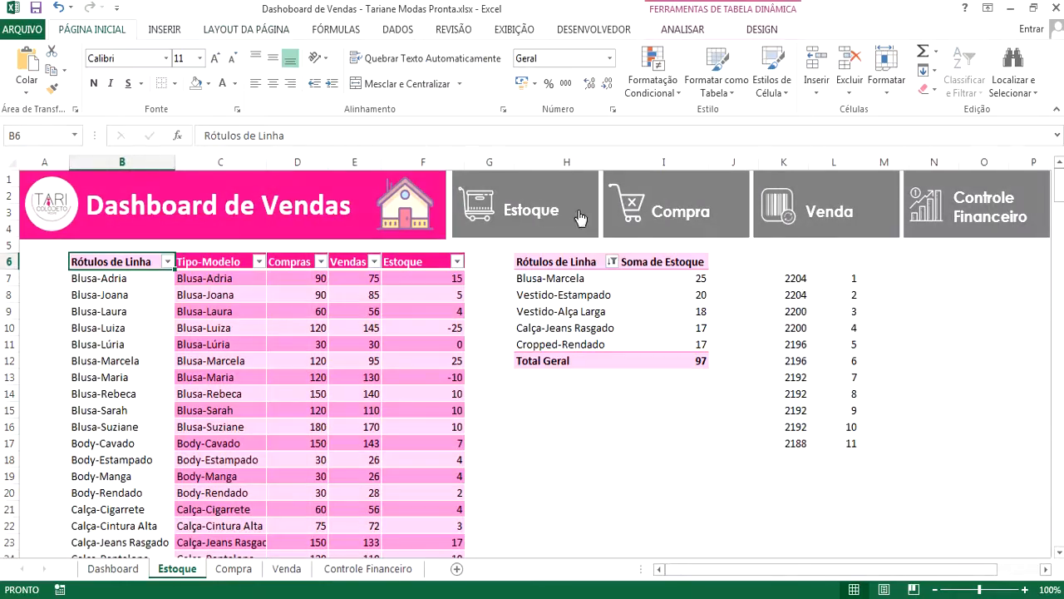
- Browse the finished dashboard's Compra, Venda and Controle Financeiro pages, return to the dashboard and try changing its timeline period
left_click(644, 210)
left_click(814, 204)
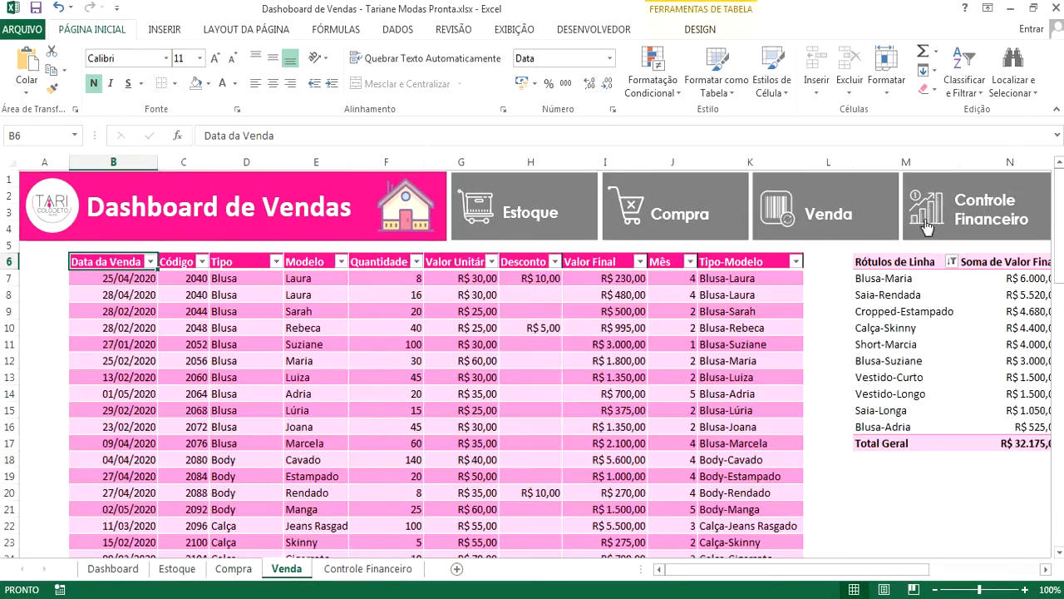
left_click(942, 215)
left_click(388, 217)
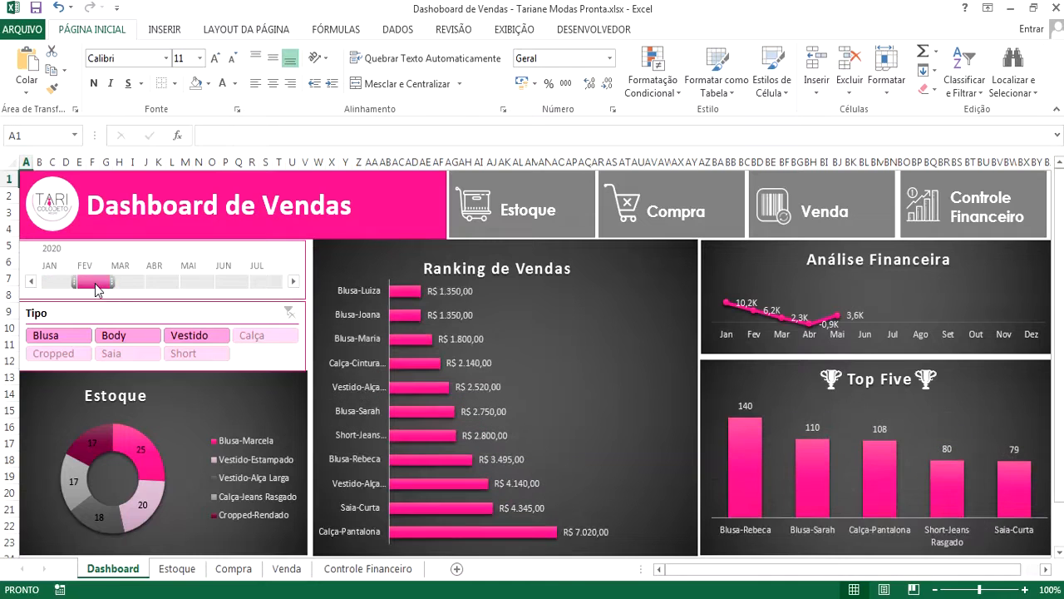
left_click_drag(97, 288, 140, 288)
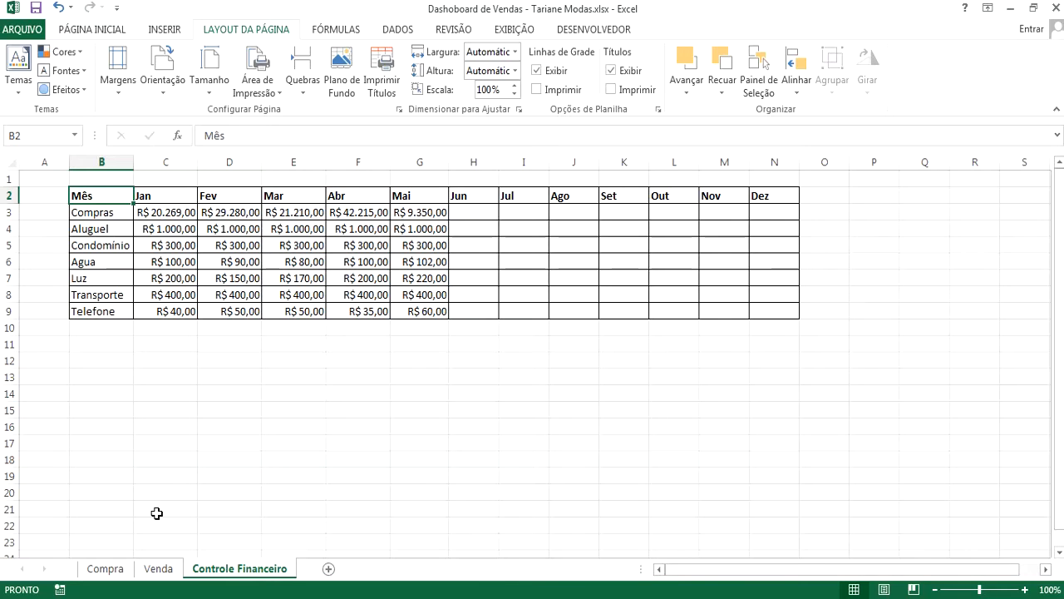
- Unhide the Dashboard worksheet in the Tariane Modas workbook
right_click(98, 573)
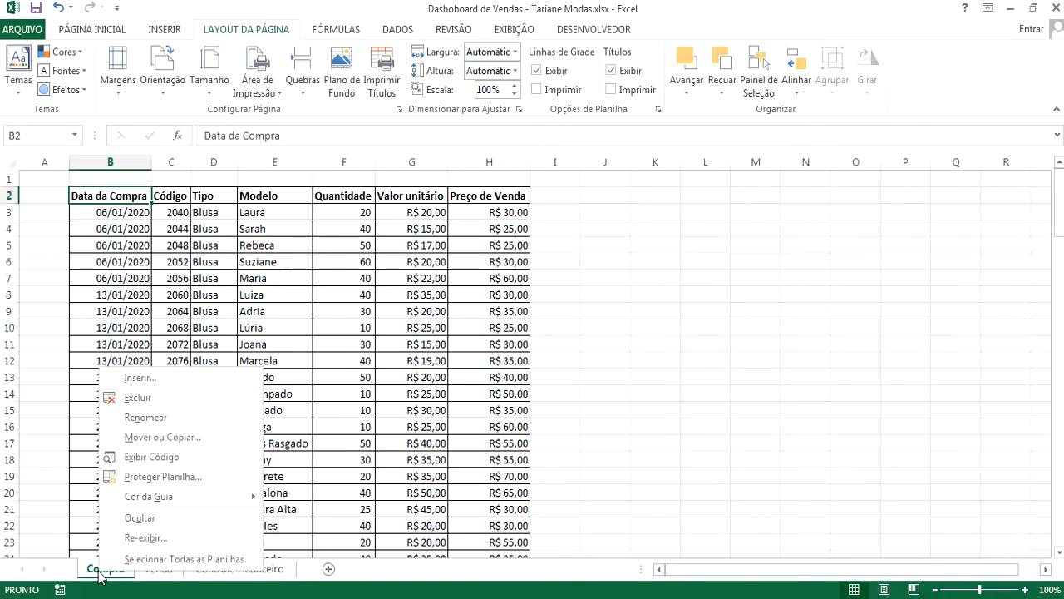
left_click(143, 538)
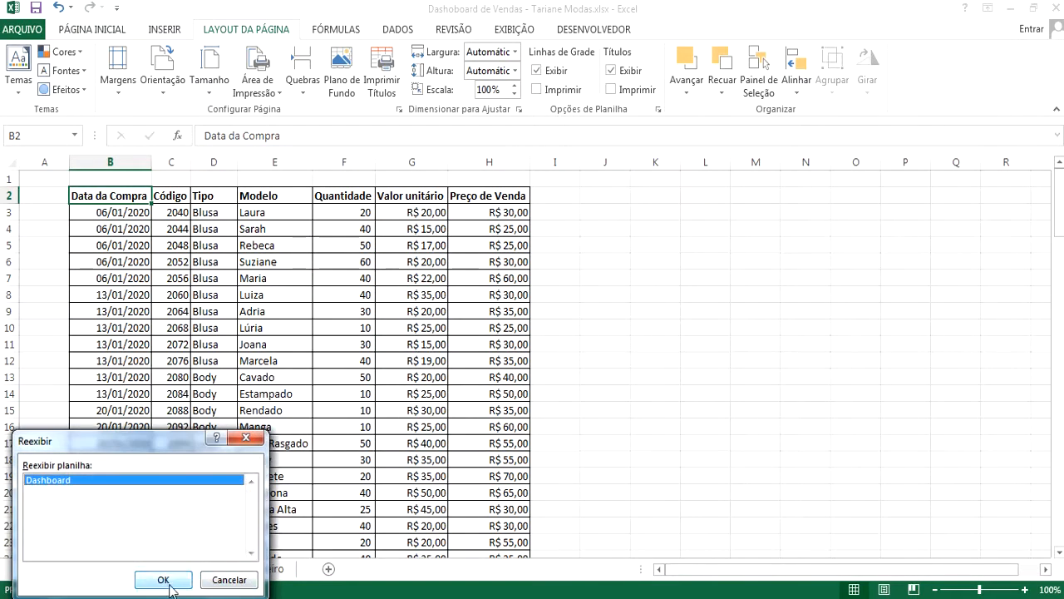
left_click(162, 580)
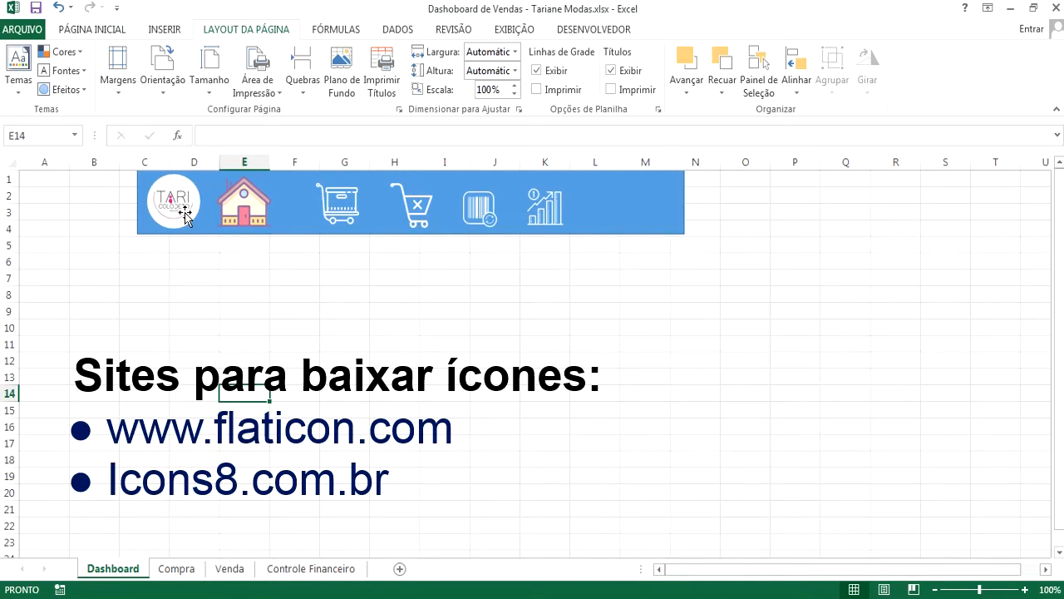
- Examine the Compra sheet's columns: purchase date, code, type, model, quantity, unit value and sale price
left_click(178, 568)
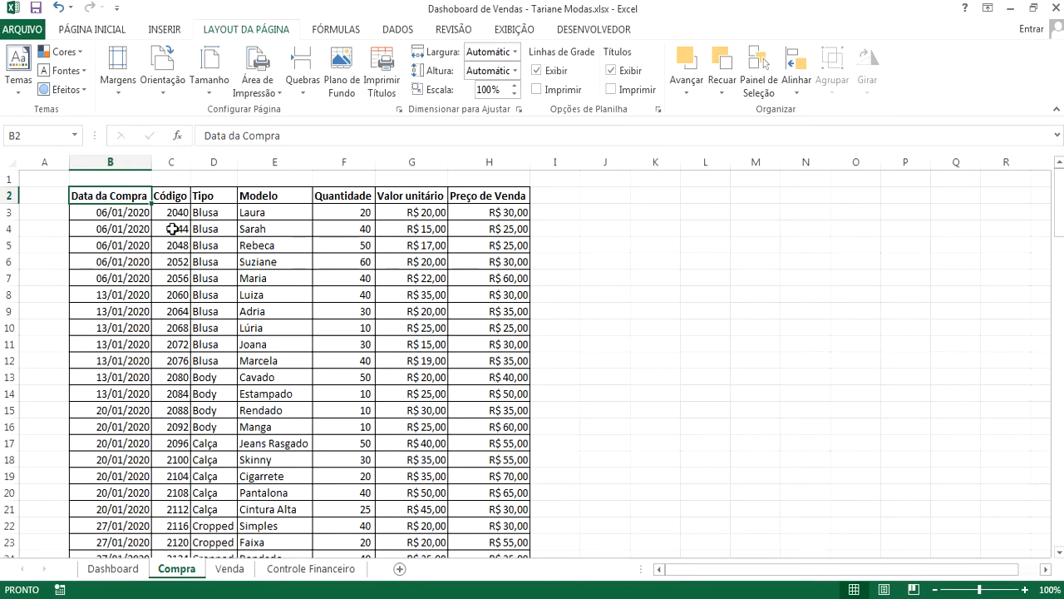
left_click(172, 209)
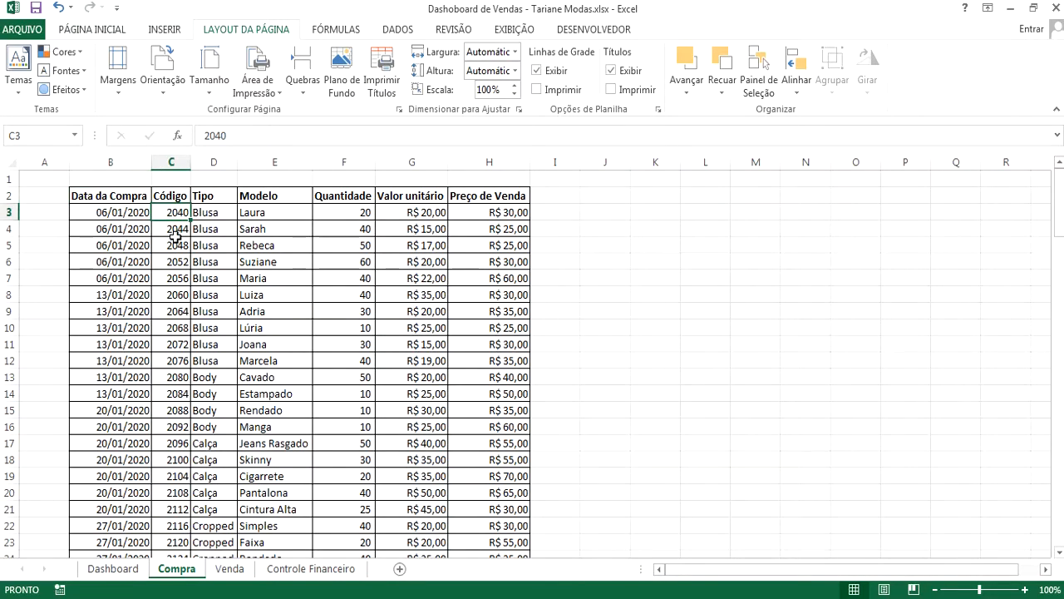
left_click(173, 244)
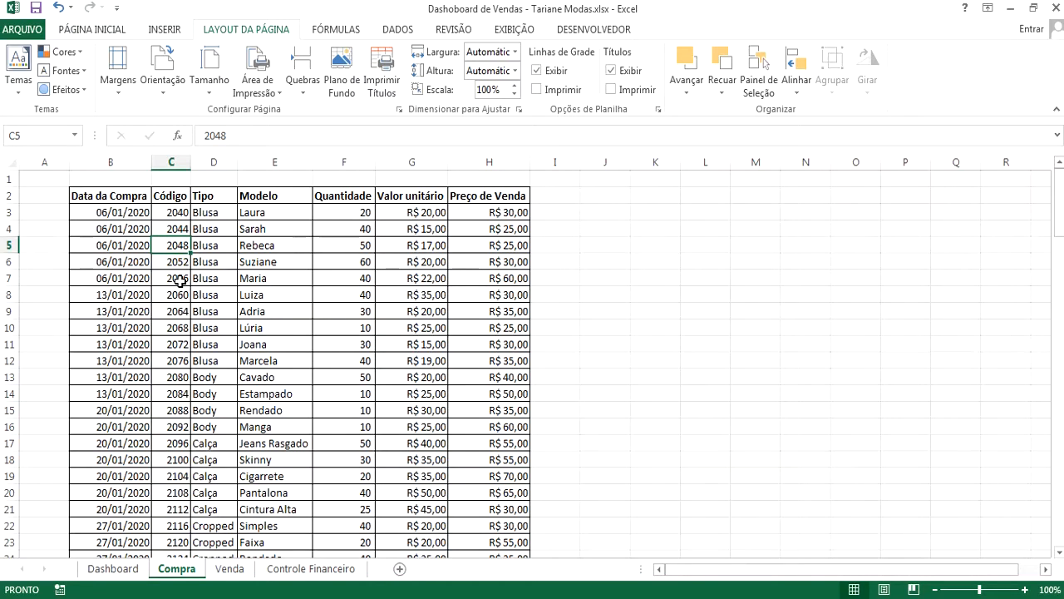
left_click(203, 210)
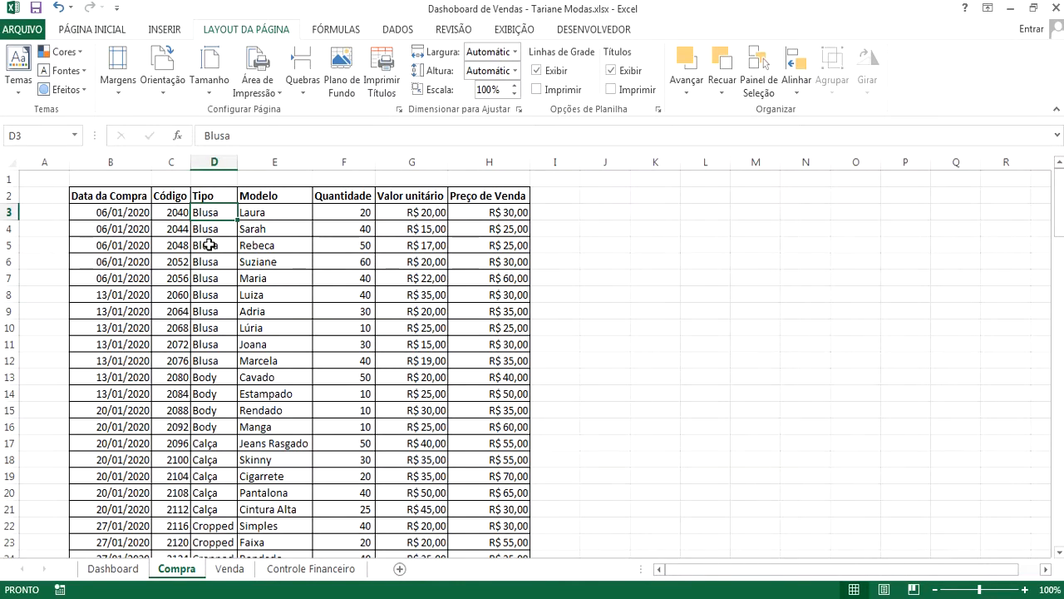
left_click(257, 226)
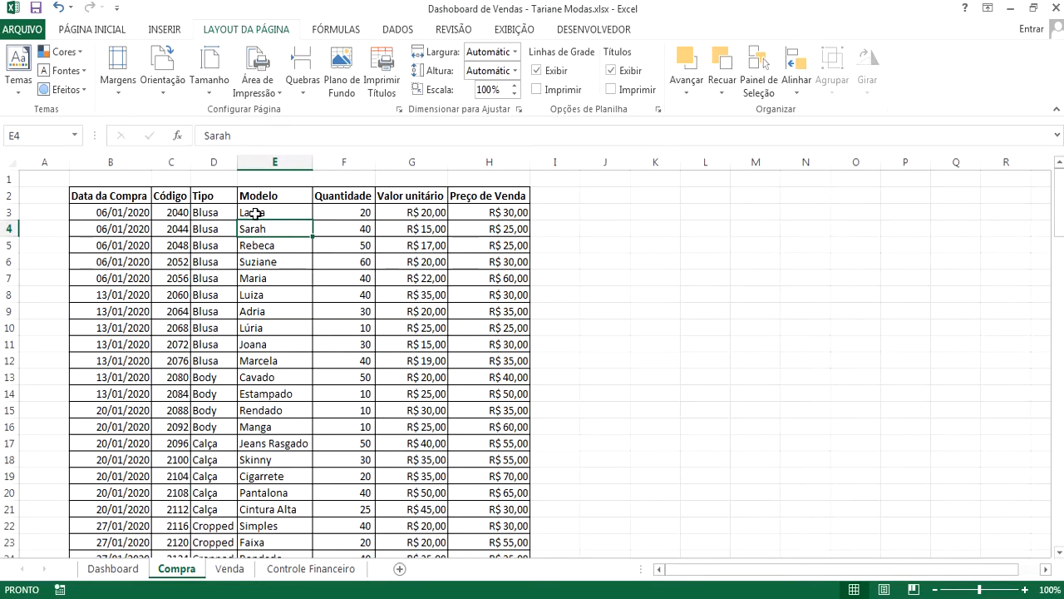
left_click(356, 213)
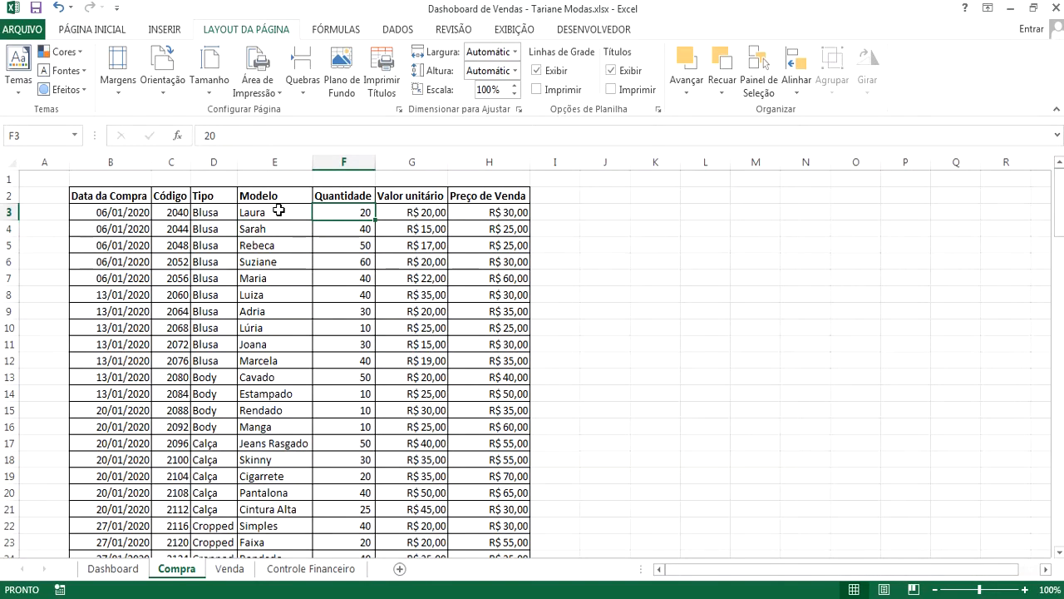
left_click(115, 214)
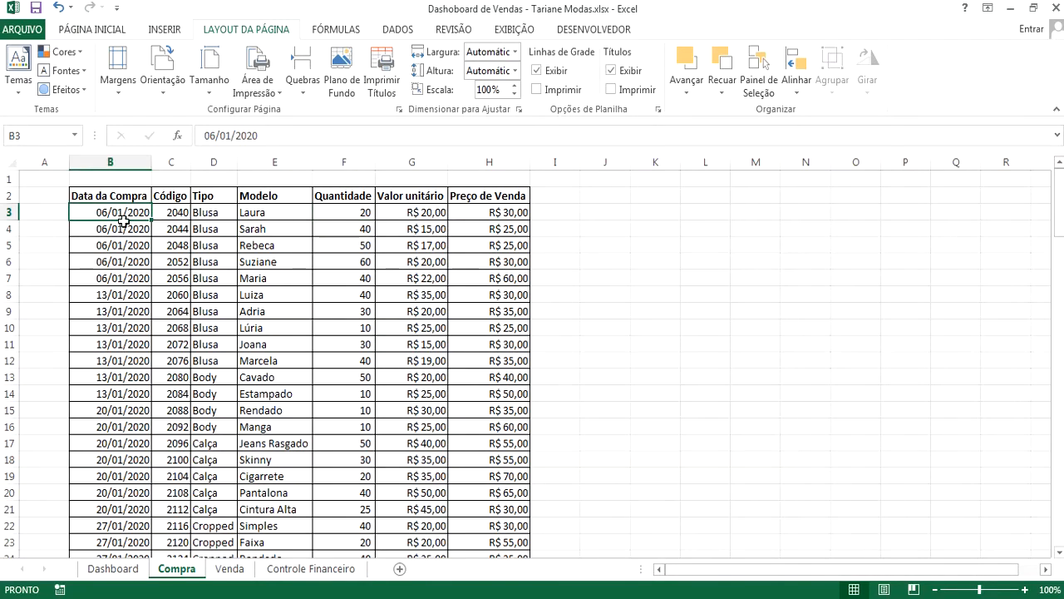
left_click(430, 226)
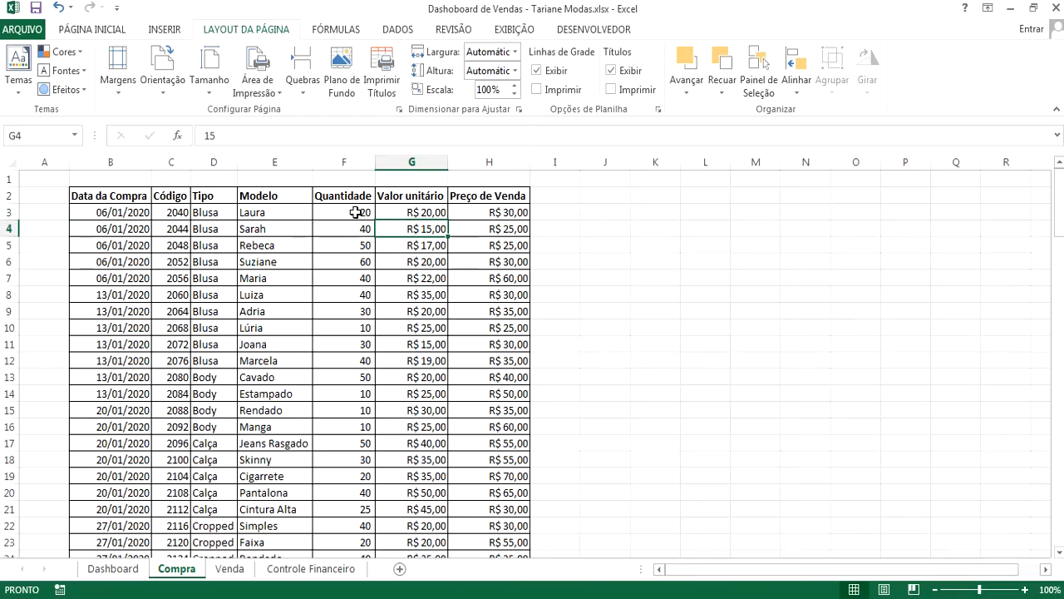
left_click(355, 213)
left_click(519, 207)
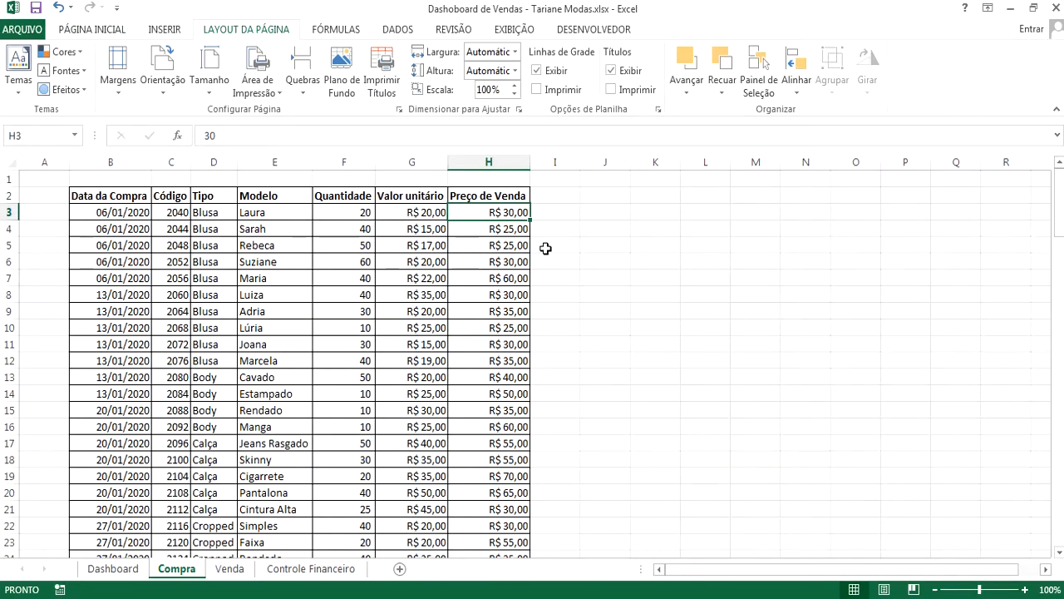
- Examine the Venda sheet's sale date, code and quantity columns
left_click(230, 570)
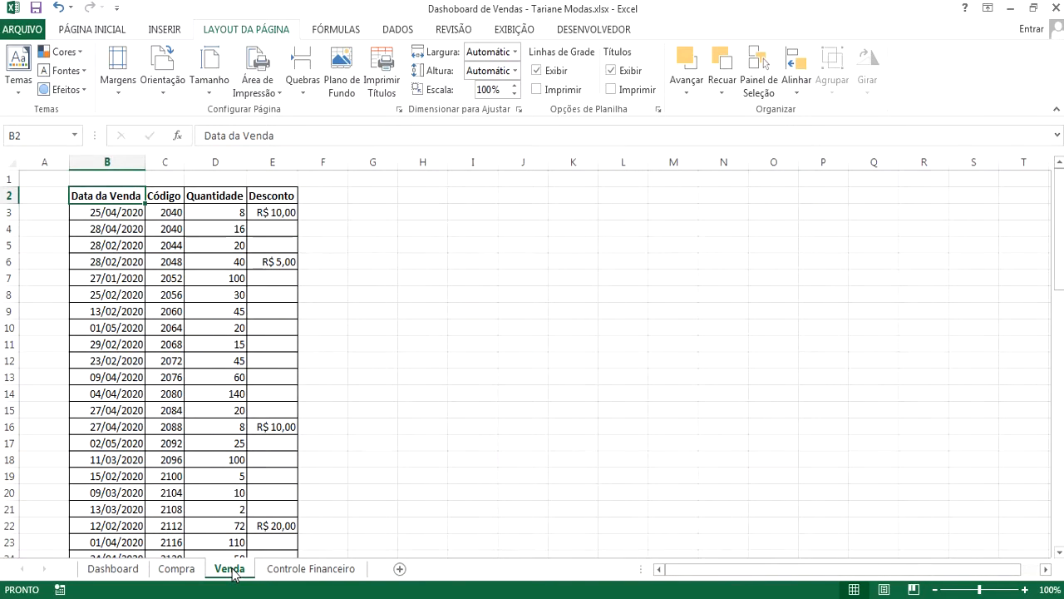
left_click(90, 298)
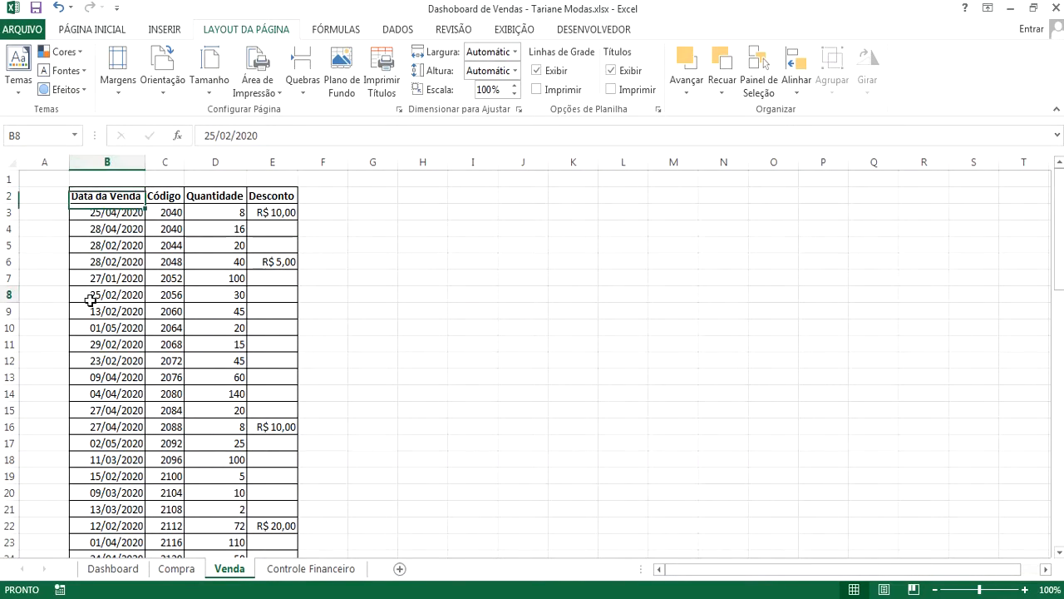
left_click(168, 214)
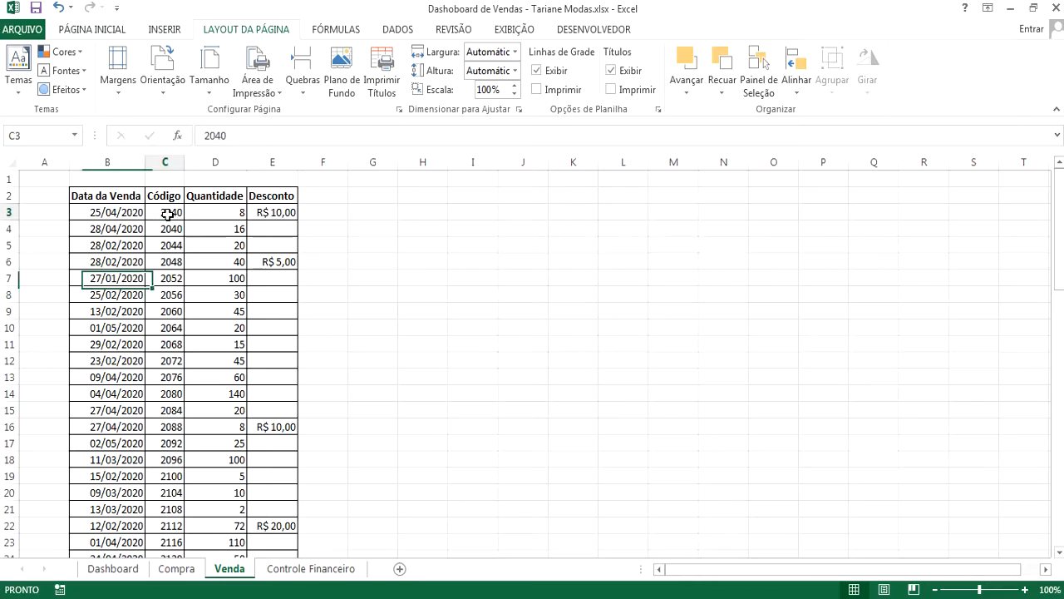
left_click(229, 212)
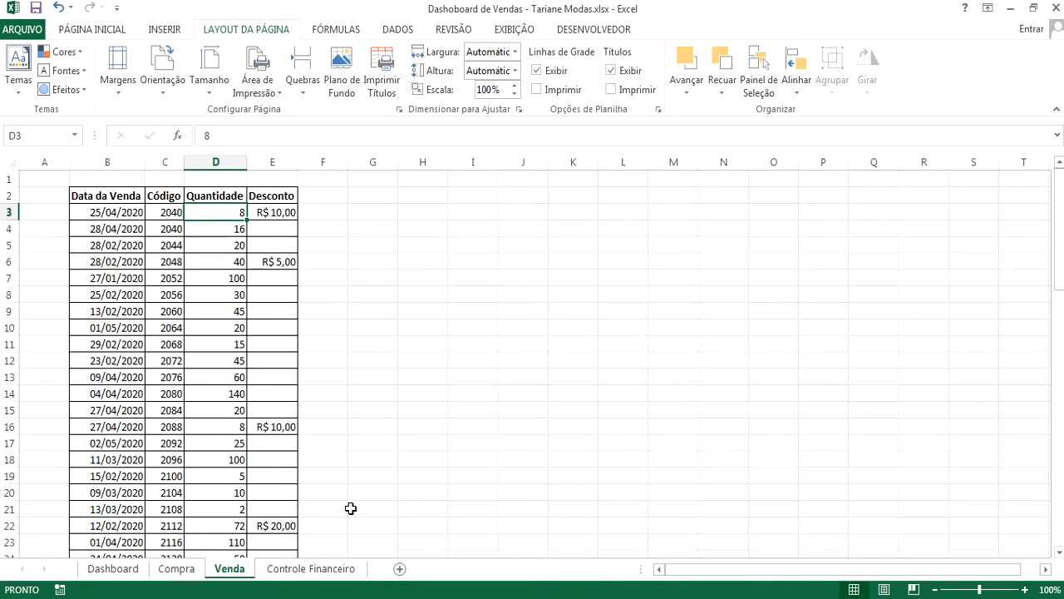
- Examine the Controle Financeiro sheet's January expenses and the Compras amounts from January to May
left_click(341, 570)
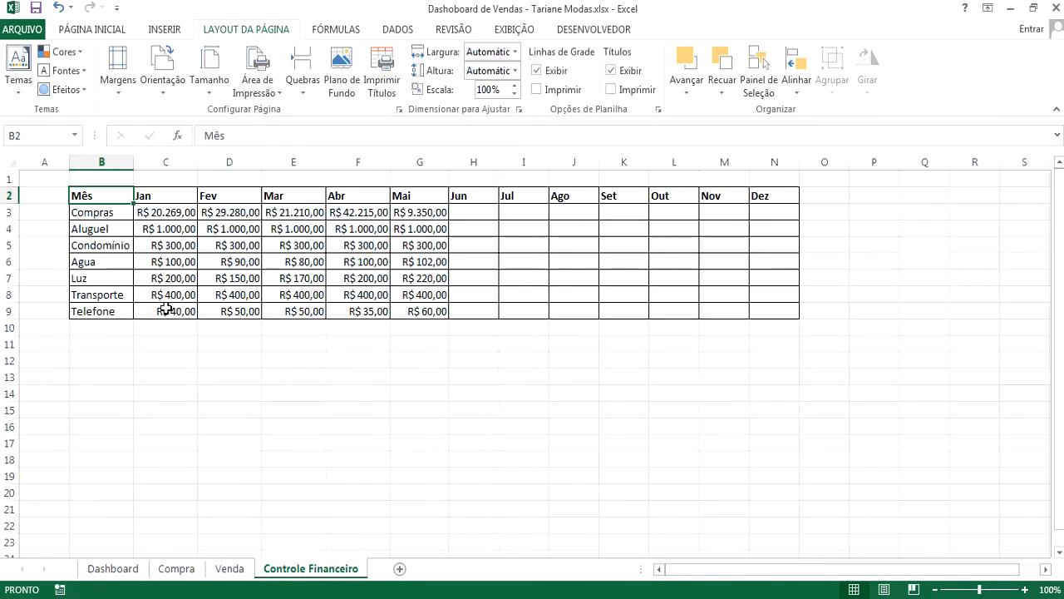
left_click_drag(164, 227, 176, 307)
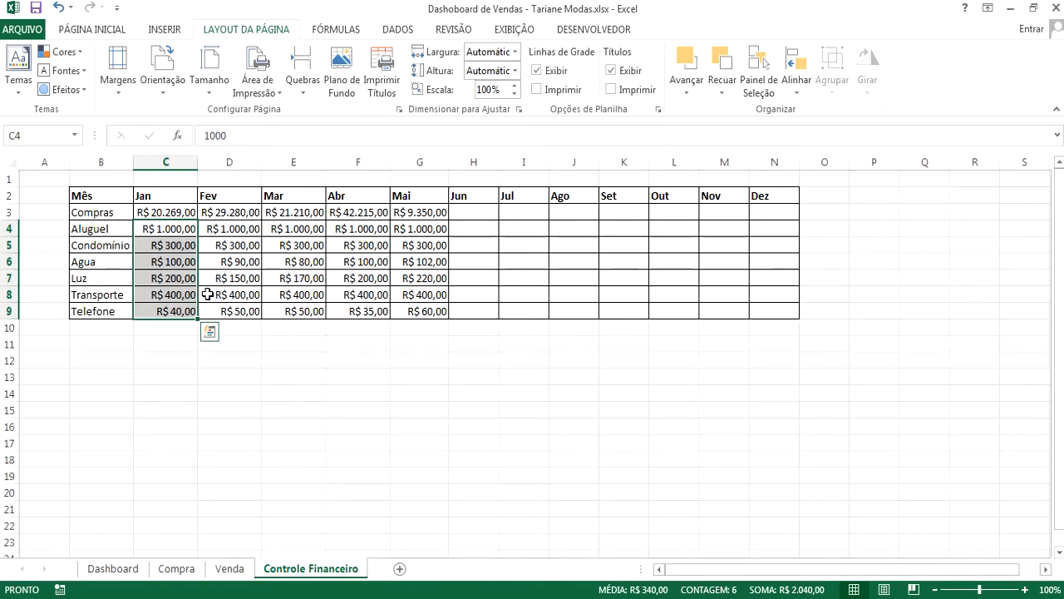
left_click(159, 212)
left_click(243, 213)
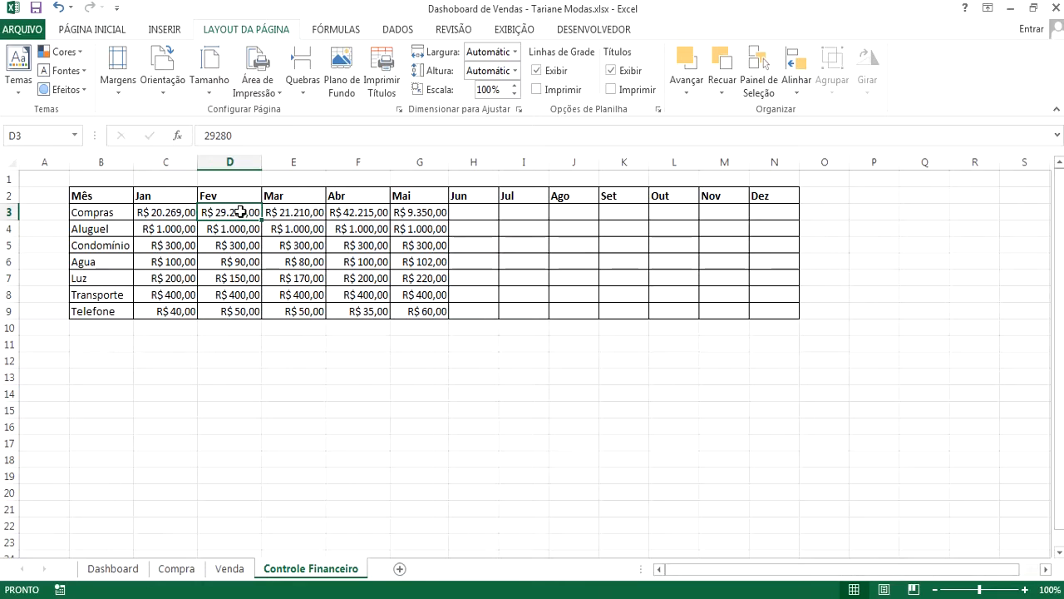
left_click(303, 213)
left_click(356, 213)
left_click(426, 214)
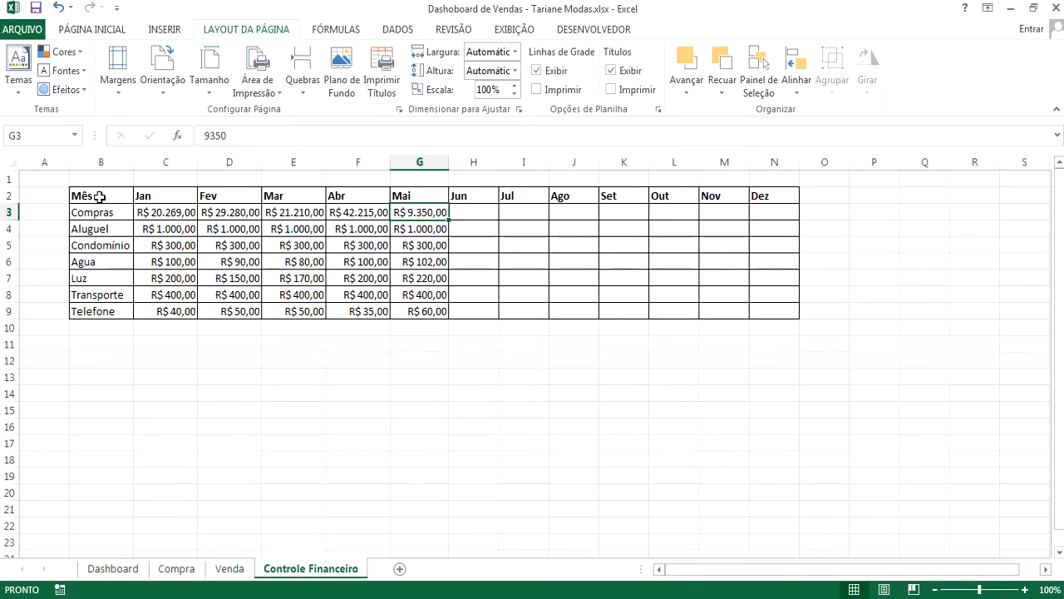
- Select the Controle Financeiro table and look through the theme colour sets available for the workbook
left_click_drag(99, 196, 766, 307)
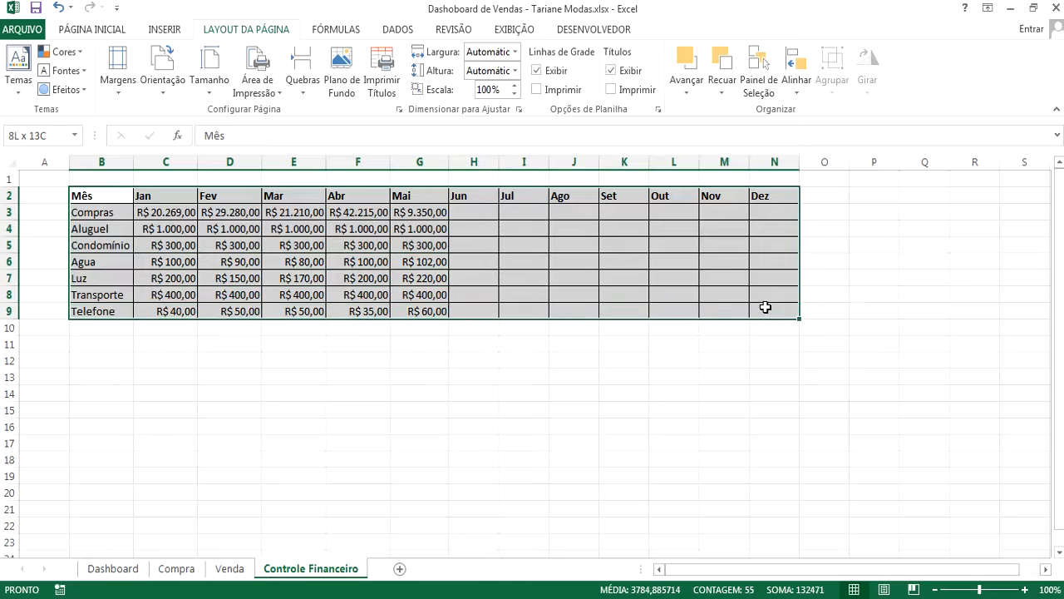
left_click(79, 53)
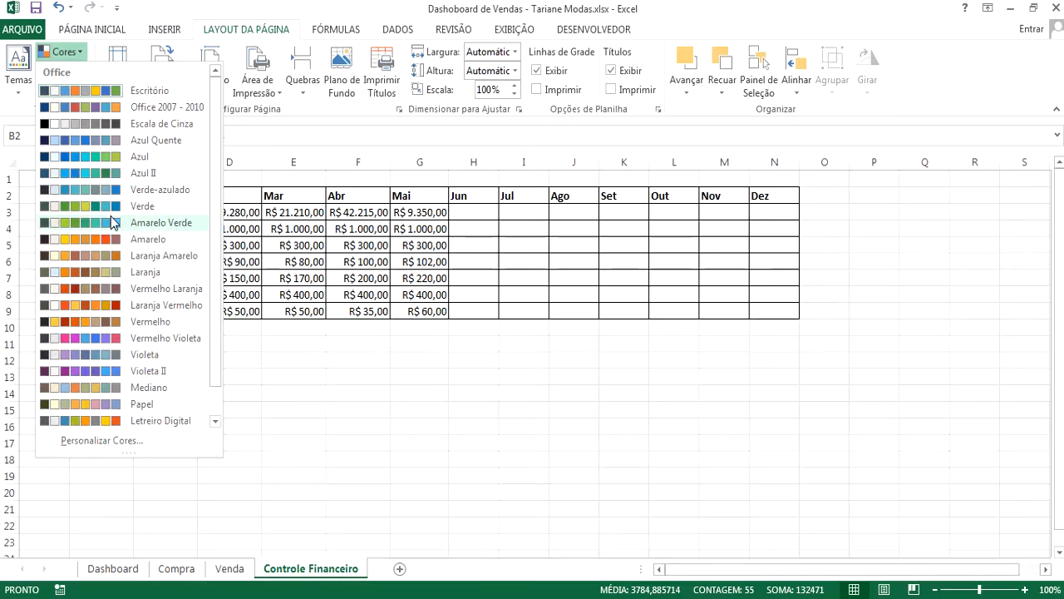
left_click(219, 388)
left_click_drag(218, 388, 220, 169)
left_click(345, 333)
left_click(151, 299)
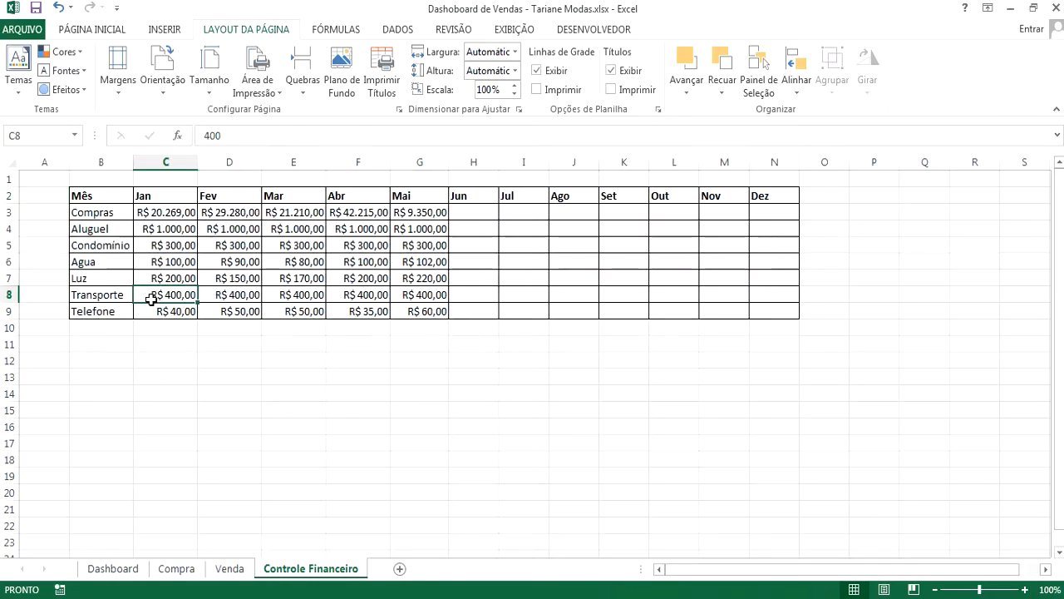
- Go to the Dashboard sheet and select the company logo in the header banner
left_click(117, 570)
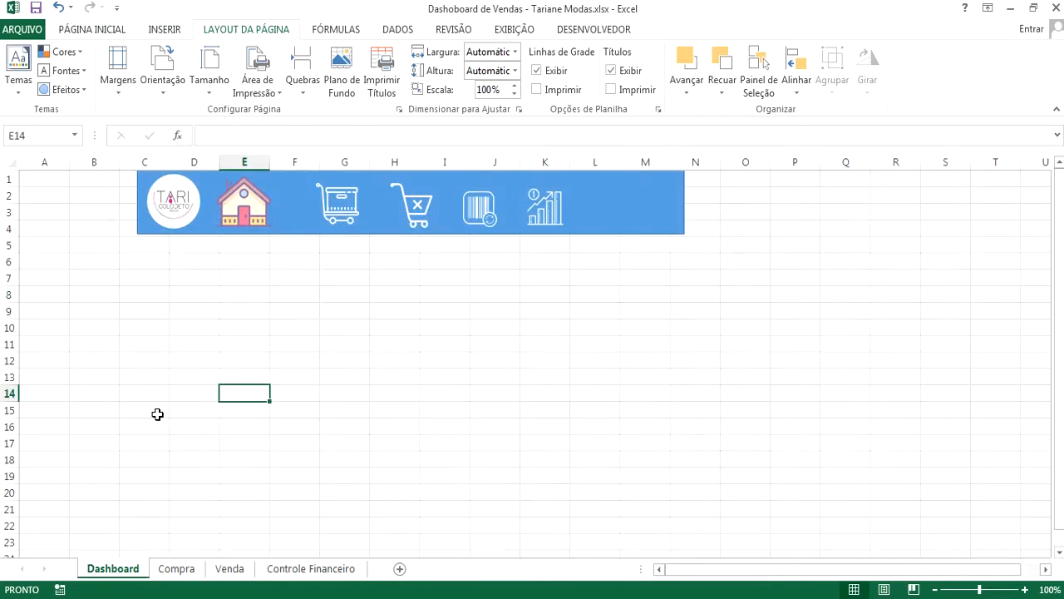
left_click(170, 200)
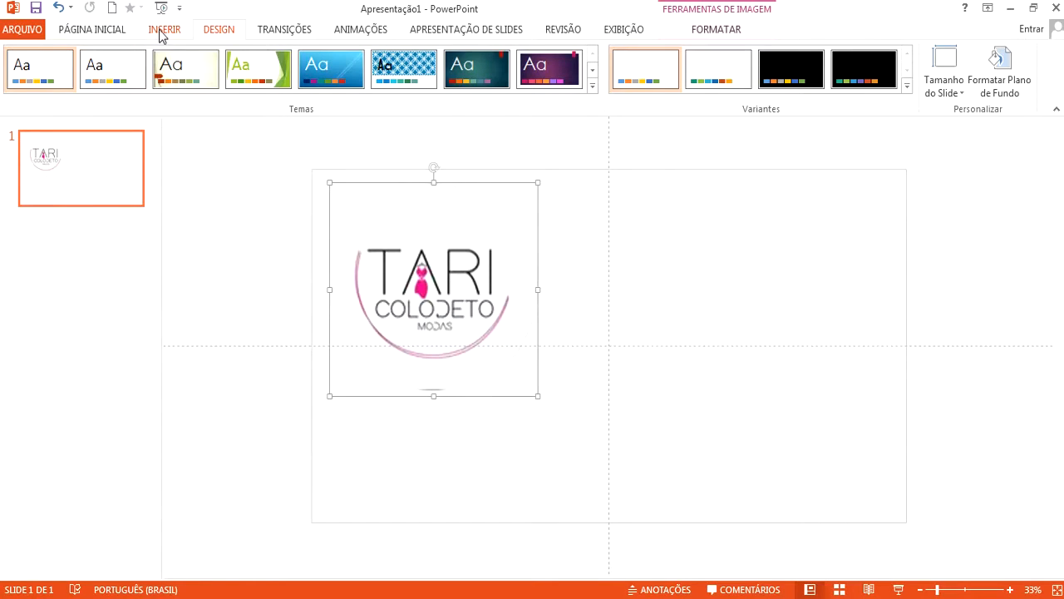
- Switch to PowerPoint and draw three equal rectangles on the slide beside the company logo
left_click(163, 32)
left_click(294, 87)
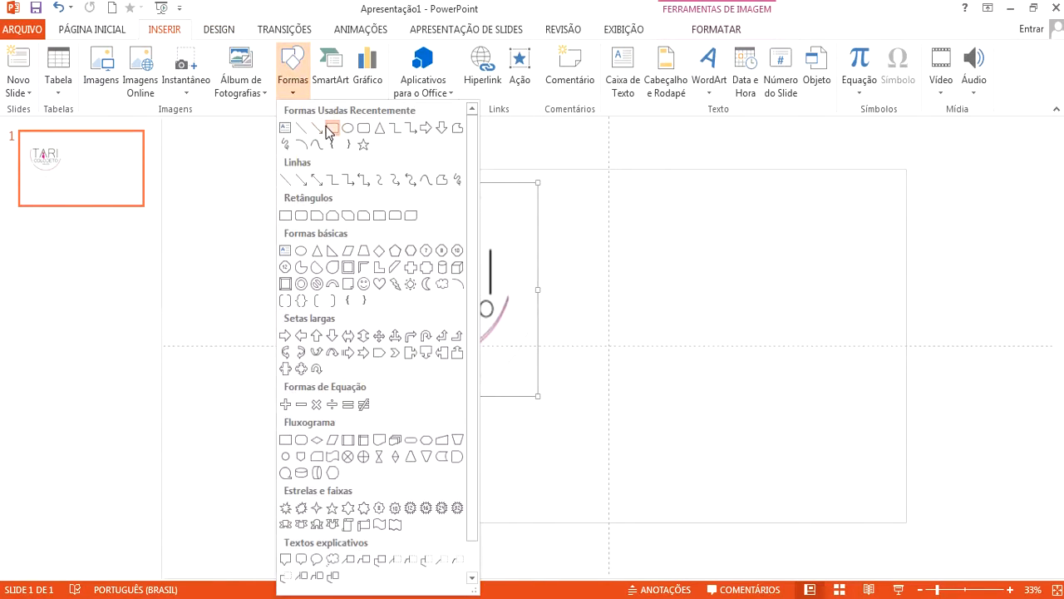
left_click(329, 129)
left_click_drag(572, 205, 730, 318)
left_click(638, 264)
key("Escape")
- Fill the upper rectangle nearest the logo with the pink sampled from the logo's dress using the eyedropper
left_click(608, 252)
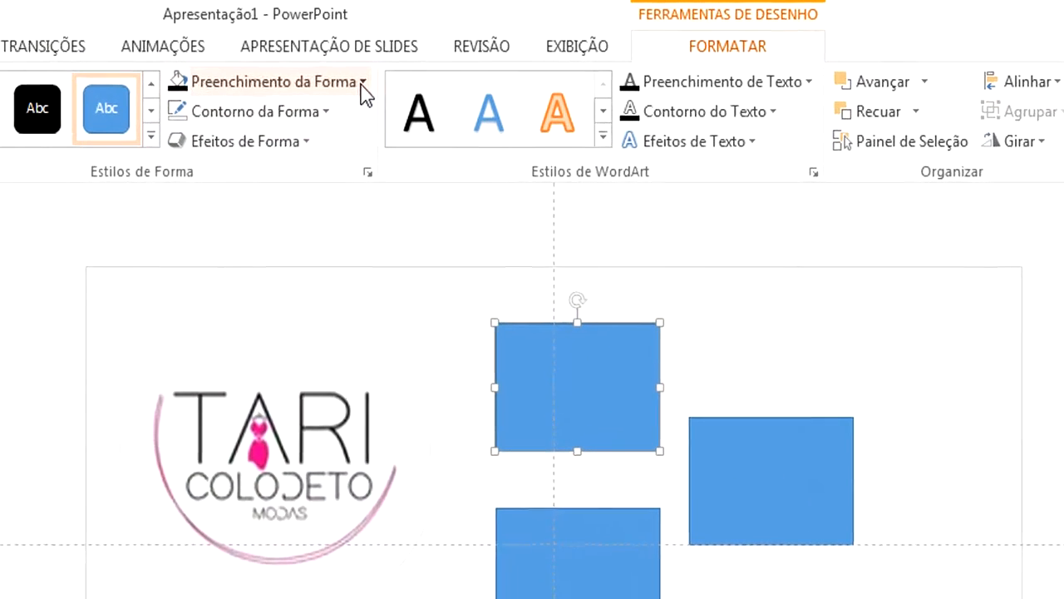
left_click(363, 82)
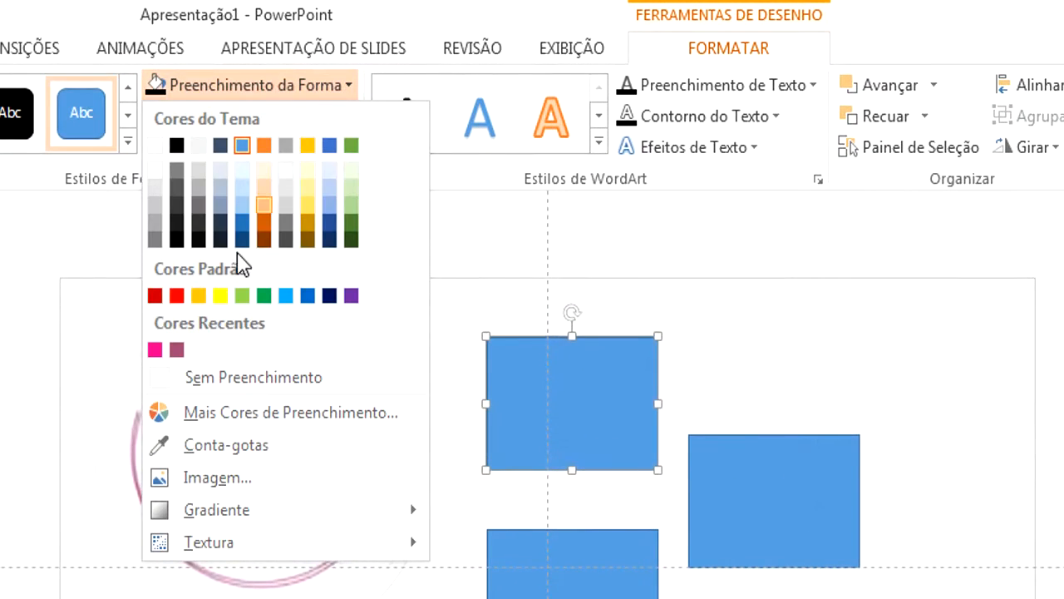
left_click(184, 423)
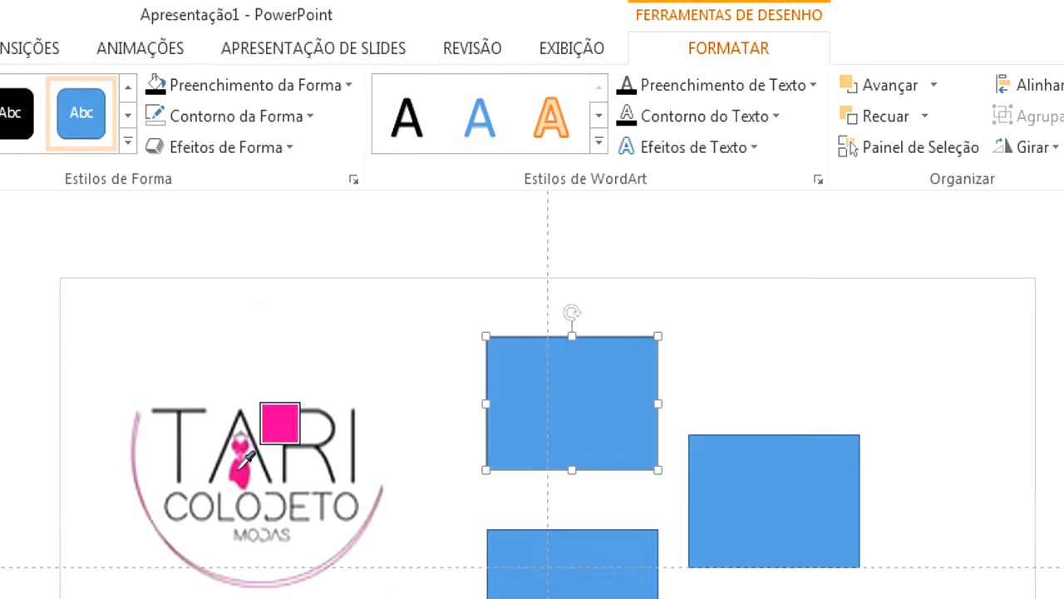
mouse_move(241, 462)
left_click(239, 462)
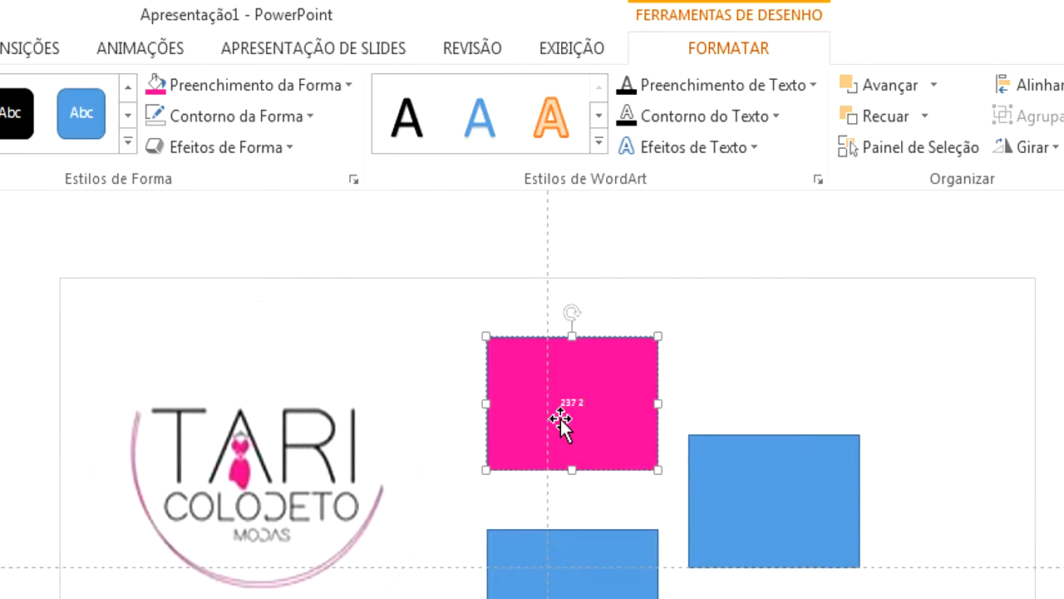
- Finish labelling the pink rectangle with its RGB values 237 2 151 and set the label's font size to 44
type("151")
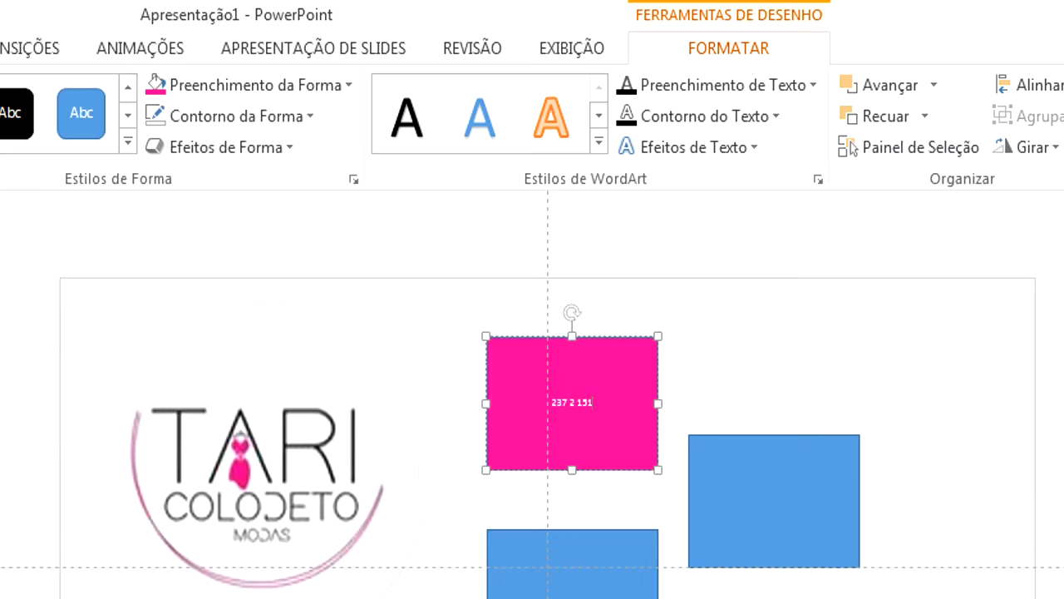
left_click(571, 471)
left_click(42, 96)
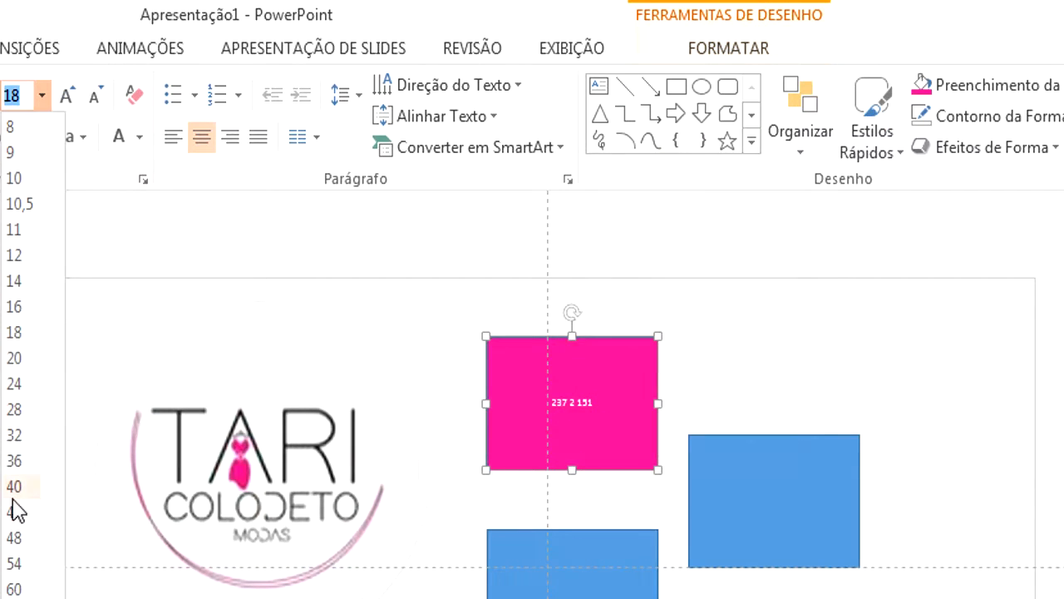
key("Escape")
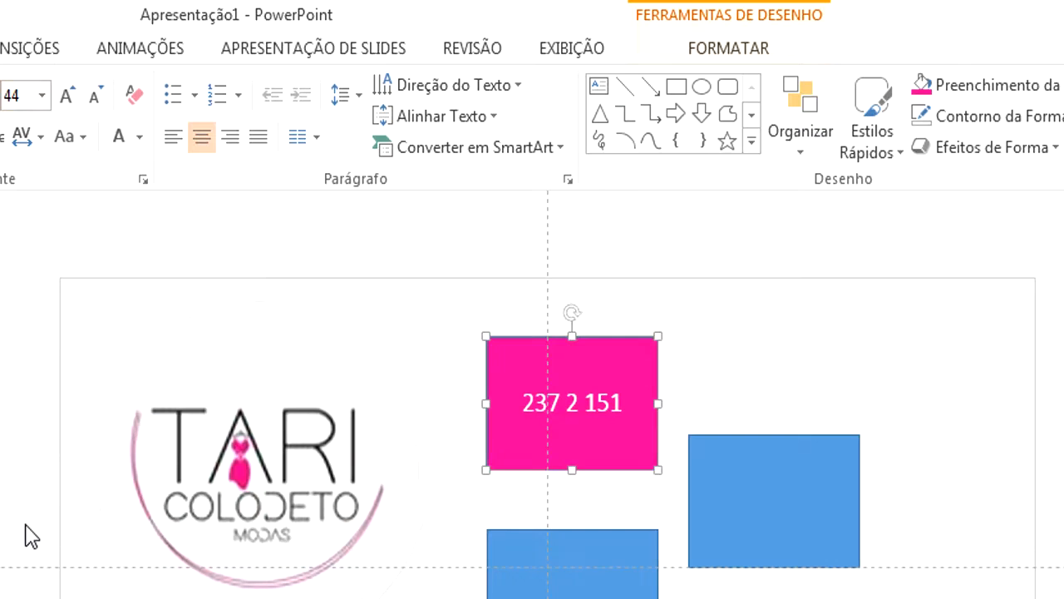
- Fill the rectangle below the pink one with the mauve sampled from the logo's curved outline and label it 190 146 177
left_click(545, 577)
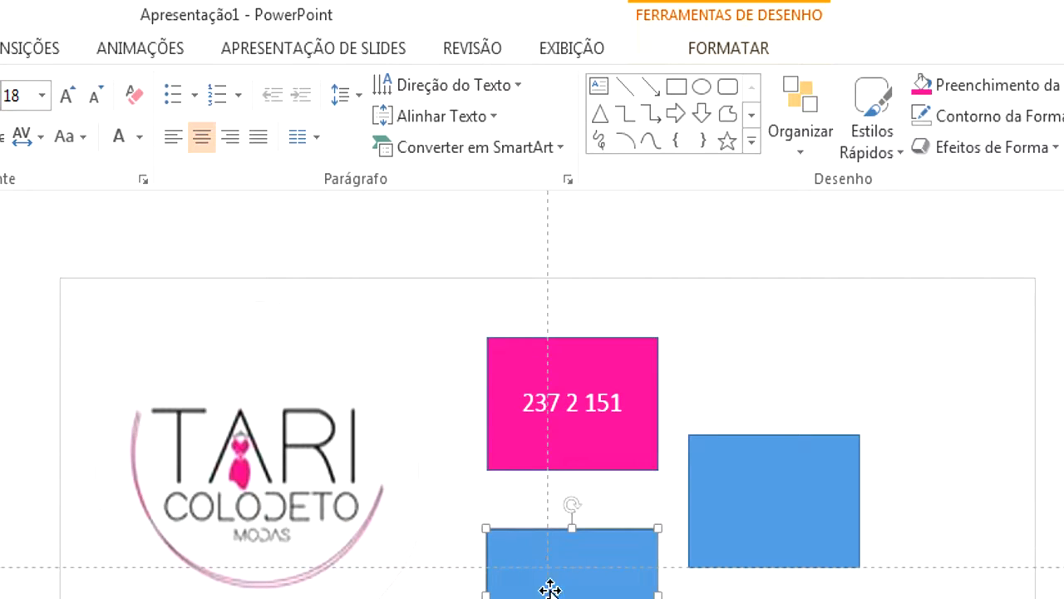
left_click(975, 90)
left_click(925, 445)
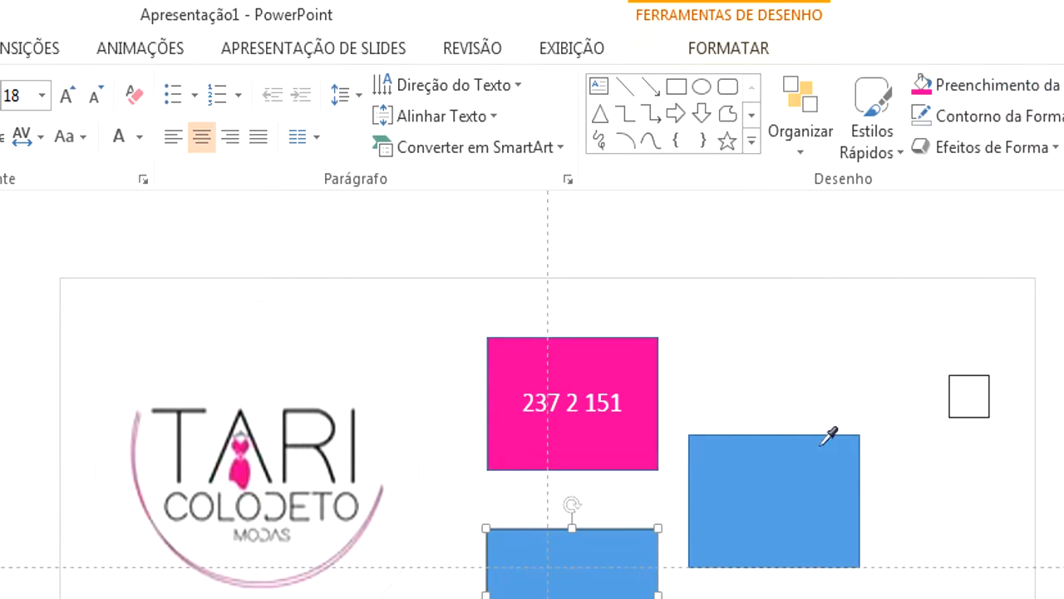
left_click(139, 458)
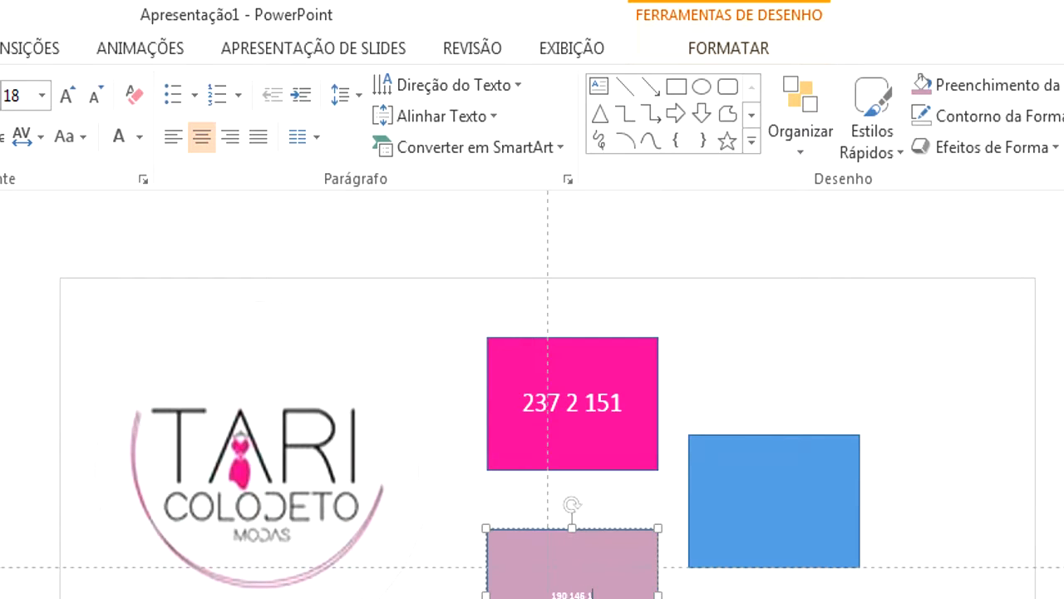
- Fill the remaining blue rectangle with the grey sampled from the logo's lettering and label it 119 119 119
left_click(732, 499)
left_click(1049, 87)
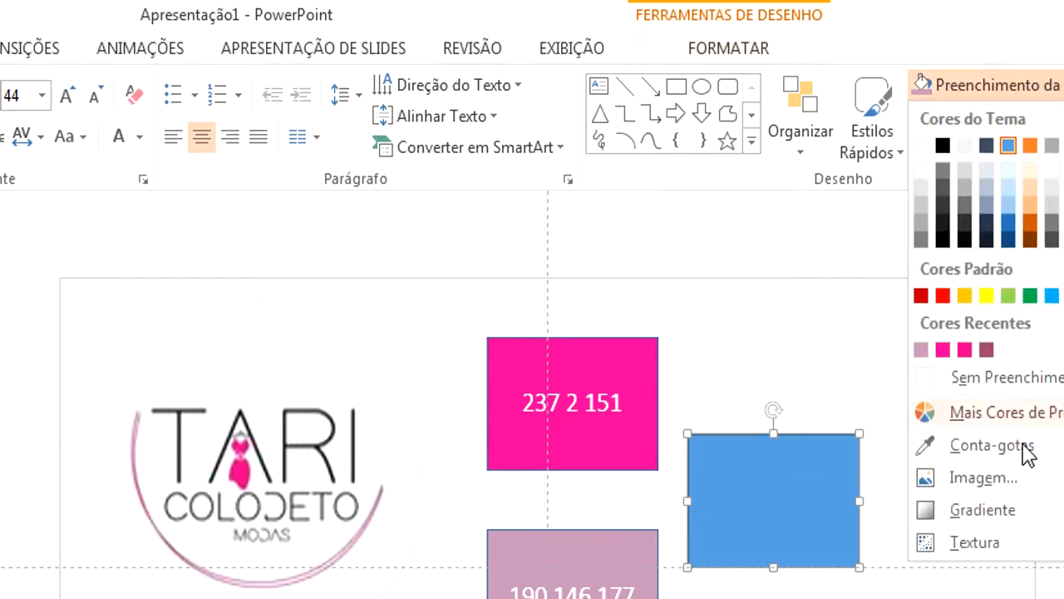
left_click(936, 449)
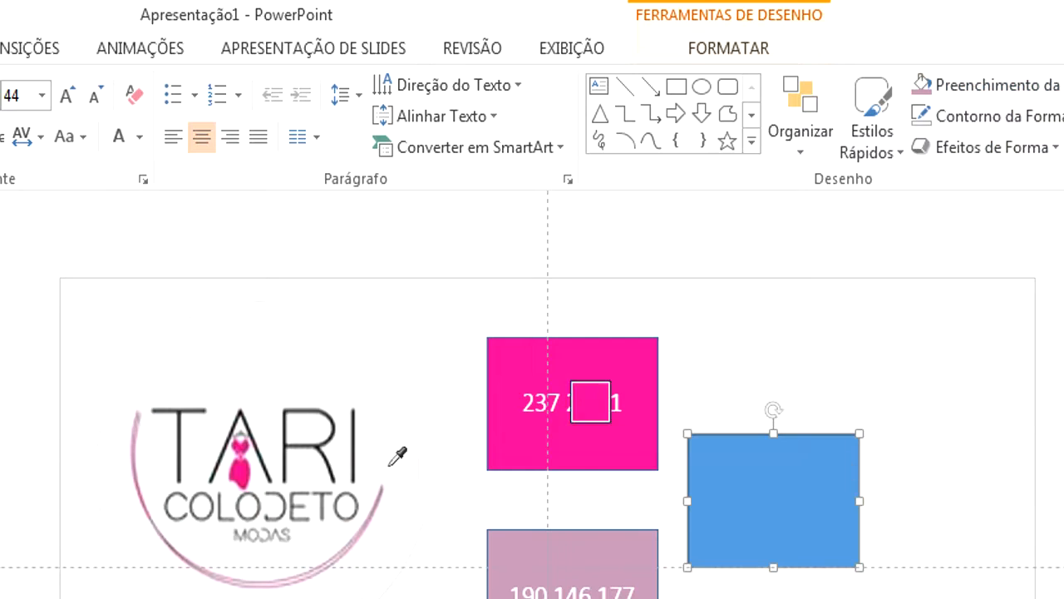
left_click(186, 434)
type("11")
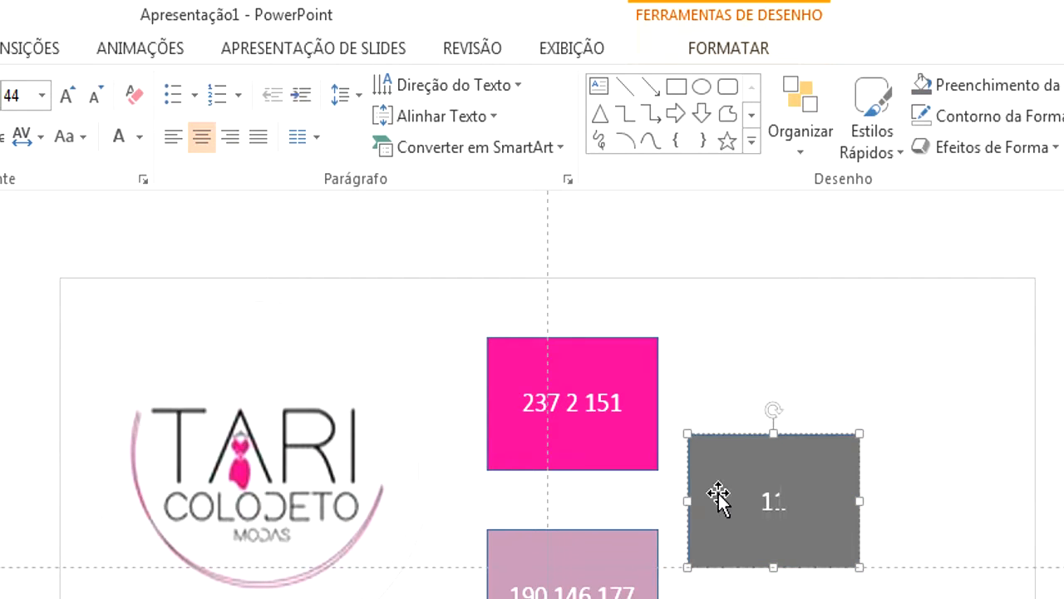
type("9 119 119")
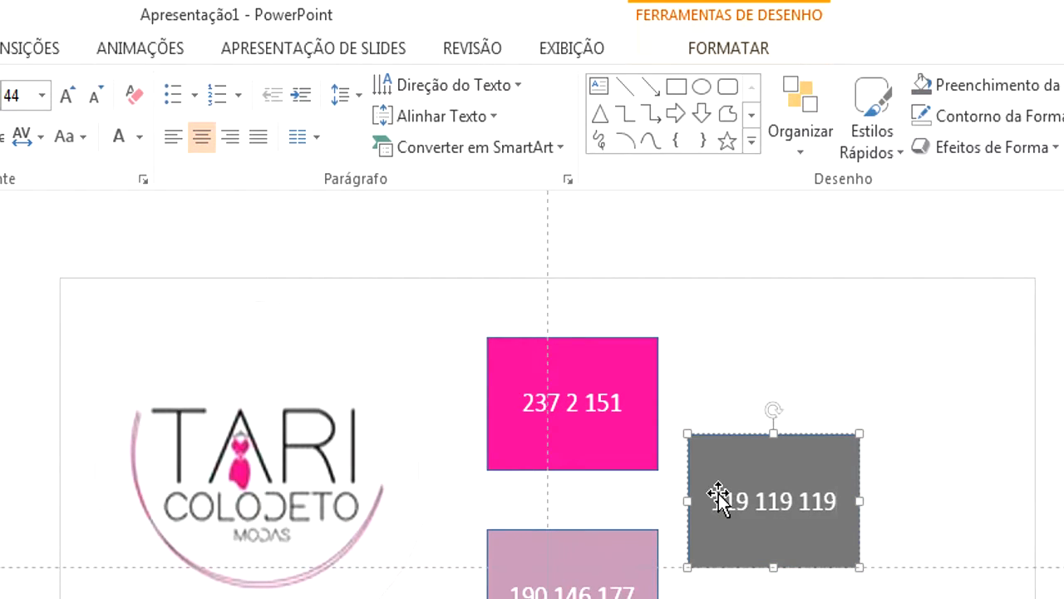
key("Escape")
key("Escape")
- Copy the three labelled colour rectangles, switch to Excel and paste them into the Dashboard sheet
left_click(768, 546)
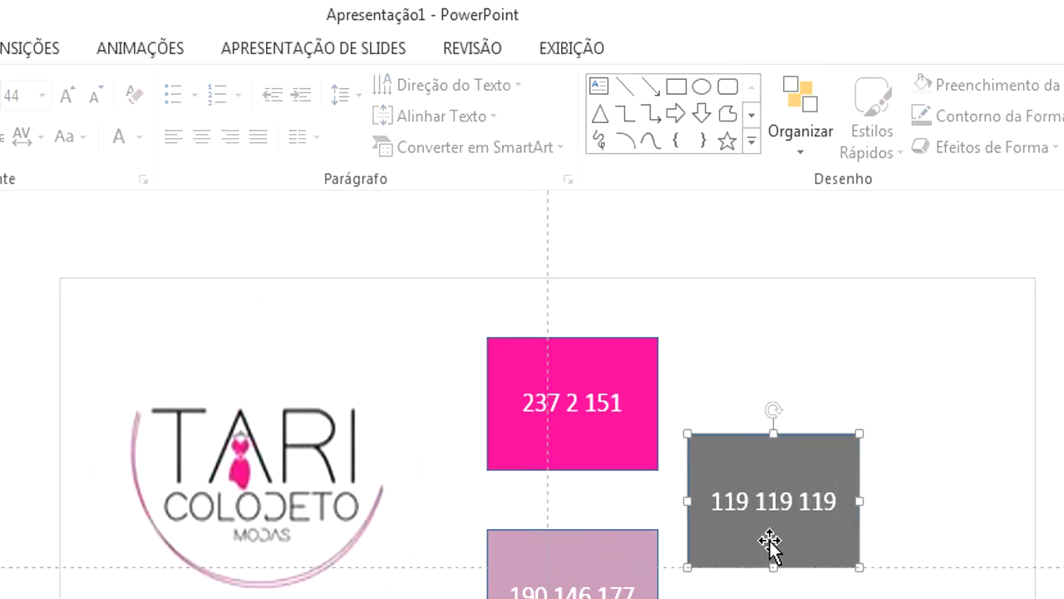
left_click(561, 468, "shift")
left_click(550, 559, "shift")
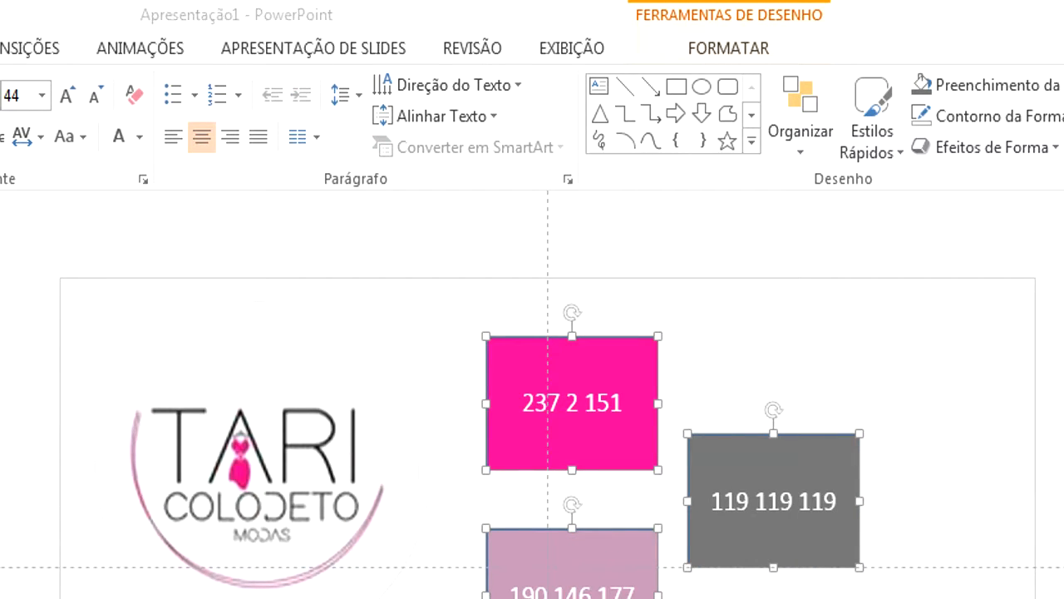
key("alt+Tab")
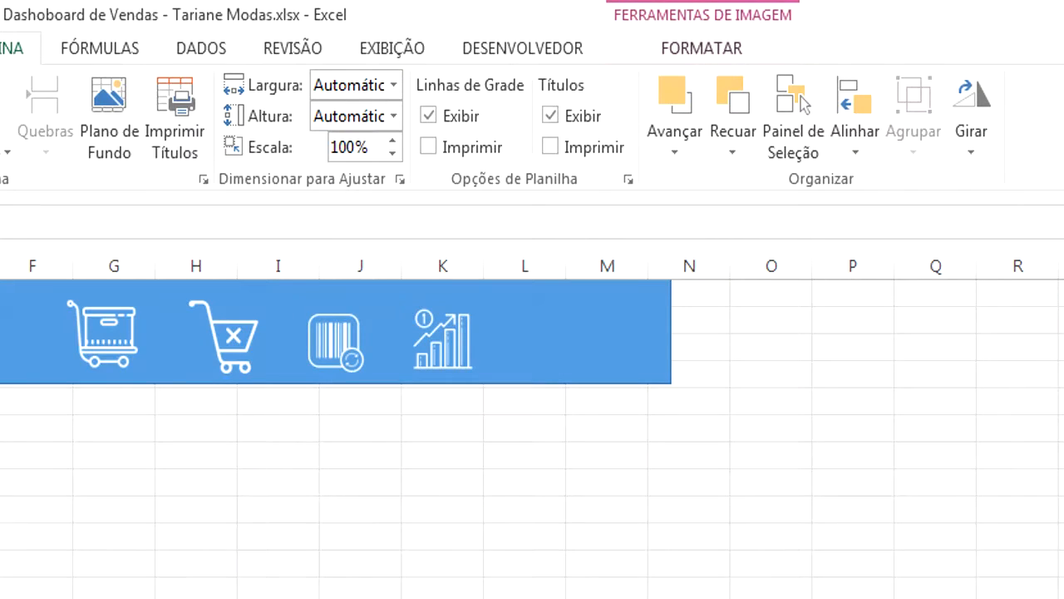
key("ctrl+v")
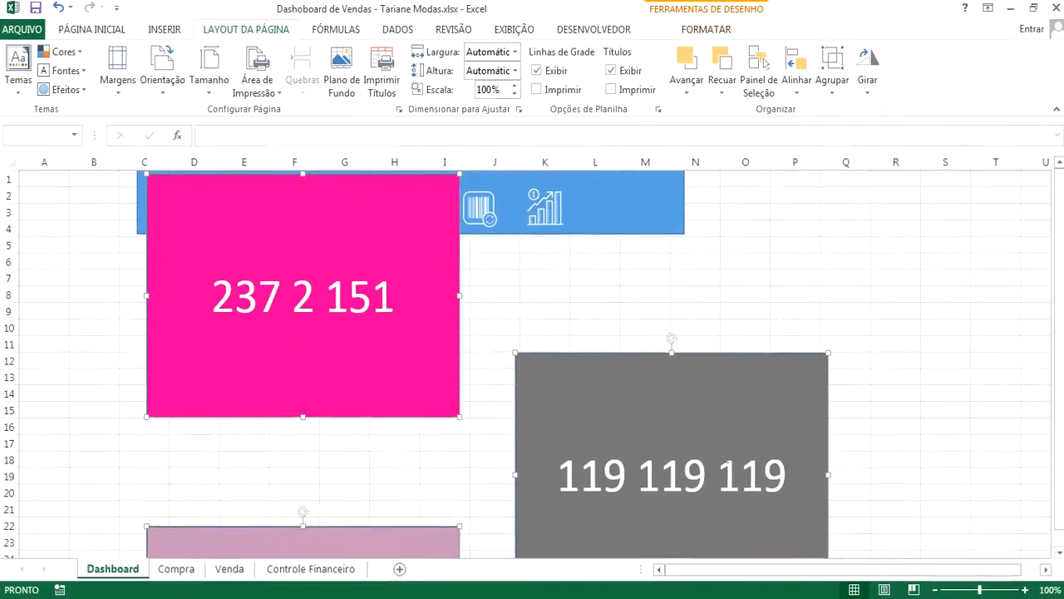
- Shrink the pasted colour rectangles and arrange them side by side below the header banner in the order pink, grey, mauve
left_click_drag(830, 353, 687, 444)
left_click(475, 340)
left_click_drag(523, 513, 404, 345)
scroll(404, 345, "down", 4)
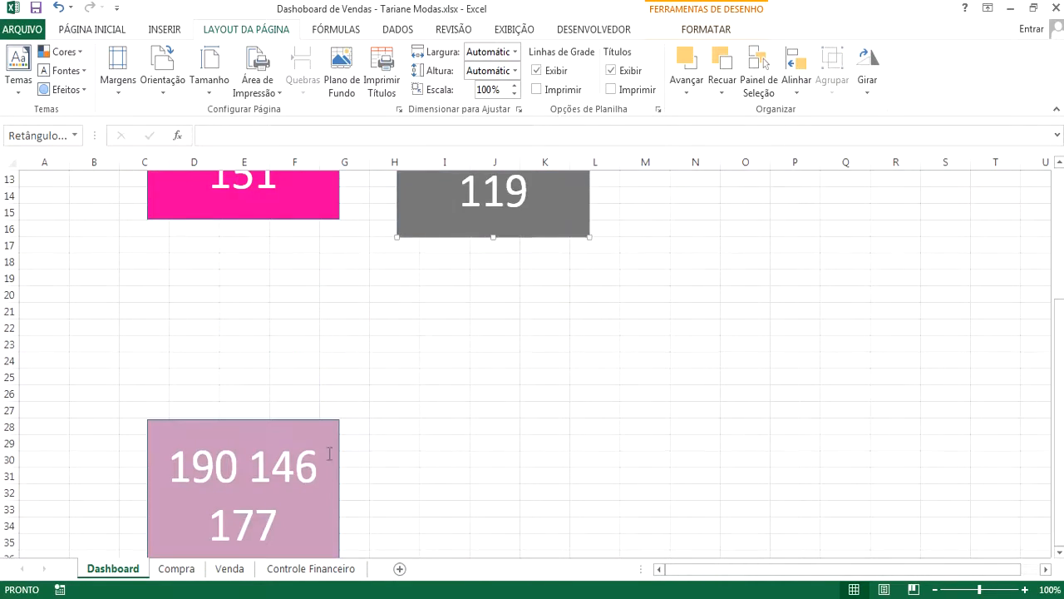
left_click_drag(330, 453, 789, 163)
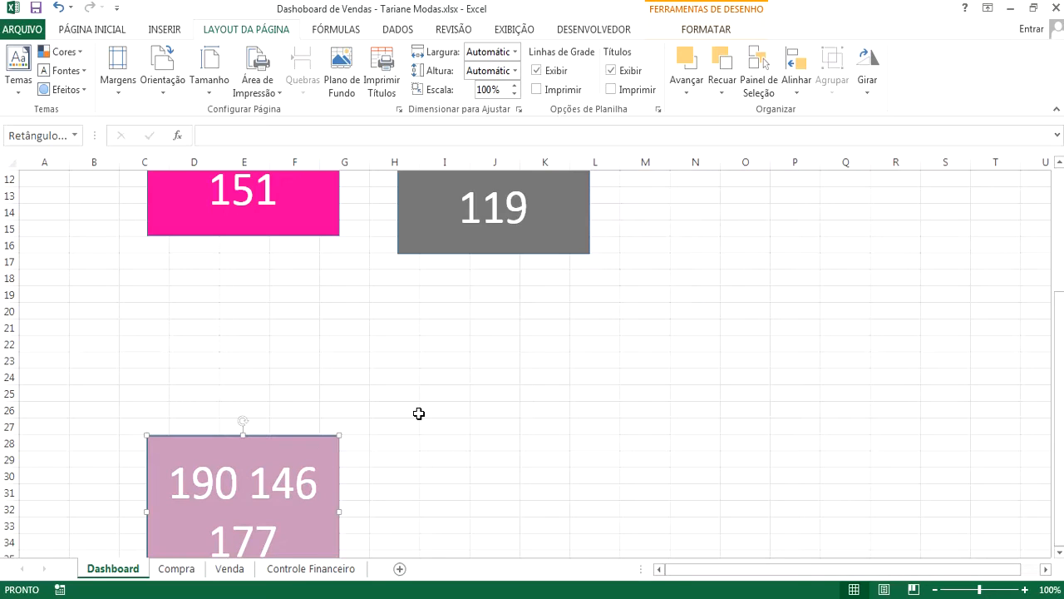
key("ctrl+z")
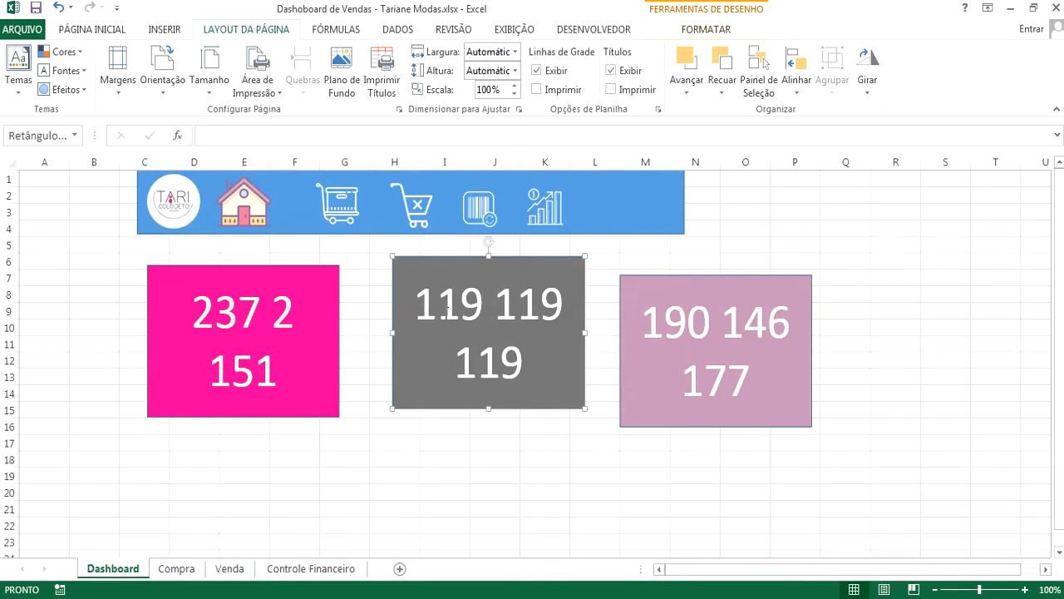
- Start a new custom set of theme colours and move its dialog clear of the pink rectangle
left_click(83, 53)
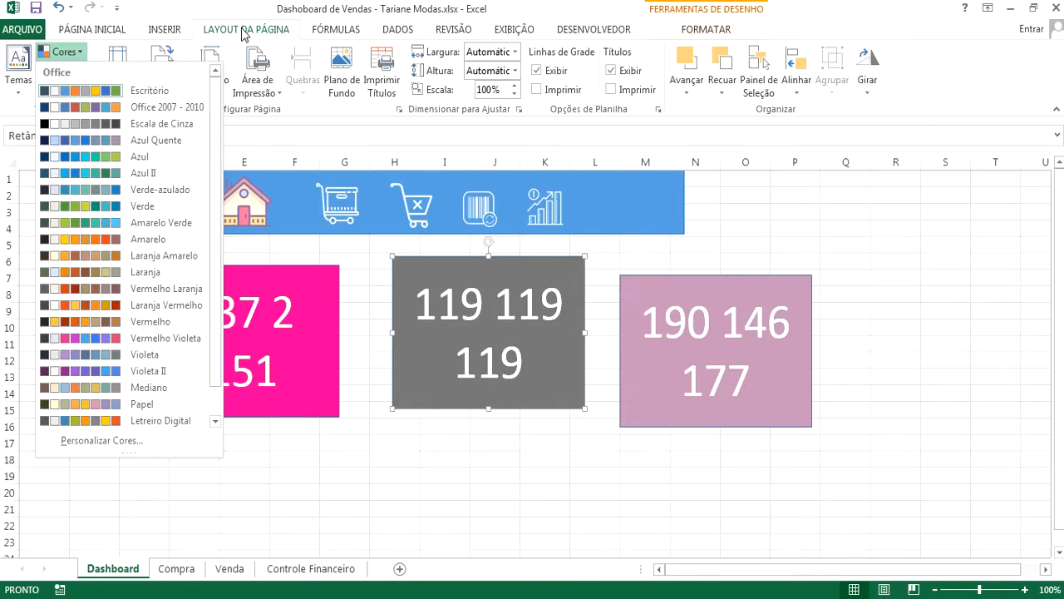
left_click(98, 442)
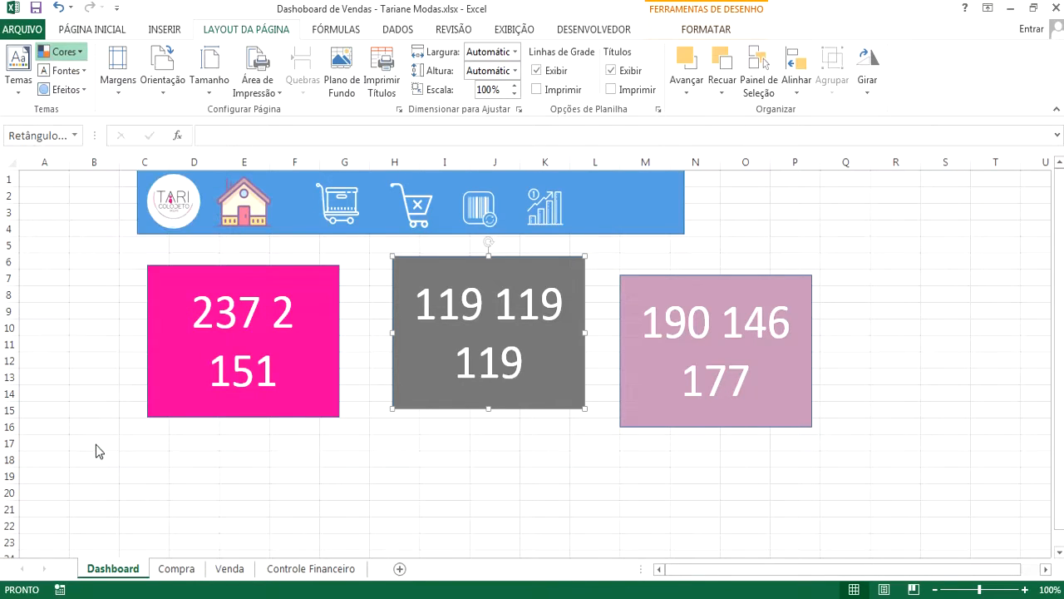
left_click_drag(565, 115, 744, 129)
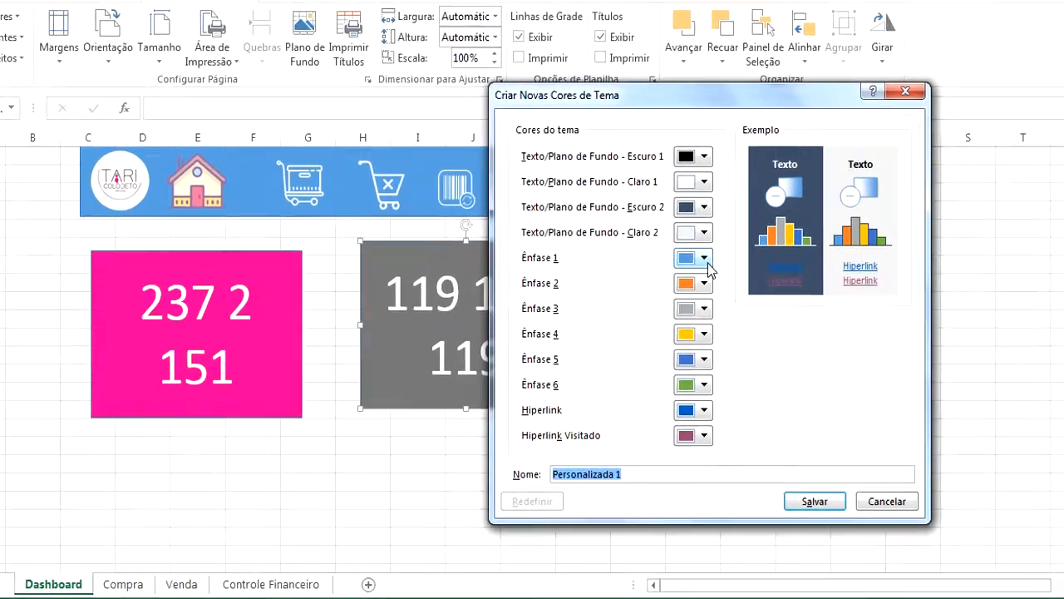
- Set the Ênfase 1 theme colour to the logo pink with RGB 237, 2, 151
left_click(706, 272)
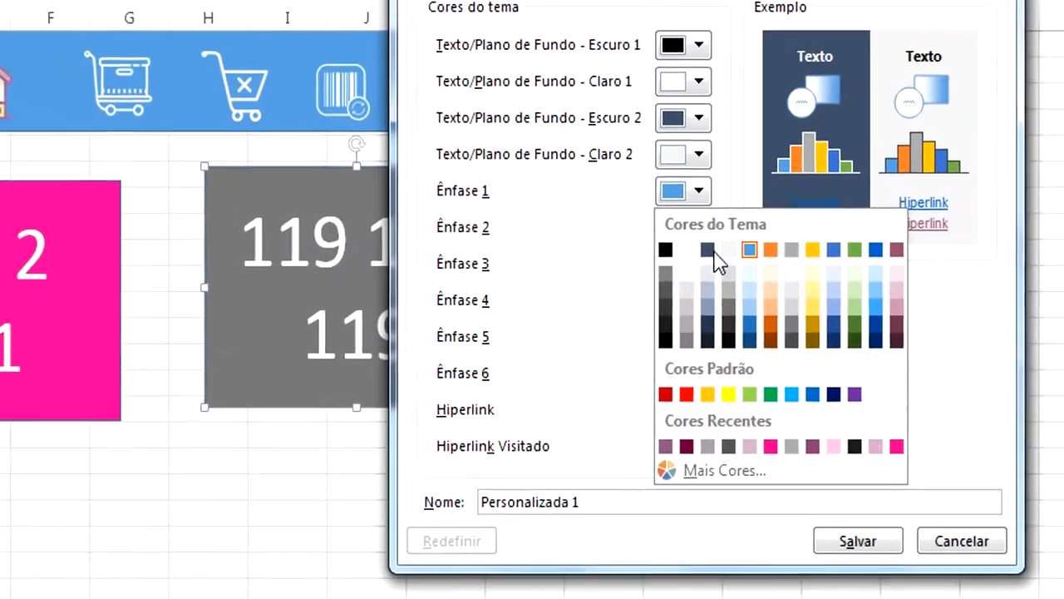
left_click(725, 472)
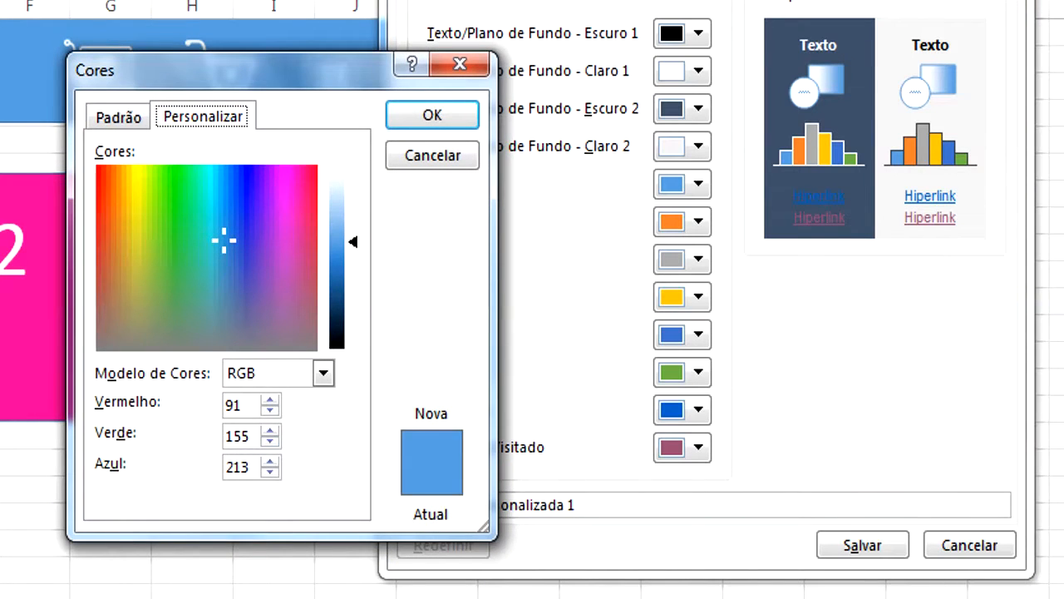
double_click(226, 399)
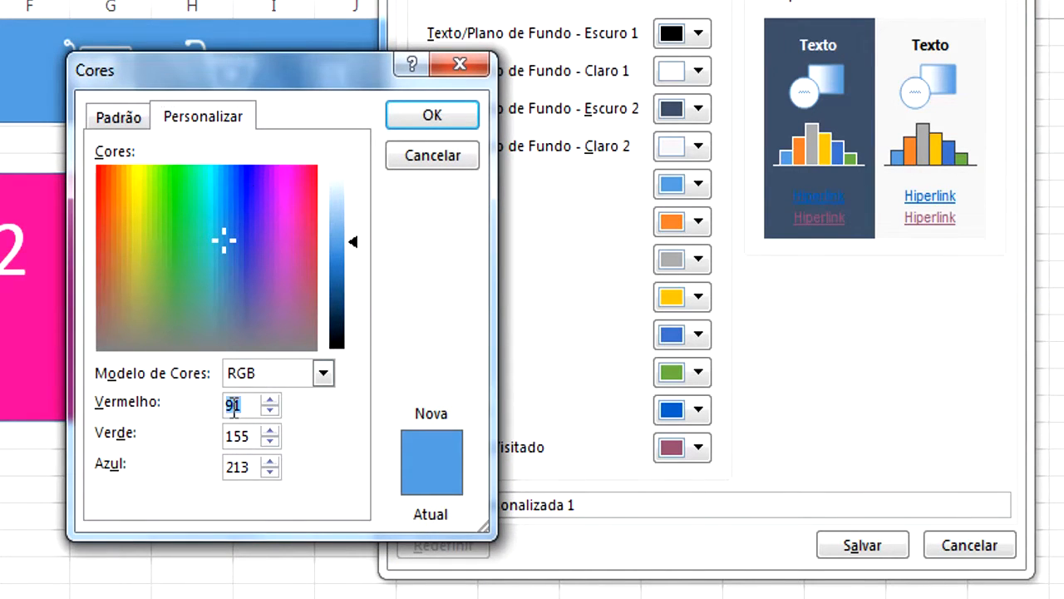
type("237")
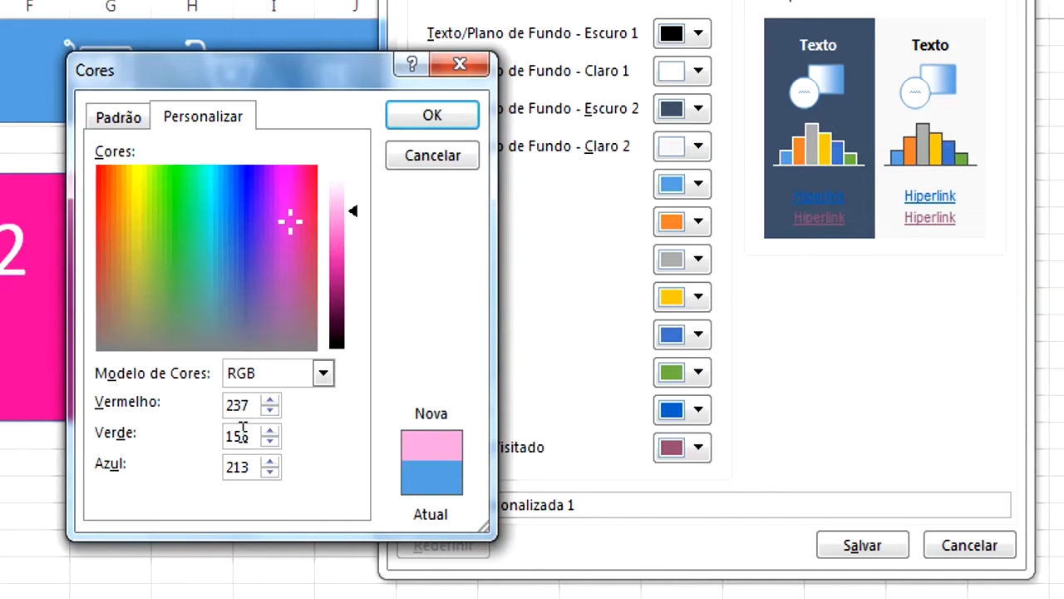
left_click_drag(244, 432, 214, 435)
type("2")
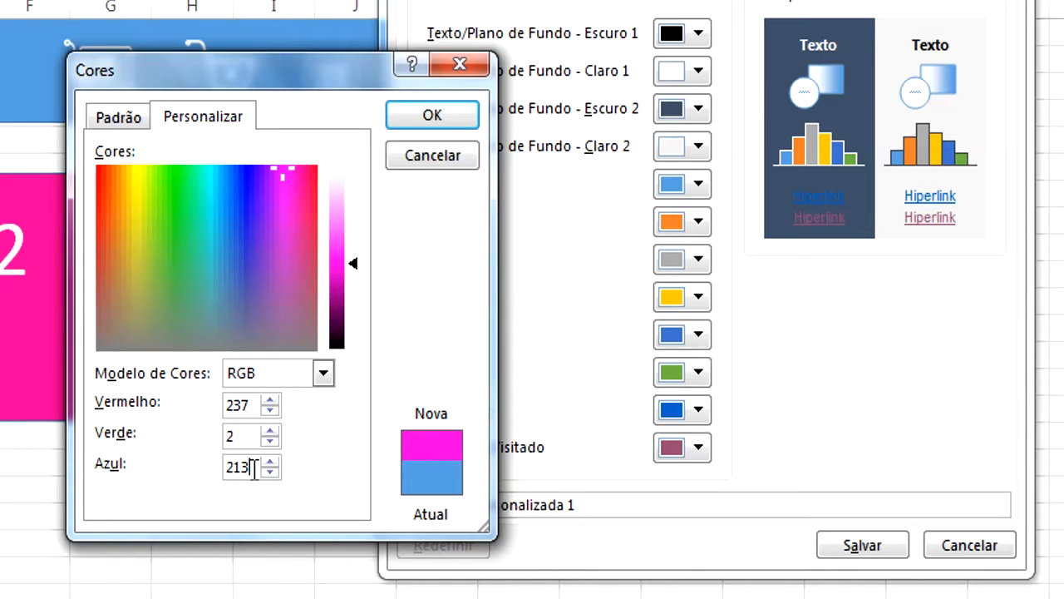
left_click_drag(255, 467, 174, 478)
type("151")
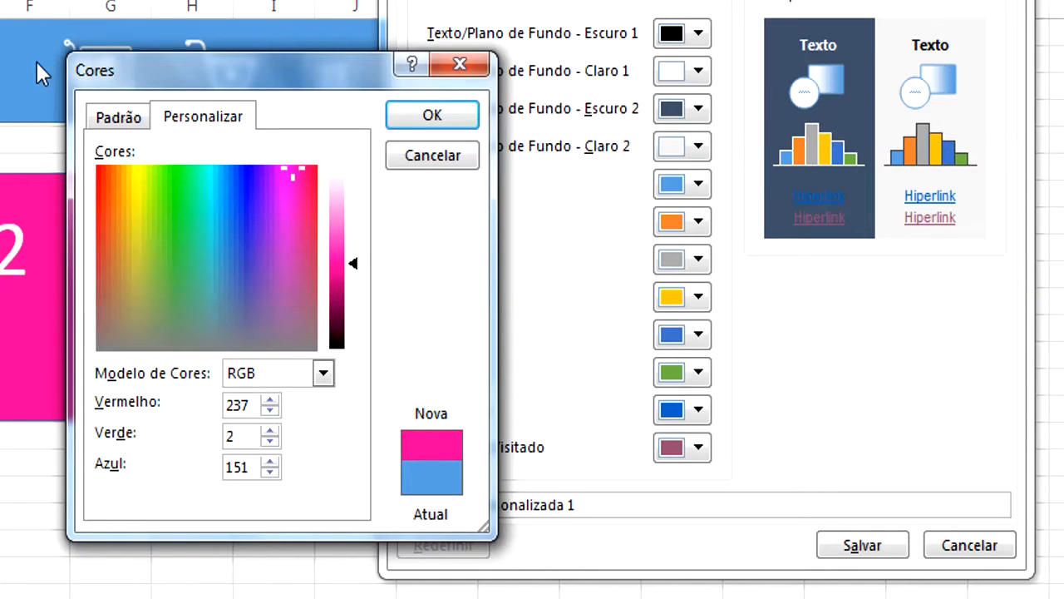
left_click(426, 125)
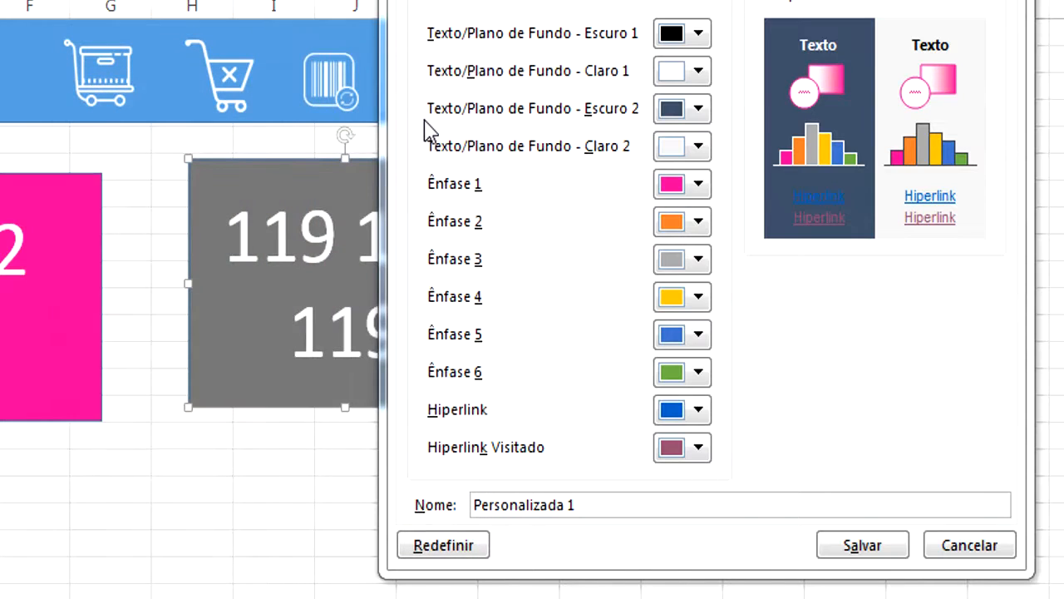
- Set the Ênfase 2 theme colour to the logo grey with RGB 119, 119, 119
left_click(701, 223)
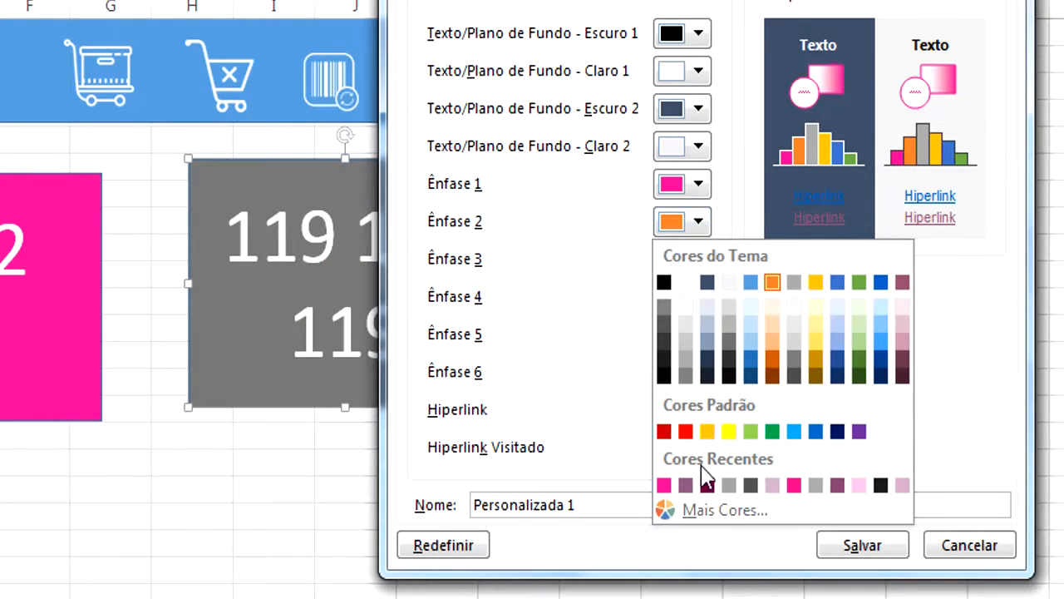
left_click(697, 511)
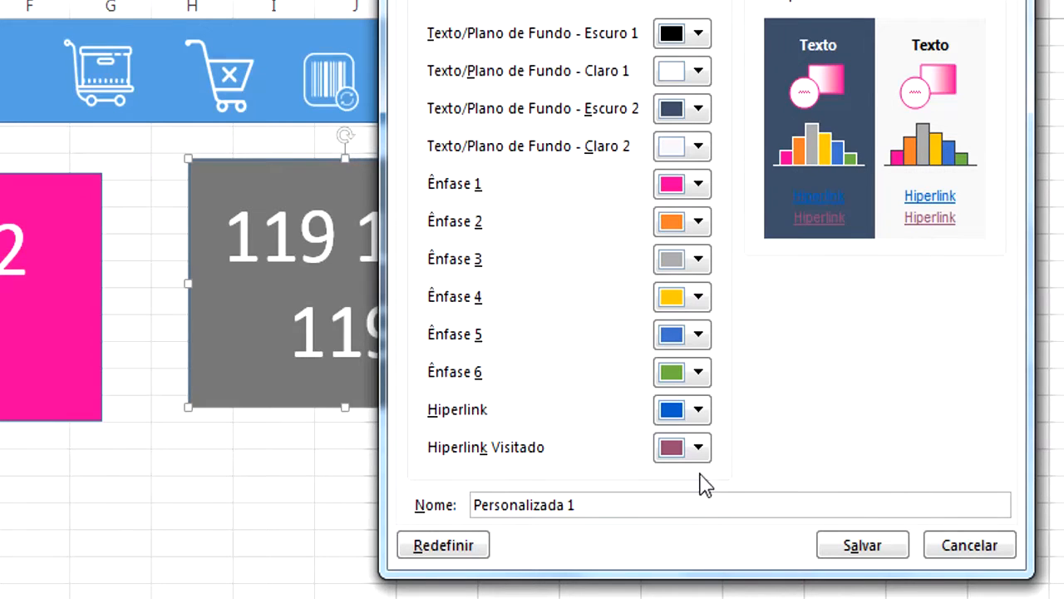
left_click_drag(305, 81, 657, 54)
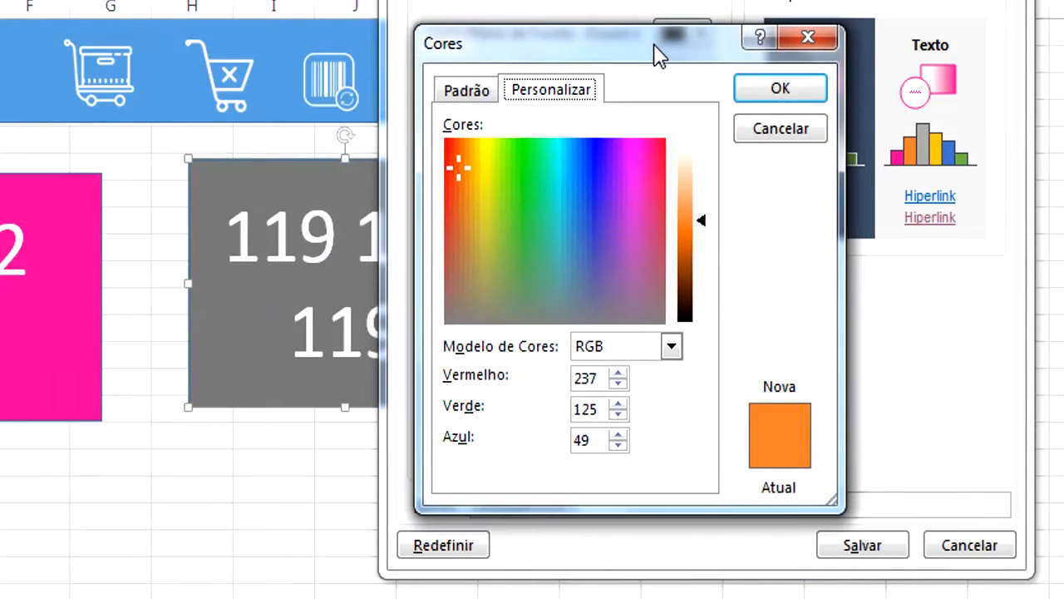
left_click(590, 378)
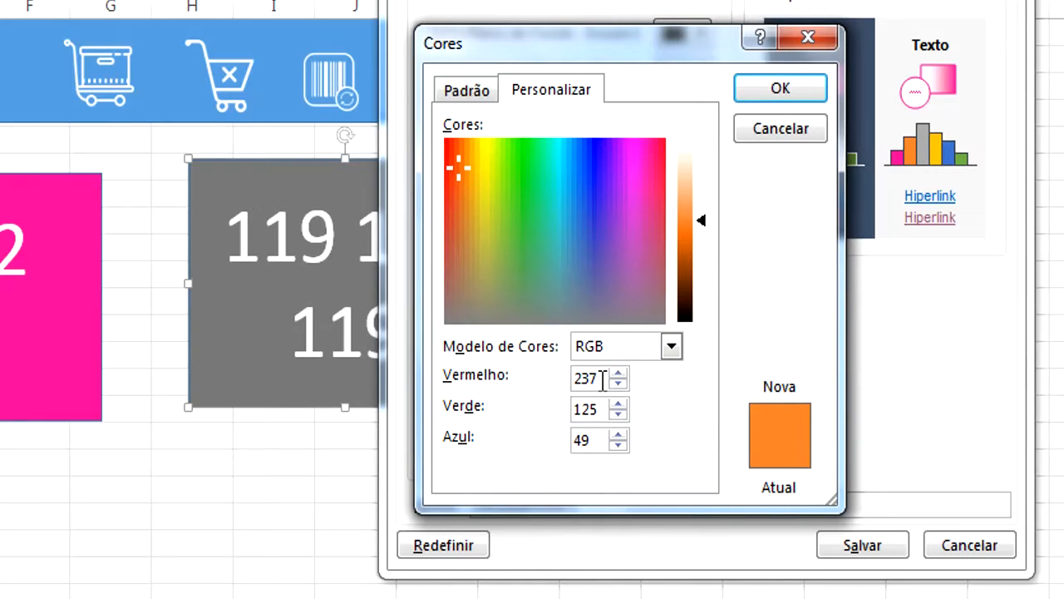
left_click_drag(604, 375, 501, 370)
type("119")
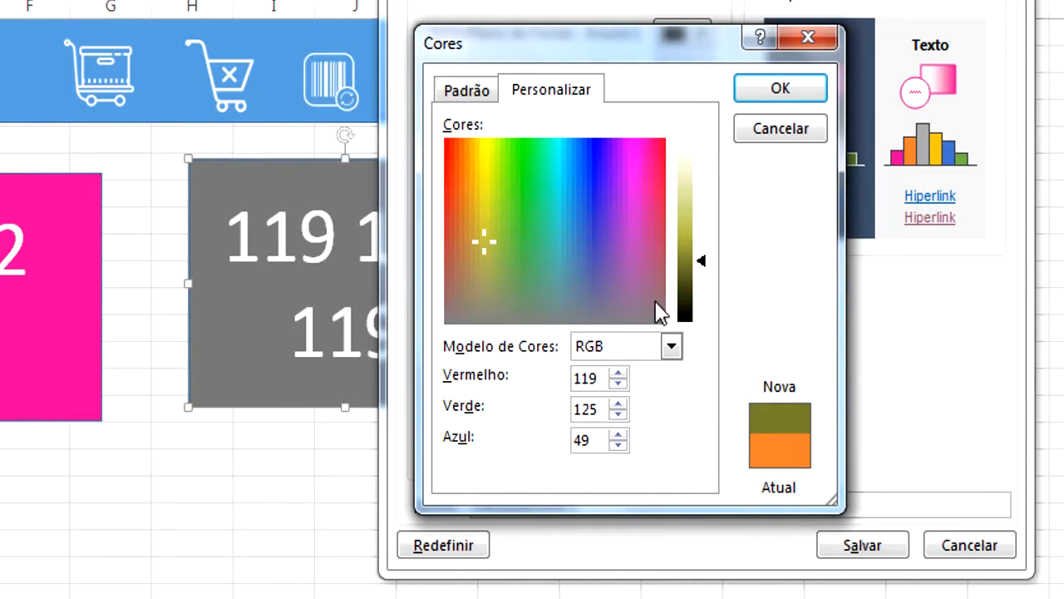
left_click_drag(600, 412, 535, 402)
type("119")
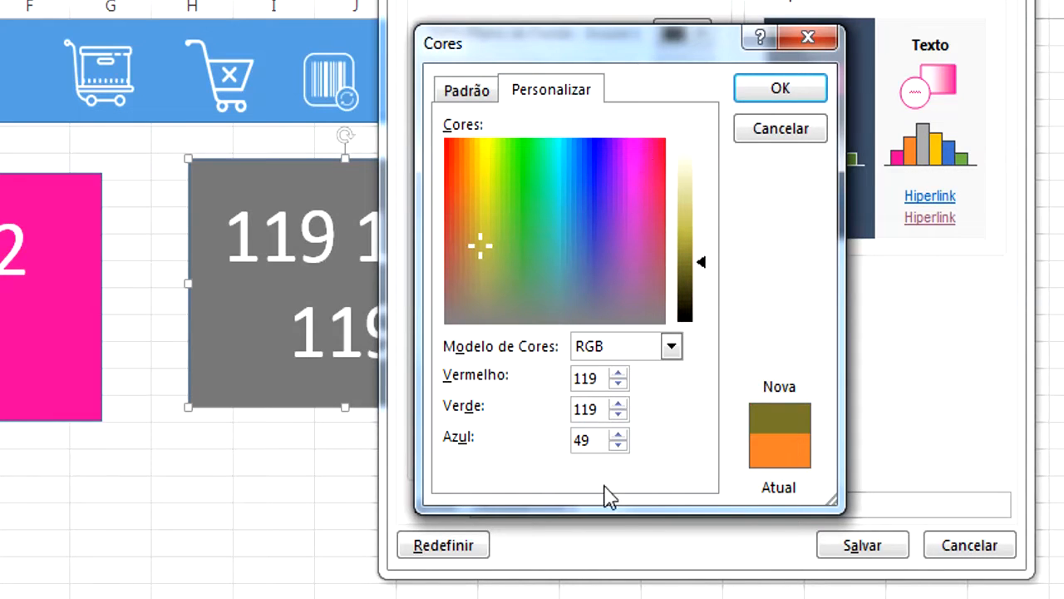
double_click(582, 442)
type("119")
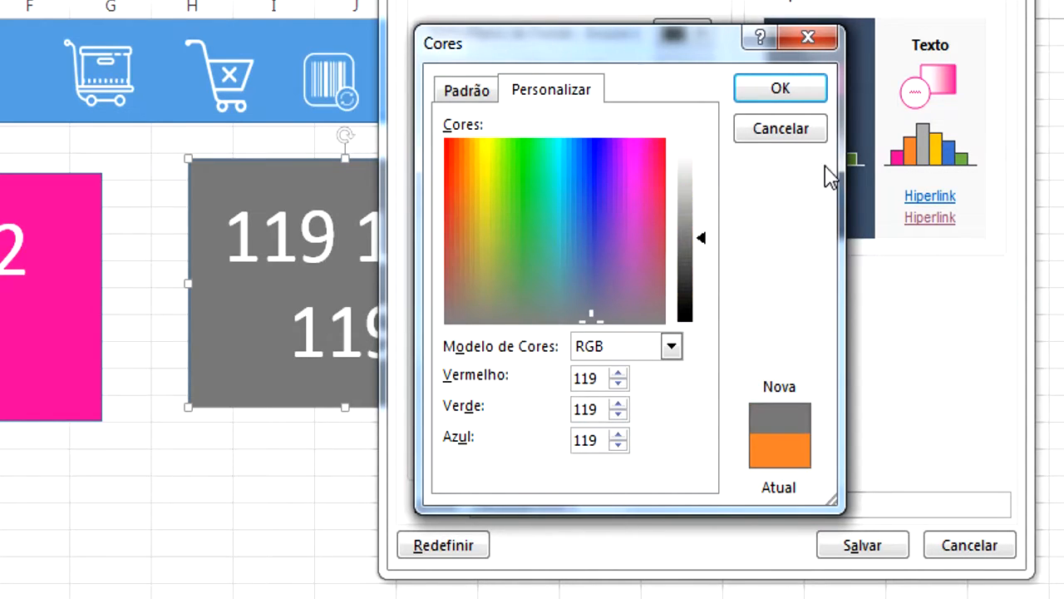
left_click(782, 90)
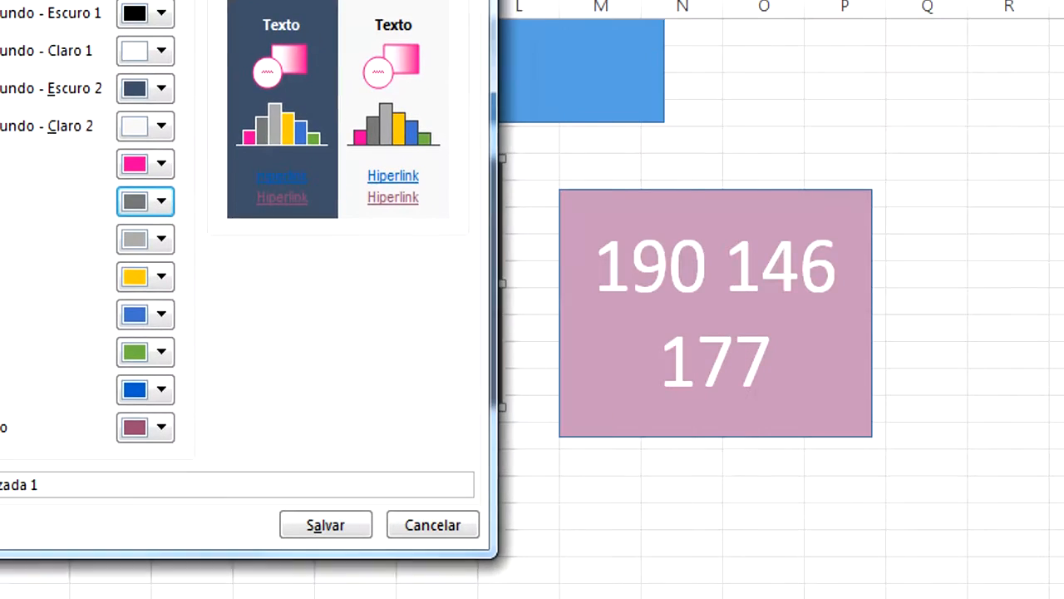
- Set the Ênfase 3 theme colour to the logo mauve with RGB 190, 146, 177
left_click(158, 238)
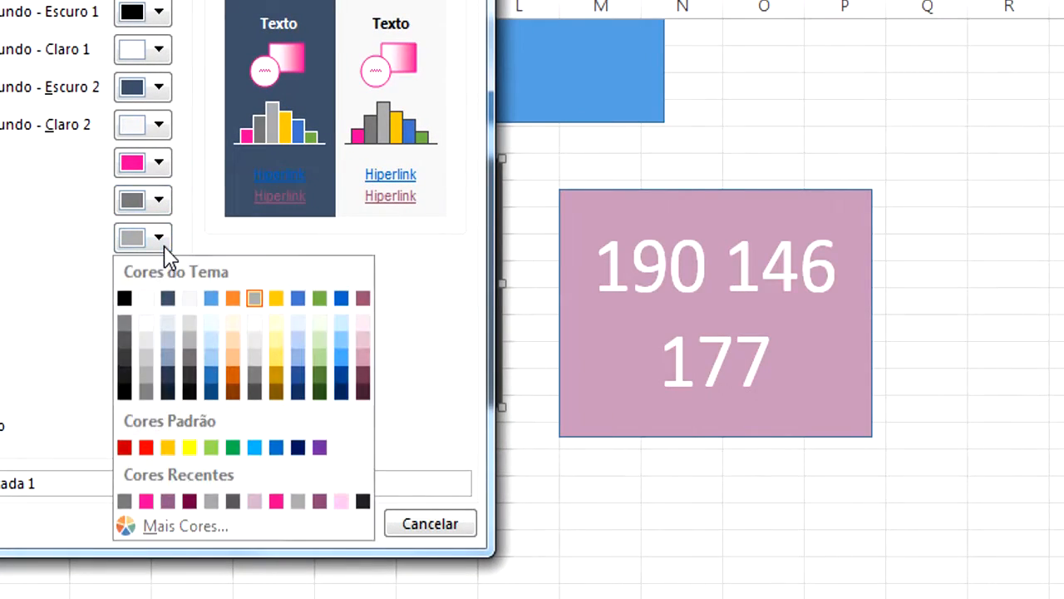
left_click(178, 529)
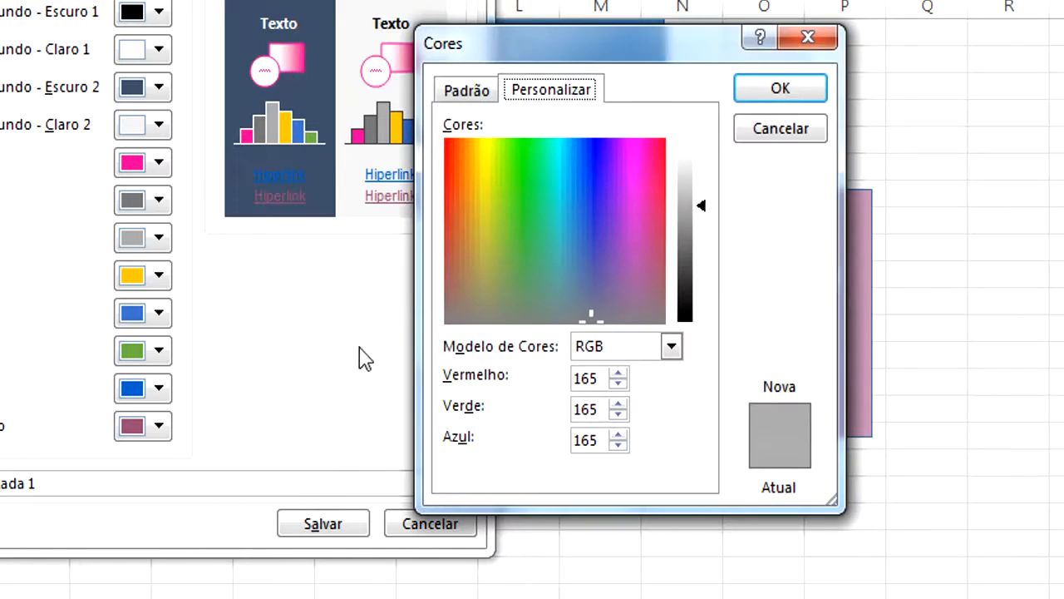
left_click_drag(636, 66, 406, 0)
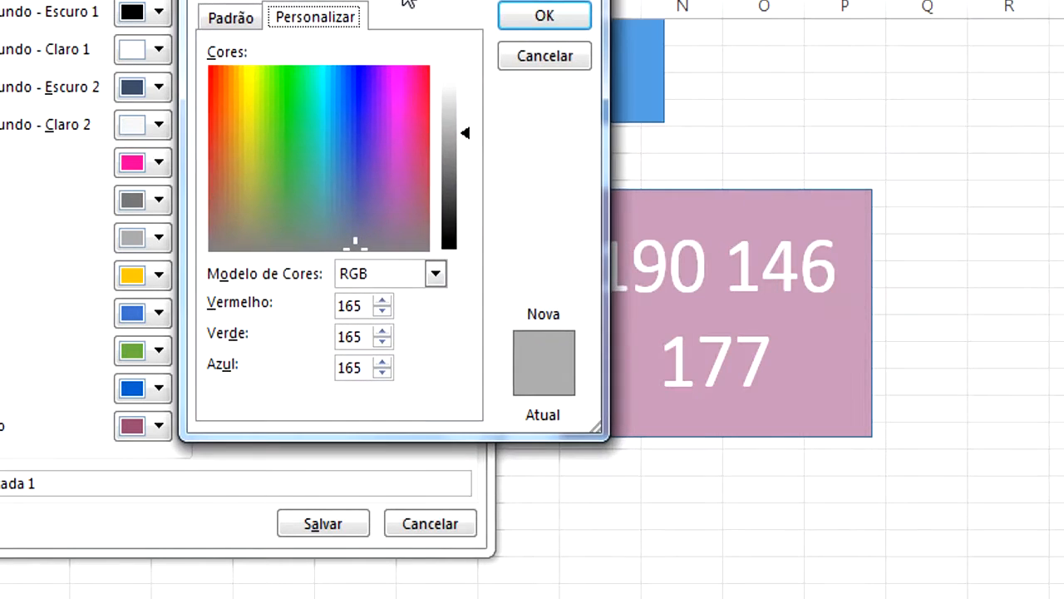
double_click(356, 306)
type("190")
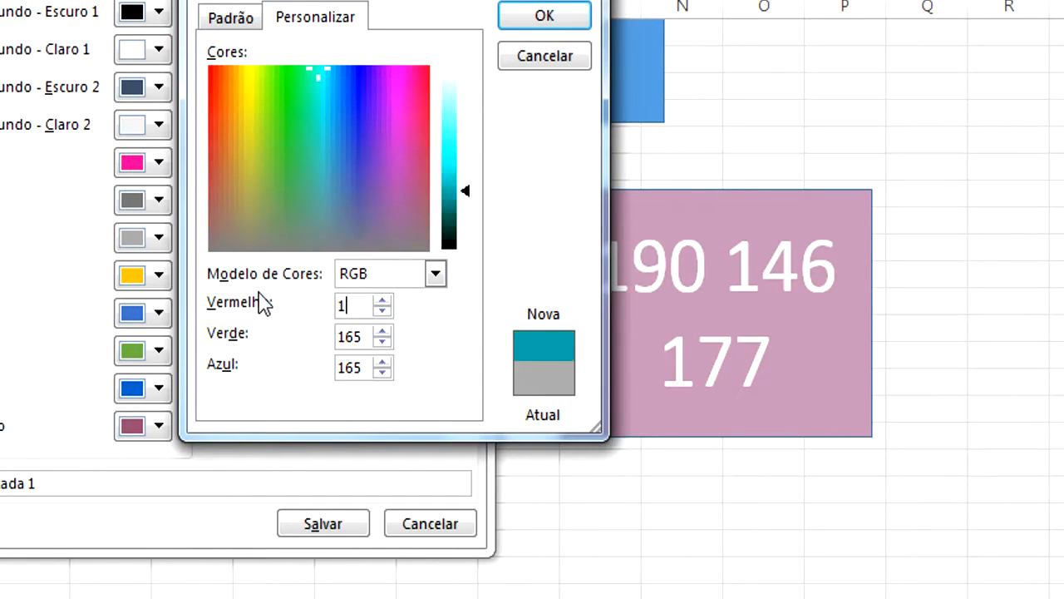
double_click(355, 337)
type("146")
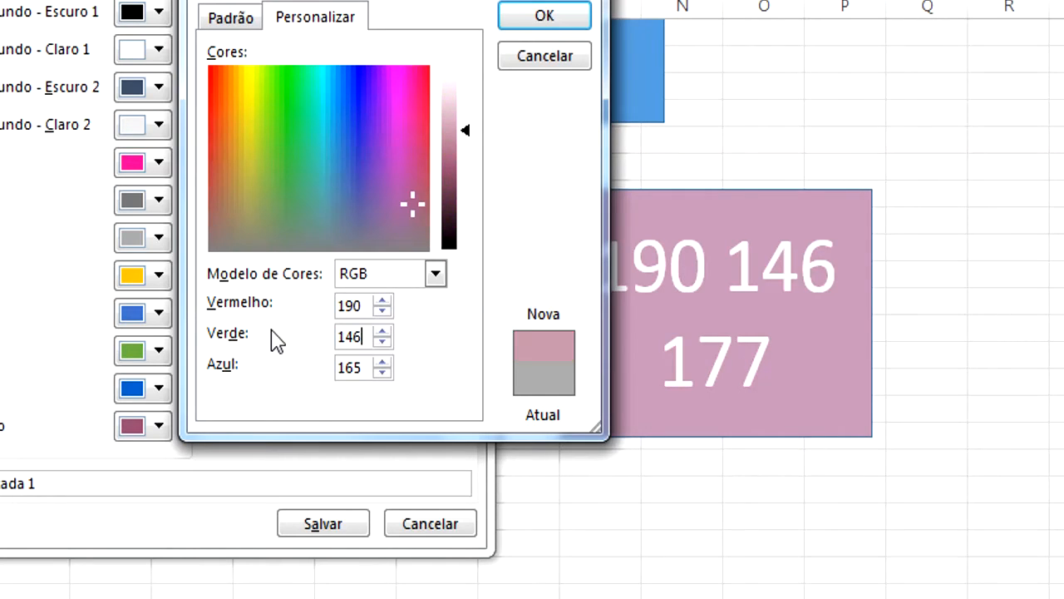
double_click(365, 367)
type("1")
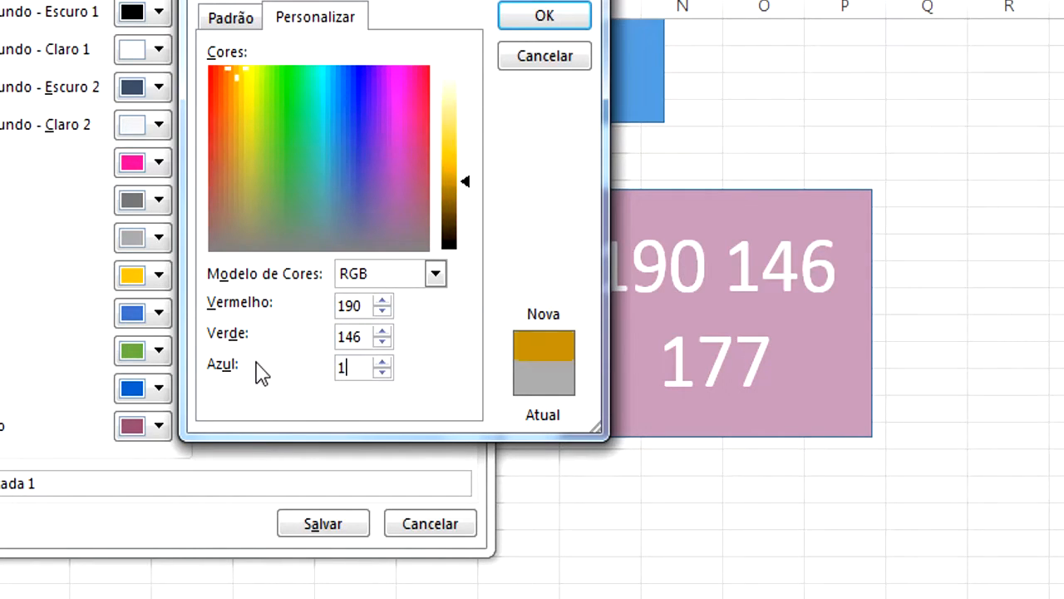
type("77")
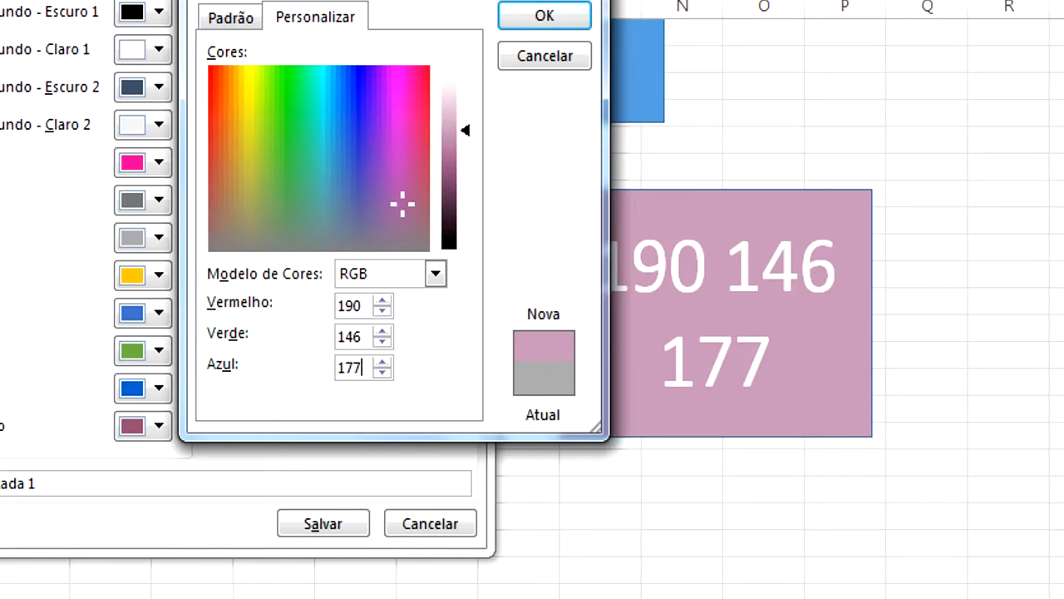
left_click(555, 28)
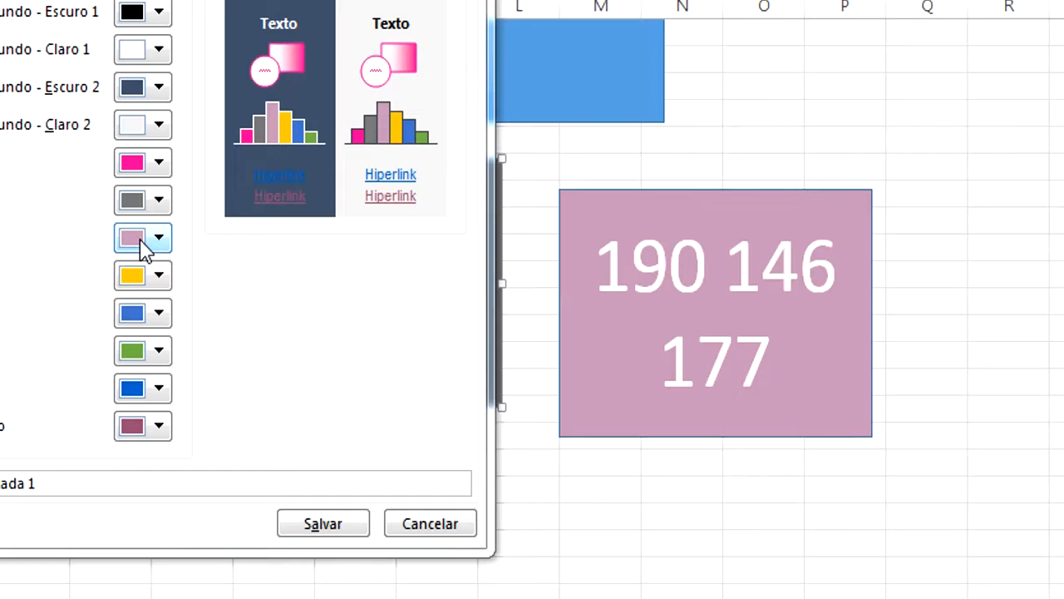
- Set the Ênfase 4 theme colour to a darker shade of the logo pink, RGB 163, 1, 105
left_click(159, 276)
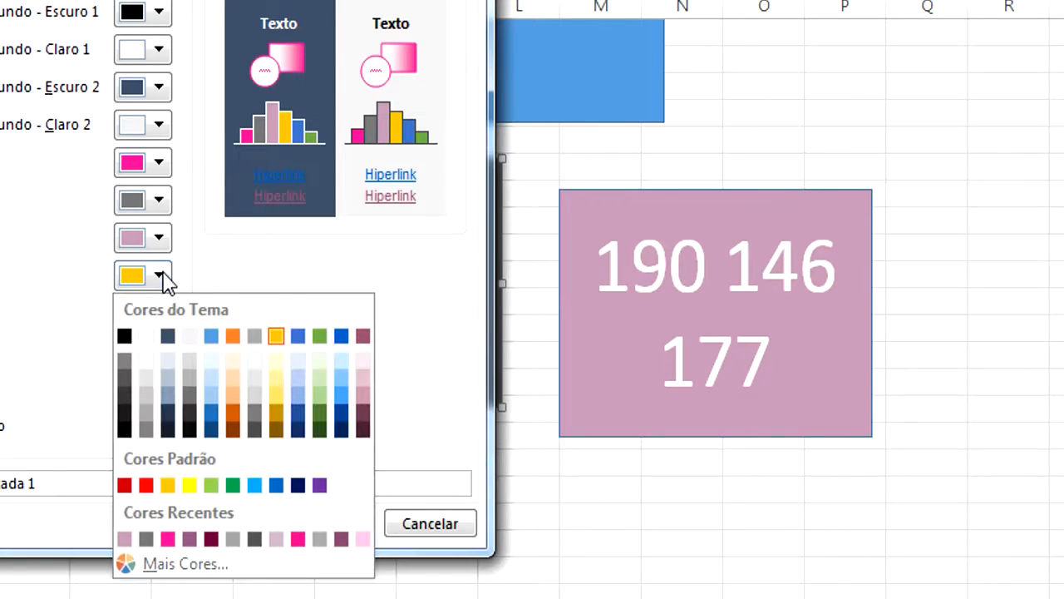
left_click(167, 539)
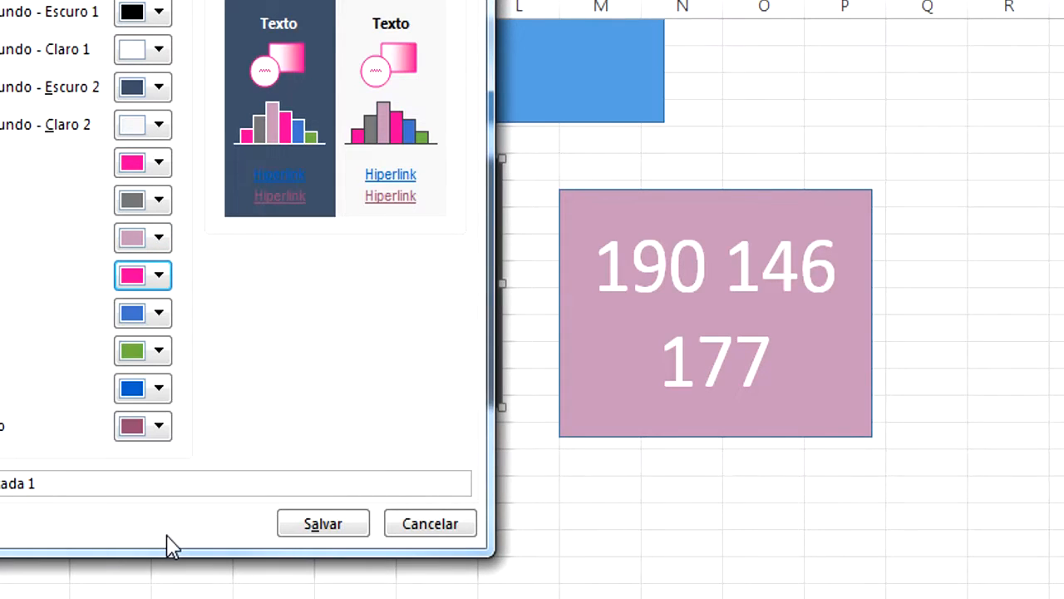
left_click(161, 277)
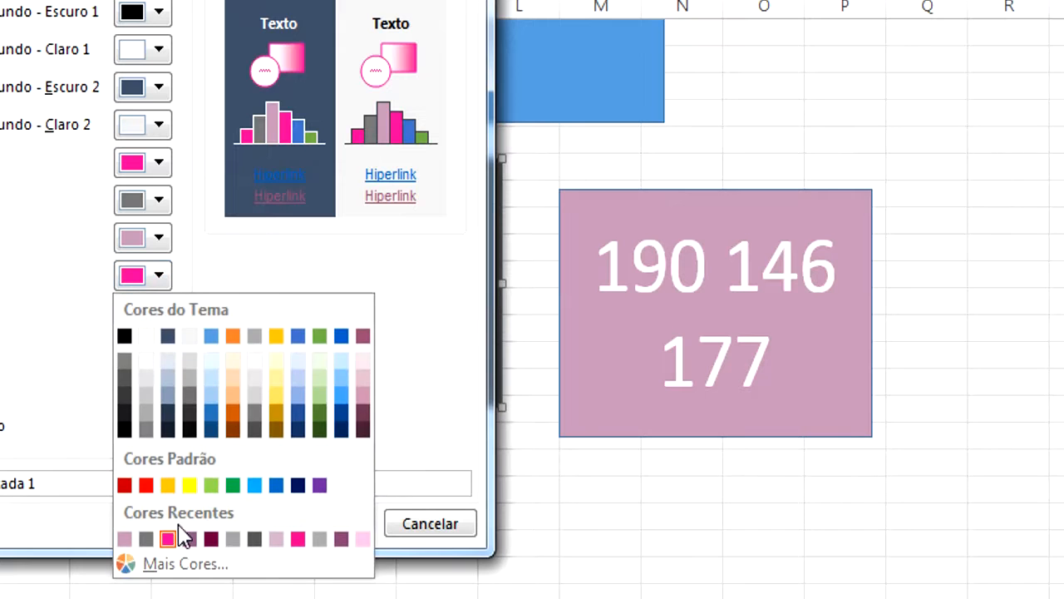
left_click(178, 567)
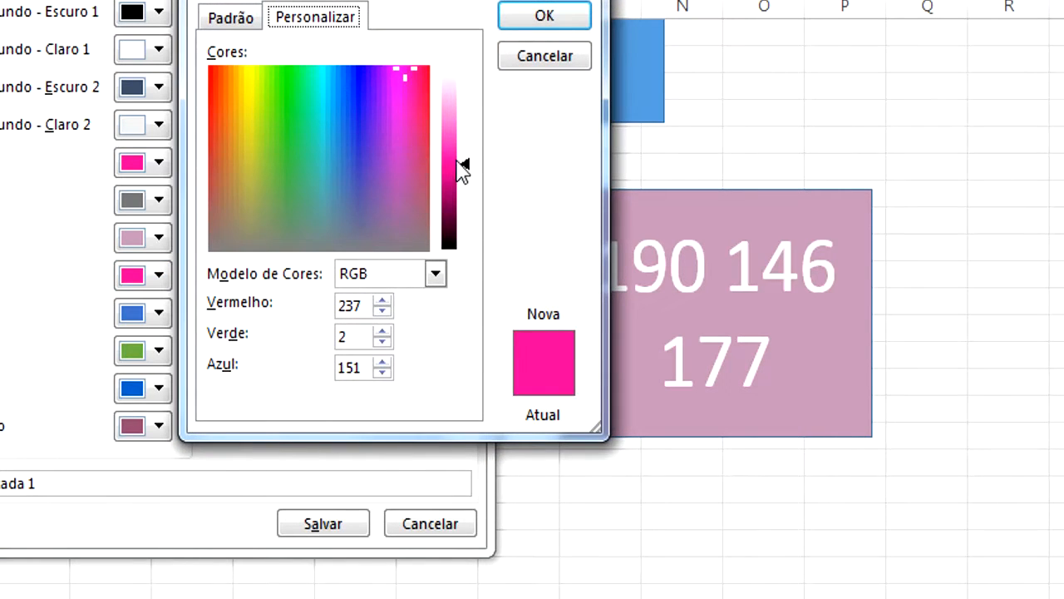
left_click_drag(465, 164, 454, 194)
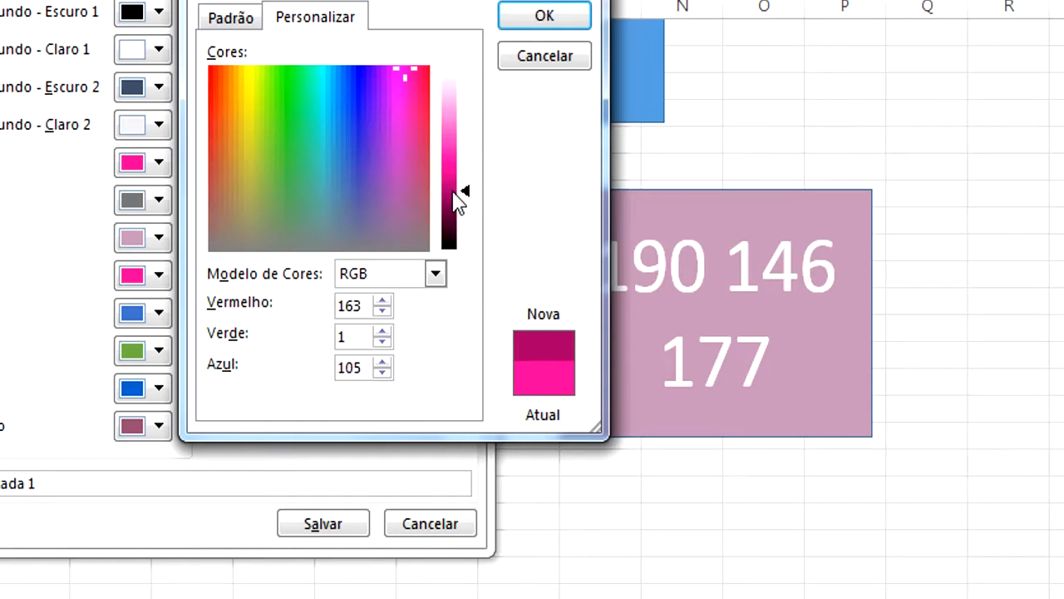
left_click(570, 20)
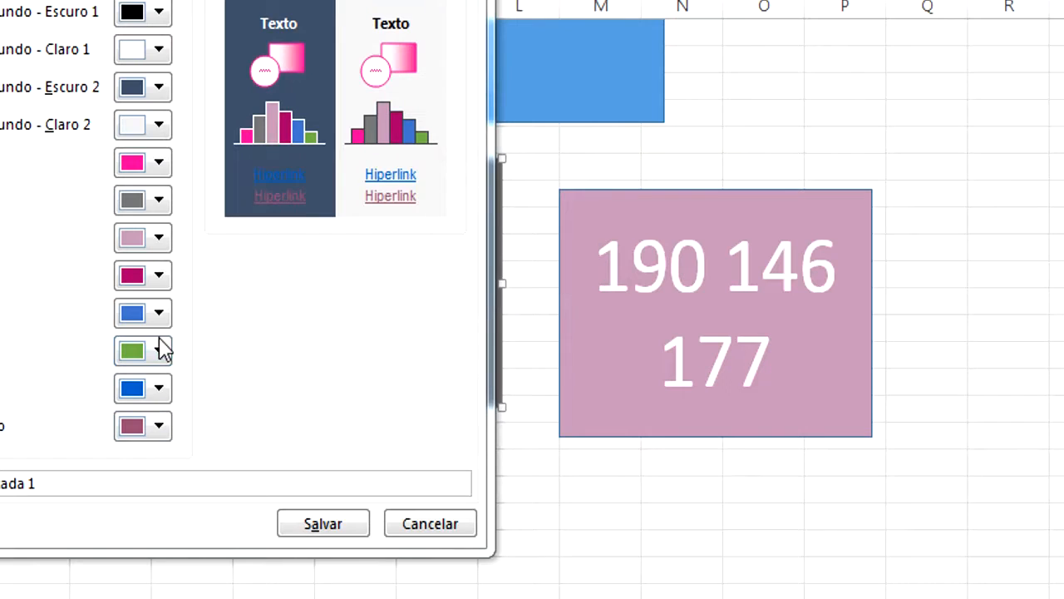
- Set the Ênfase 5 theme colour to a darker shade of the logo mauve, RGB 131, 79, 116
left_click(159, 313)
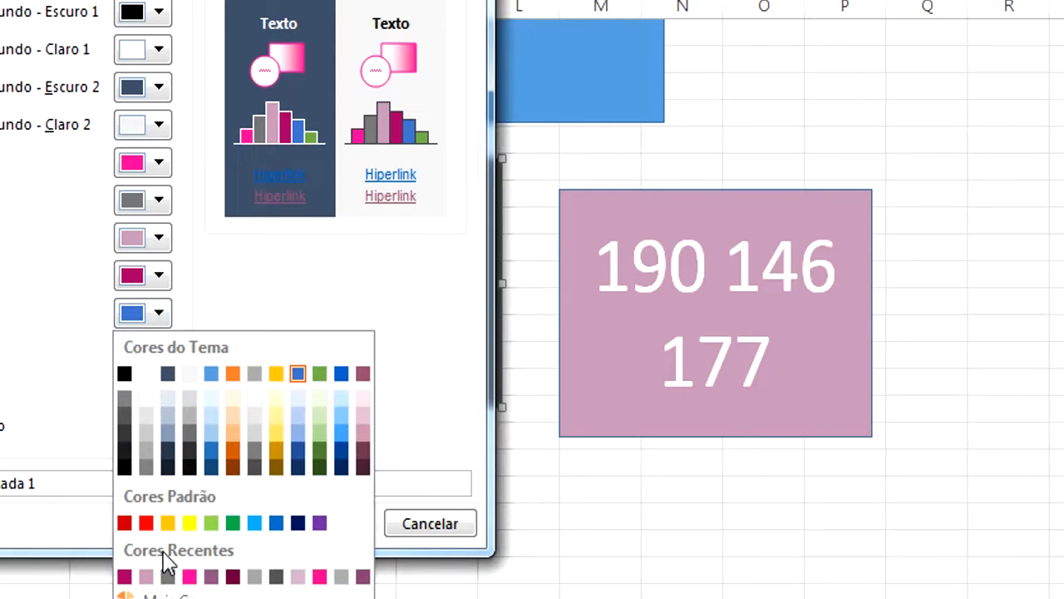
left_click(145, 575)
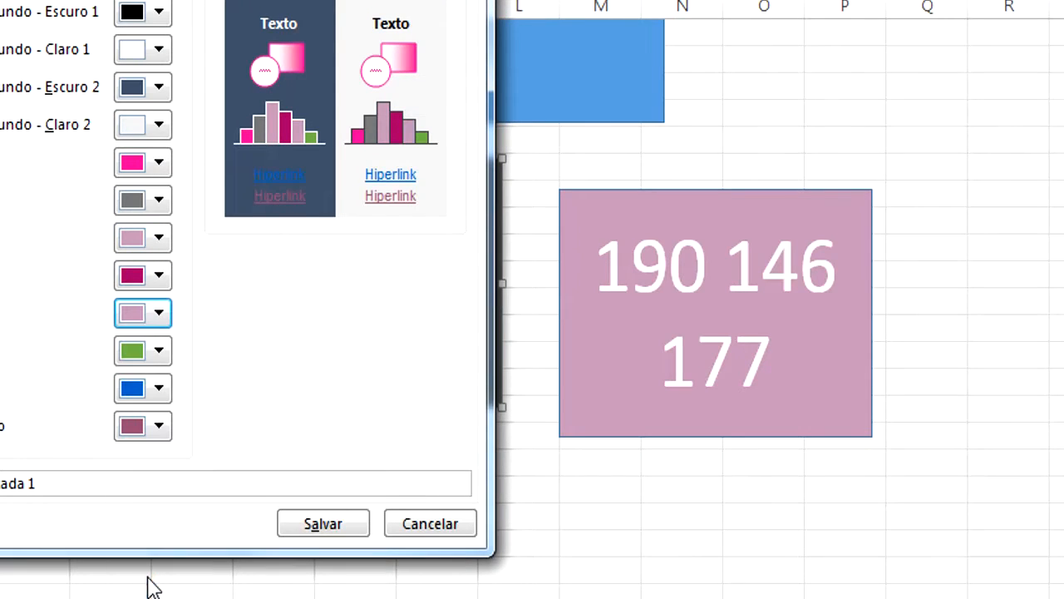
left_click(158, 313)
left_click(166, 595)
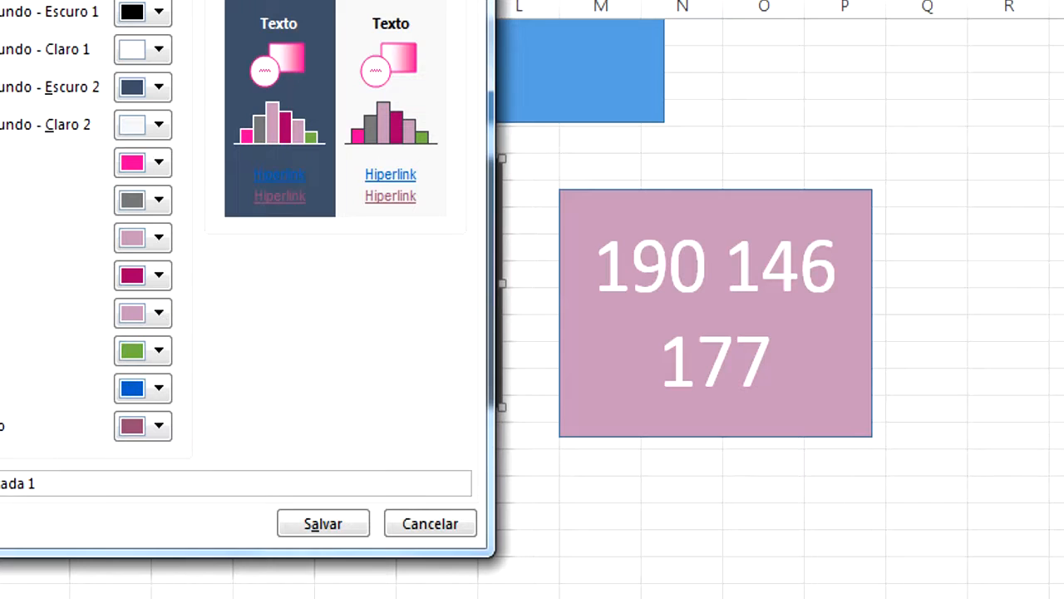
left_click_drag(459, 126, 461, 177)
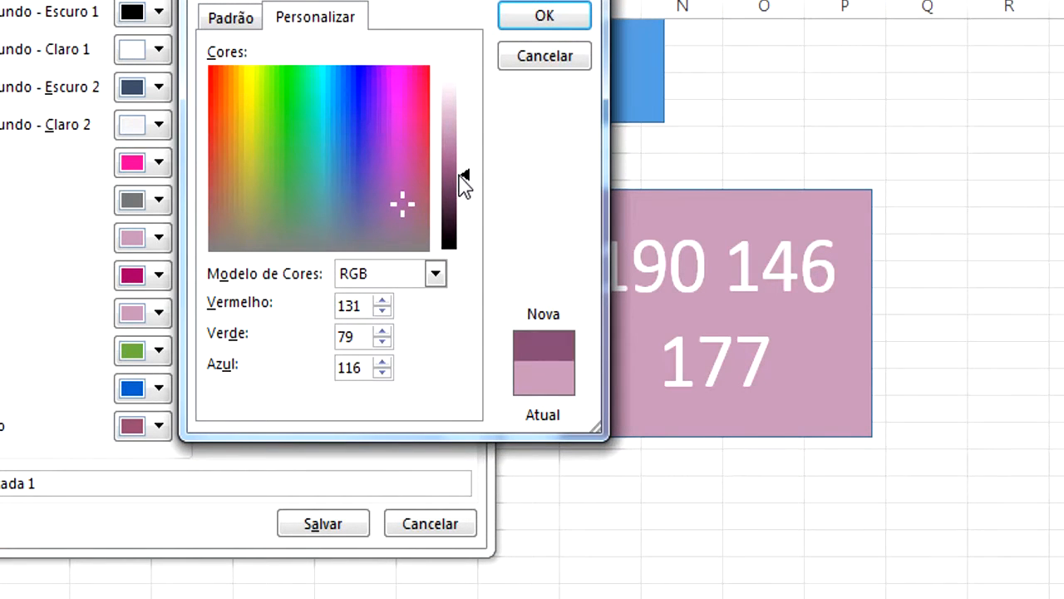
left_click(536, 28)
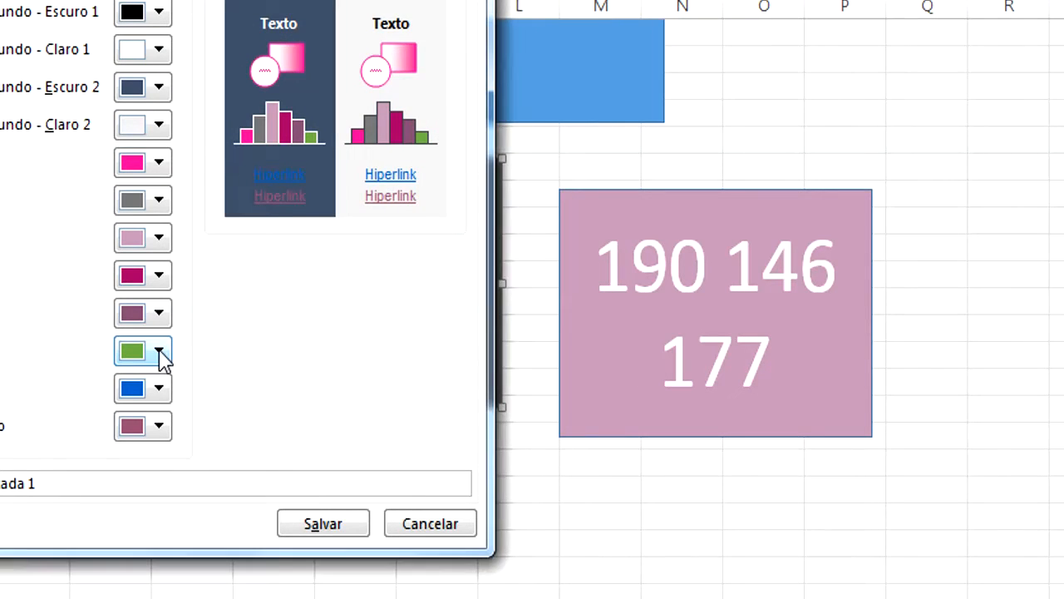
- Set the Ênfase 6 theme colour to a lighter shade of the logo grey
left_click(160, 352)
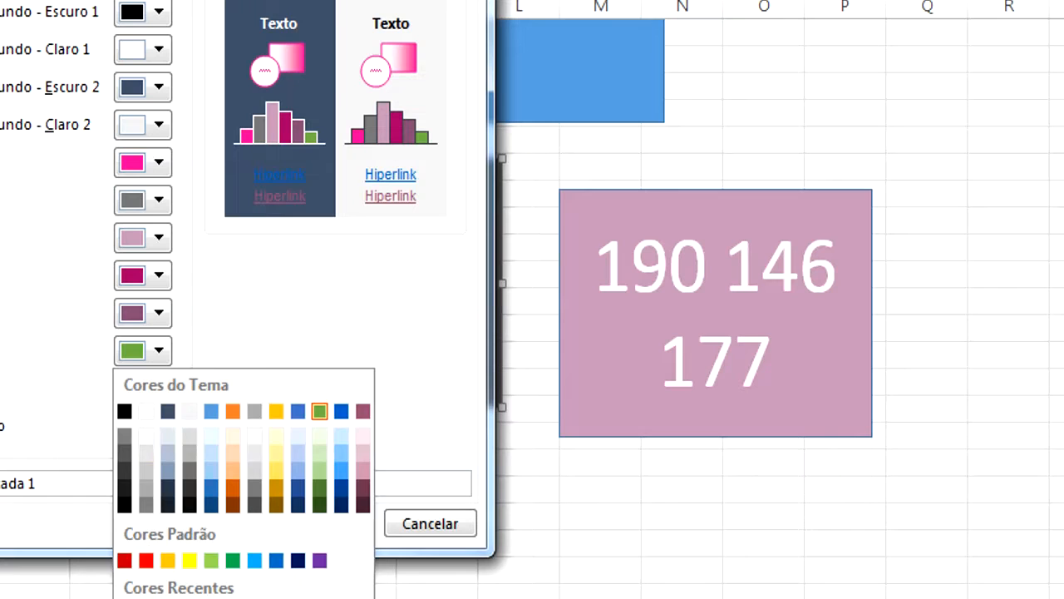
left_click(178, 406)
left_click(160, 353)
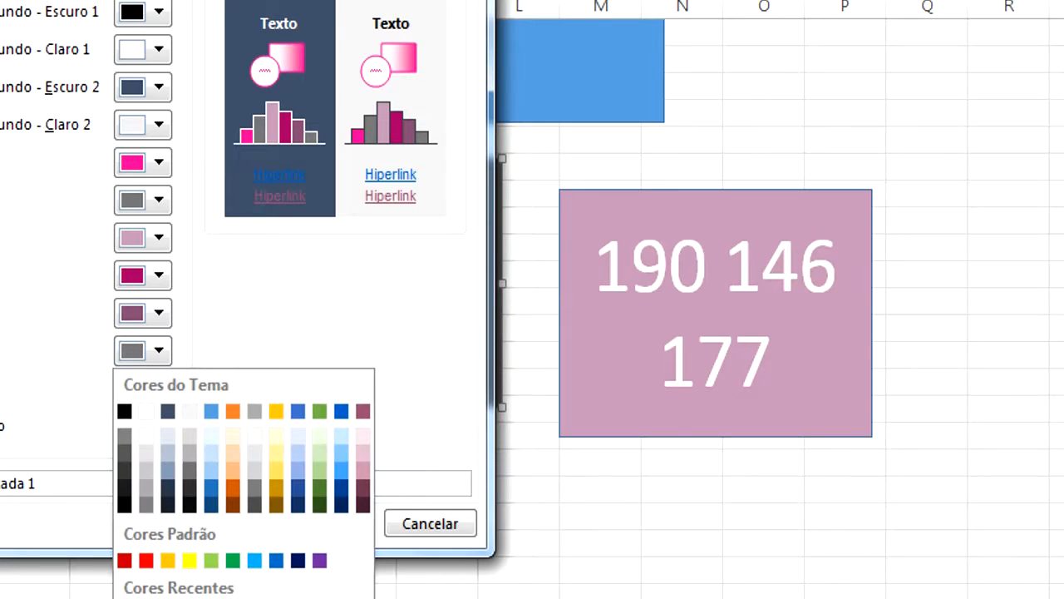
left_click(288, 595)
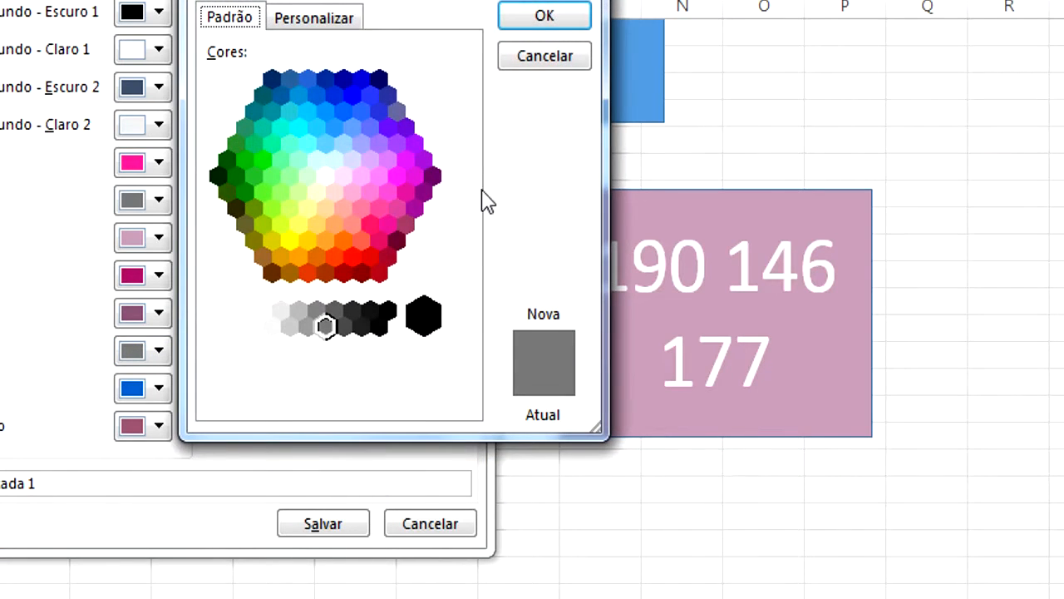
left_click(545, 56)
left_click(160, 352)
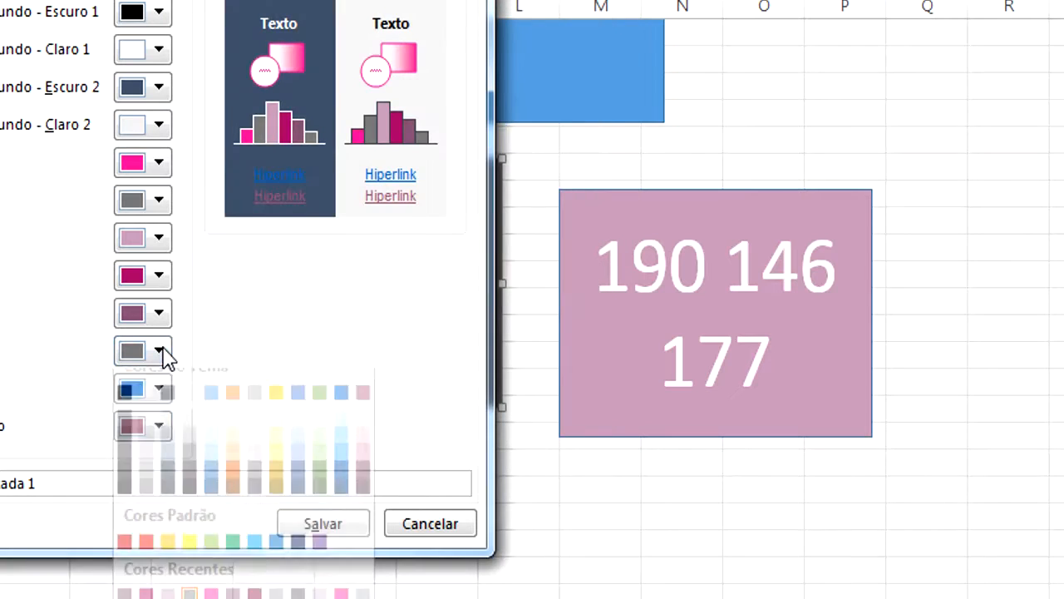
left_click(287, 595)
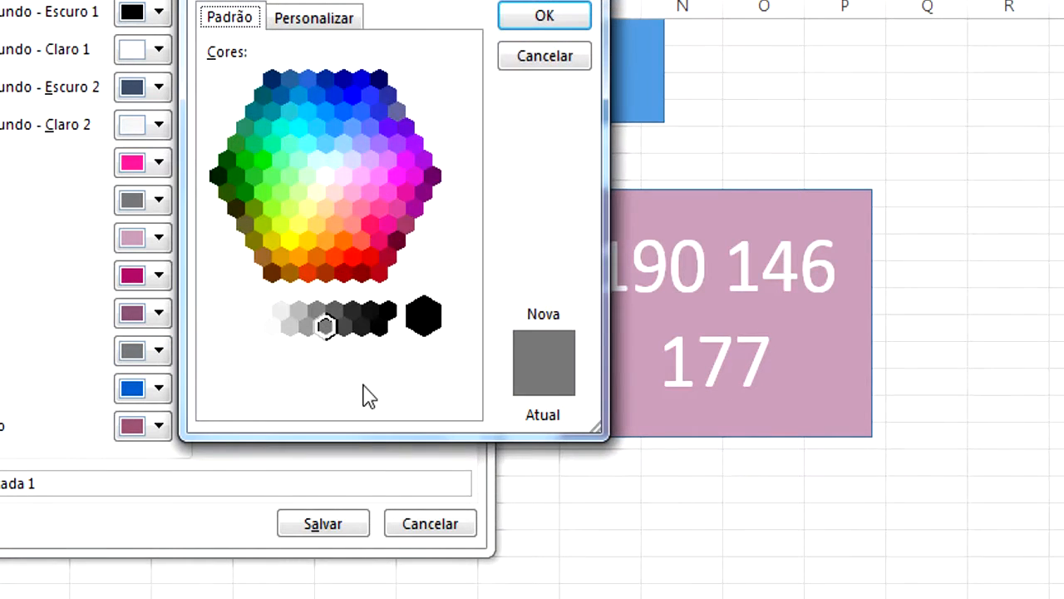
left_click(315, 21)
left_click_drag(467, 171, 466, 197)
left_click(566, 20)
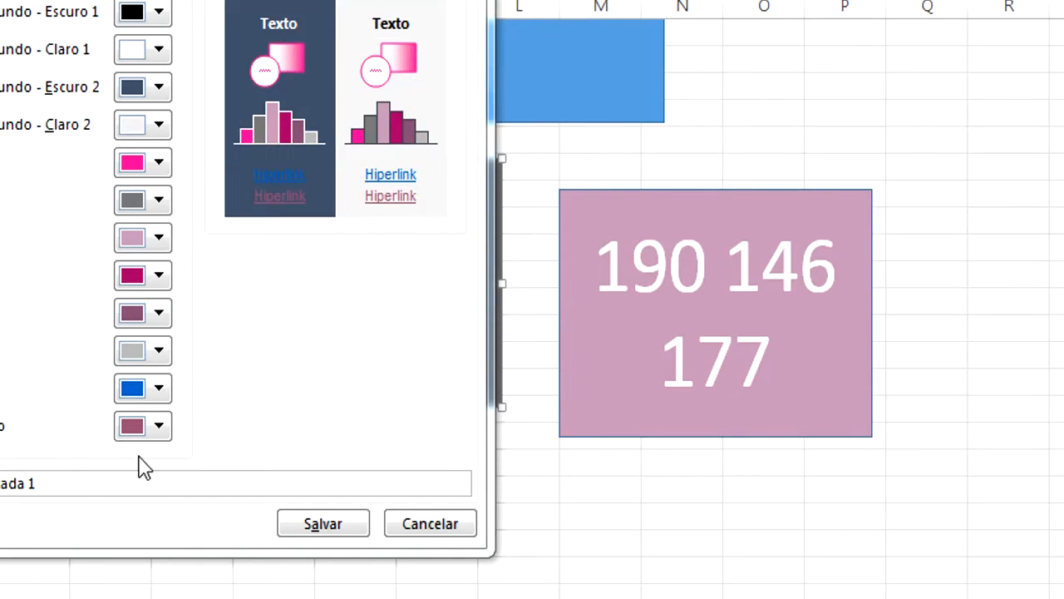
- Save the custom theme colour set and check its entry in the list of theme colours
left_click(324, 524)
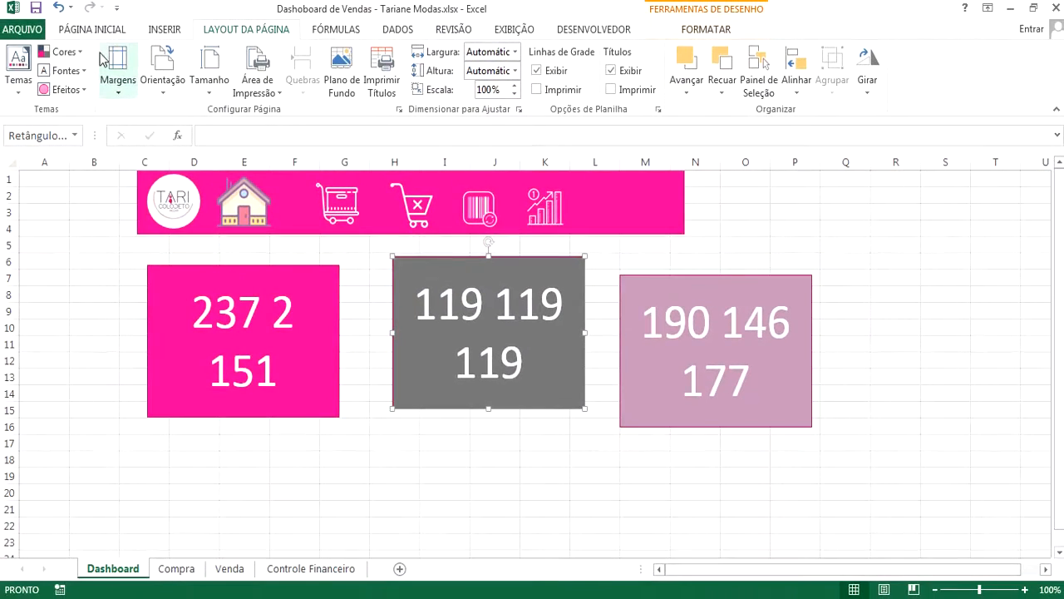
left_click(64, 52)
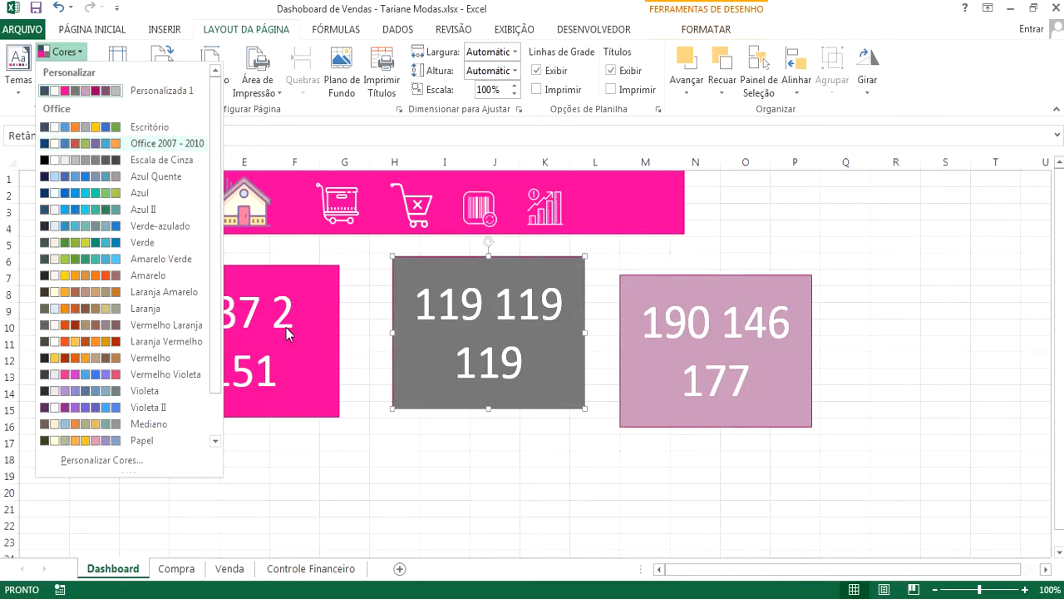
left_click(371, 457)
- Go to the Compra sheet, examine the Dashboard layout in the finished Pronta workbook, and return to the working file
left_click(177, 569)
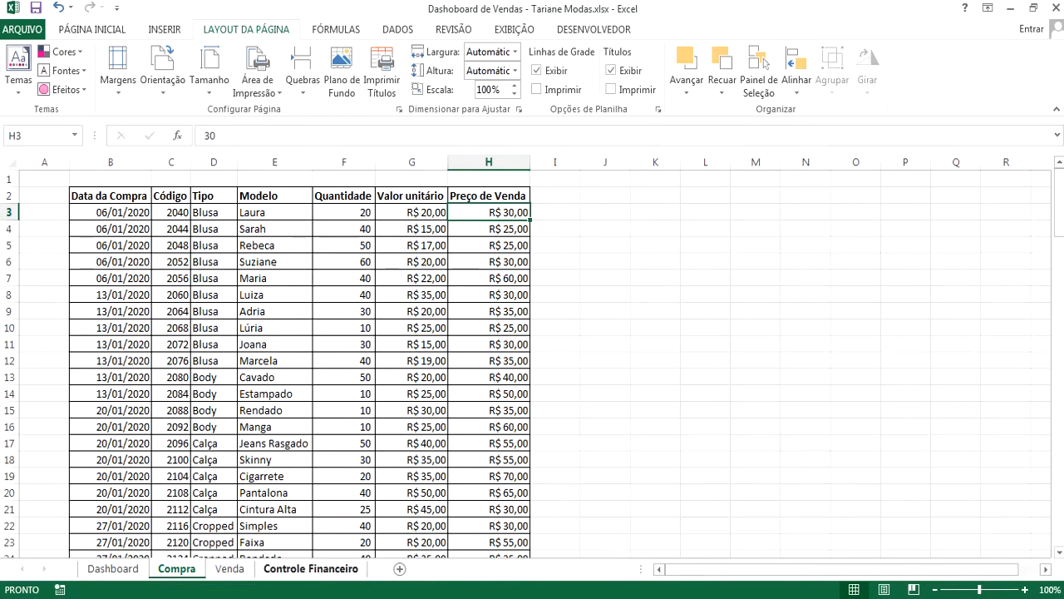
mouse_move(360, 597)
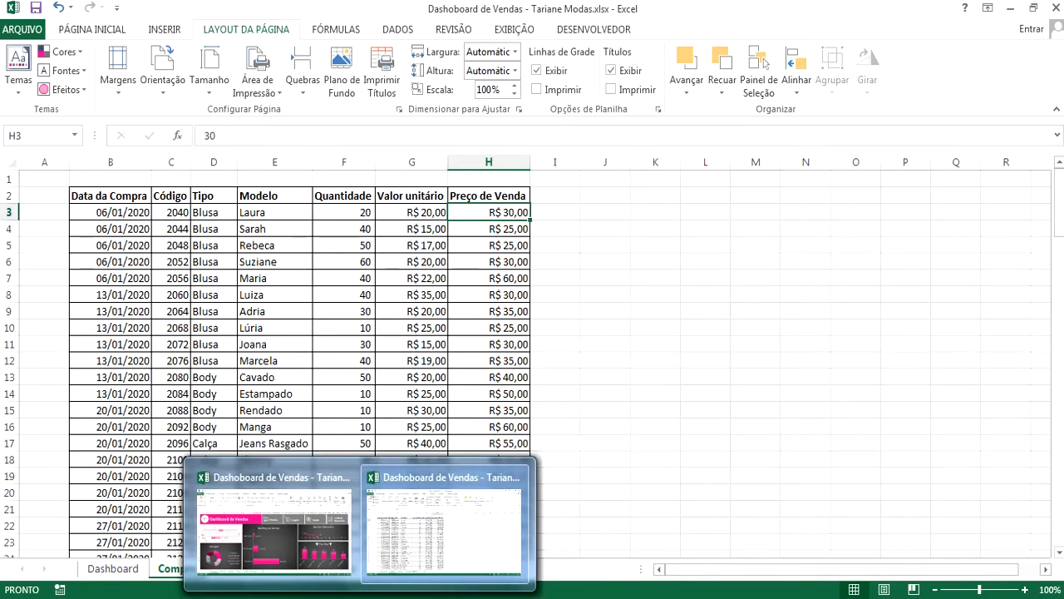
left_click(274, 523)
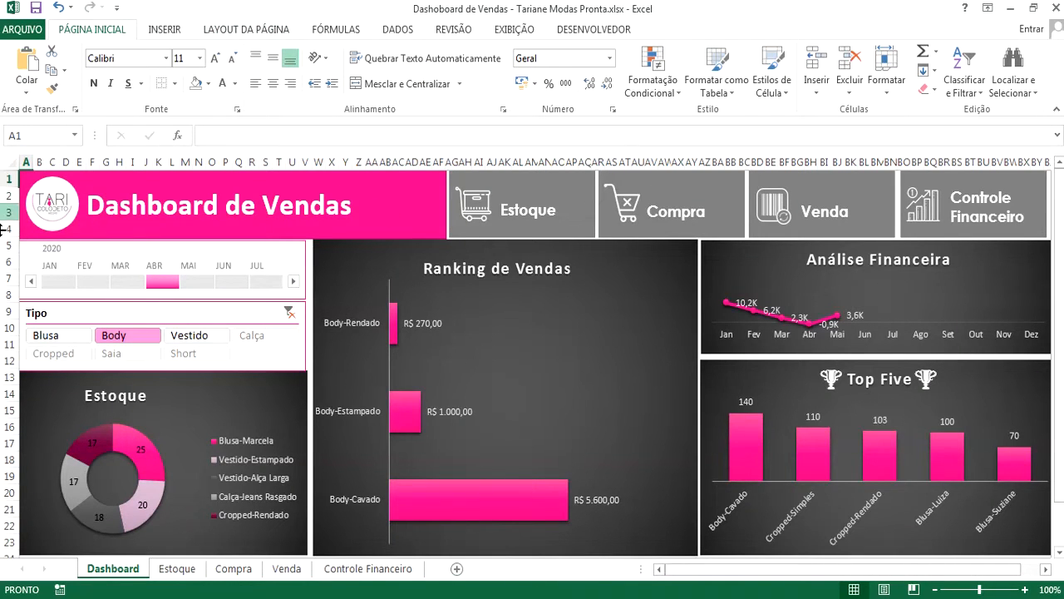
mouse_move(368, 592)
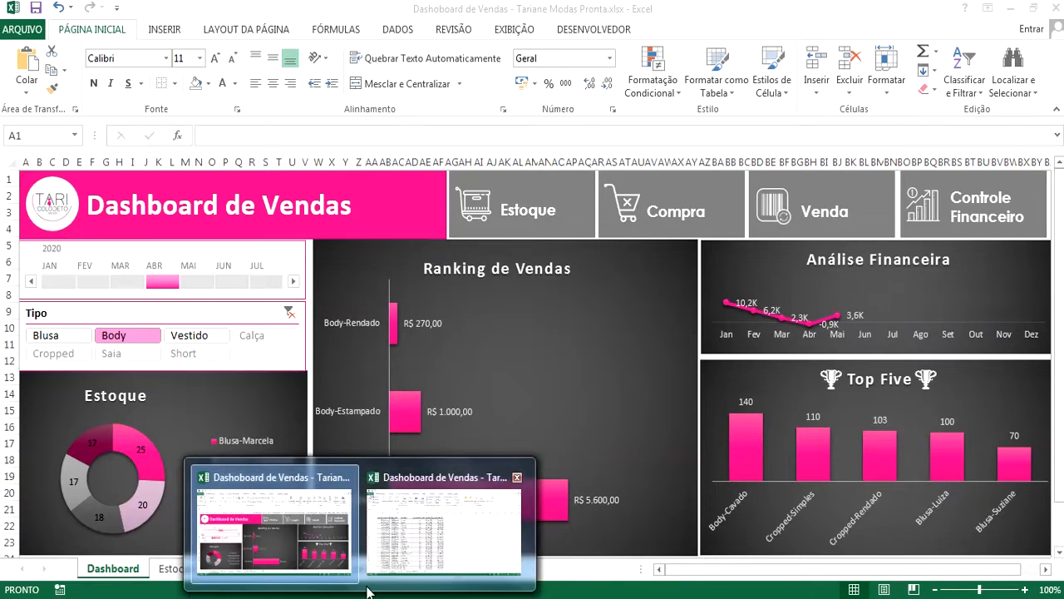
left_click(449, 487)
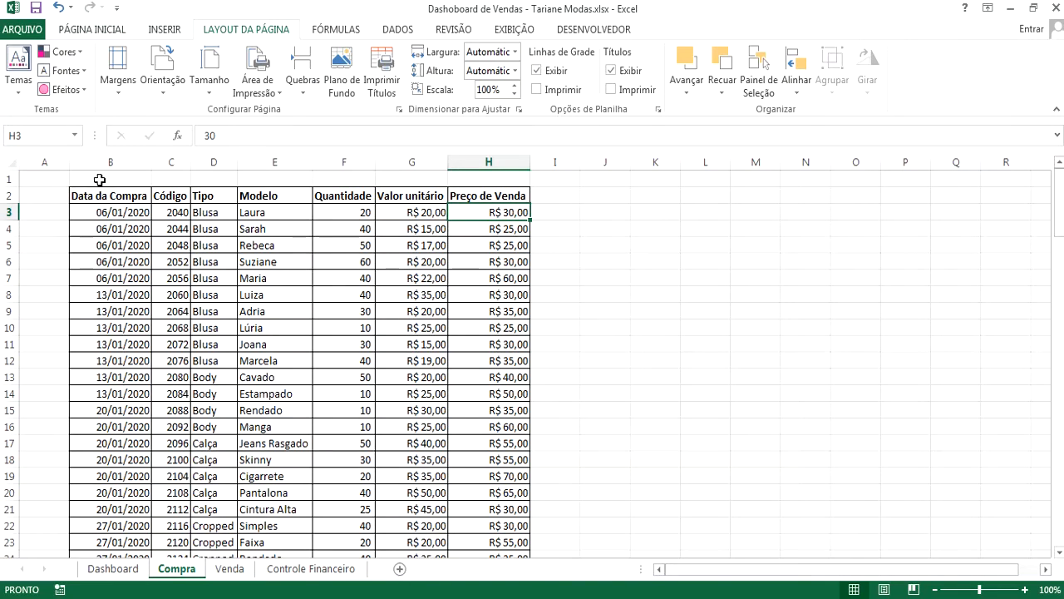
- Insert two blank rows above row 1 on the Compra sheet to make room above the purchases table
left_click(4, 177)
right_click(4, 178)
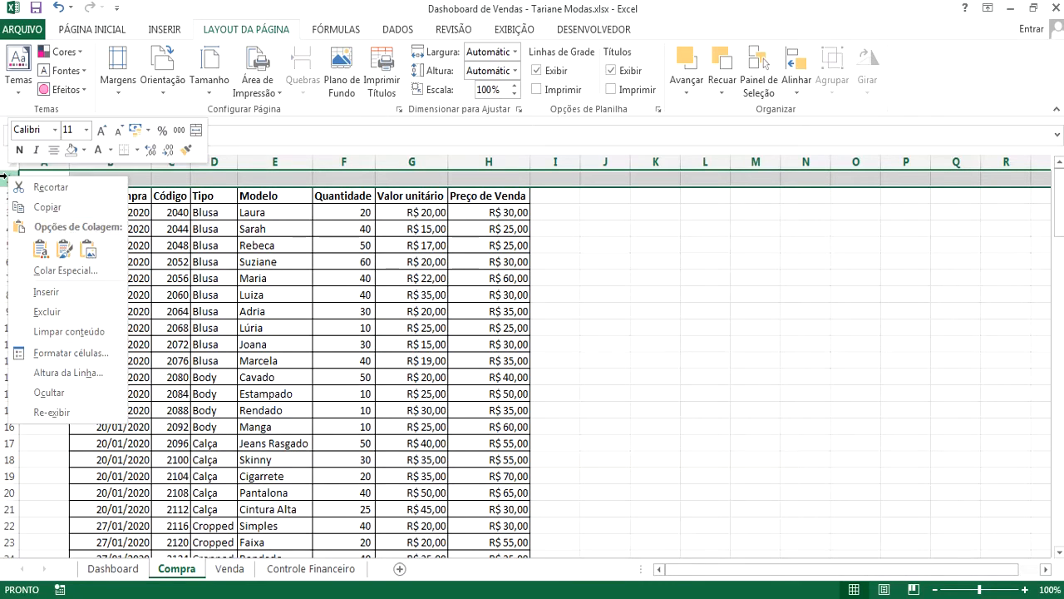
left_click(61, 293)
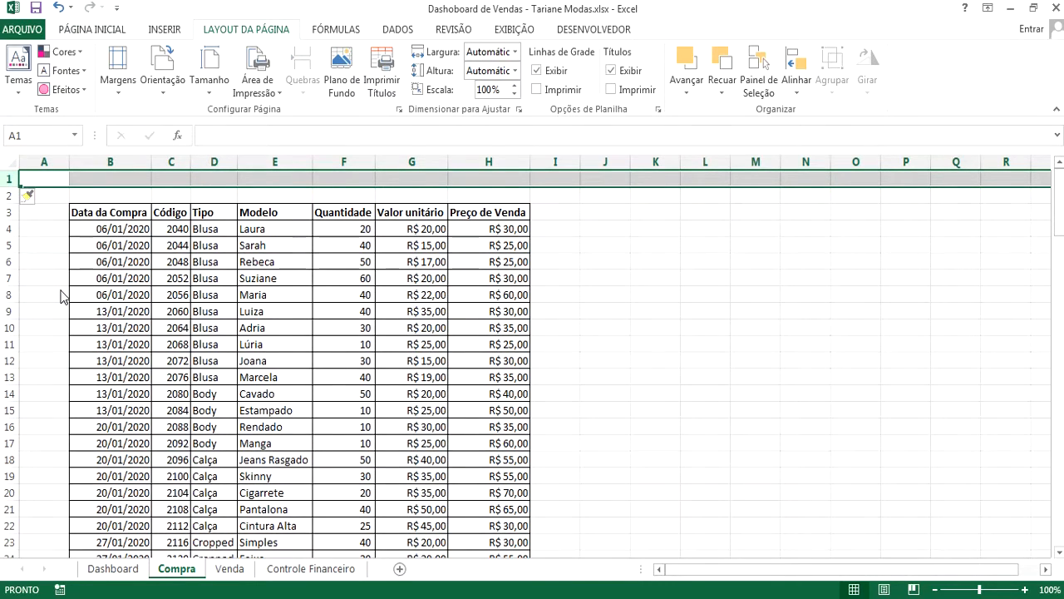
key("ctrl+plus")
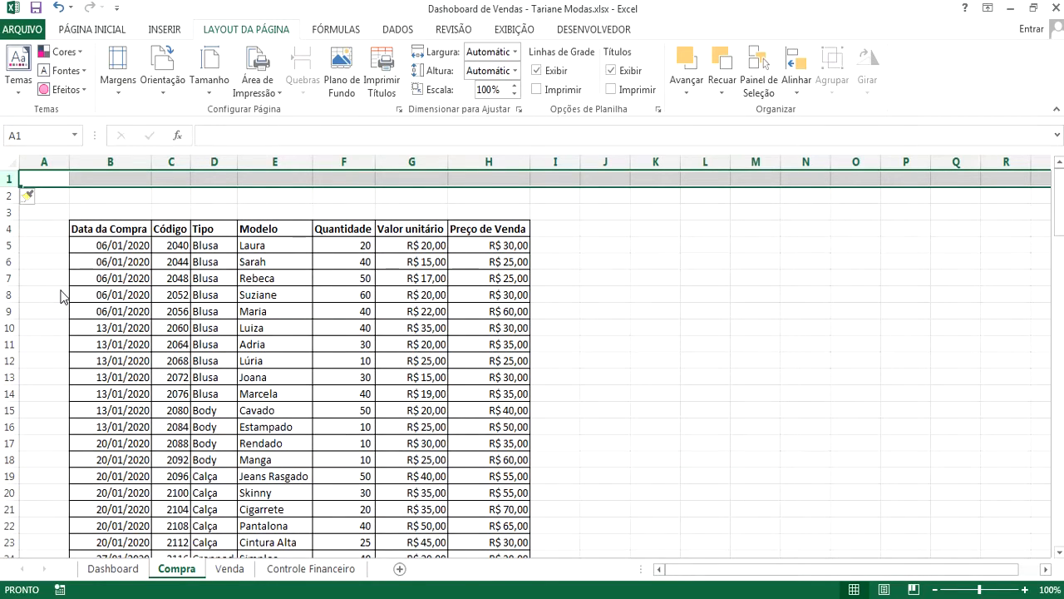
- Insert one more blank row above row 1 on the Compra sheet
key("ctrl+plus")
left_click_drag(83, 226, 113, 196)
left_click(109, 243)
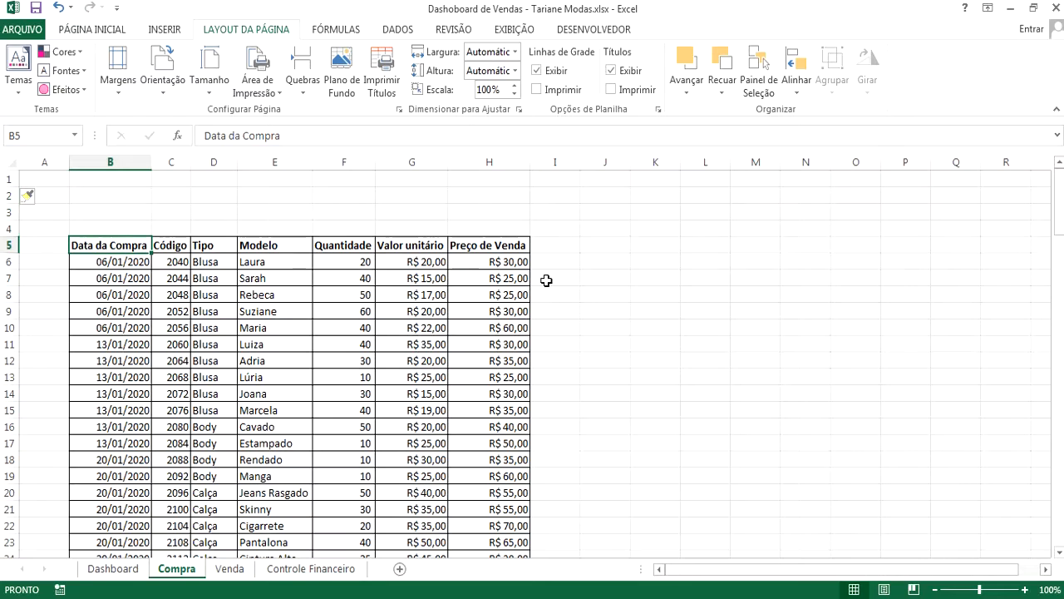
left_click(89, 281)
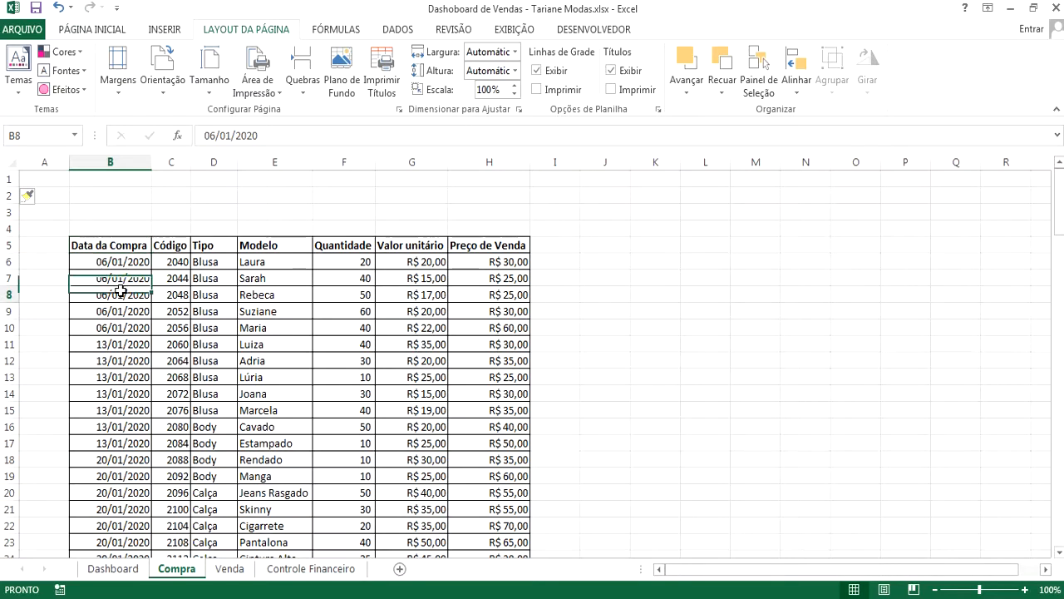
- Format the purchases range B5:H129 as a table with headers, using the bright pink banded style from the Média group
left_click(114, 245)
key("ctrl+shift+Right")
key("ctrl+shift+Down")
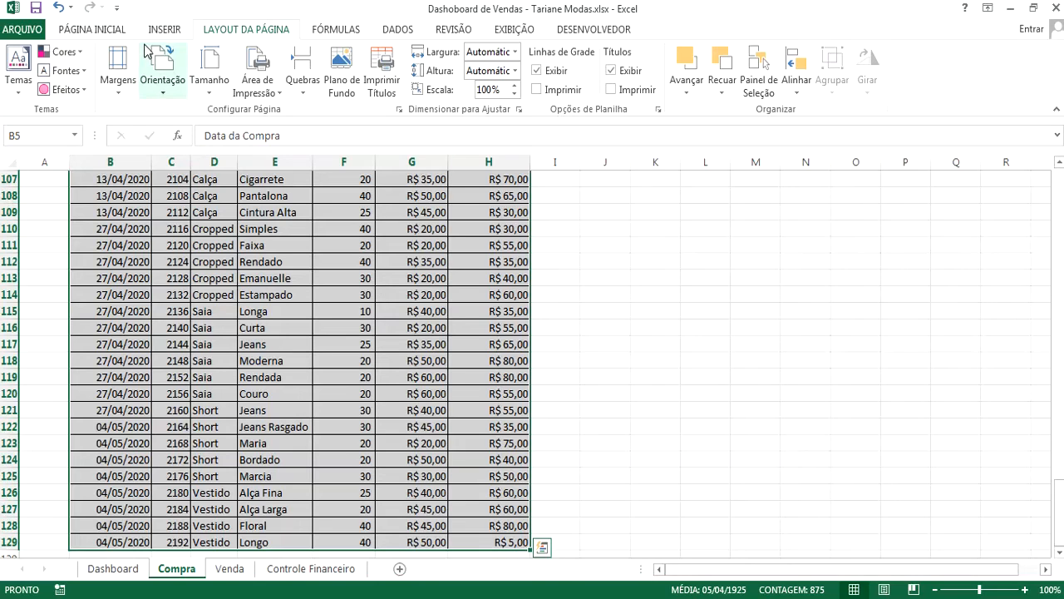
left_click(83, 33)
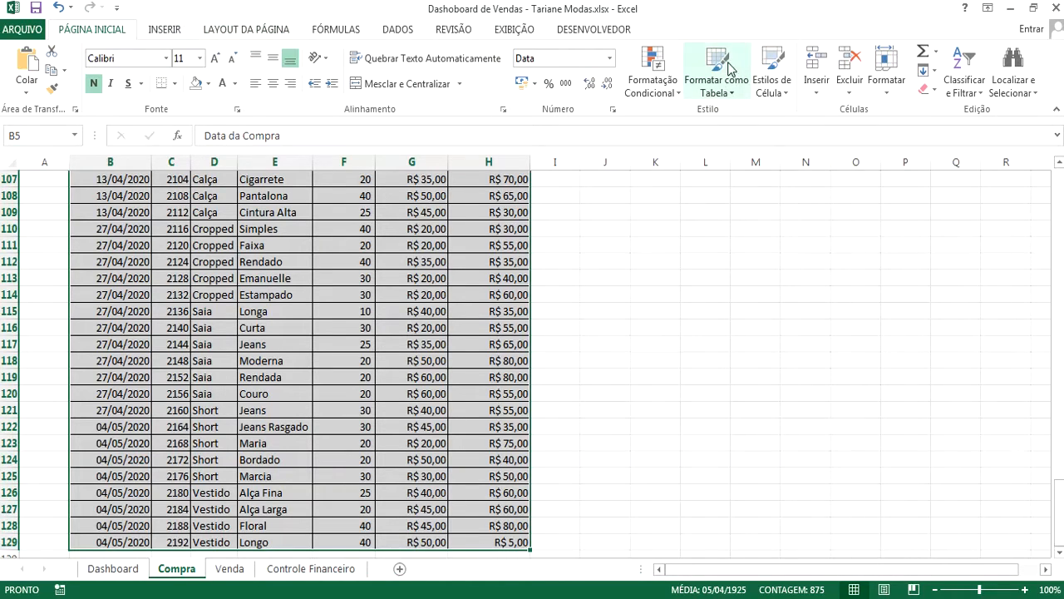
left_click(728, 67)
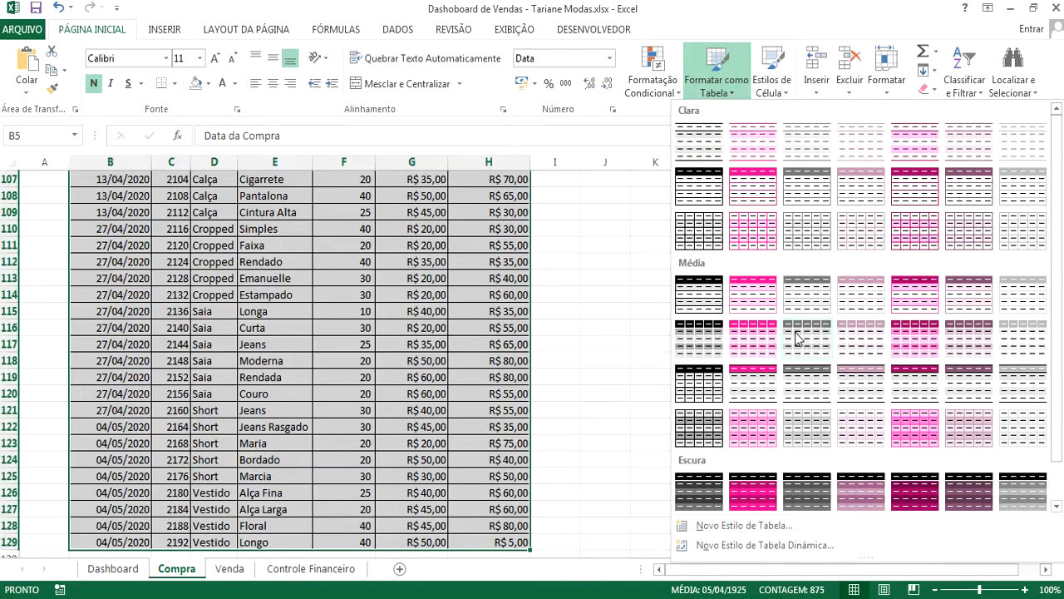
left_click(759, 340)
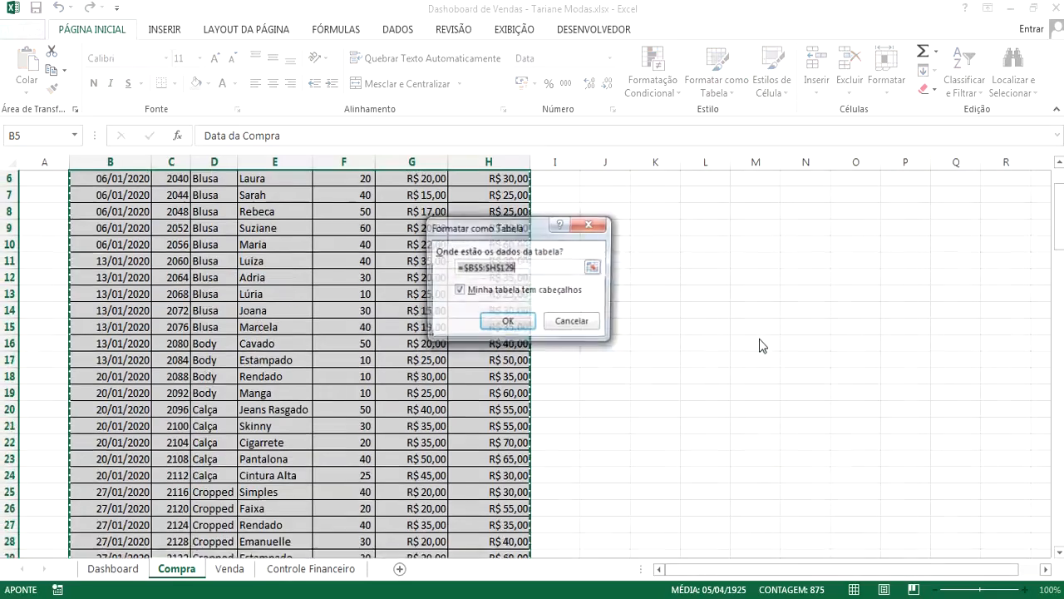
left_click(507, 322)
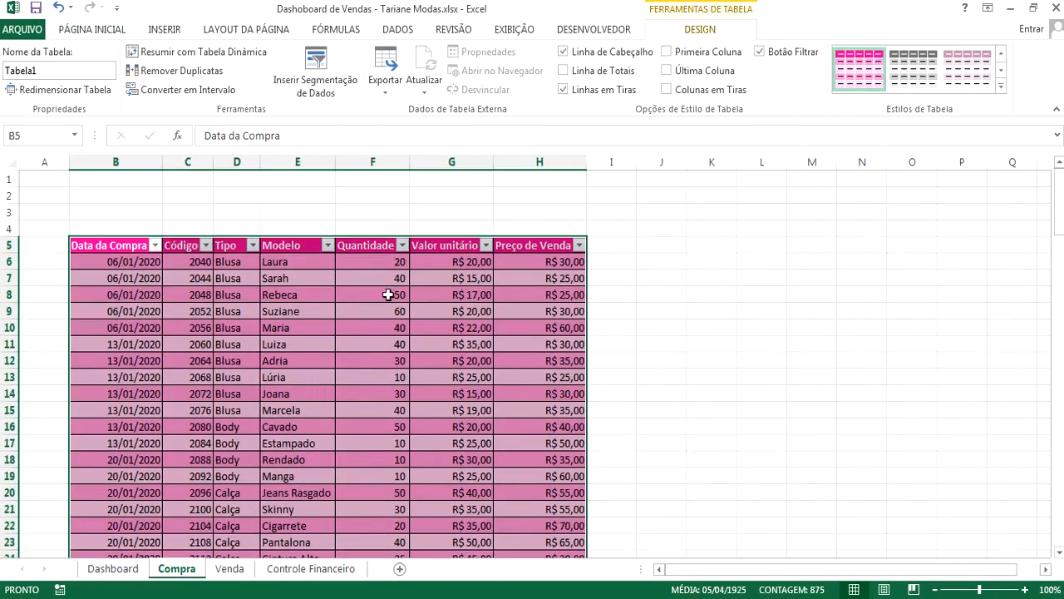
left_click(301, 327)
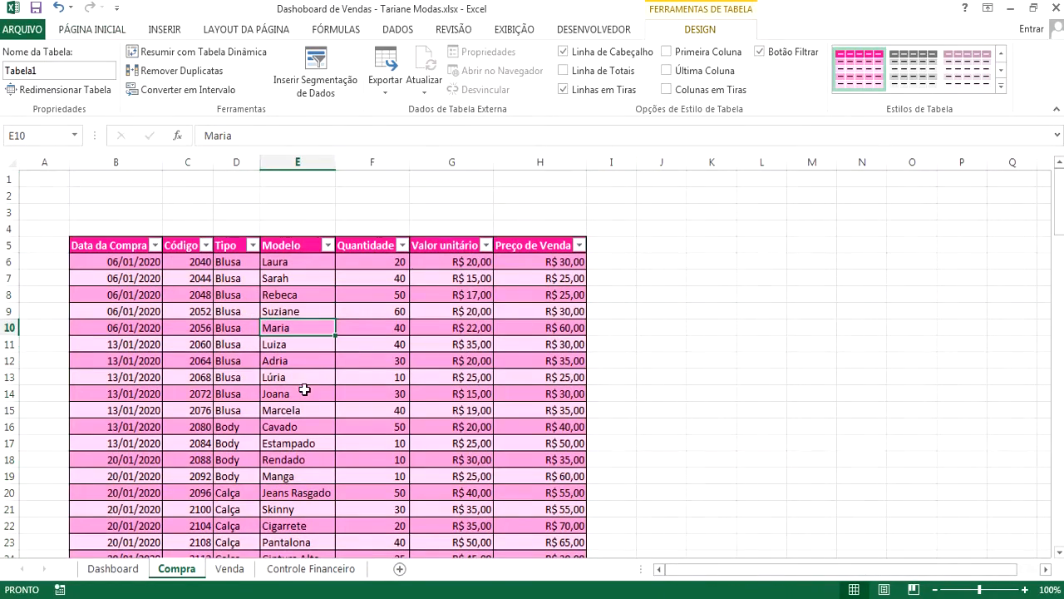
left_click(126, 244)
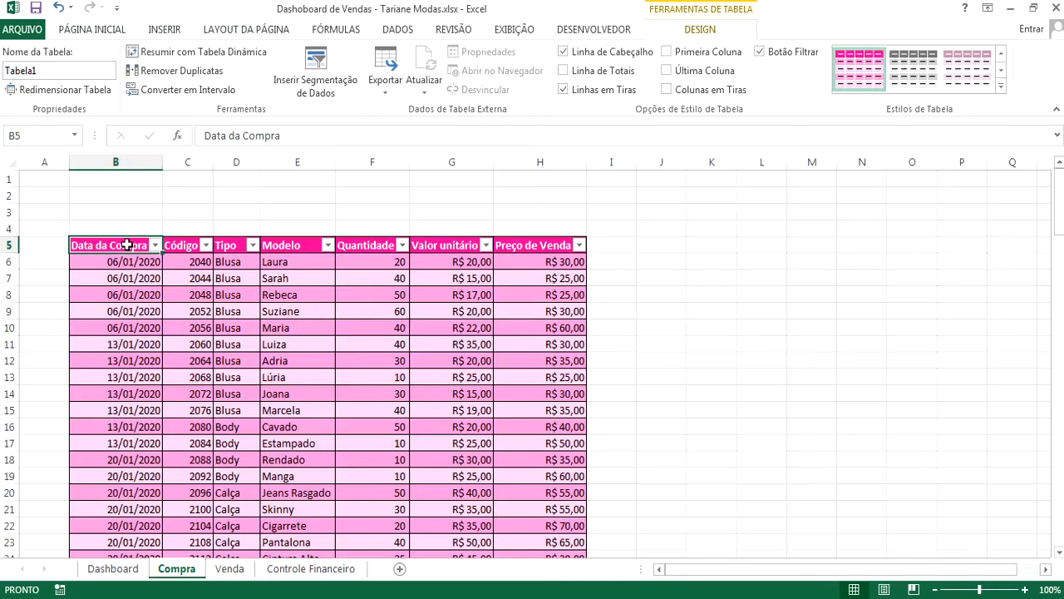
key("Right")
key("ctrl+shift+Down")
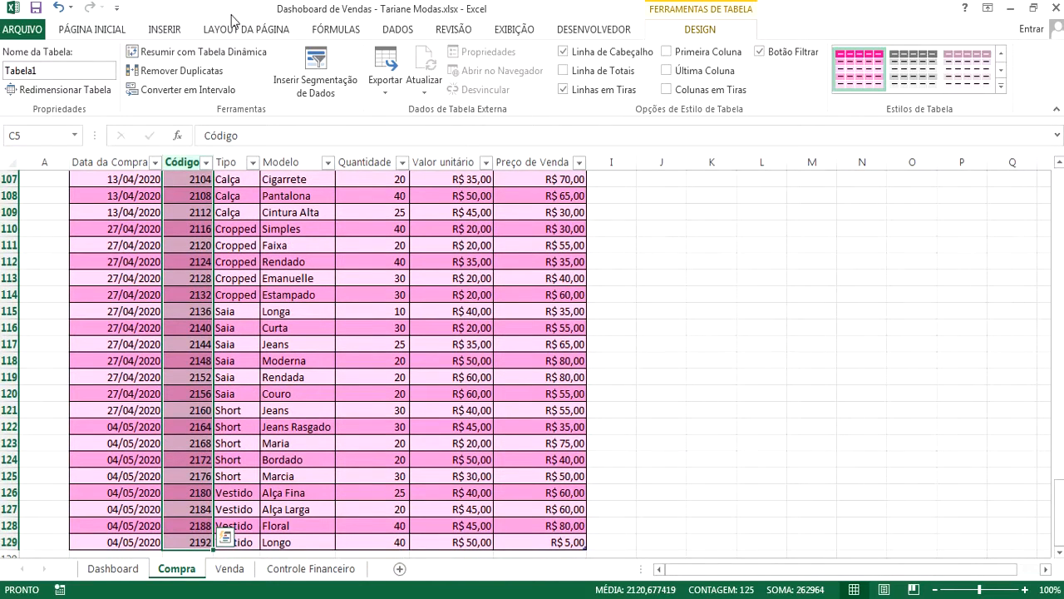
left_click(105, 31)
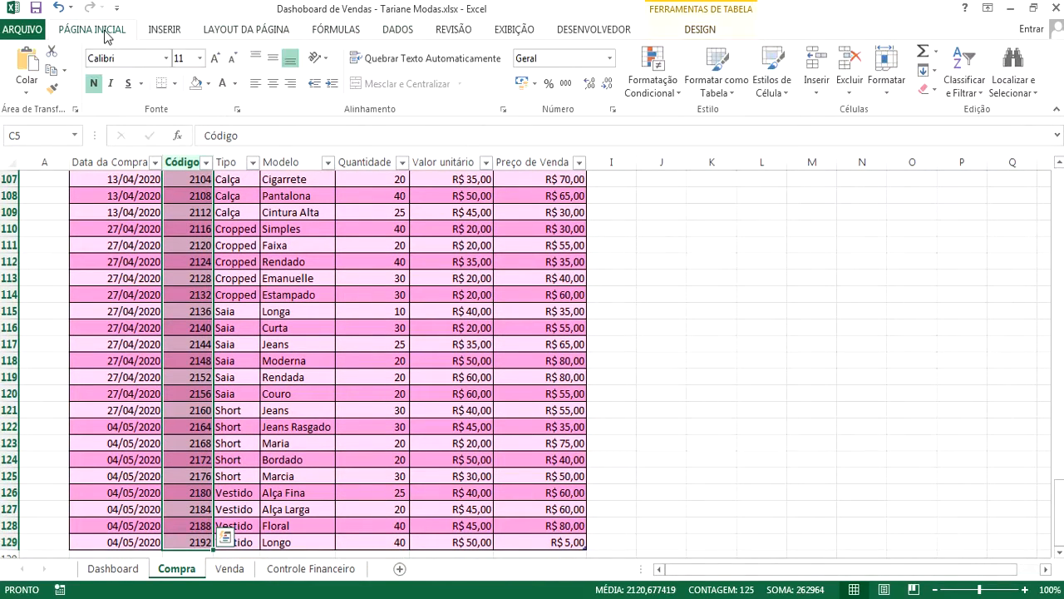
left_click(174, 83)
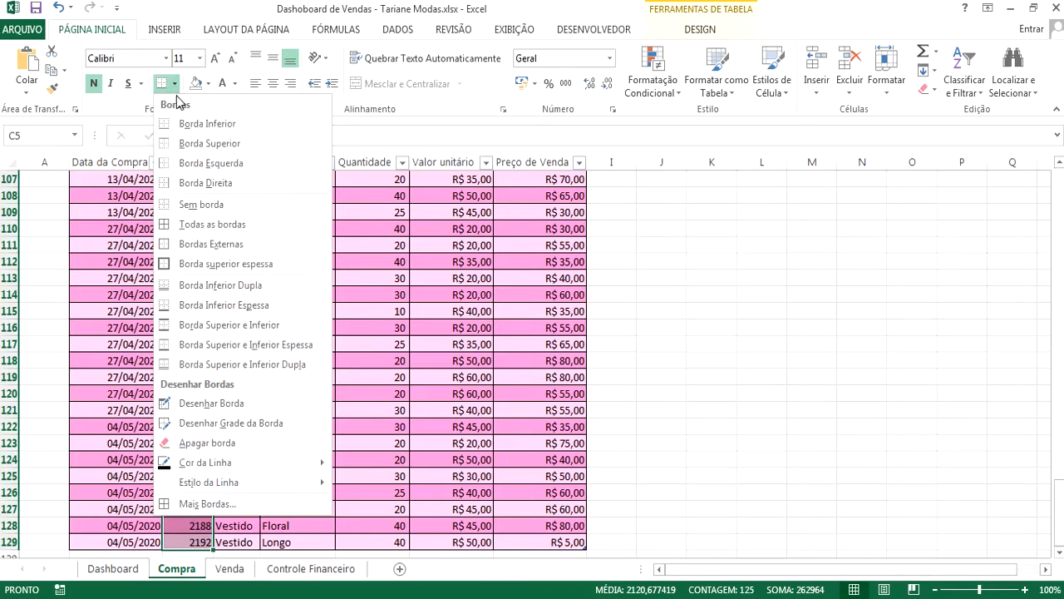
left_click(190, 143)
- Remove the black inner borders from all data rows of the purchases table, from Data da Compra to Preço de Venda
left_click_drag(90, 154, 532, 158)
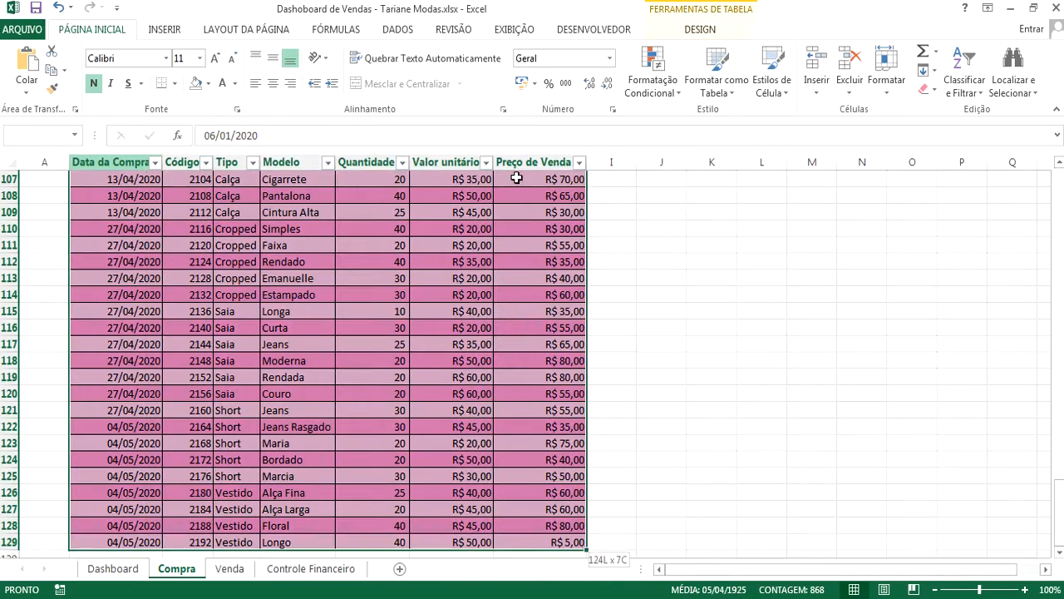
left_click(175, 83)
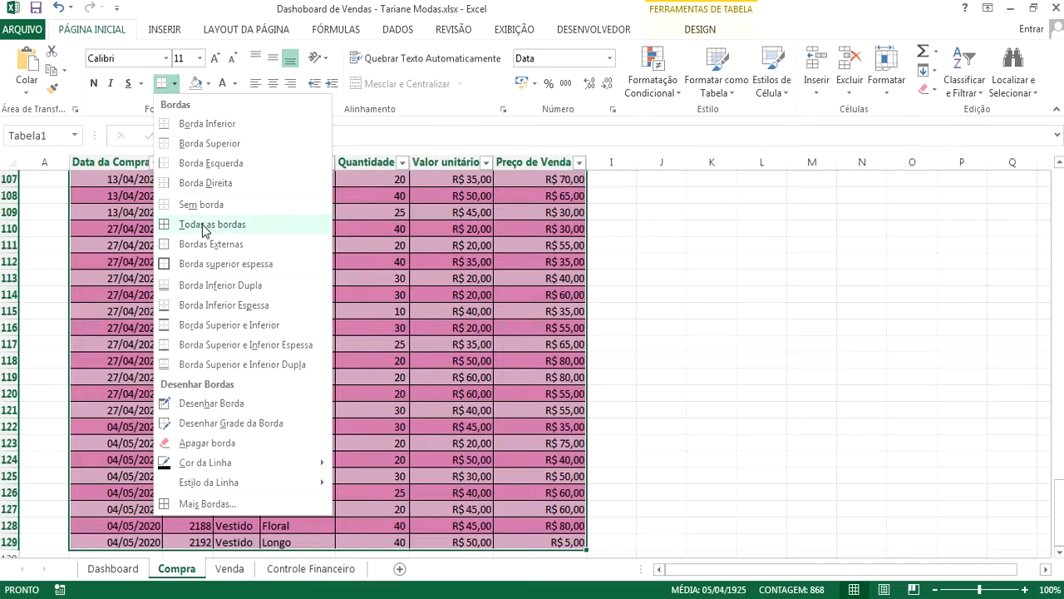
left_click(203, 224)
scroll(474, 296, "up", 20)
left_click(715, 327)
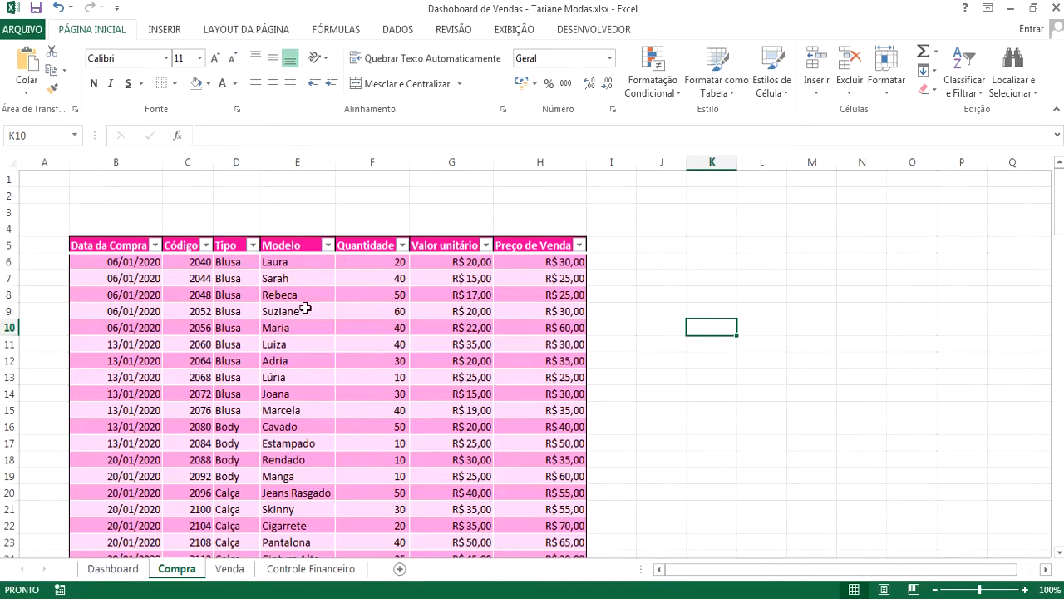
left_click_drag(91, 246, 520, 542)
scroll(519, 542, "down", 3)
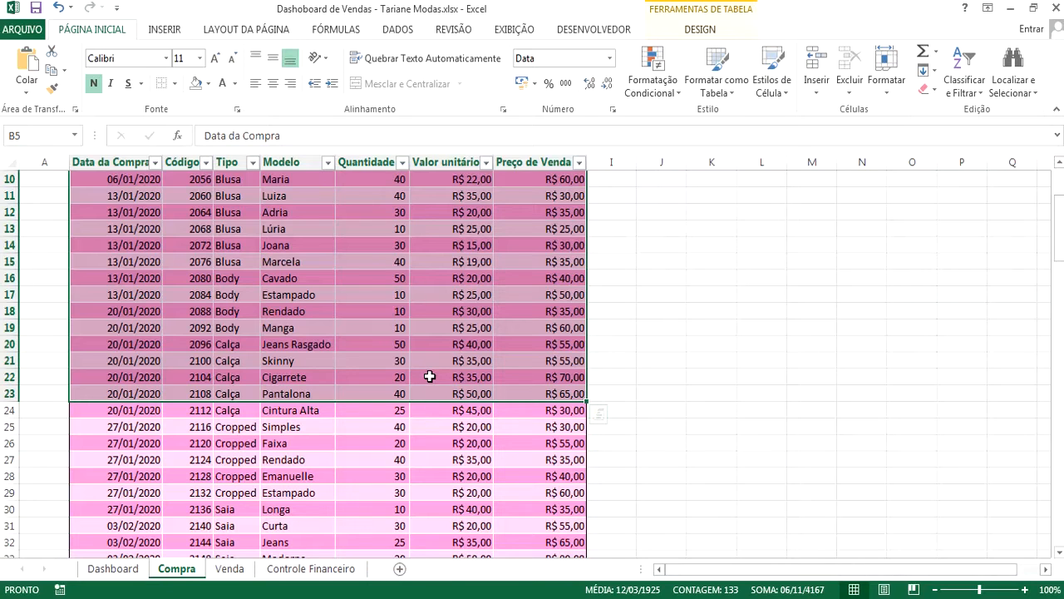
scroll(430, 377, "up", 3)
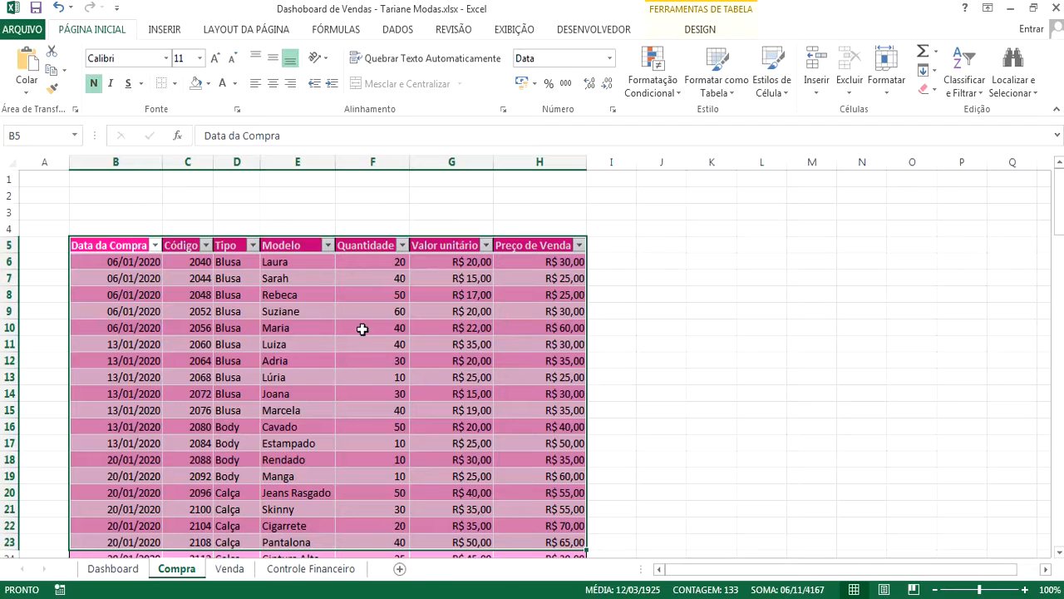
- Extend the purchases table with a column headed "x" directly after Preço de Venda
left_click(608, 249)
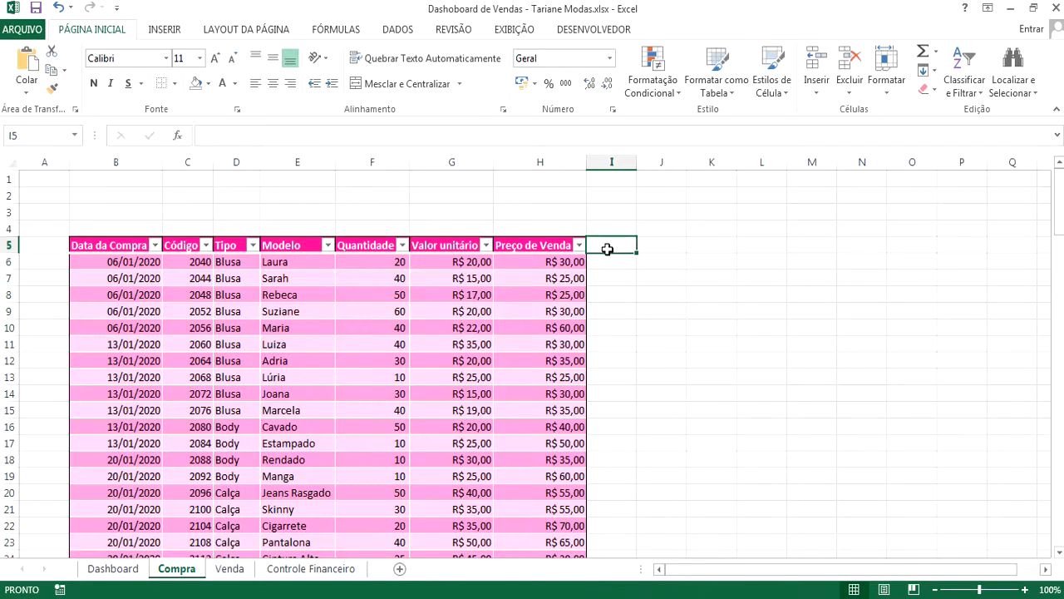
type("x")
key("Return")
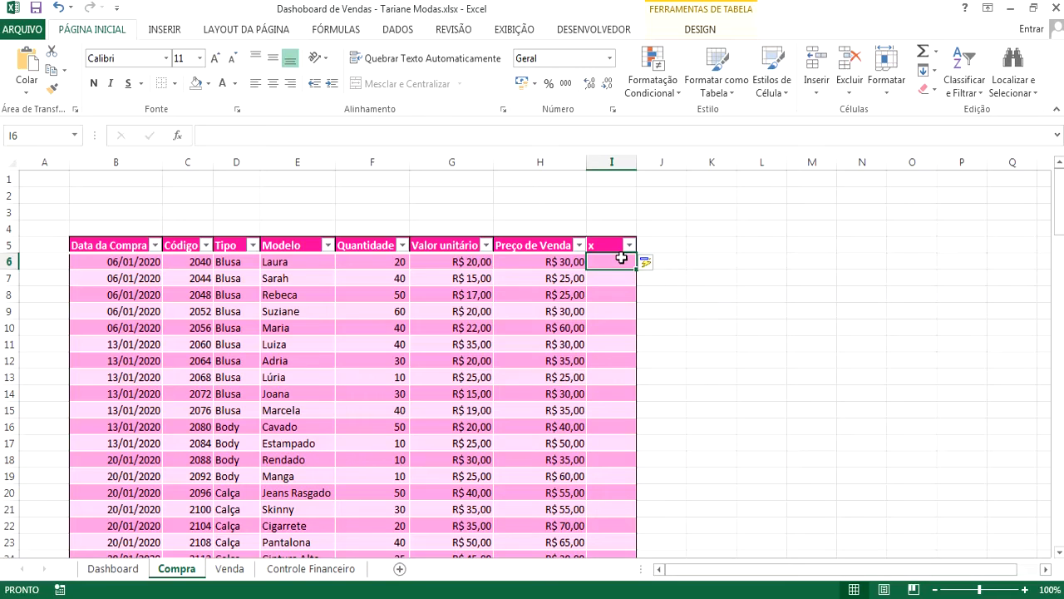
- Enter a test value "s" in the Data da Compra column directly below the last purchase, and delete that row 130 again
scroll(199, 441, "down", 20)
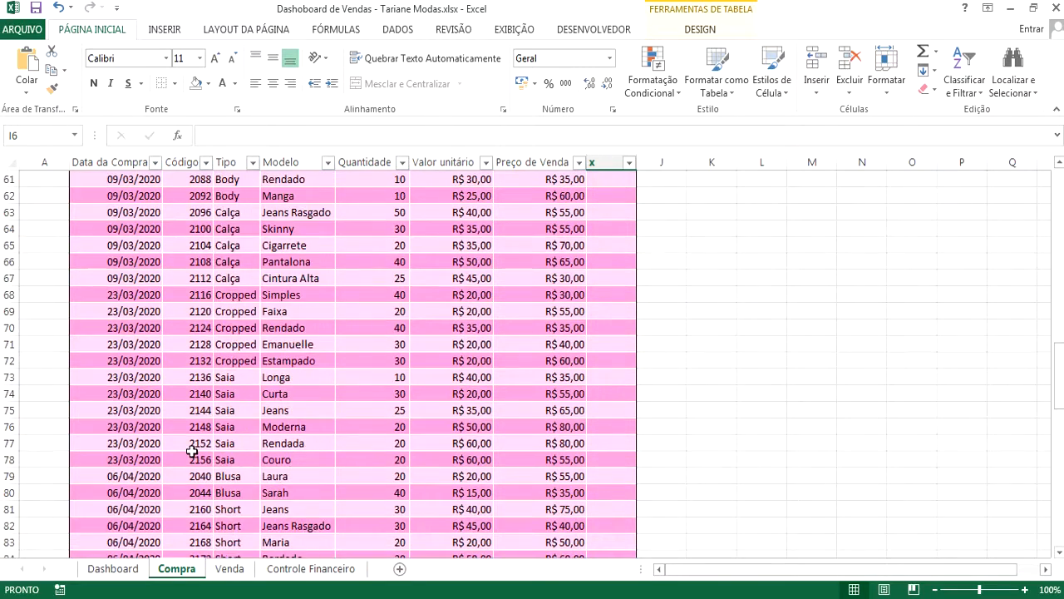
left_click(124, 412)
key("ctrl+Down")
key("Down")
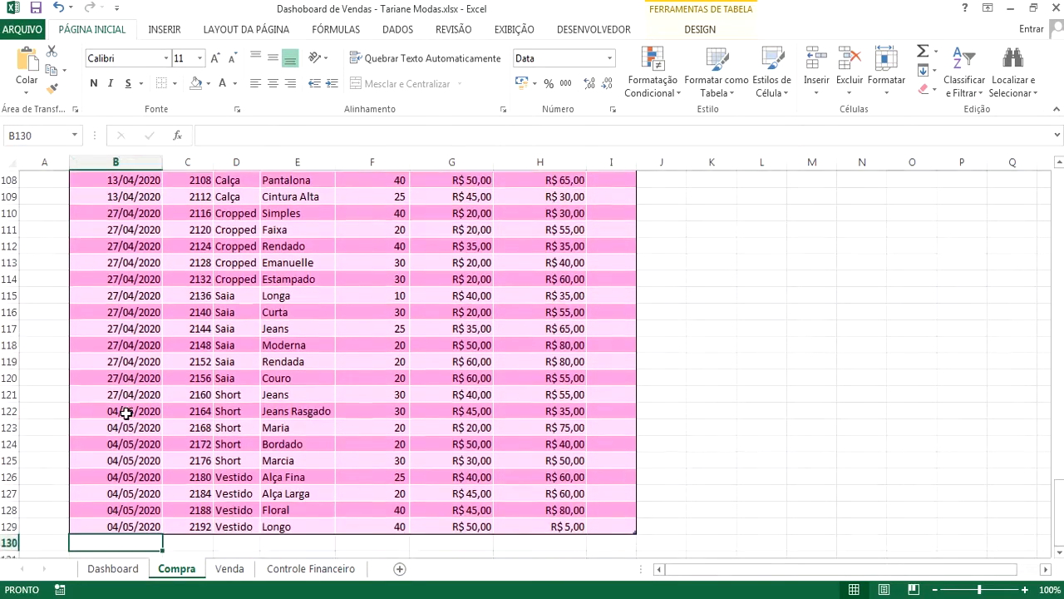
type("s")
key("Return")
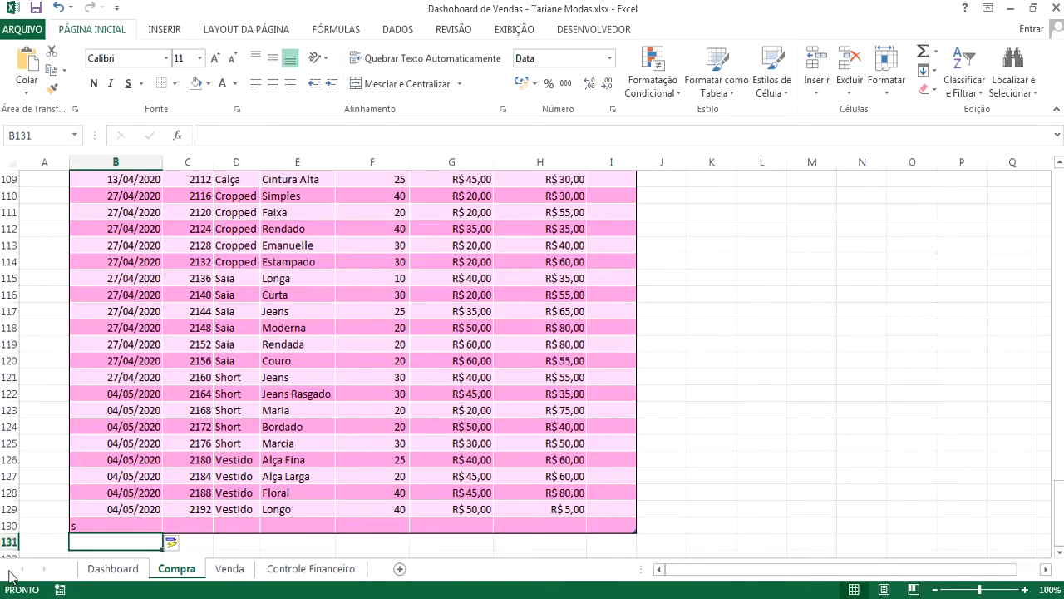
left_click(5, 524)
key("ctrl+minus")
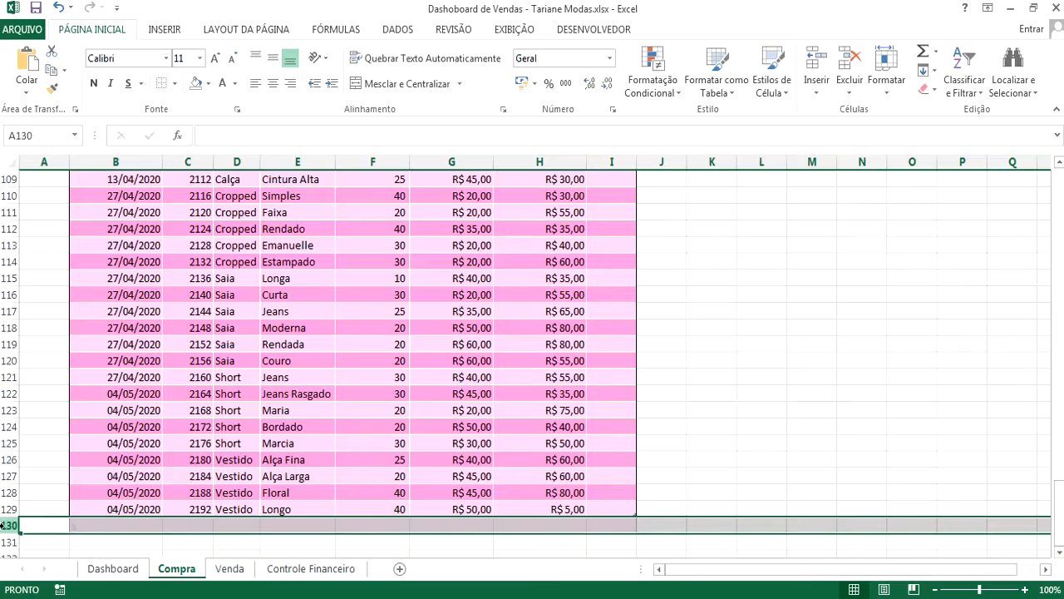
- Examine the purchases table's columns from Data da Compra to Valor unitário in its first rows
scroll(223, 420, "up", 3)
scroll(223, 420, "up", 20)
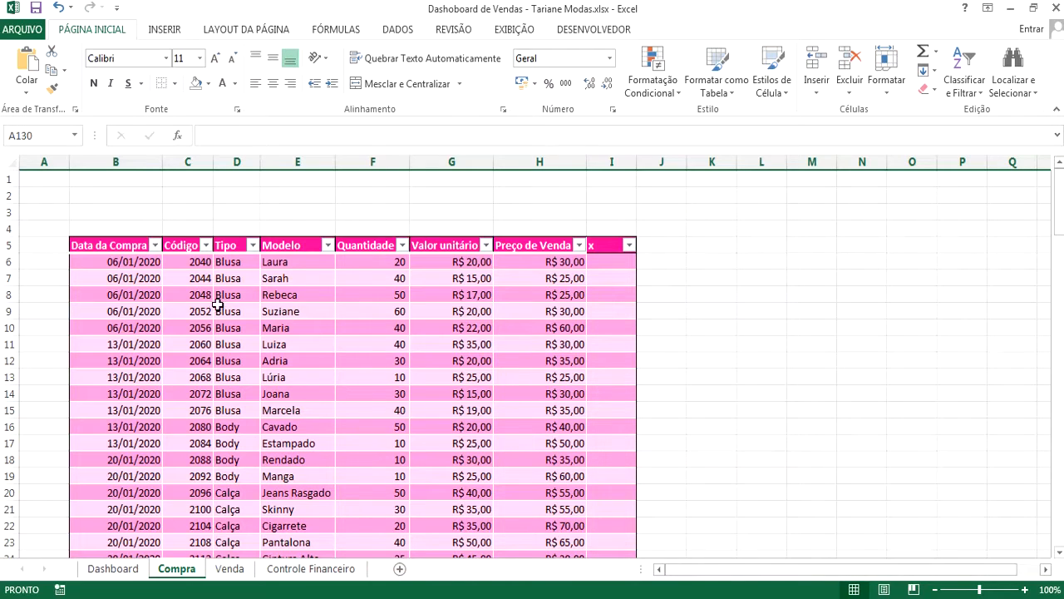
left_click(133, 274)
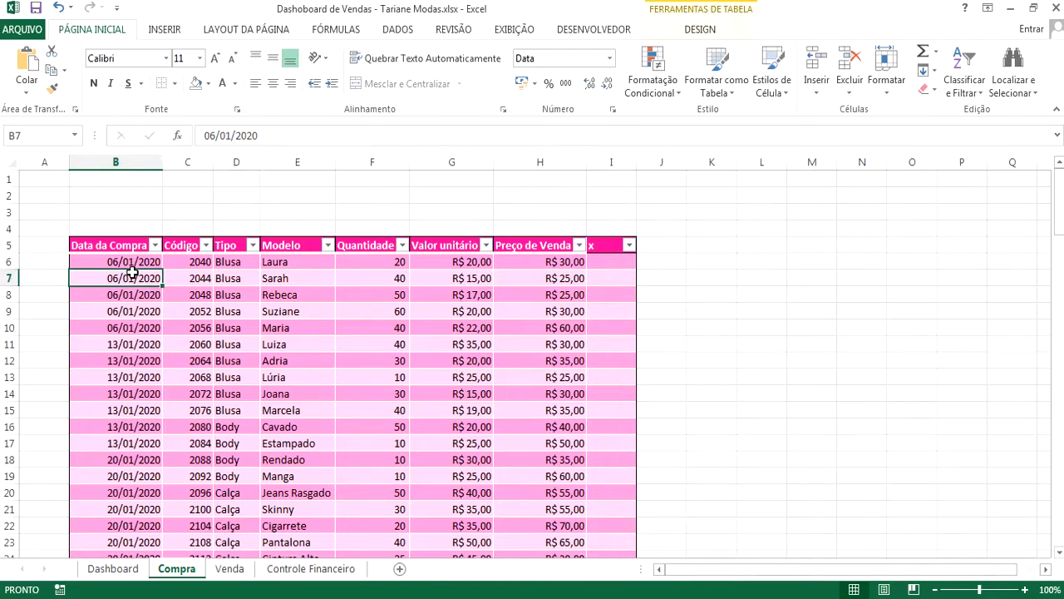
left_click(181, 265)
left_click(225, 264)
left_click(283, 271)
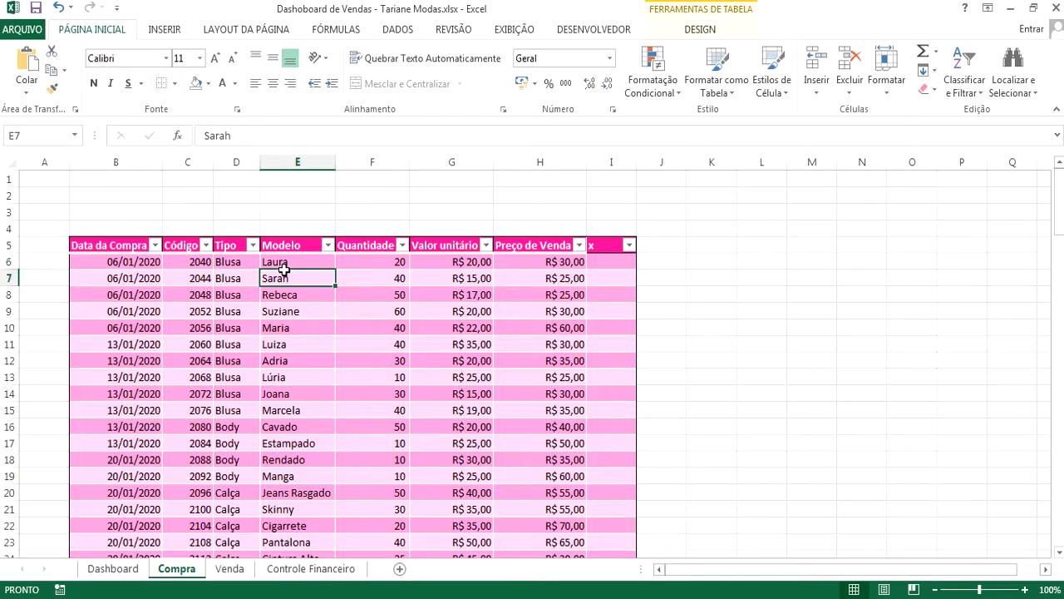
left_click(366, 262)
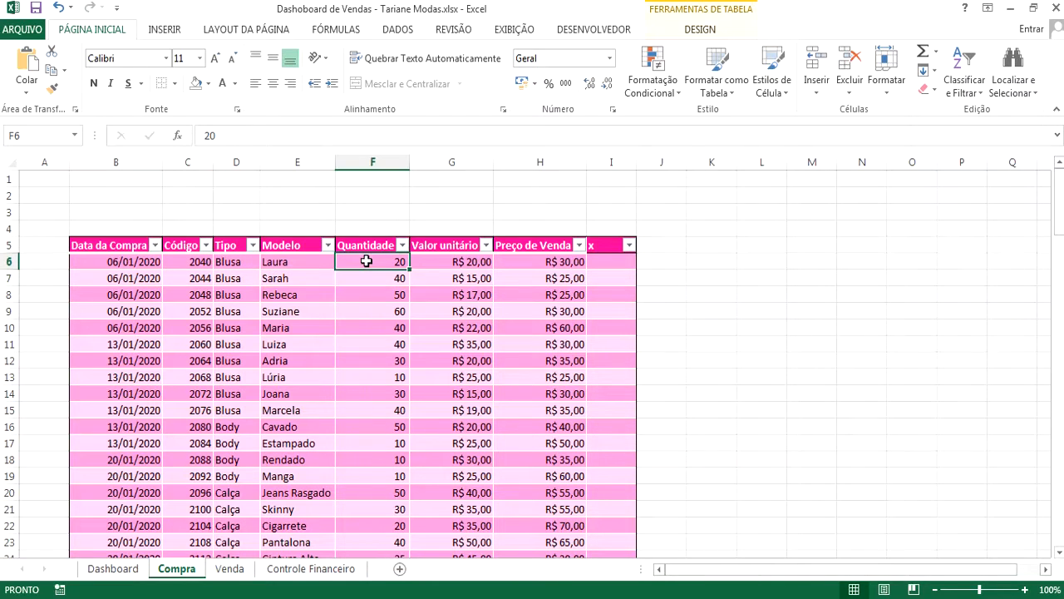
left_click(450, 263)
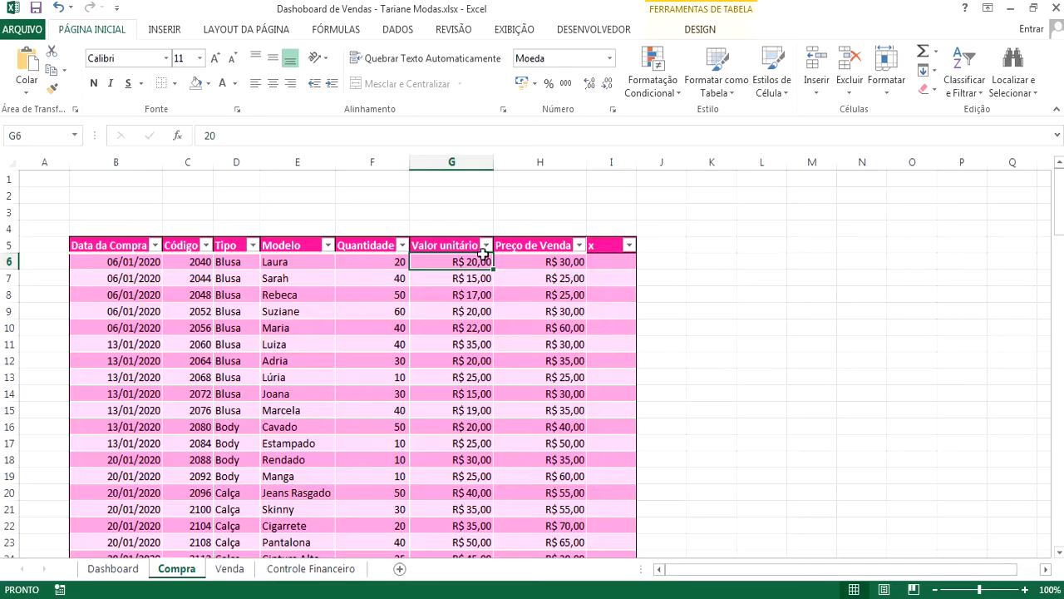
- Insert a blank column between Valor unitário and Preço de Venda in the purchases table
left_click(529, 161)
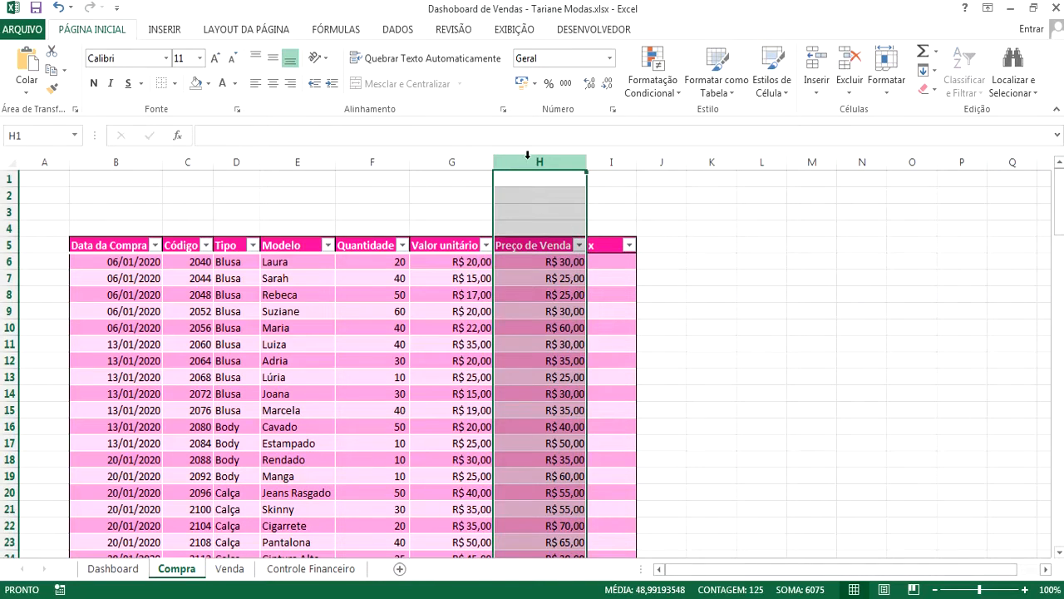
right_click(529, 161)
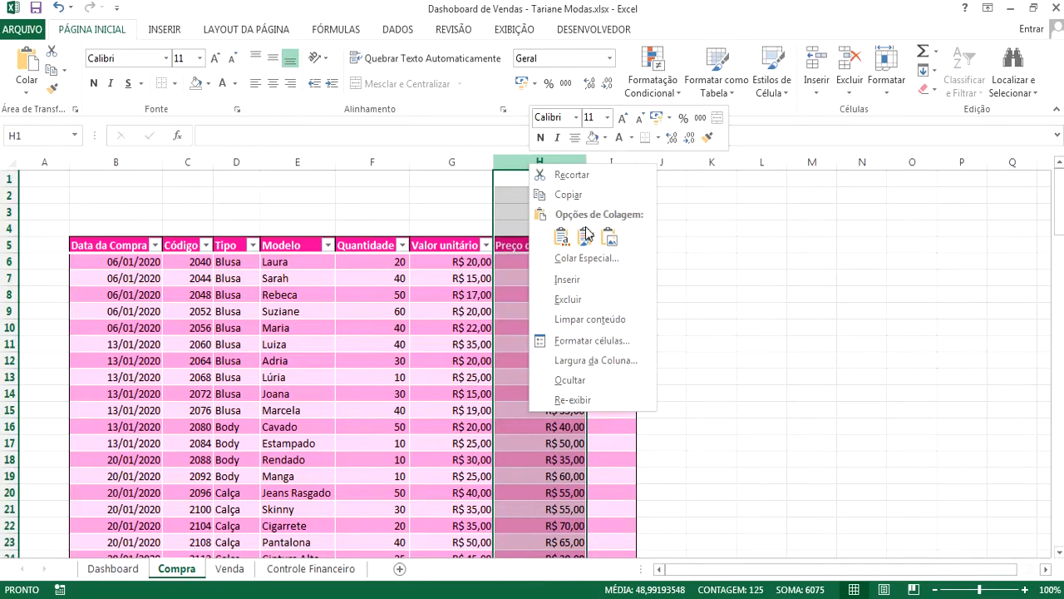
left_click(582, 278)
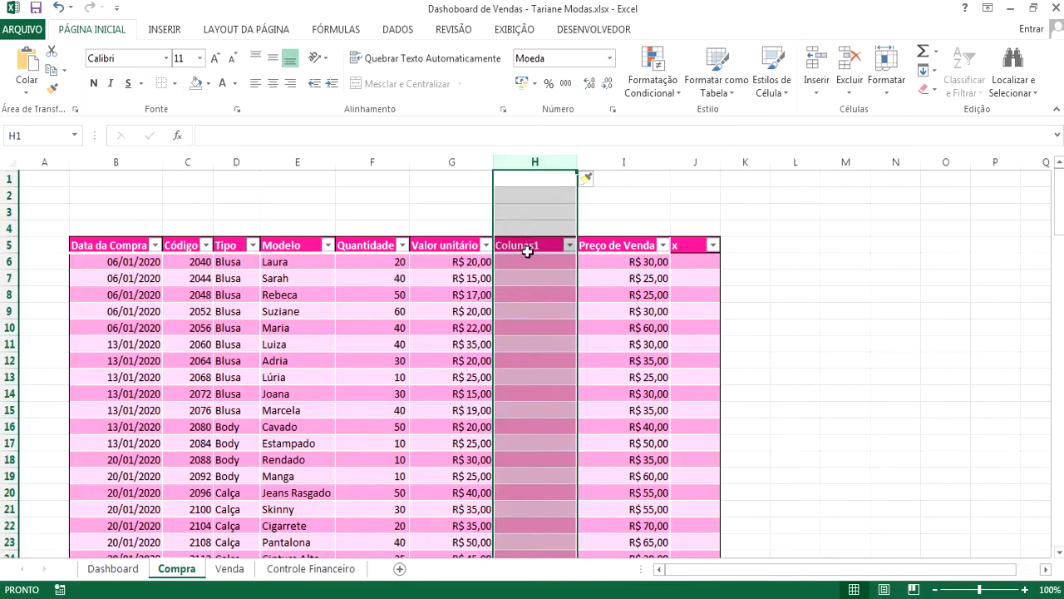
- Name the new column H header "Valor Total da Compra" and fit the column width to its text
double_click(550, 245)
double_click(515, 246)
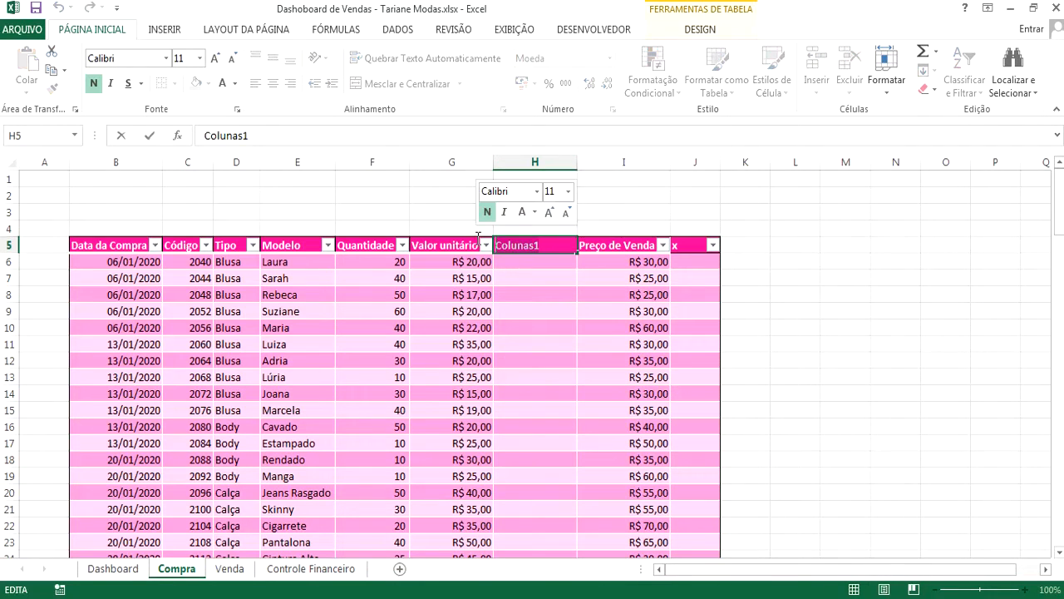
type("Valo")
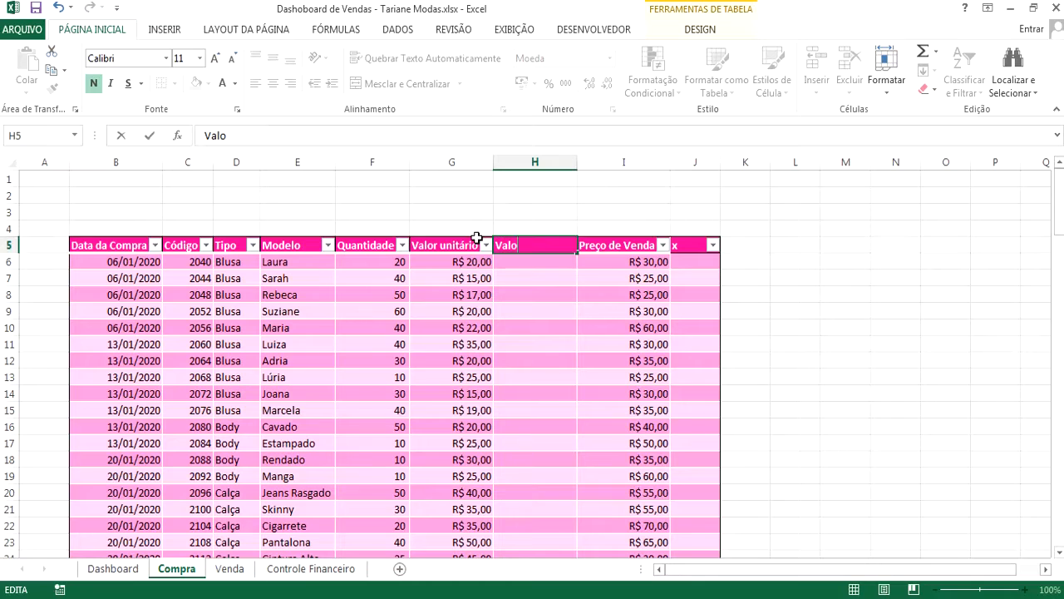
type("r Total da Compra")
key("Return")
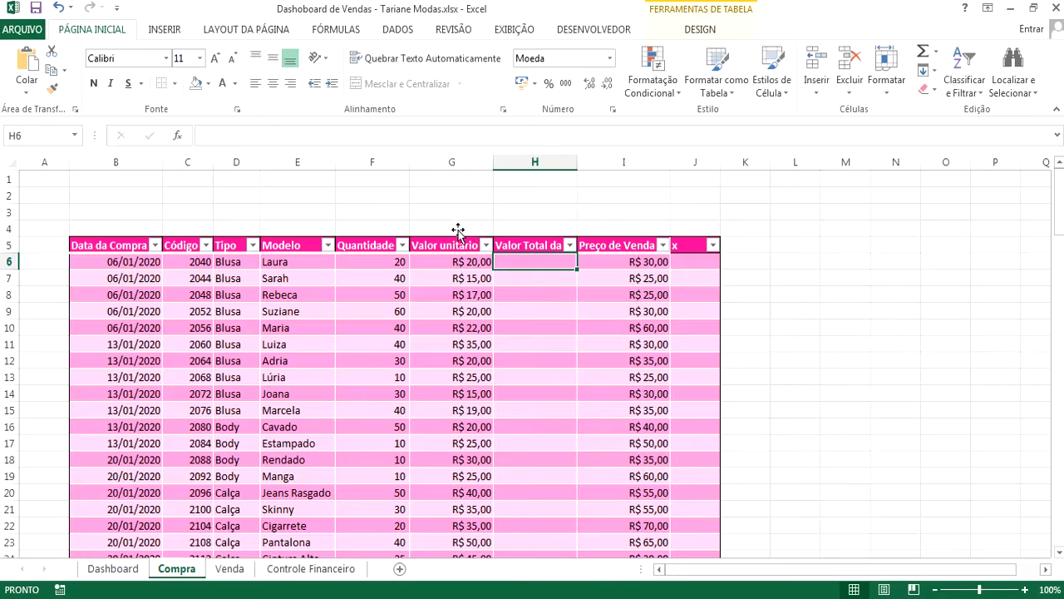
double_click(577, 161)
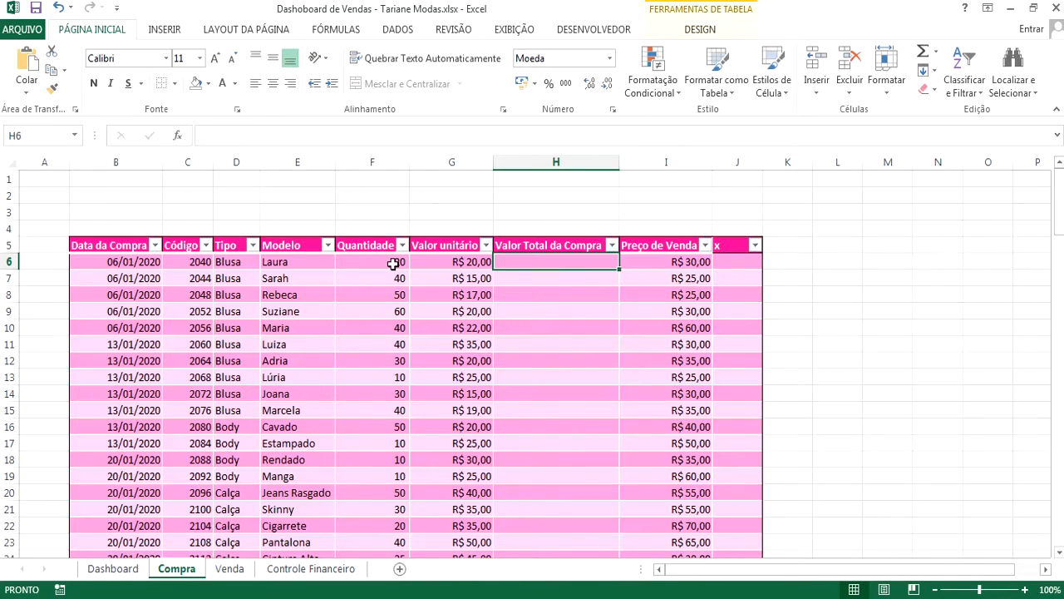
- Calculate the Valor Total da Compra column in the purchases table as Valor unitário multiplied by Quantidade
type("=")
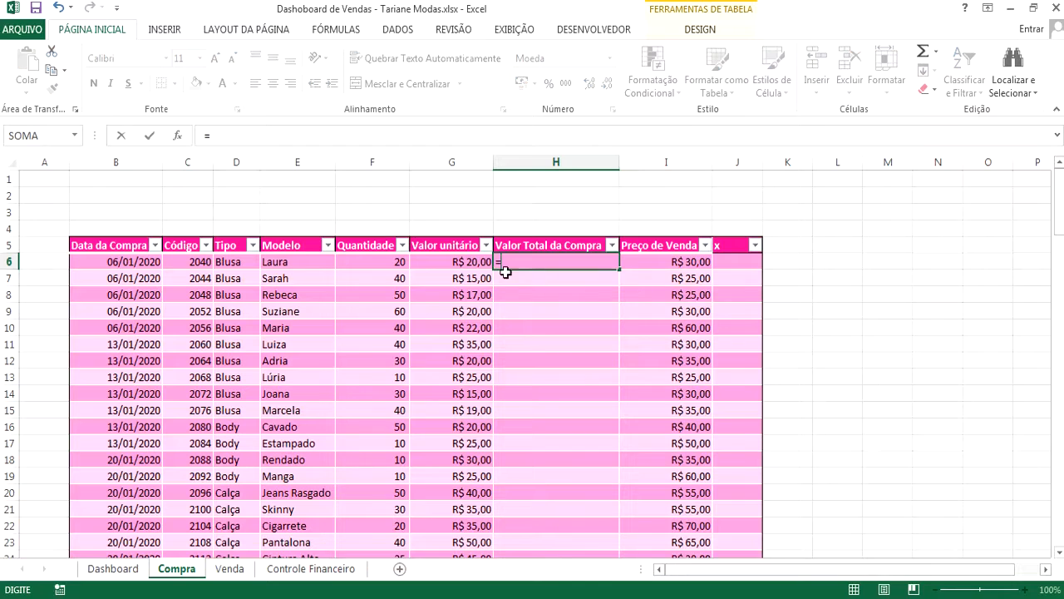
left_click(479, 263)
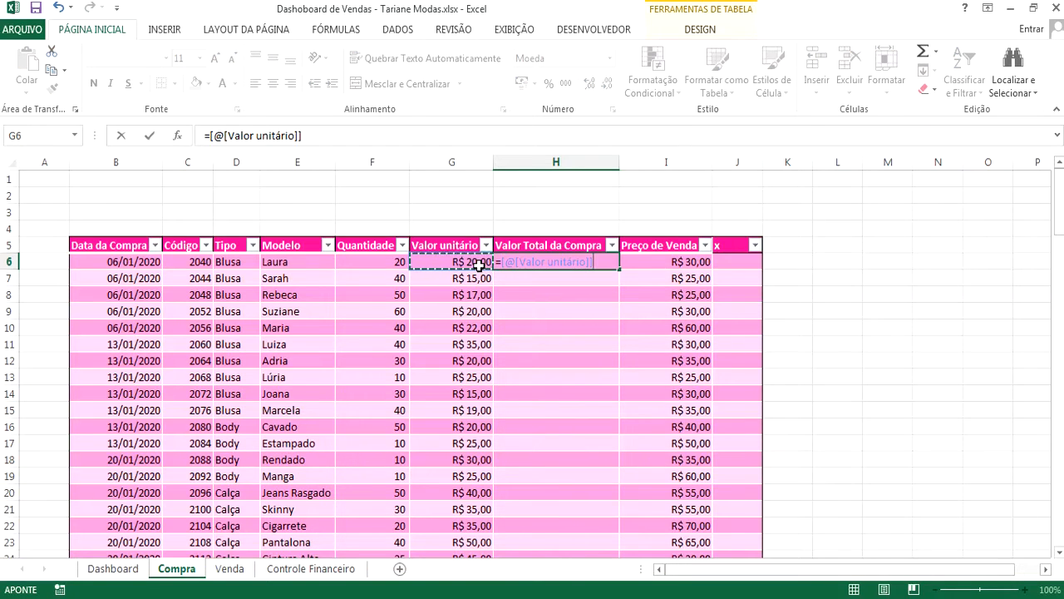
type("*")
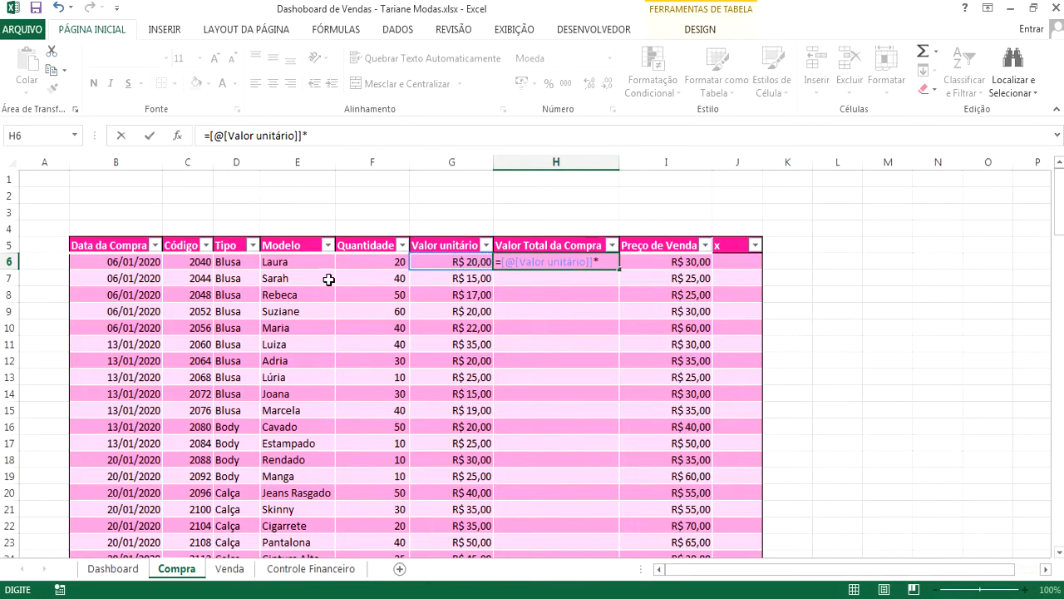
left_click(387, 265)
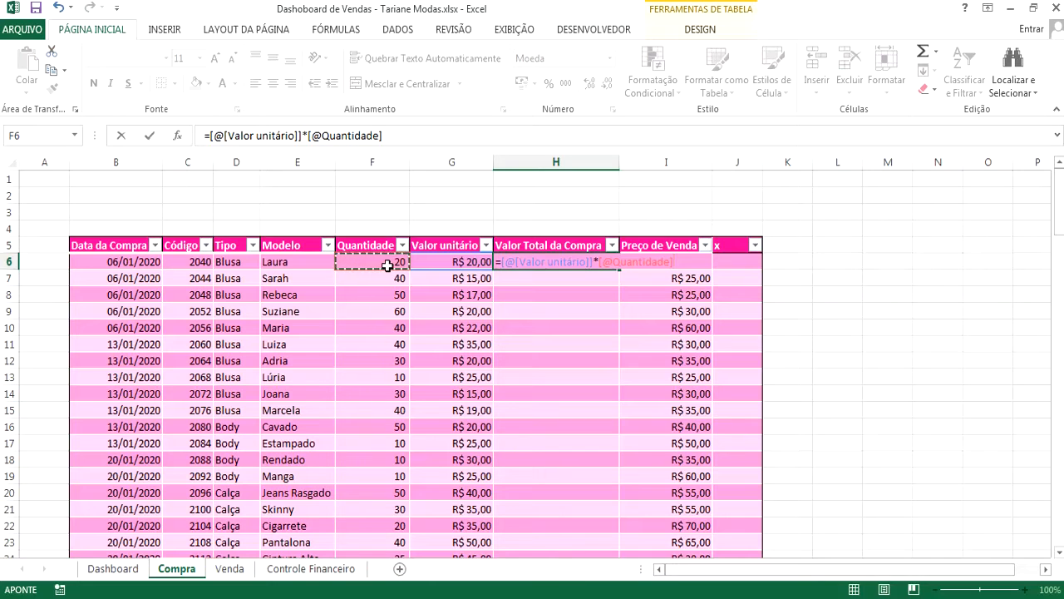
key("Return")
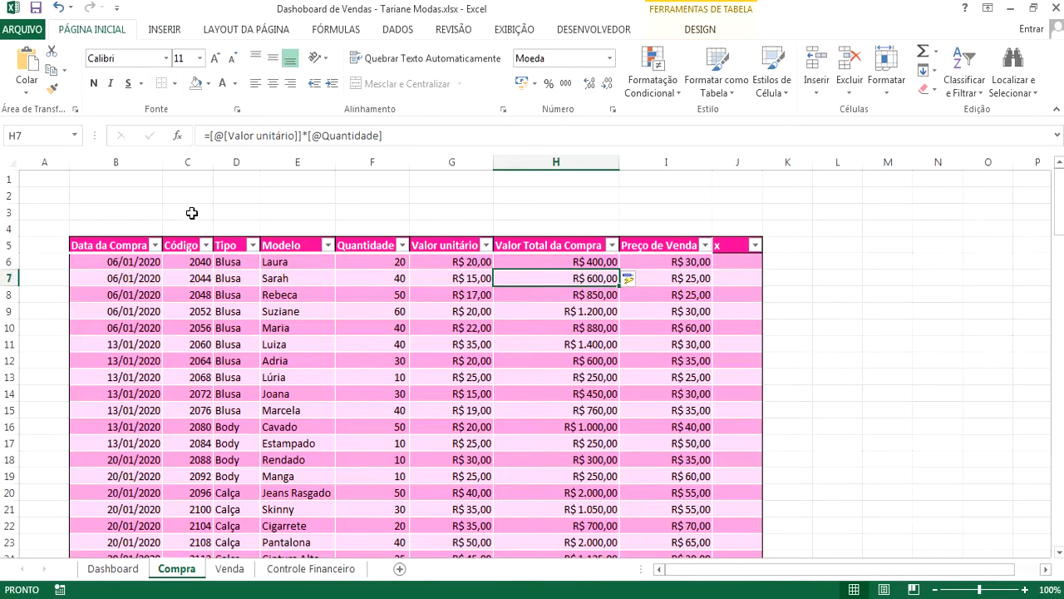
- Delete the leftover "x" column after Preço de Venda from the purchases table
left_click(746, 156)
key("ctrl+minus")
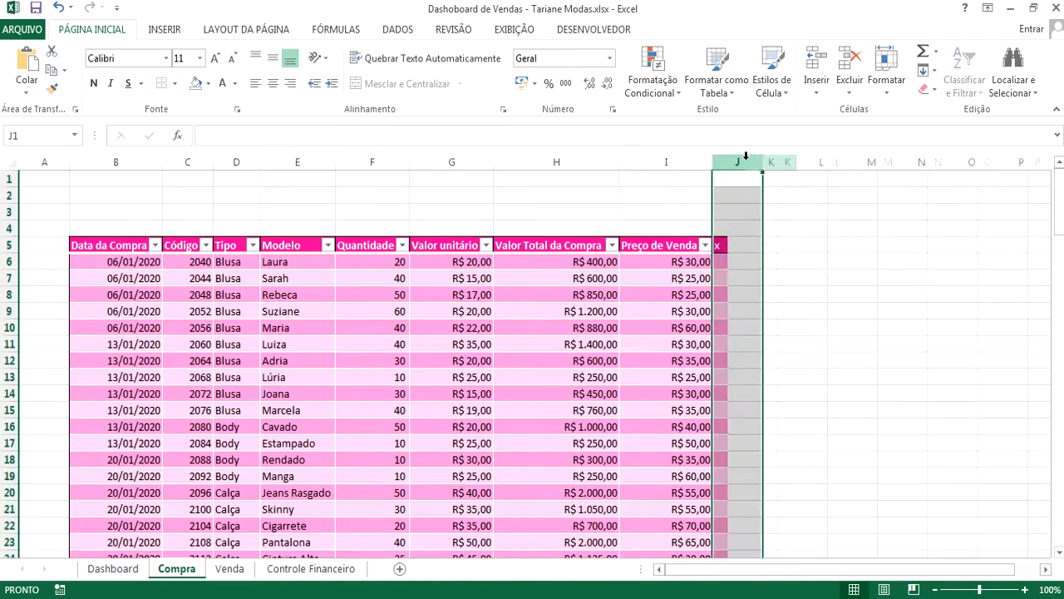
left_click(816, 348)
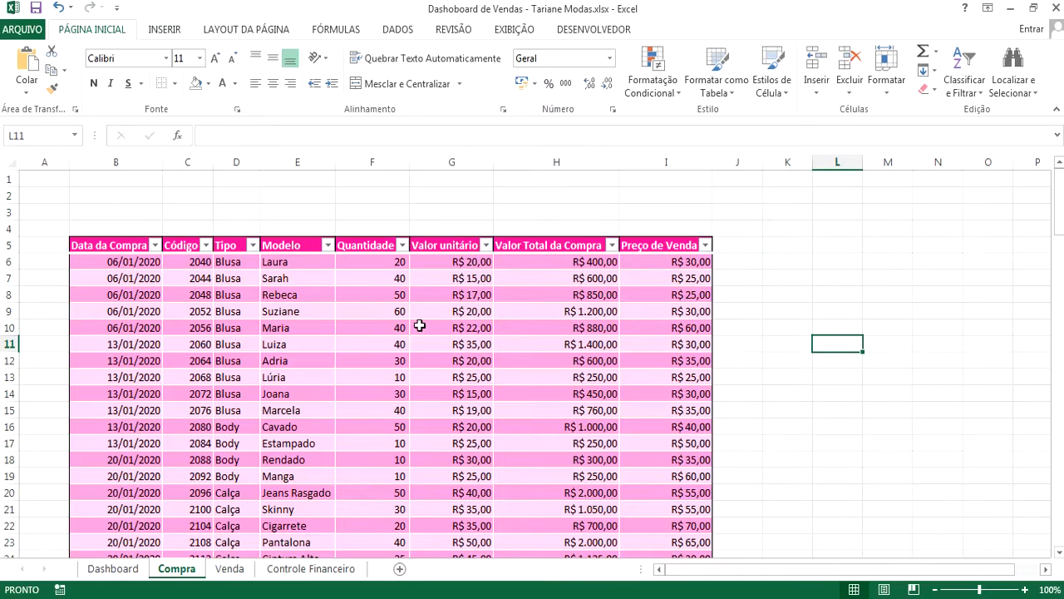
- Check the calculated Valor Total da Compra cells against Quantidade and Valor unitário in several purchase rows
left_click(160, 295)
left_click(404, 277)
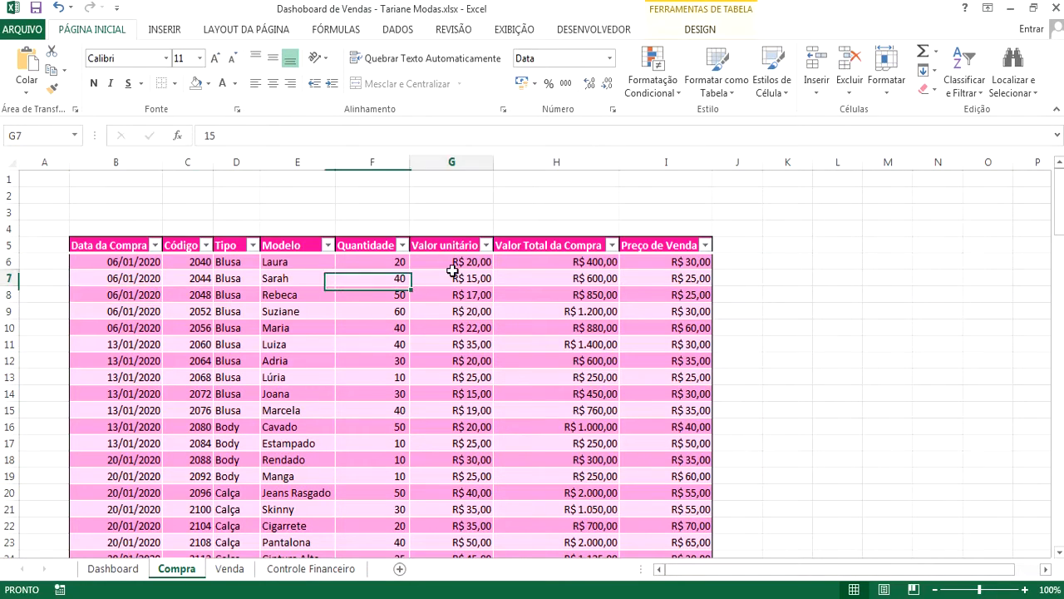
left_click(482, 278)
left_click(537, 274)
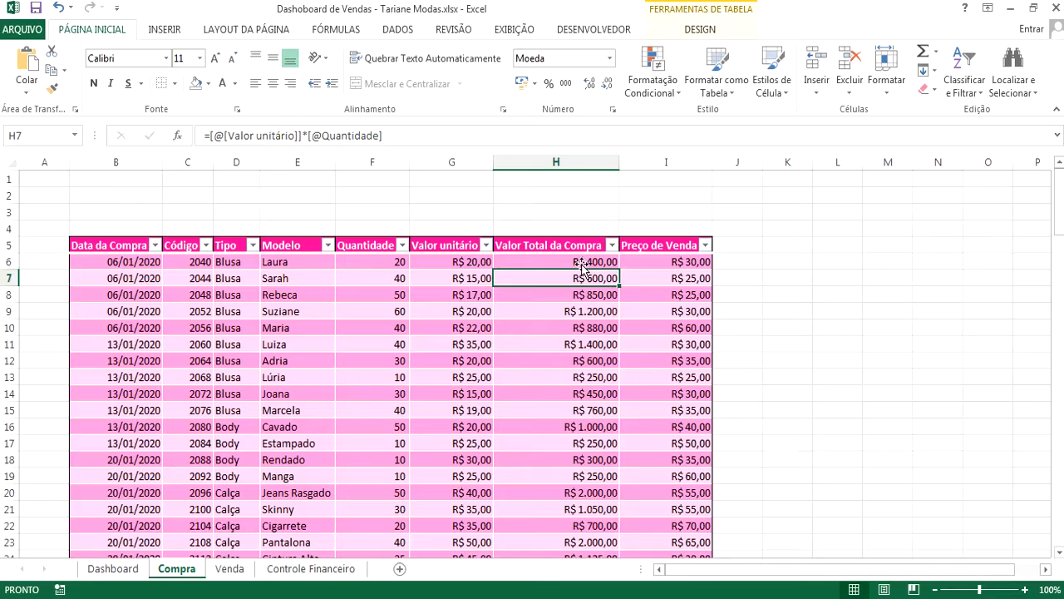
left_click(582, 391)
left_click(451, 341)
left_click(579, 343)
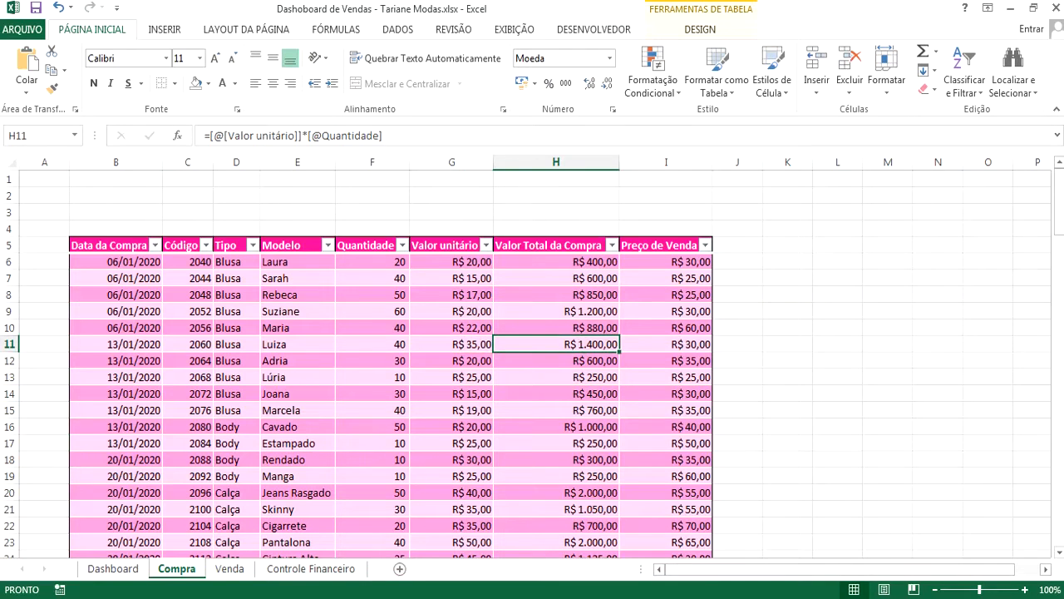
- Insert three blank rows above the sales data on the Venda sheet
left_click(229, 570)
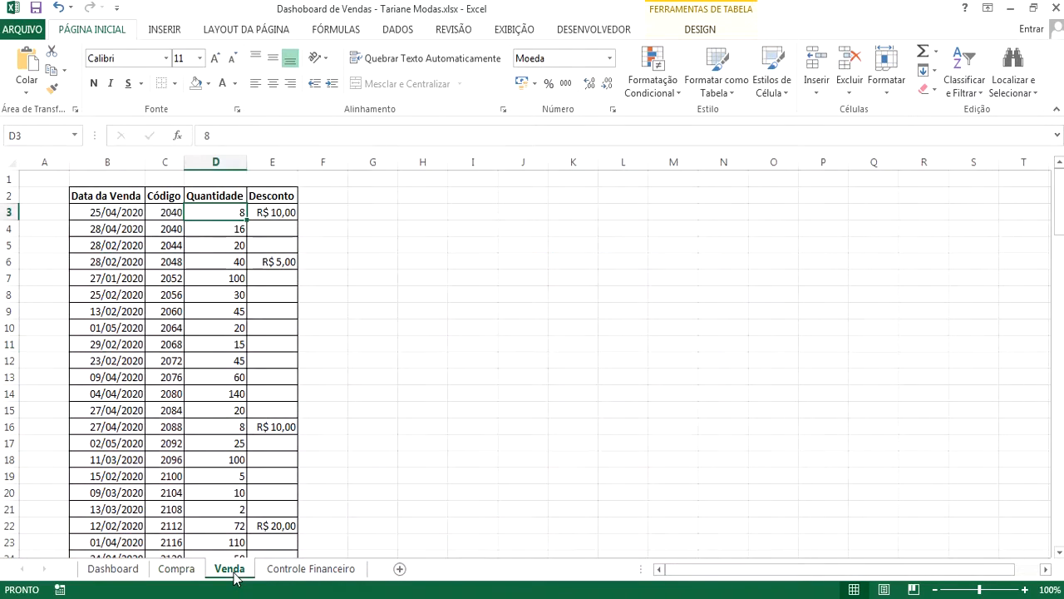
left_click(10, 178)
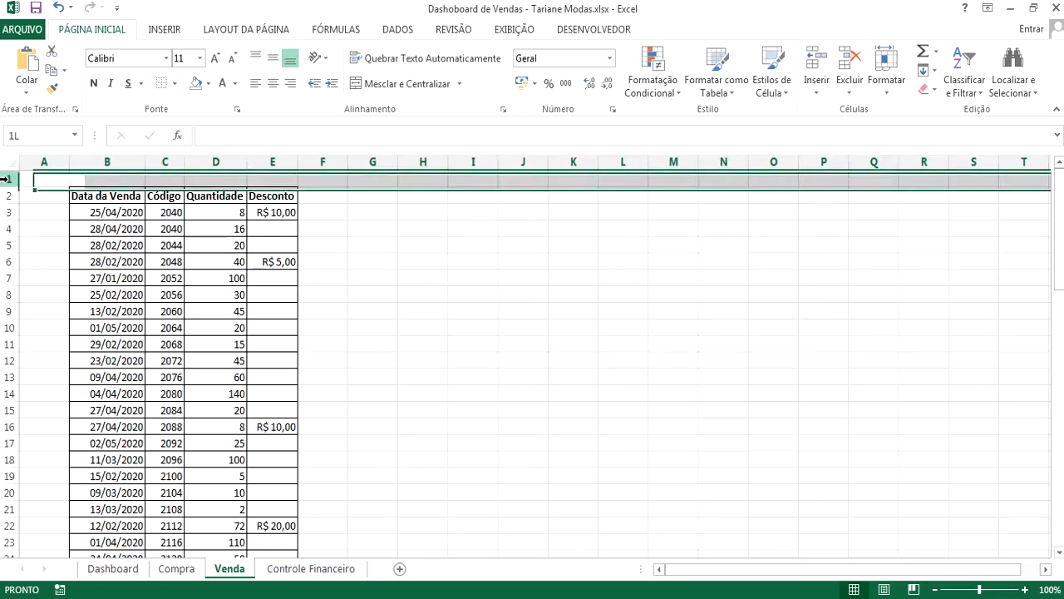
right_click(10, 178)
left_click(48, 296)
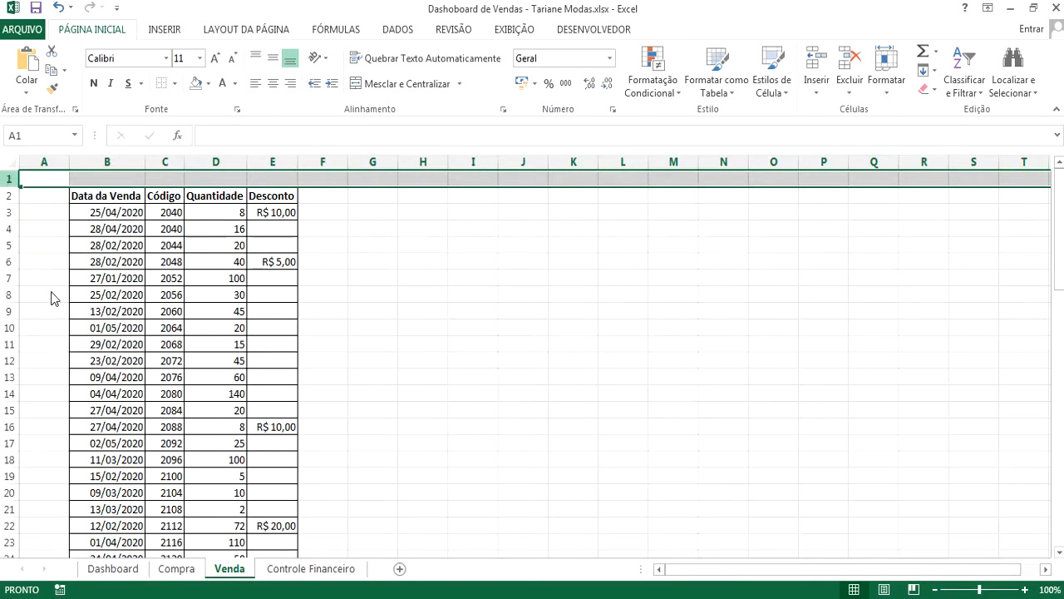
key("F4")
key("F4")
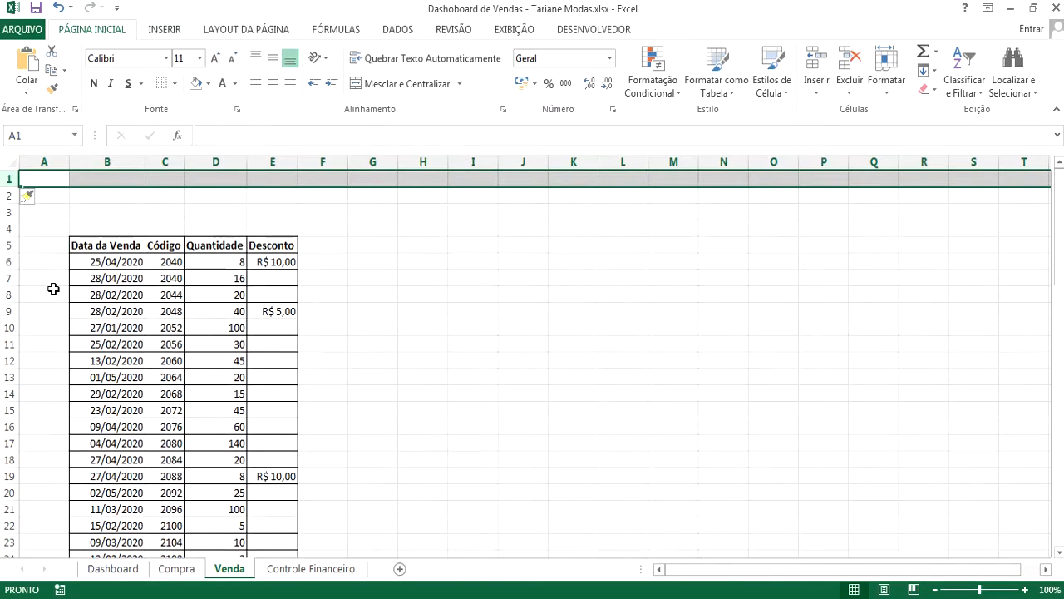
- Format the sales data B5:E74 as a table with headers in the pink medium style with banded rows
left_click(98, 246)
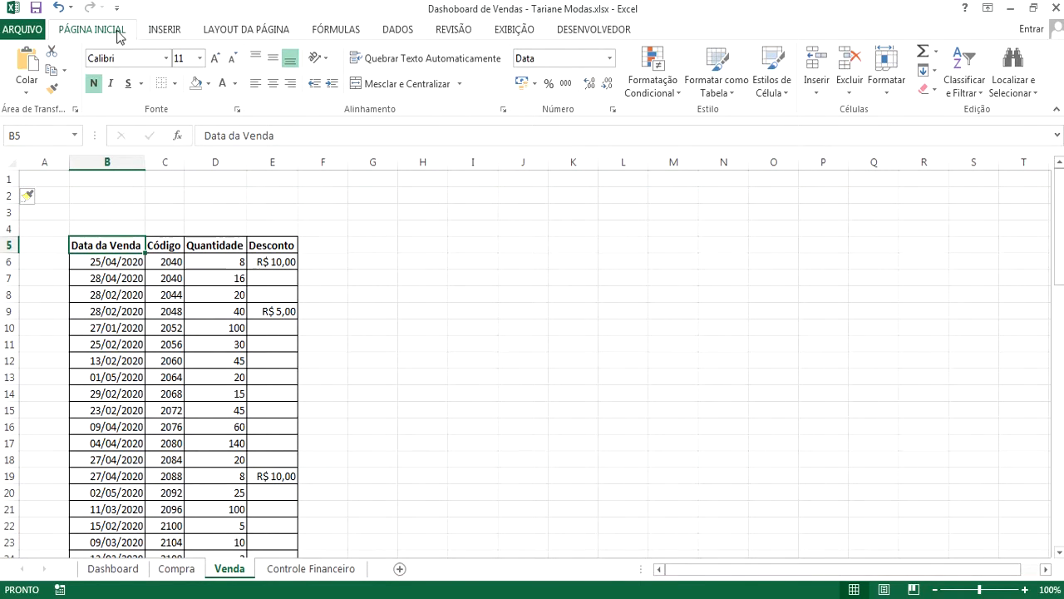
left_click(722, 65)
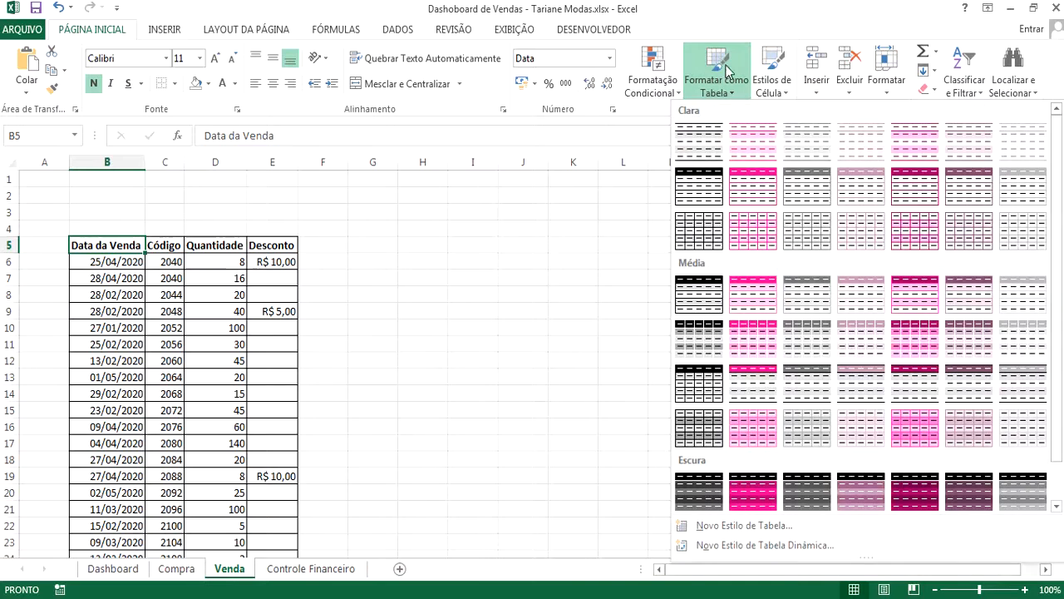
left_click(765, 348)
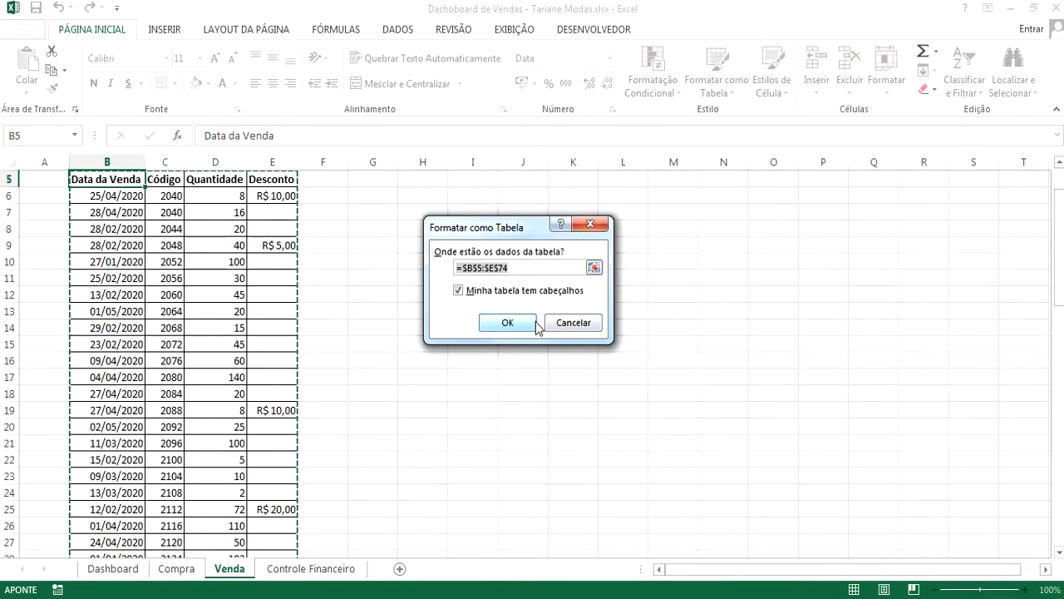
left_click(507, 322)
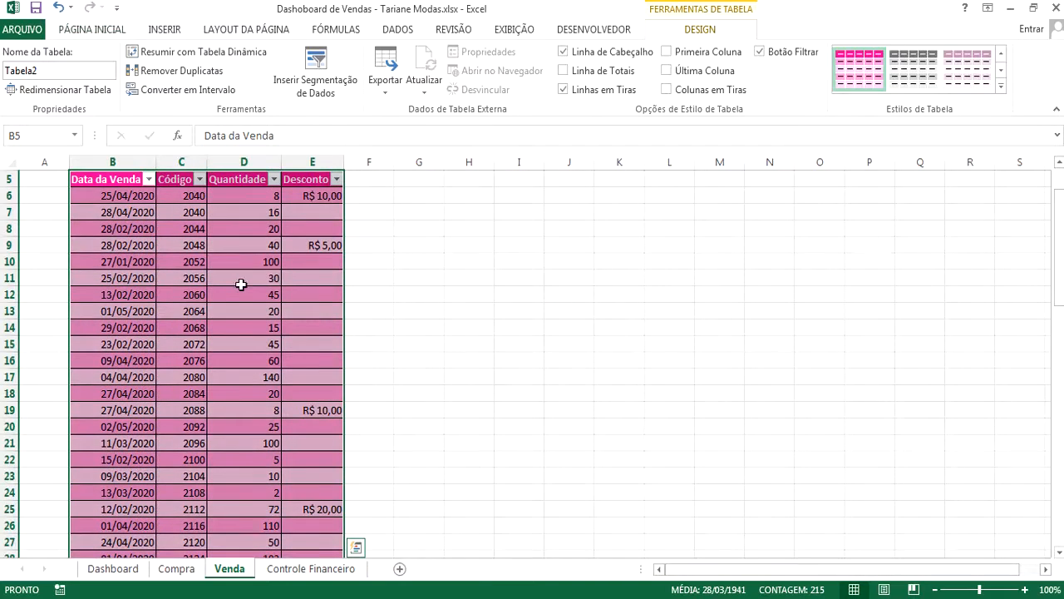
- Remove the black cell borders from the sales table
left_click(91, 33)
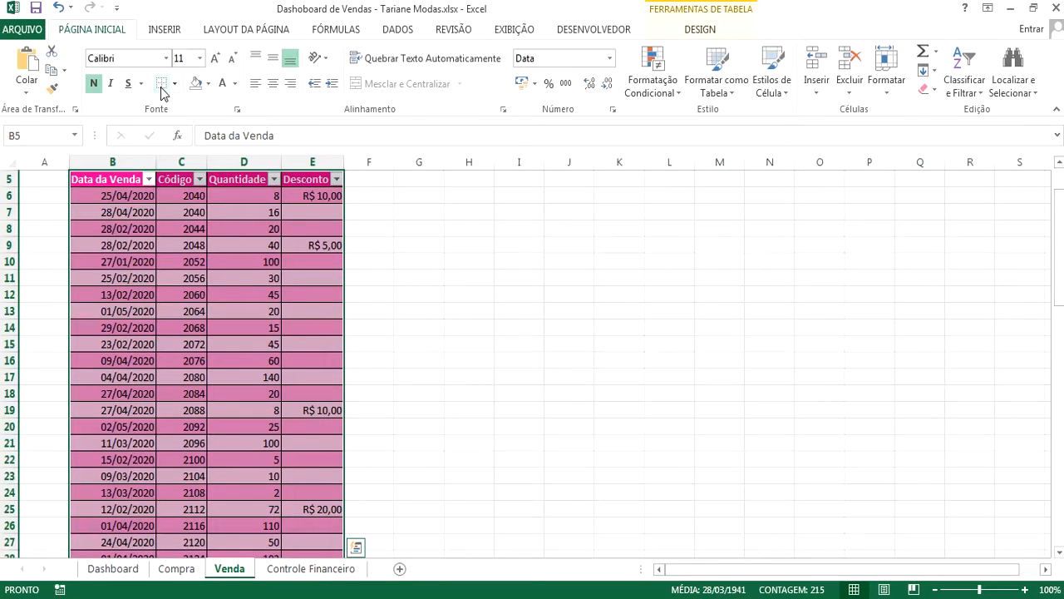
left_click(482, 309)
scroll(239, 336, "up", 2)
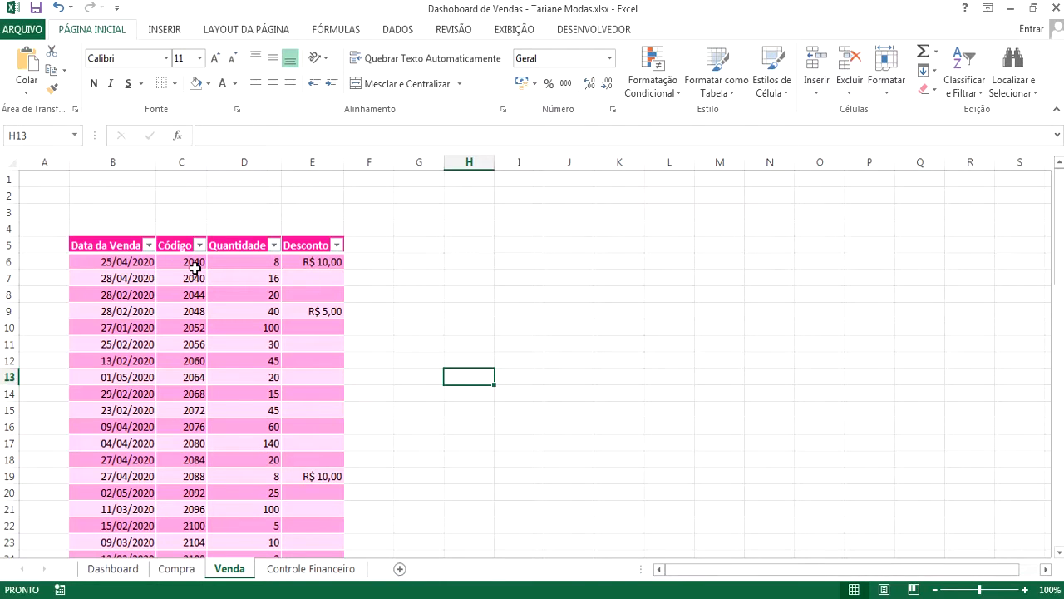
- Insert two blank columns between Código and Quantidade in the sales table
left_click(247, 161)
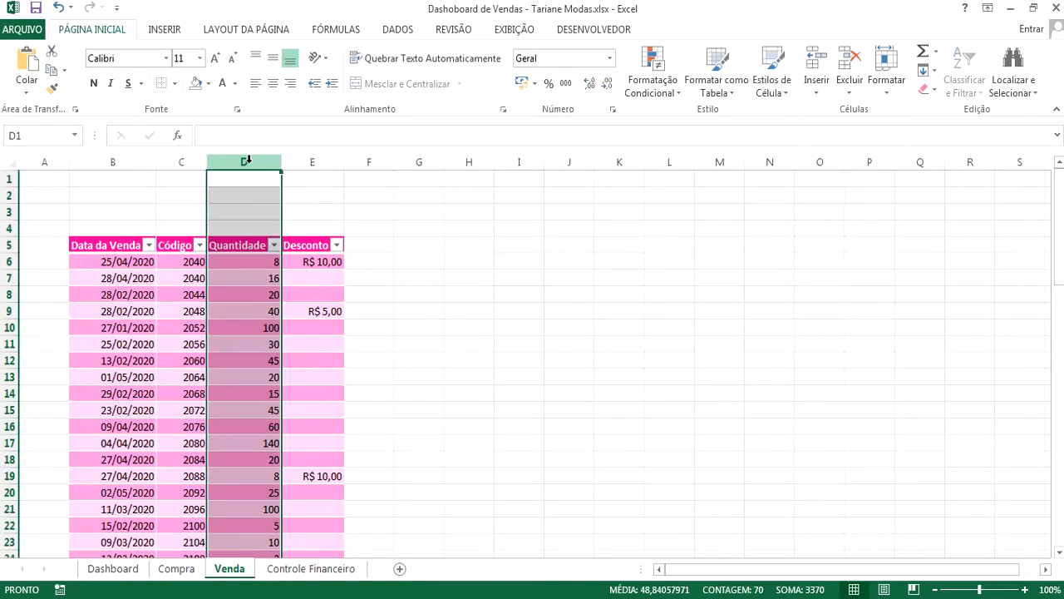
right_click(248, 159)
left_click(326, 285)
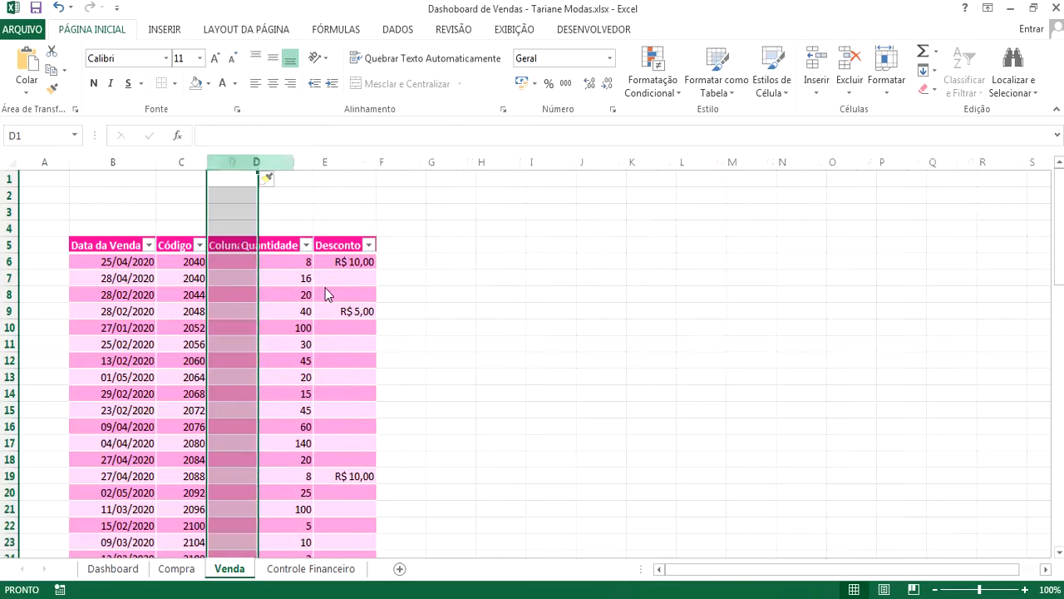
key("F4")
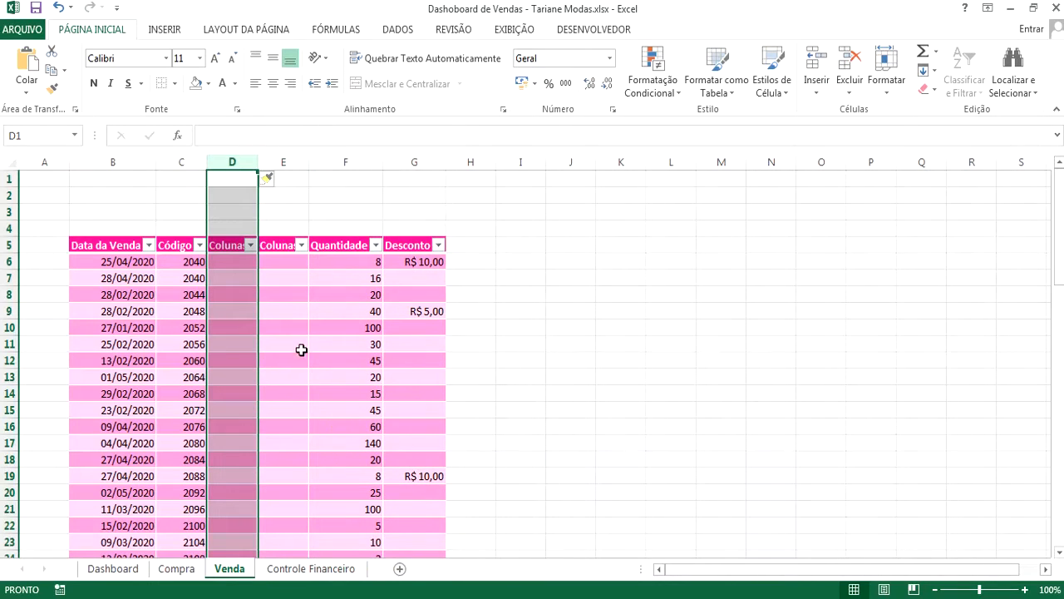
left_click(301, 349)
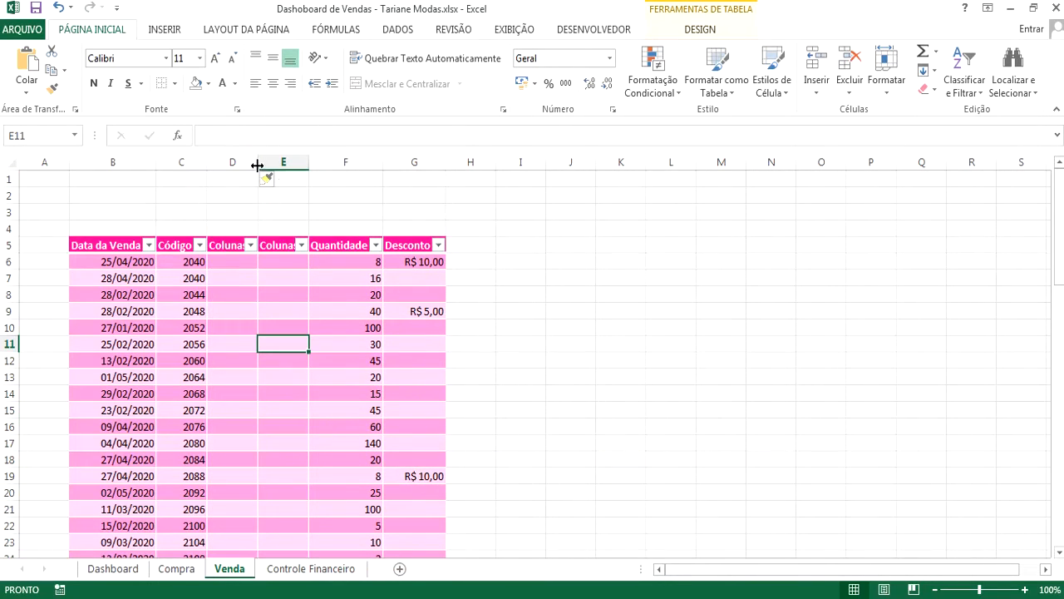
- Name the two new sales table columns "Tipo" and "Modelo" and widen both of them
left_click_drag(257, 162, 276, 163)
double_click(240, 247)
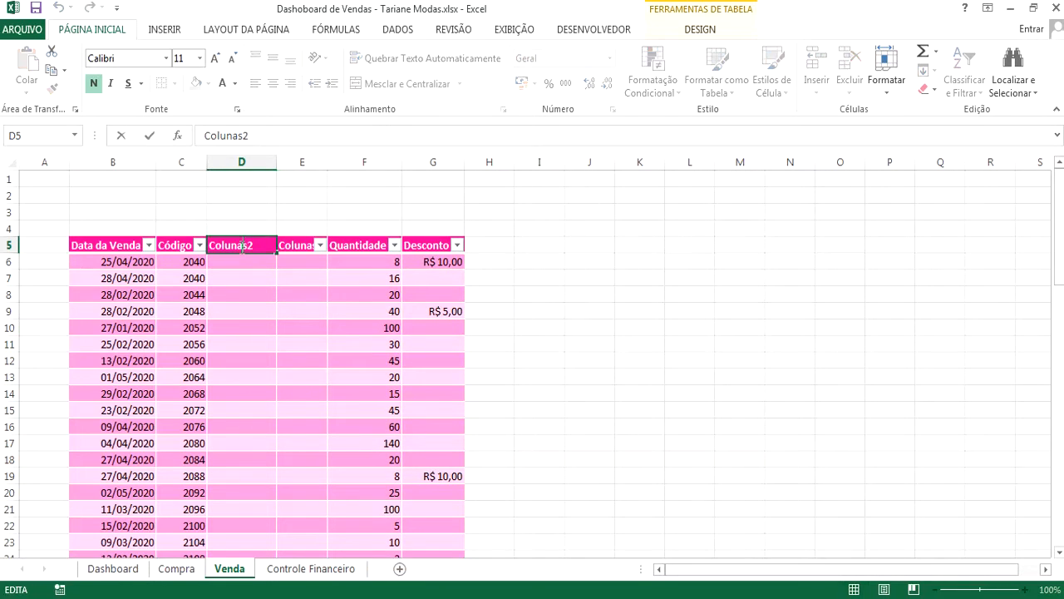
double_click(241, 246)
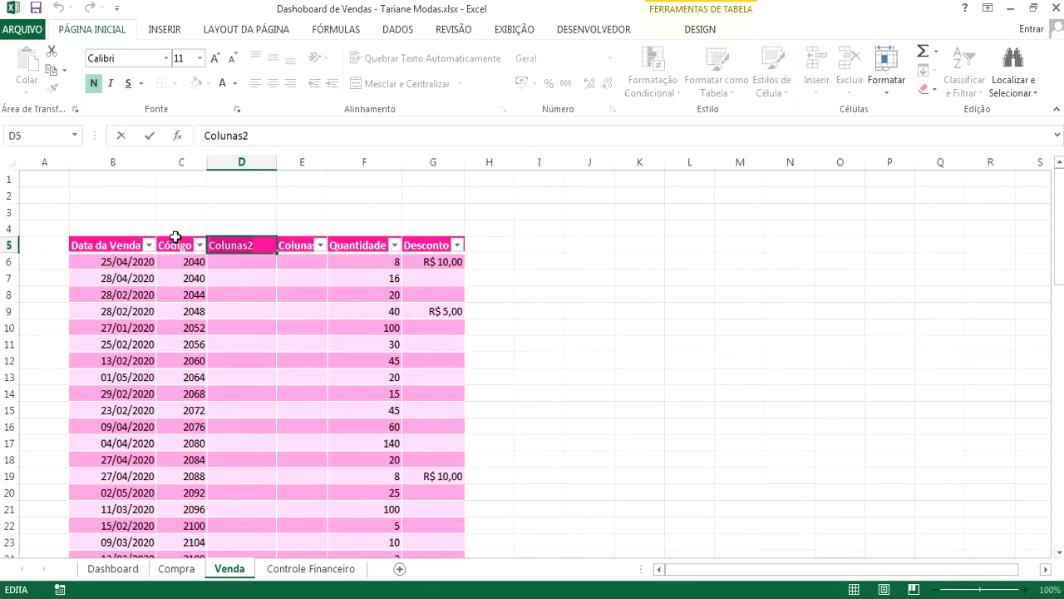
type("Tipo")
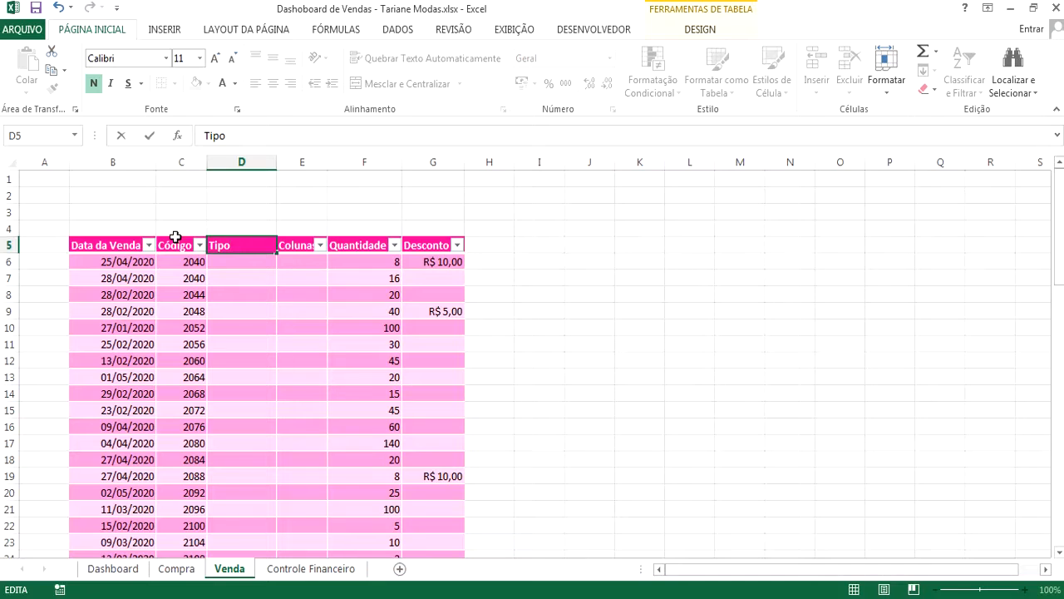
key("Tab")
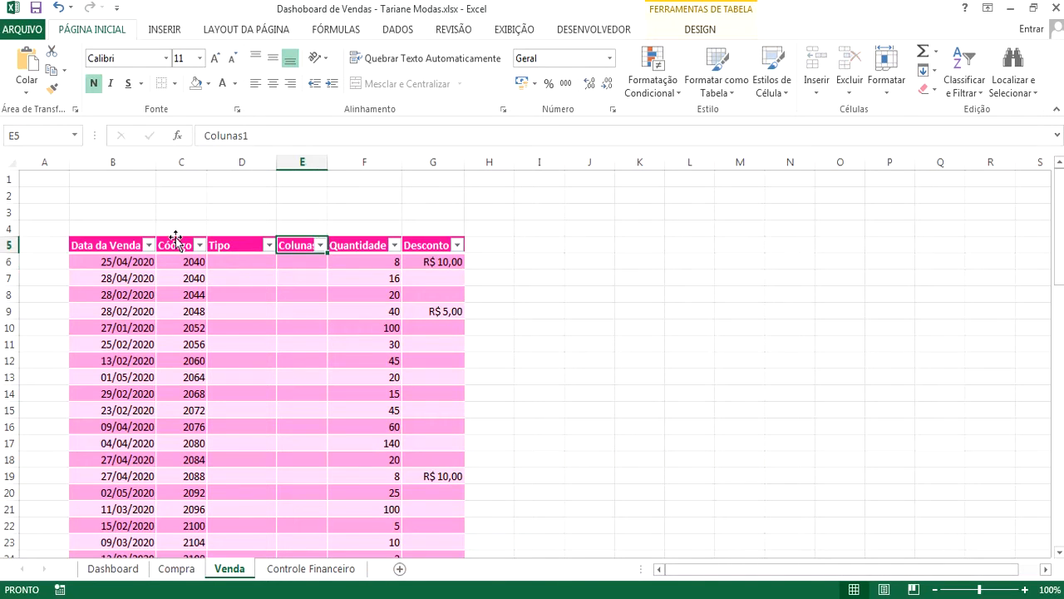
type("Modelo")
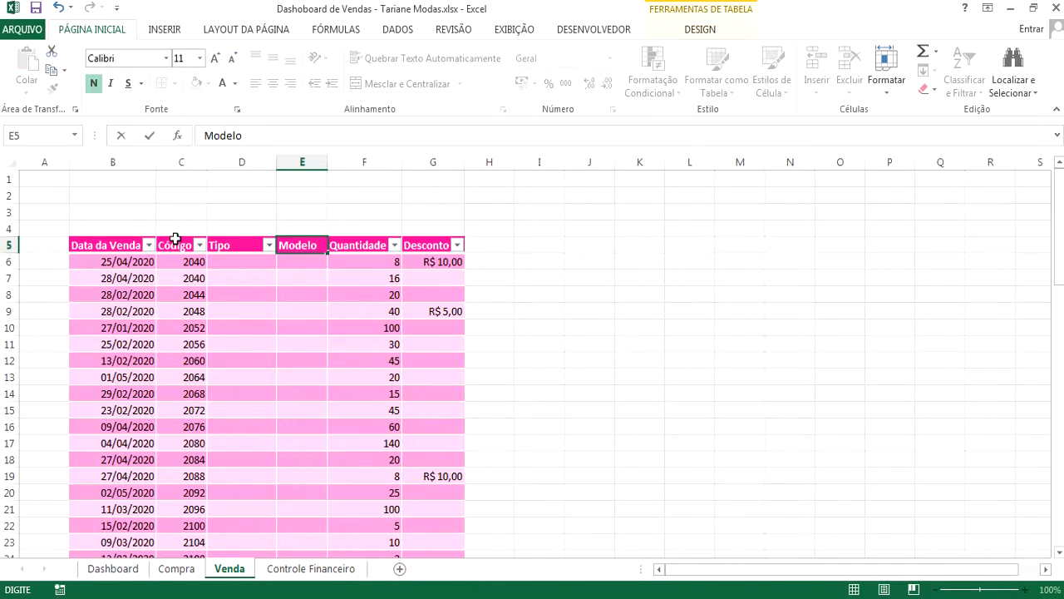
left_click(239, 326)
left_click_drag(329, 157, 370, 155)
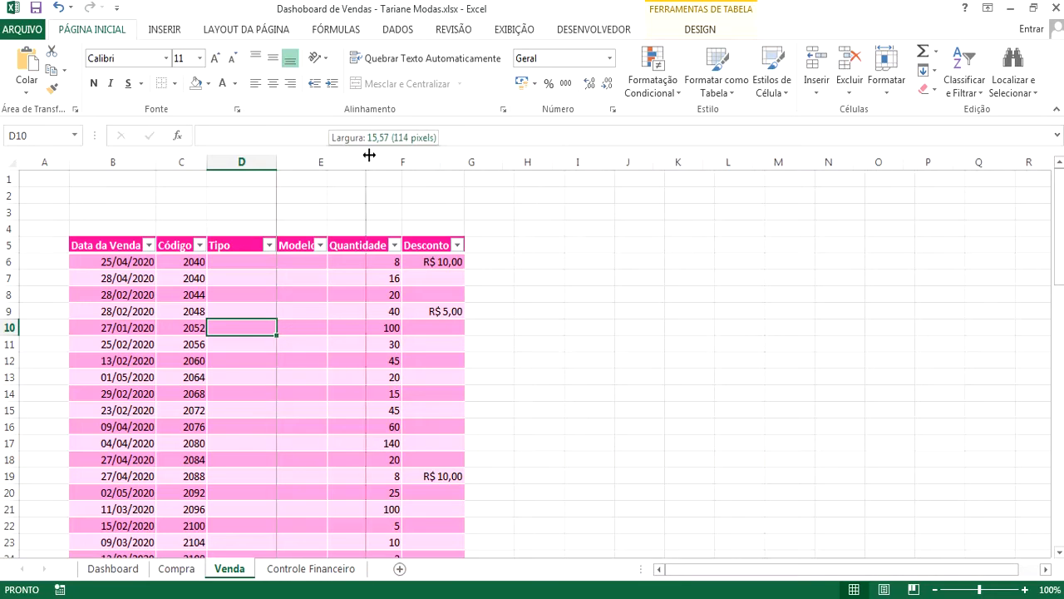
left_click_drag(278, 163, 298, 163)
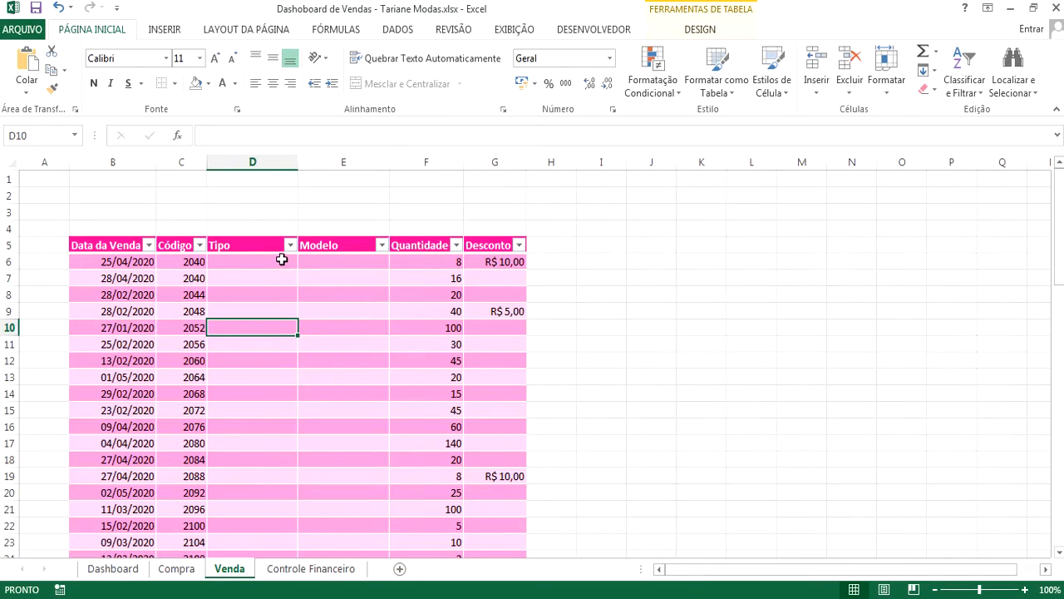
- Examine the Código, Tipo and Modelo cells in the first row of the sales table
left_click(280, 261)
left_click(319, 266)
left_click(252, 261)
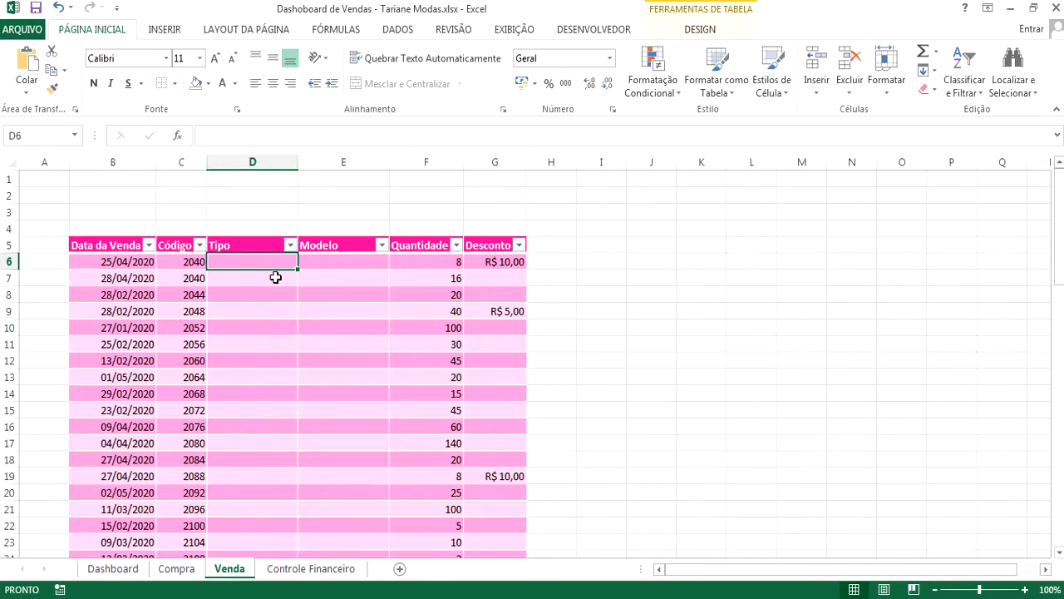
left_click(342, 267)
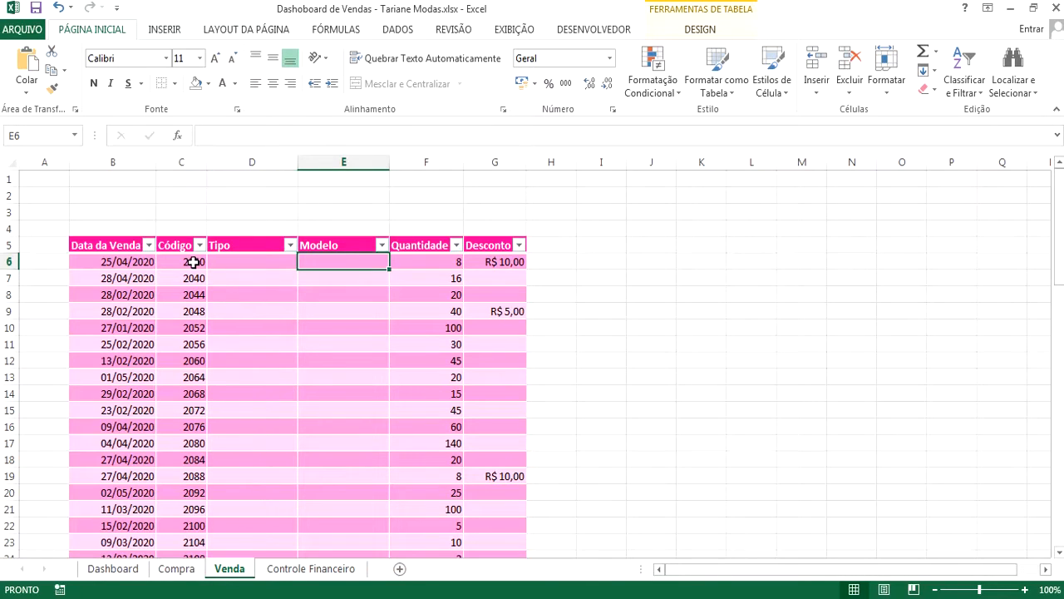
left_click(193, 262)
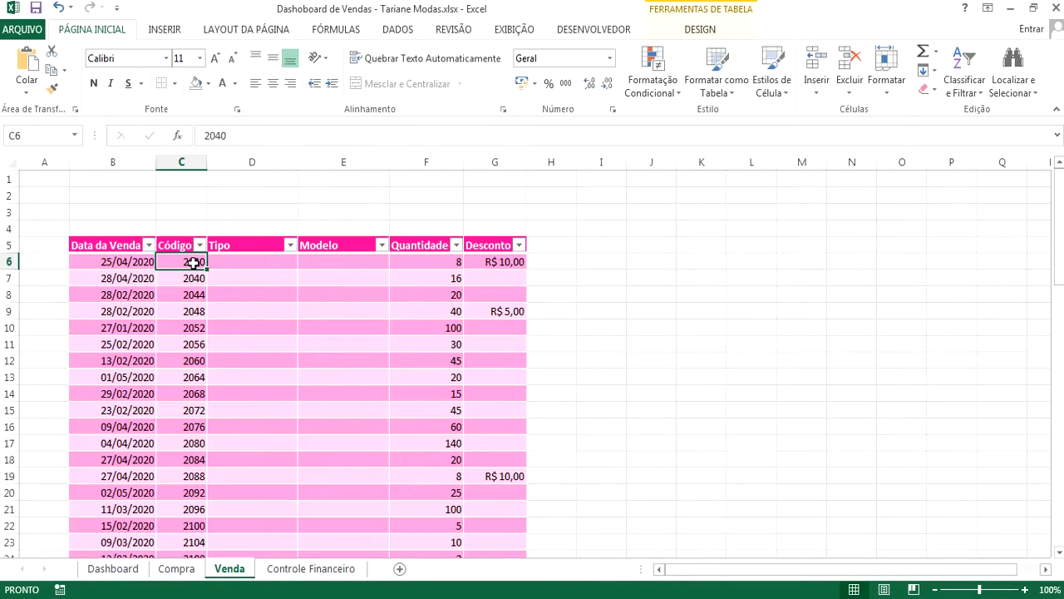
left_click(241, 261)
left_click(323, 266)
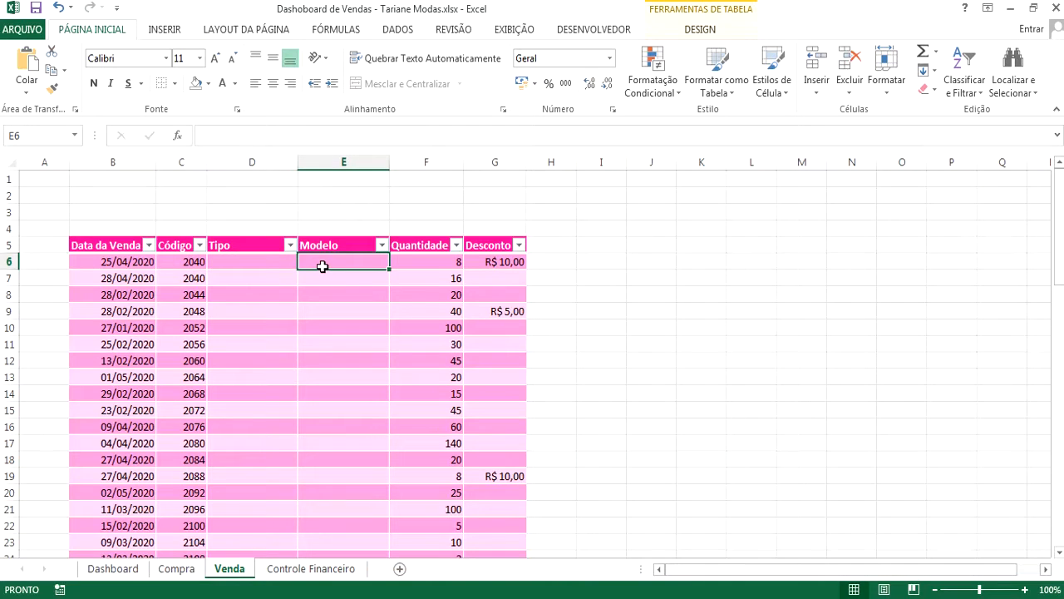
- Search the Compra sheet for code 2040, taken from the first row of the sales table
left_click(225, 262)
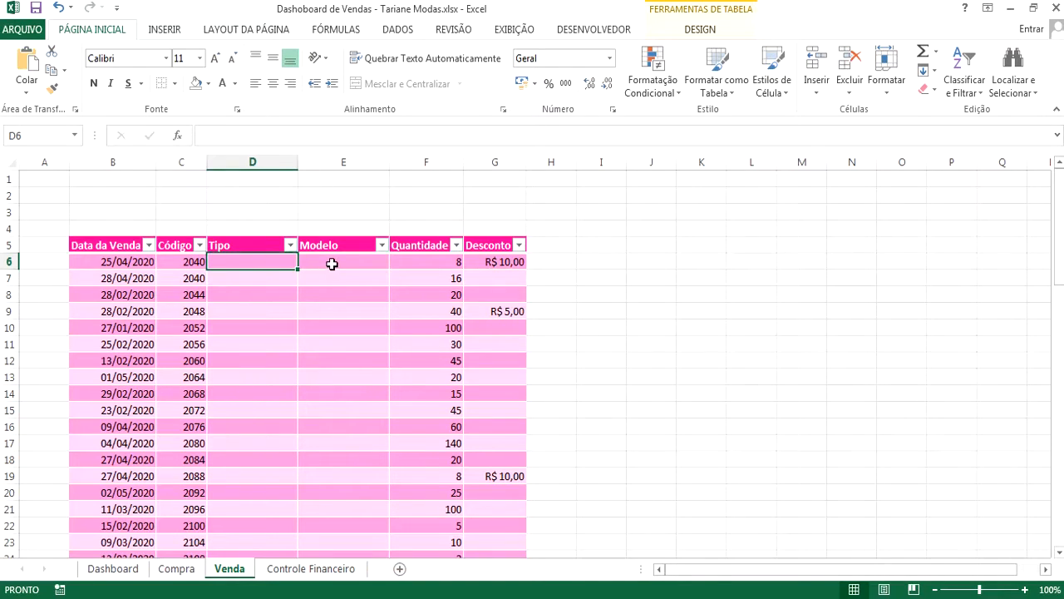
left_click(333, 262)
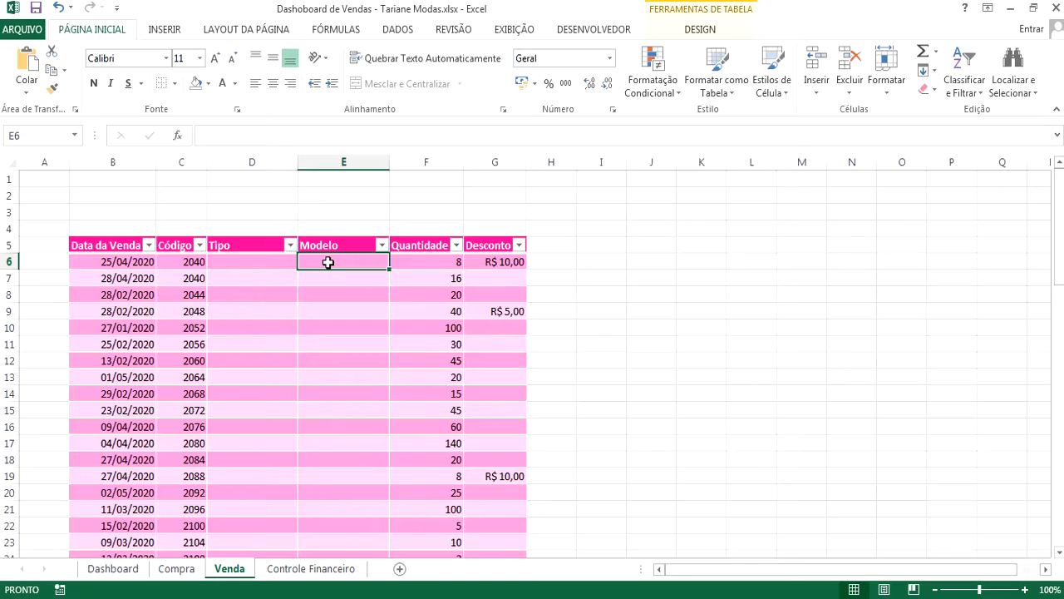
left_click(175, 262)
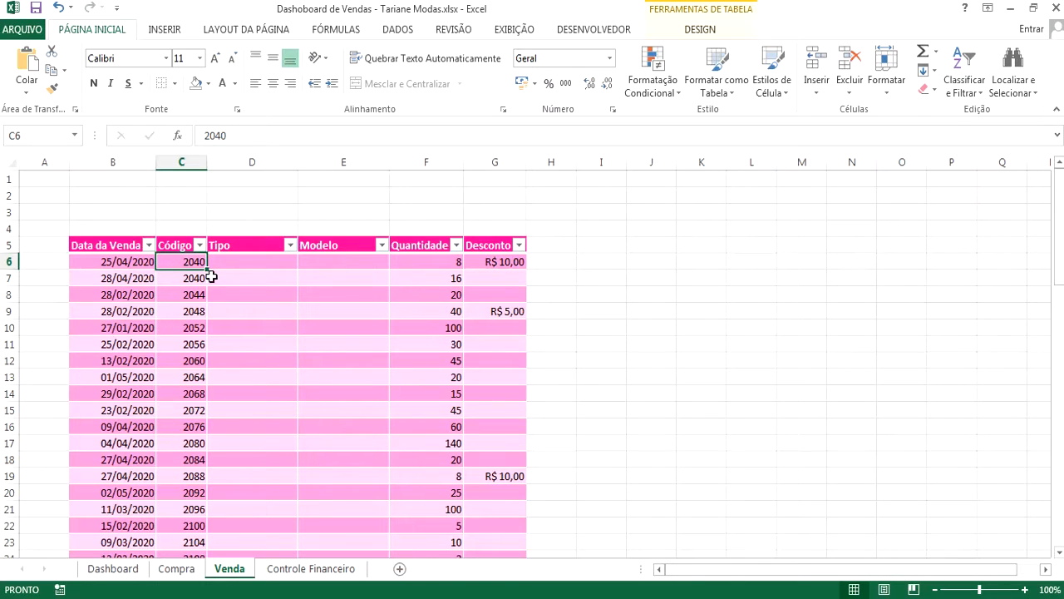
key("ctrl+c")
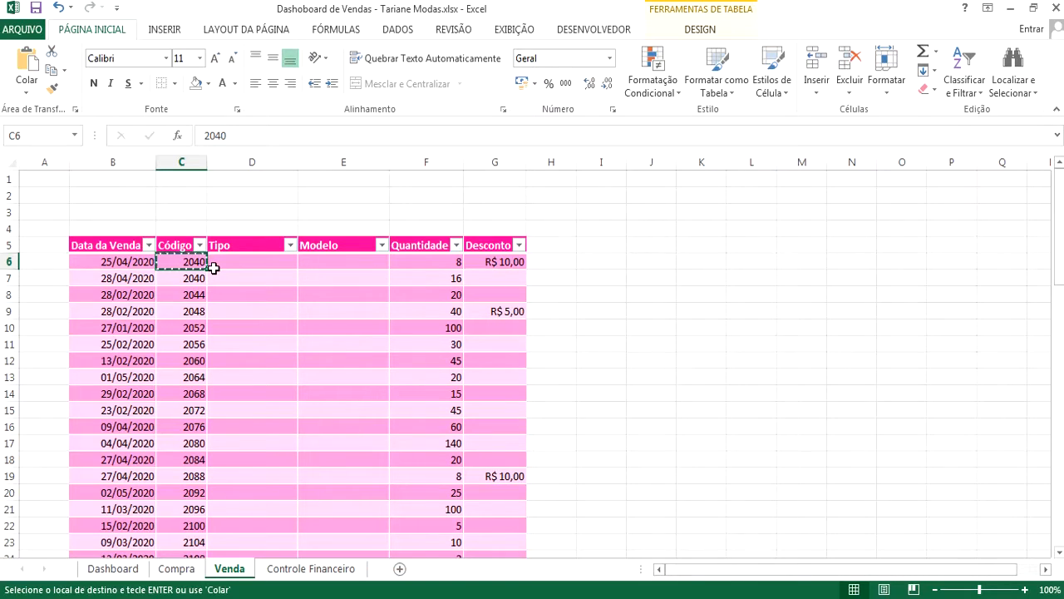
left_click(177, 570)
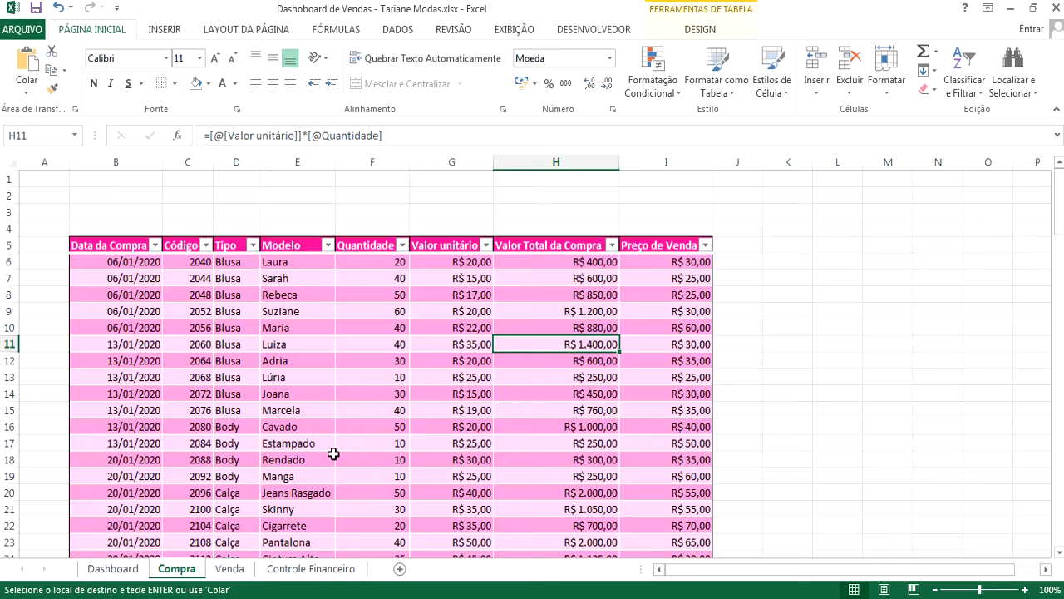
key("ctrl+l")
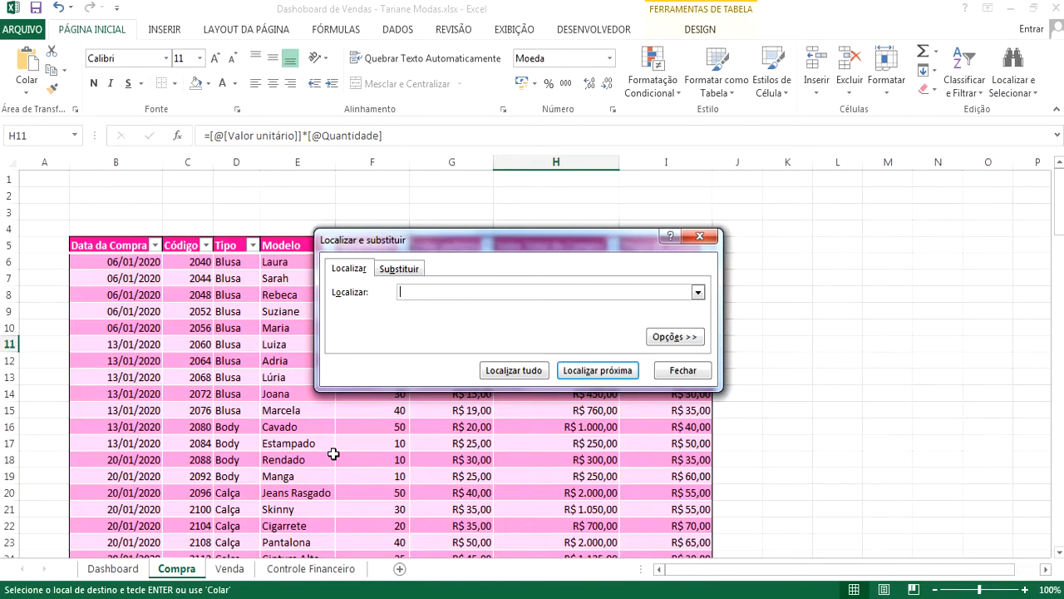
type("2040")
key("Return")
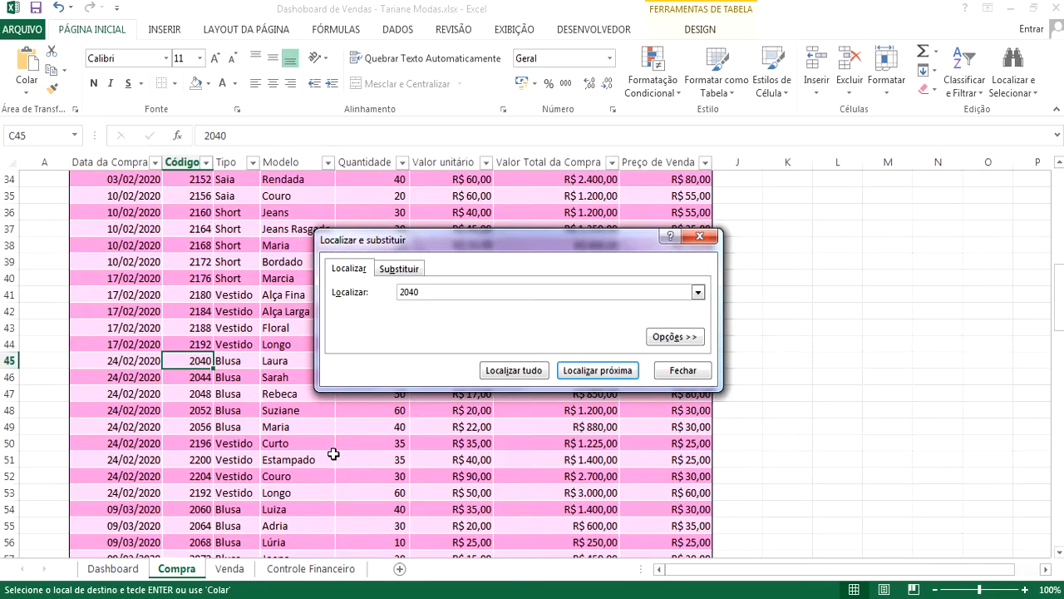
key("Escape")
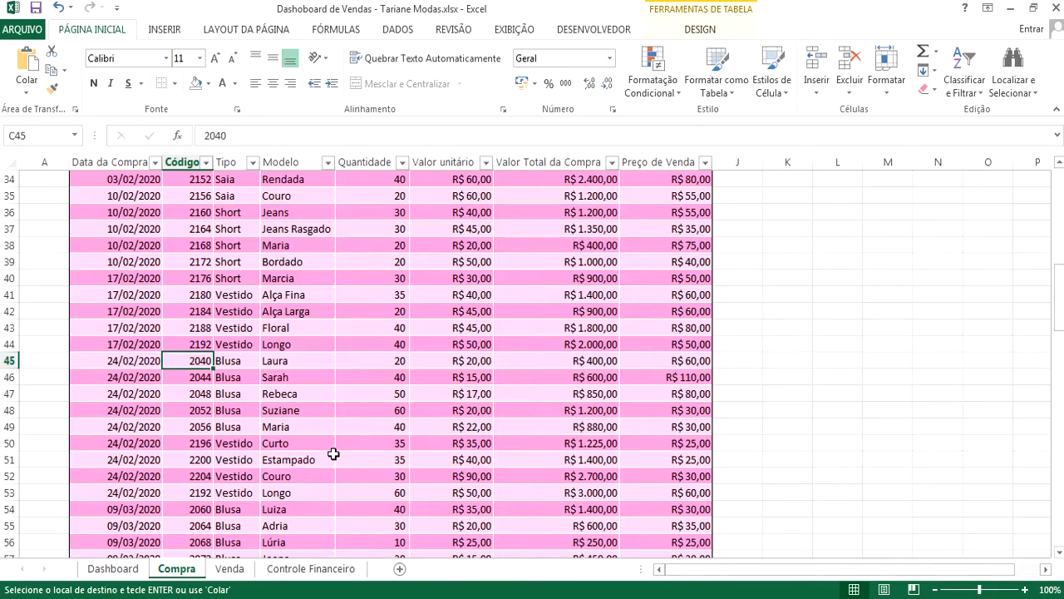
- Copy the Tipo "Blusa" of the located 2040 purchase into the first Tipo cell of the Venda table
key("Right")
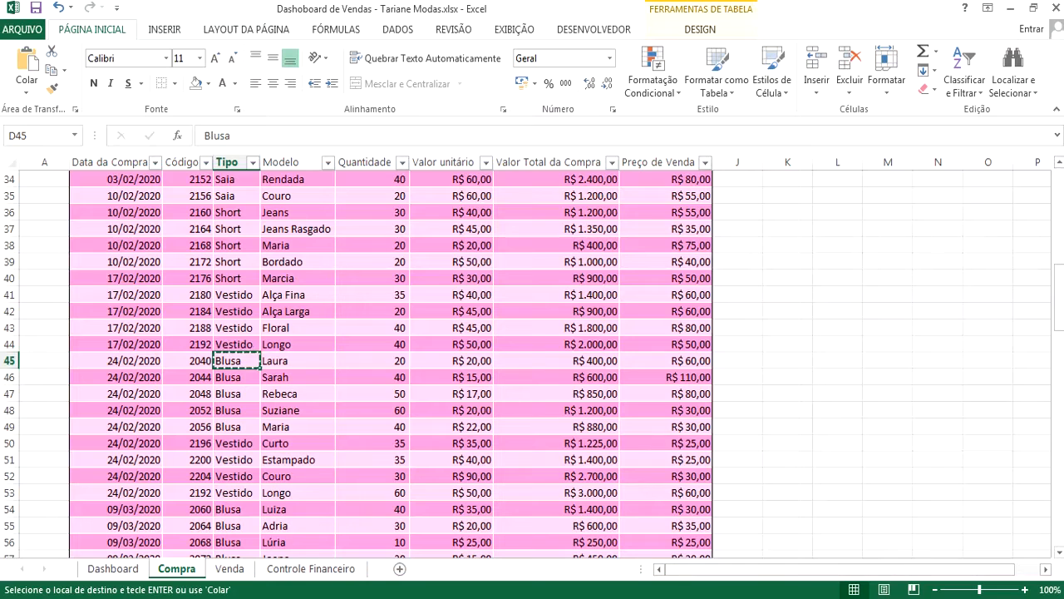
left_click(228, 572)
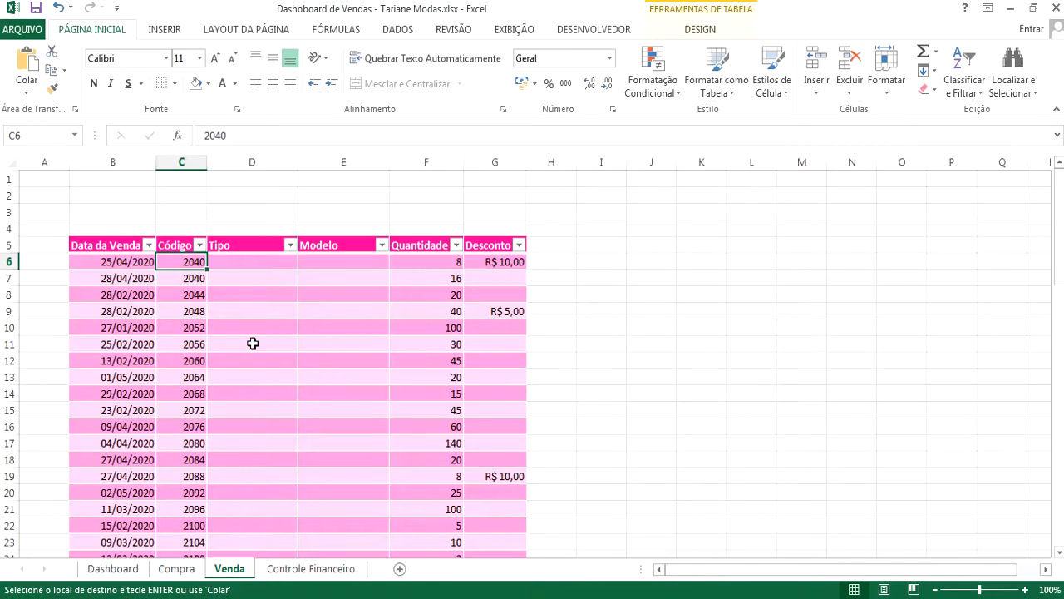
left_click(244, 266)
key("ctrl+v")
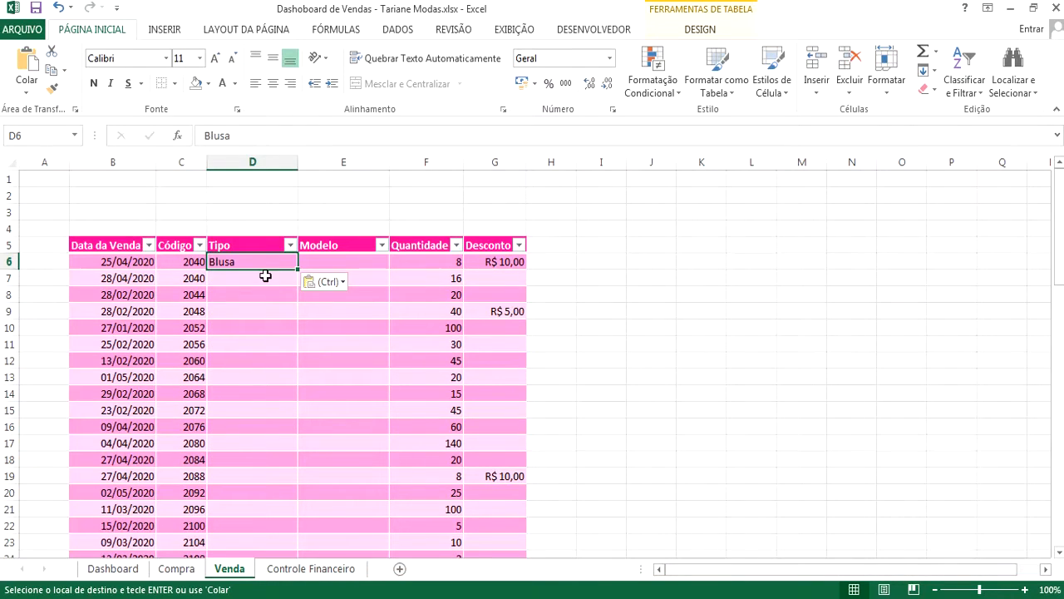
- Search the Compra sheet for code 2044, copied from the third row of the sales table
left_click(181, 294)
key("ctrl+c")
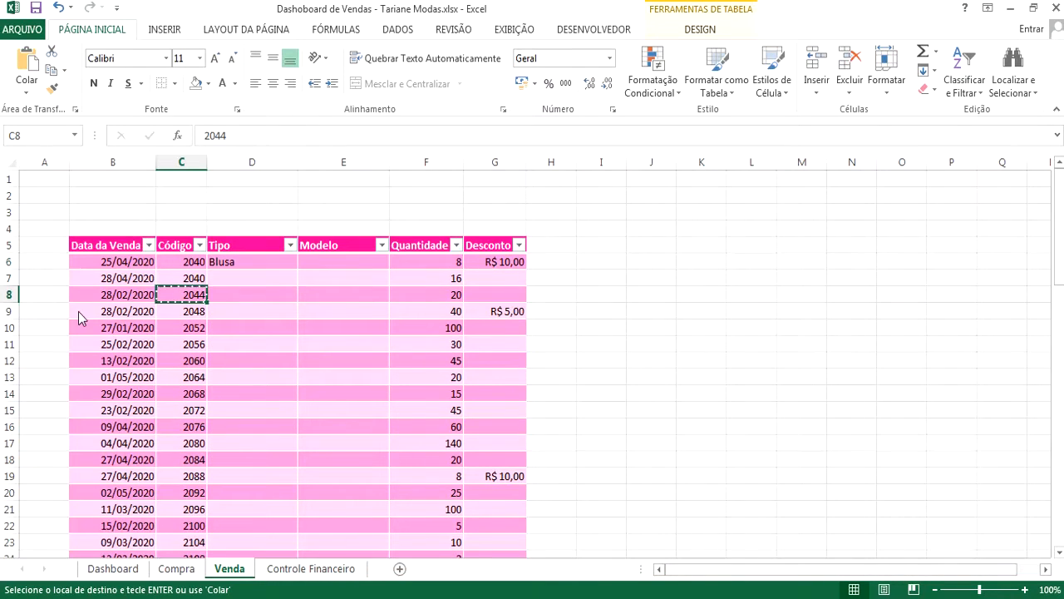
left_click(191, 577)
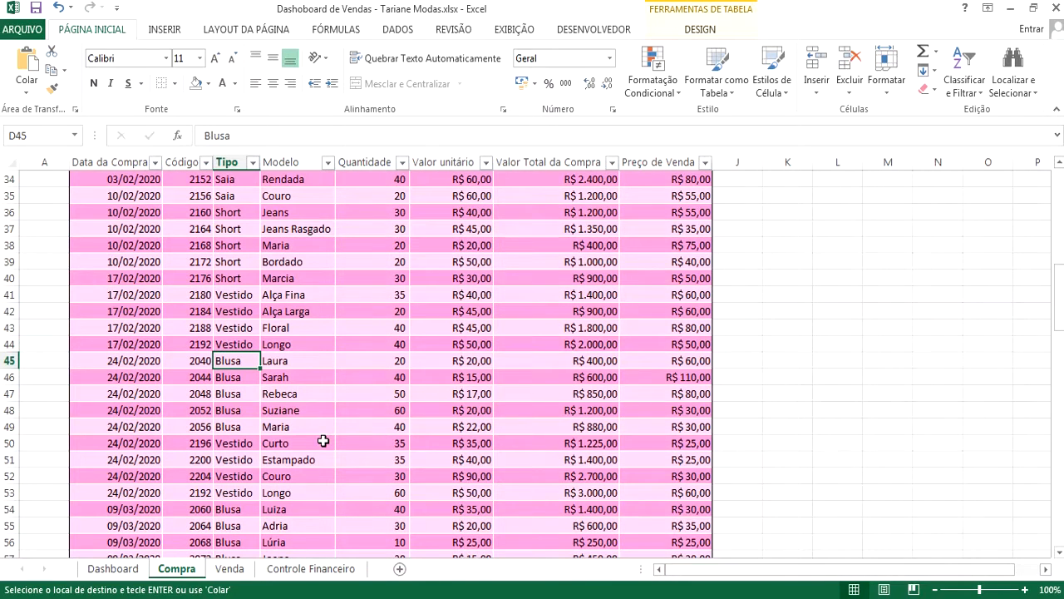
key("ctrl+l")
key("ctrl+v")
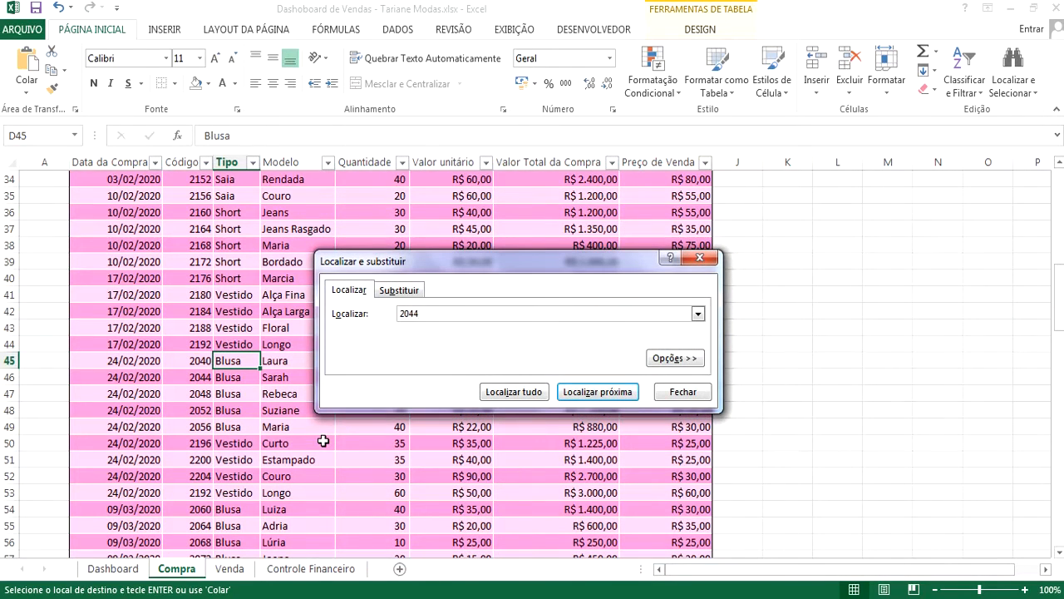
key("Return")
key("Escape")
- Copy the Tipo "Blusa" of the 2044 purchase into the second Tipo cell of the Venda table
key("Right")
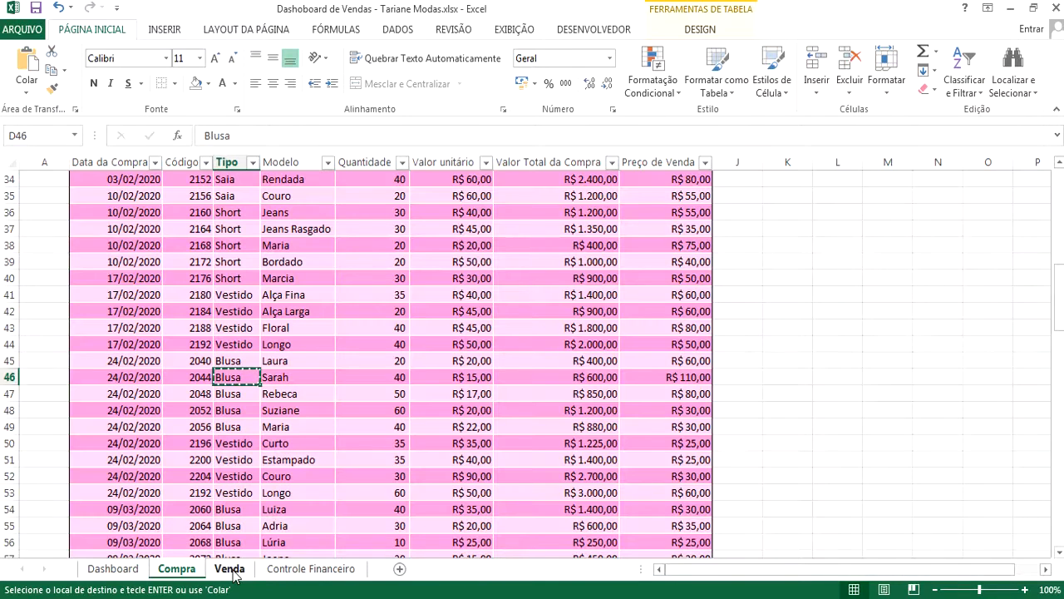
left_click(229, 570)
left_click(243, 278)
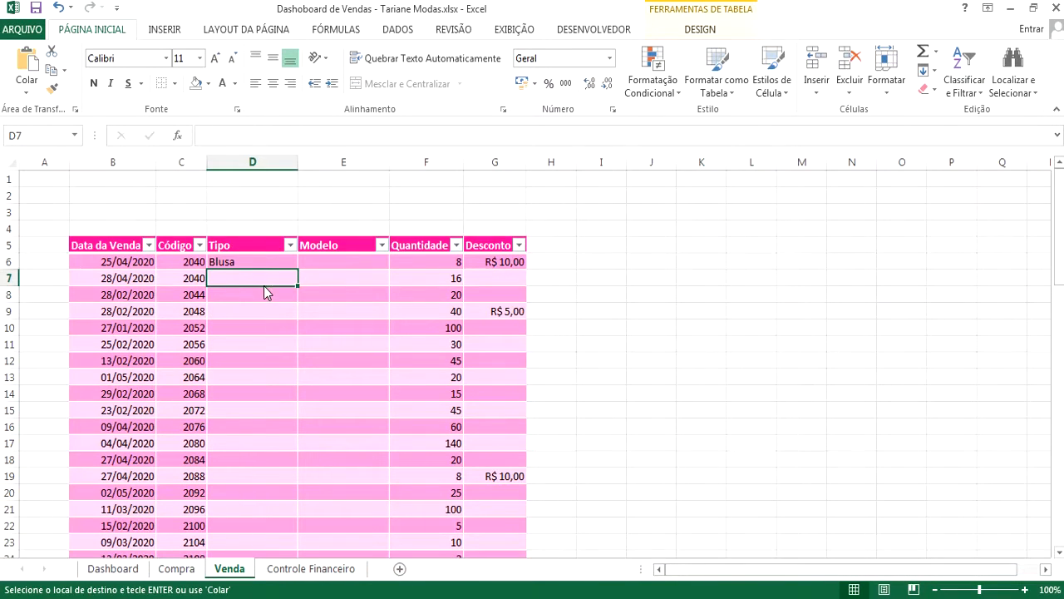
key("ctrl+v")
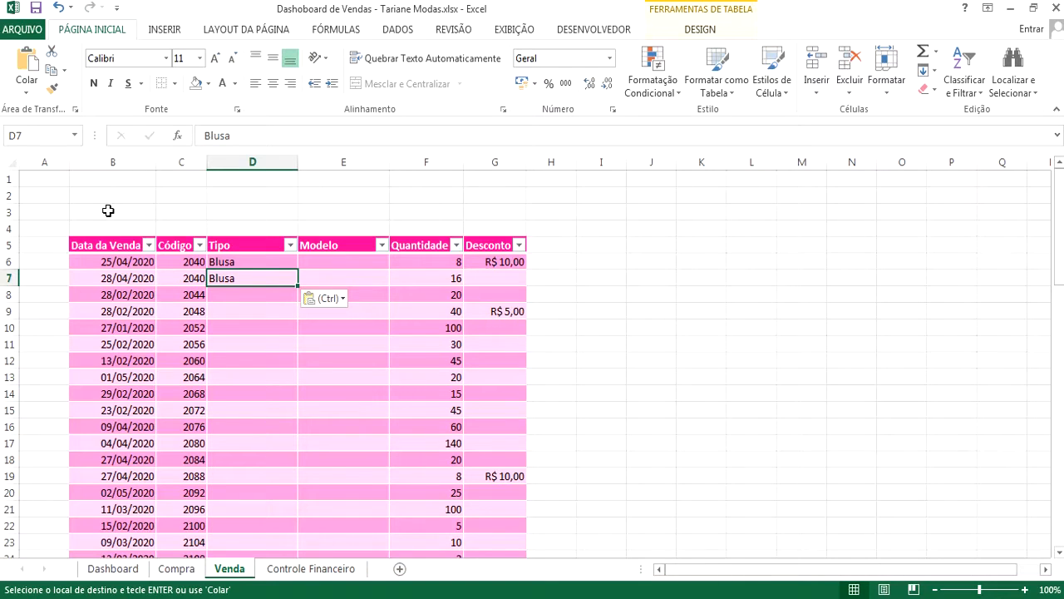
- Clear the two manually pasted "Blusa" entries from the Tipo column of the sales table
left_click_drag(257, 263, 256, 279)
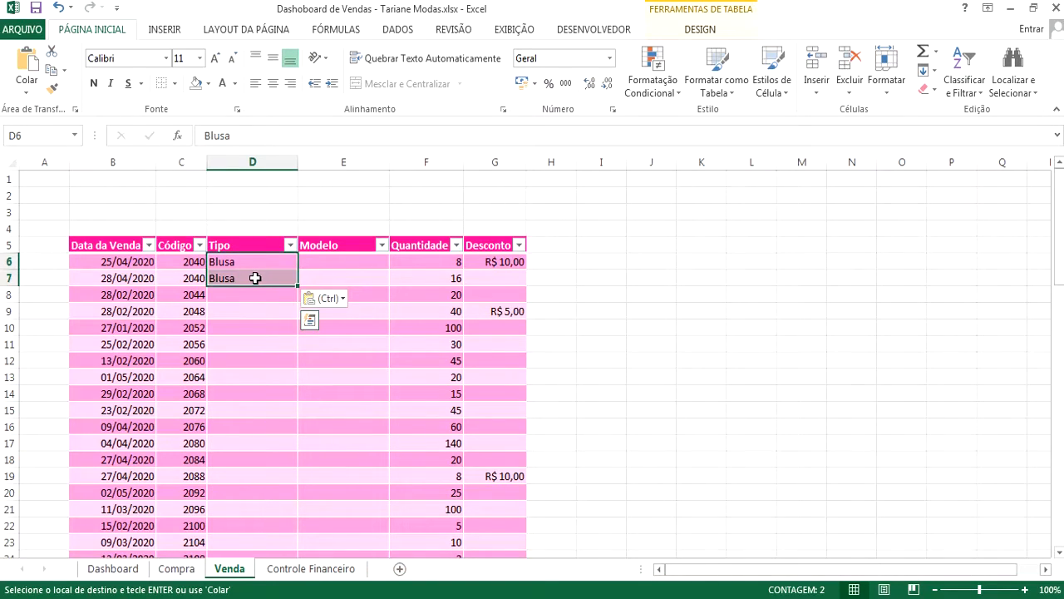
key("Delete")
left_click(251, 265)
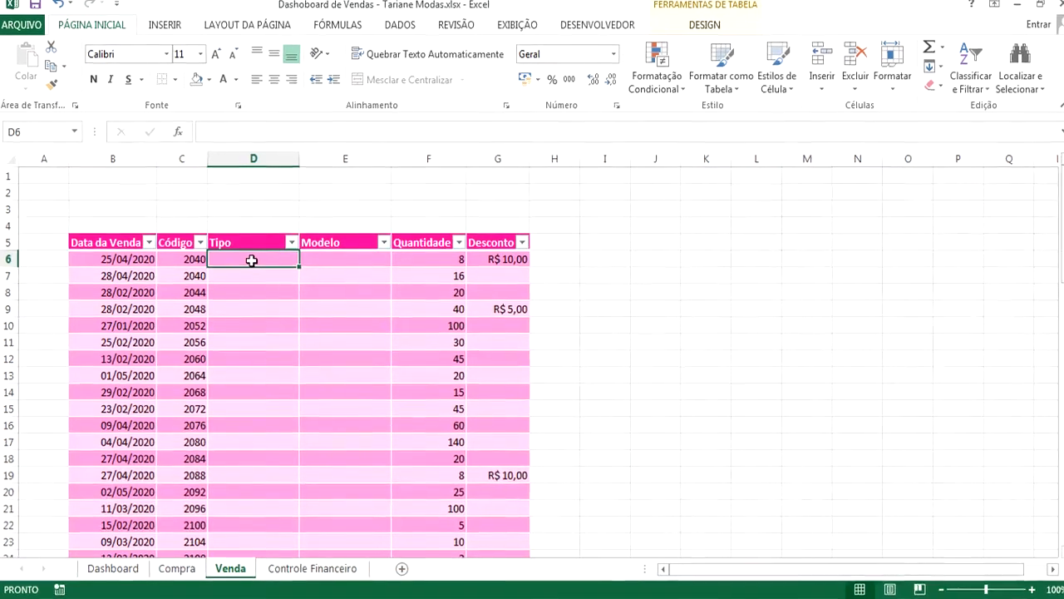
type("=")
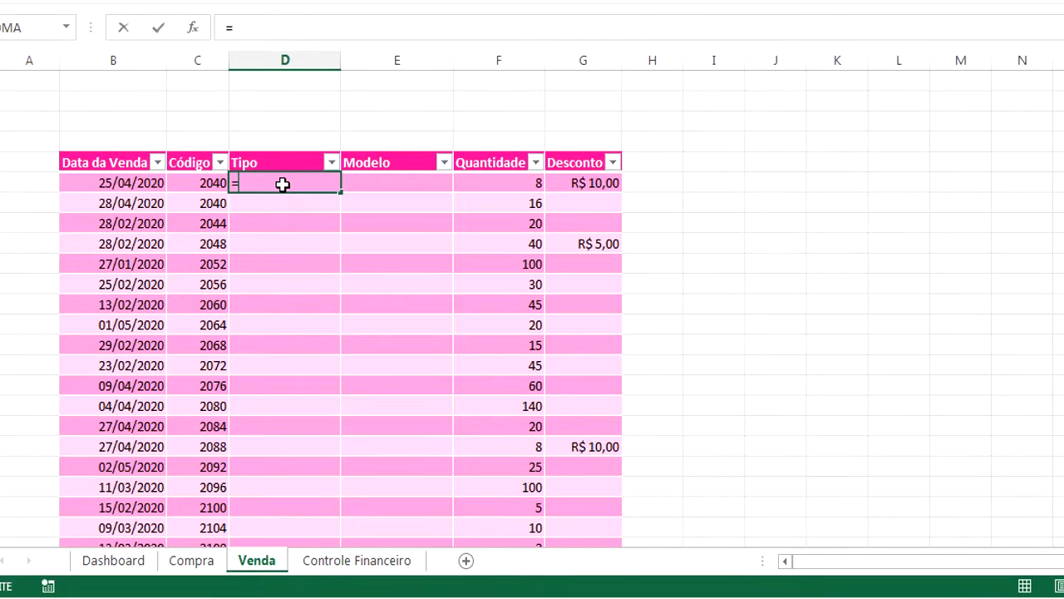
type("PROCV")
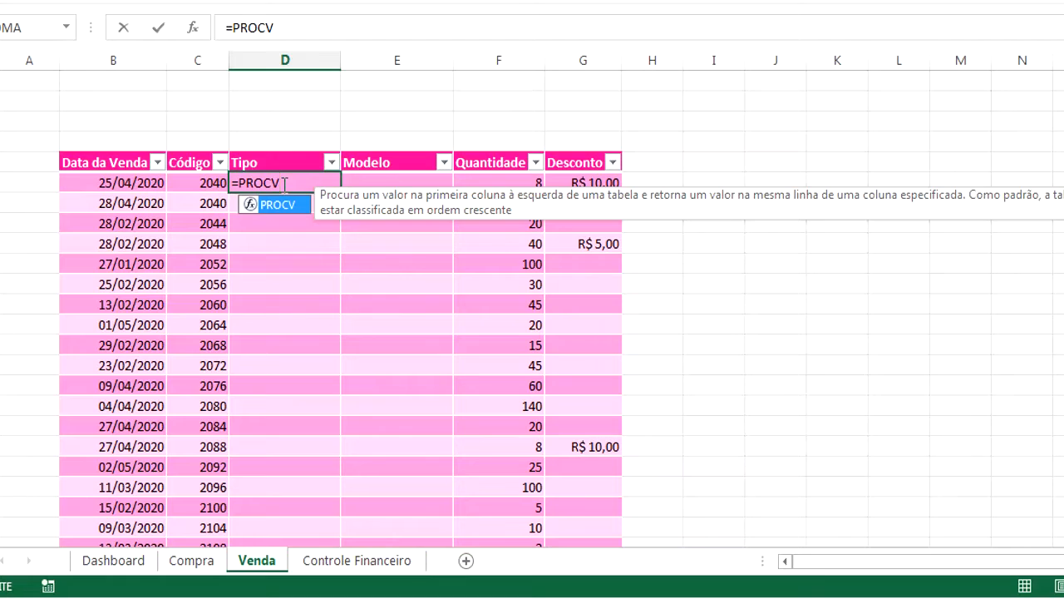
type("(")
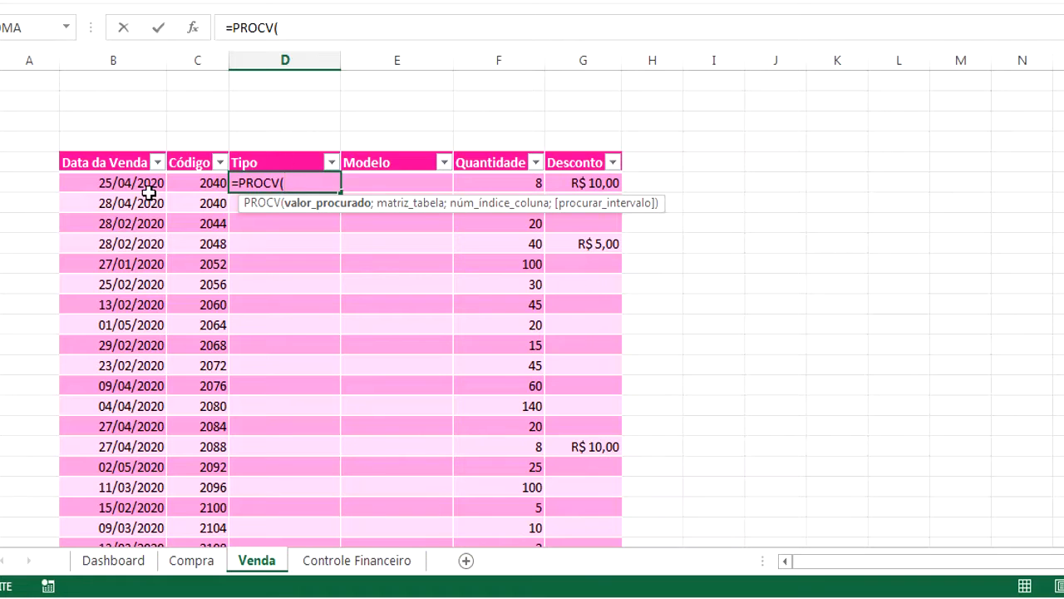
left_click(198, 183)
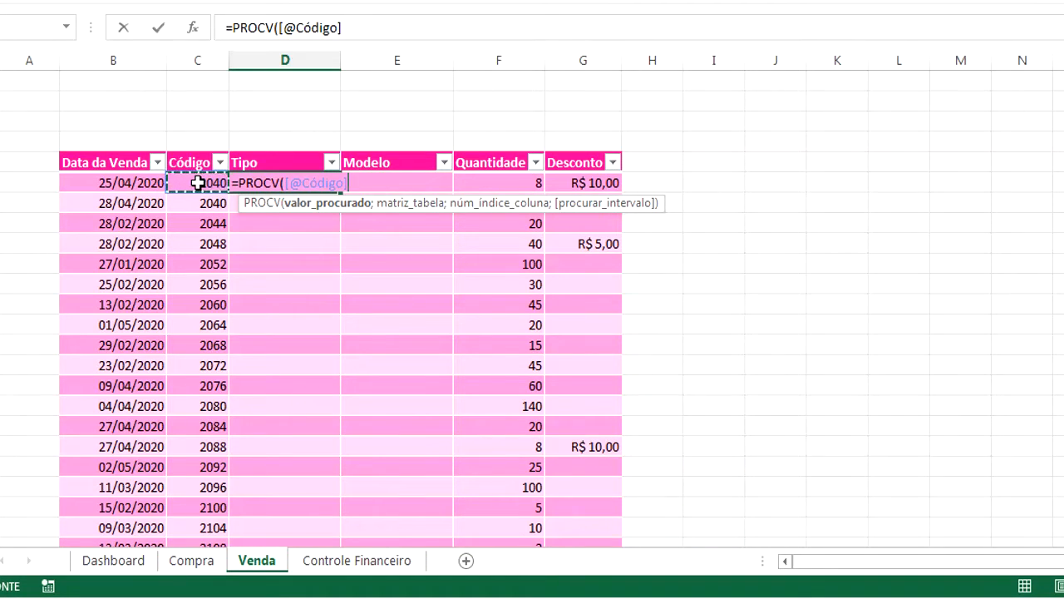
type(";")
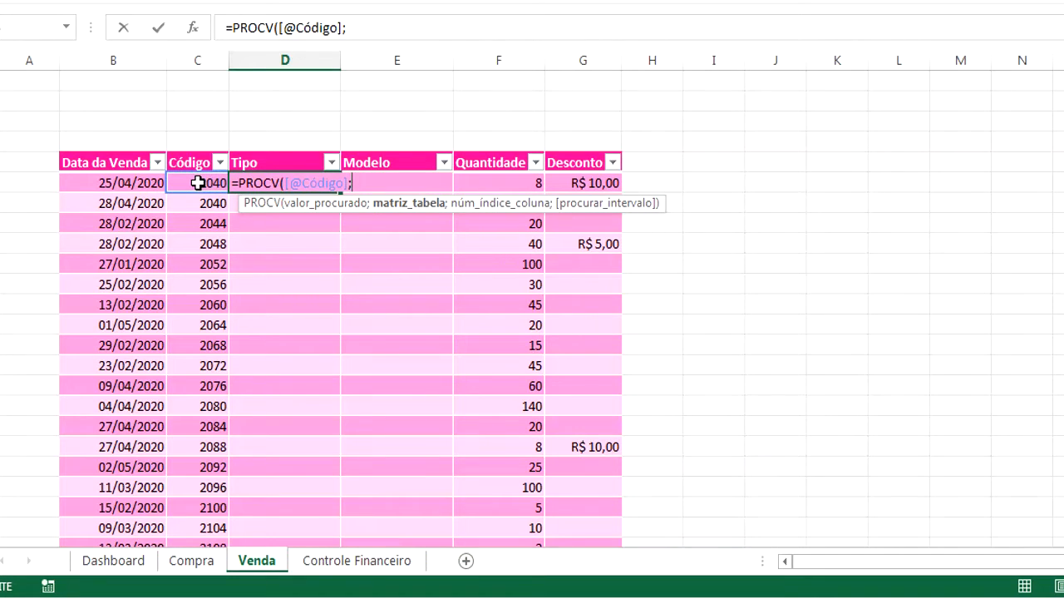
- Set the PROCV lookup table to columns C:D of the Compra sheet
left_click(192, 563)
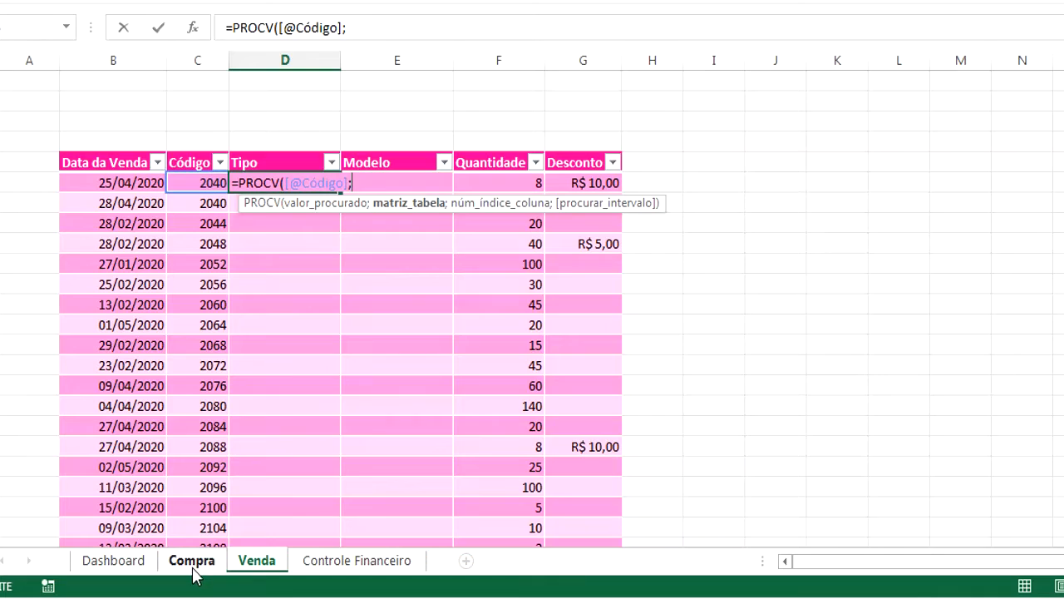
left_click(193, 576)
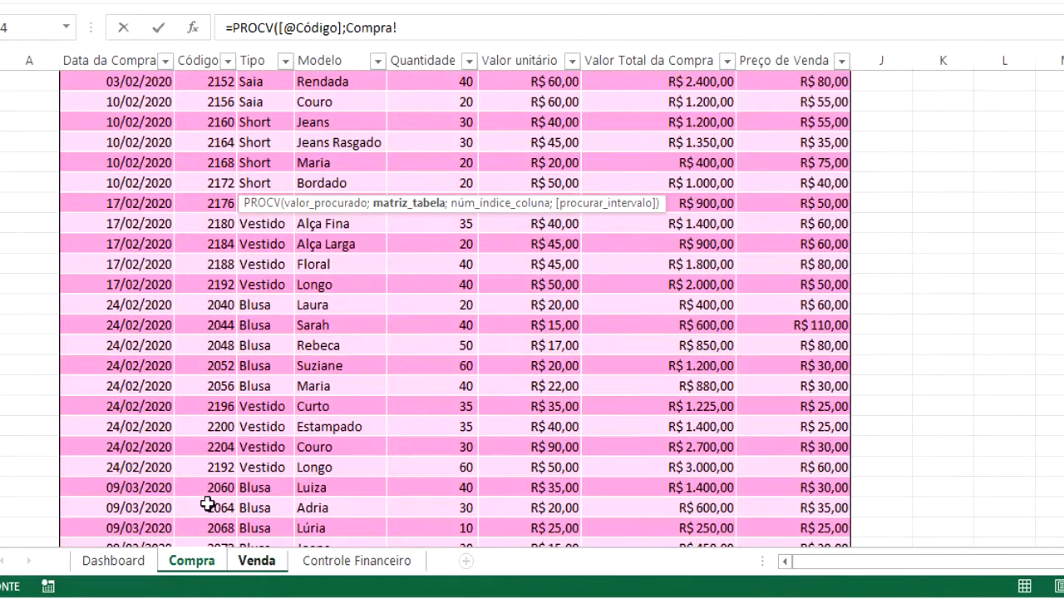
scroll(532, 287, "up", 11)
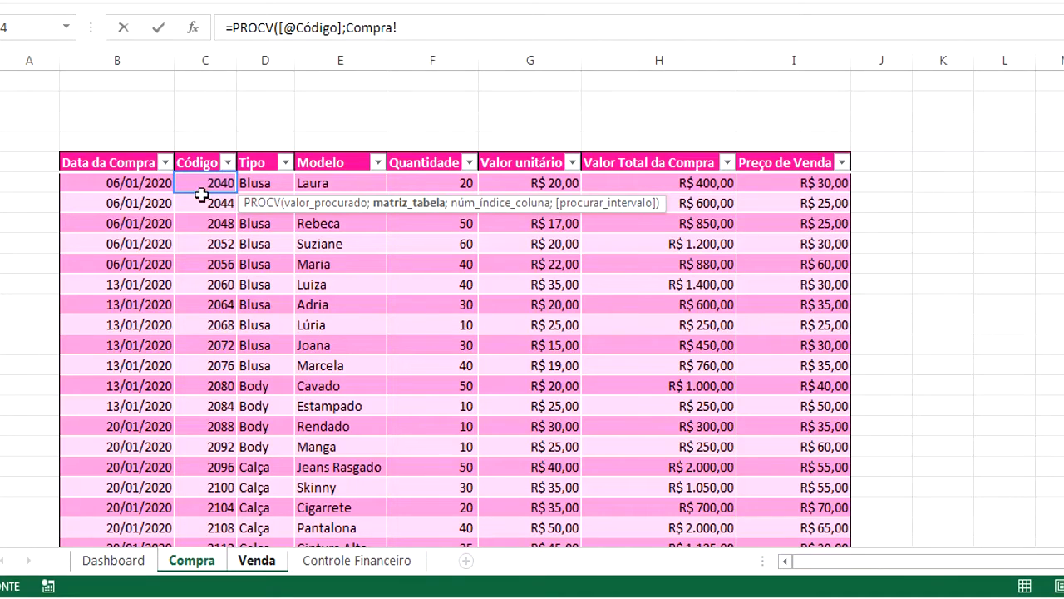
left_click(204, 52)
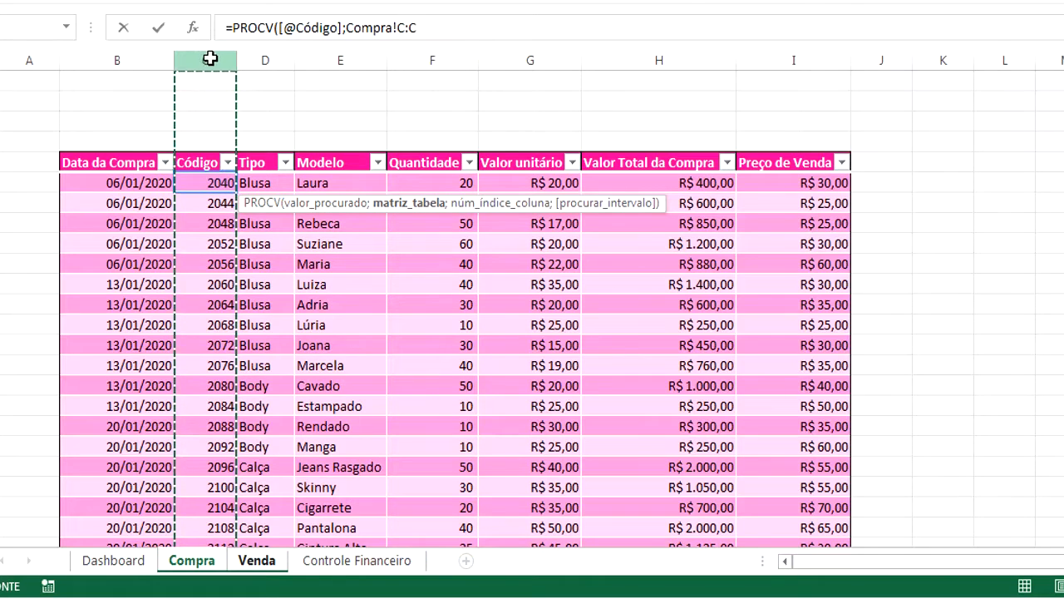
left_click_drag(210, 58, 280, 103)
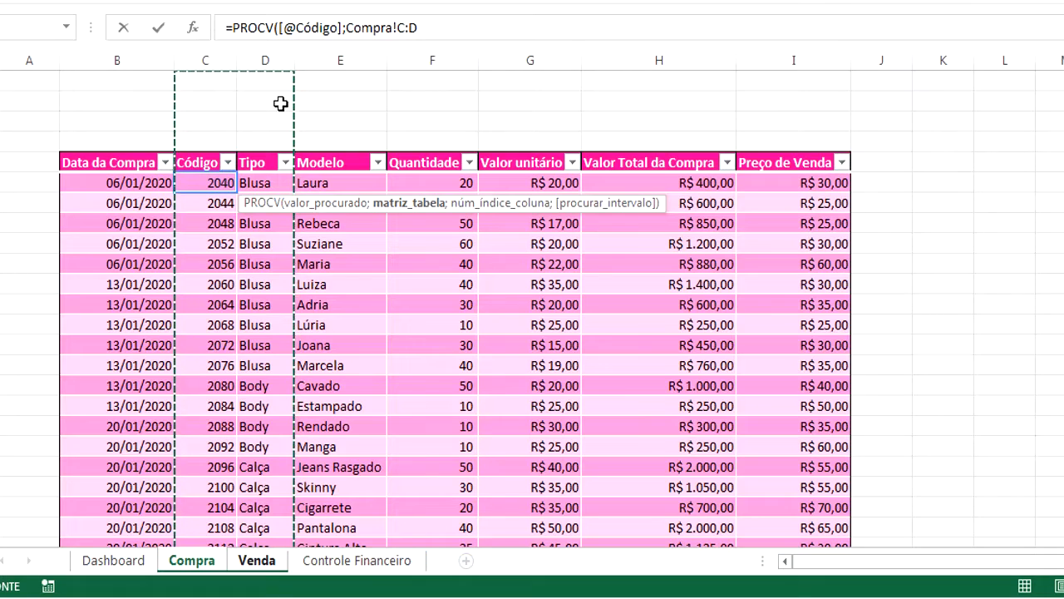
type(";")
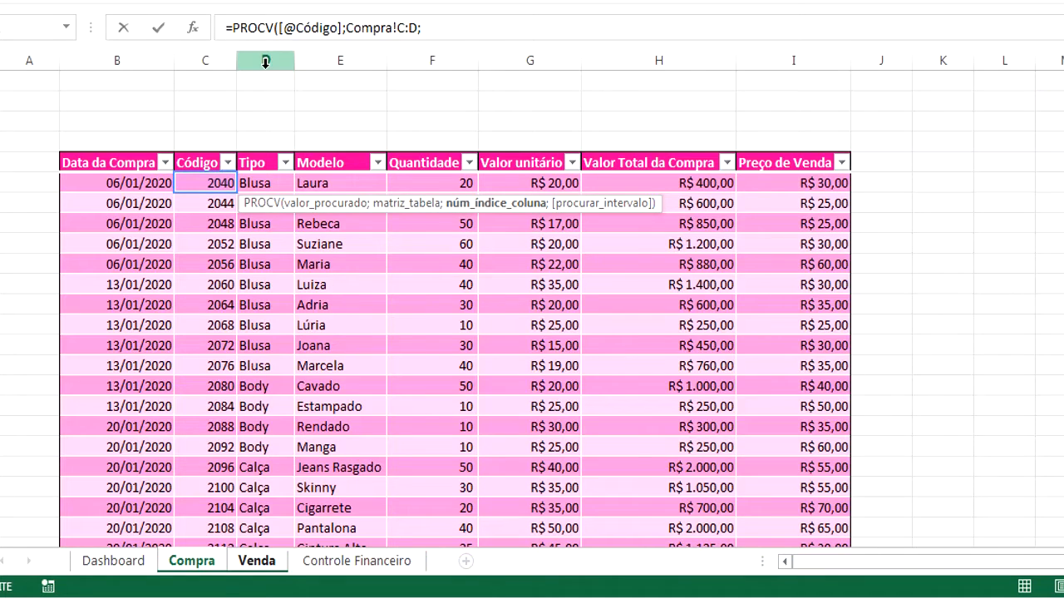
- Complete the PROCV formula with column index 2 and exact match 0, filling the Tipo column of the sales table
type("2;")
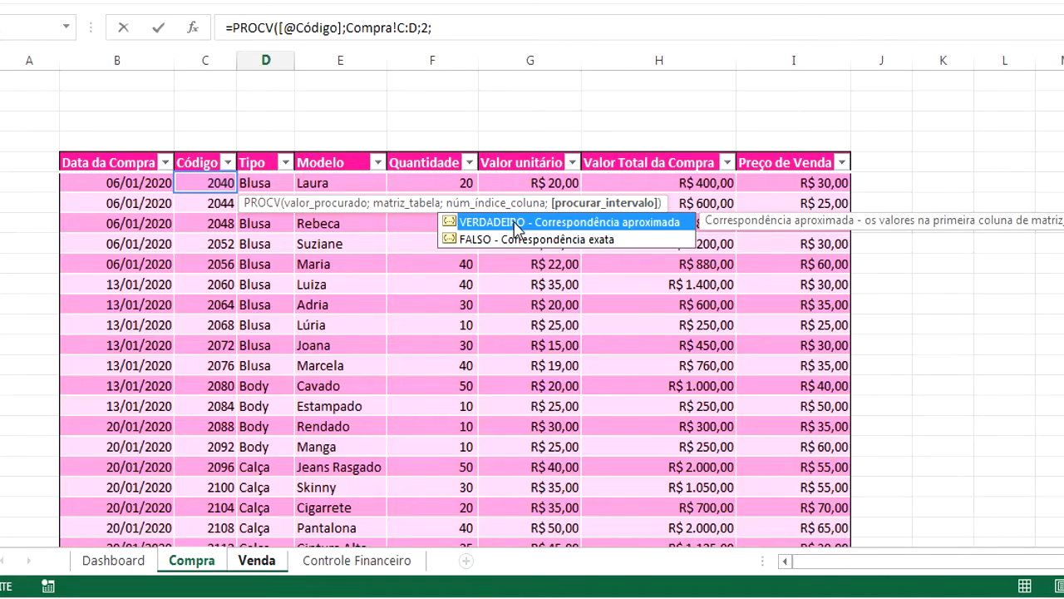
type("0")
type(")")
key("Return")
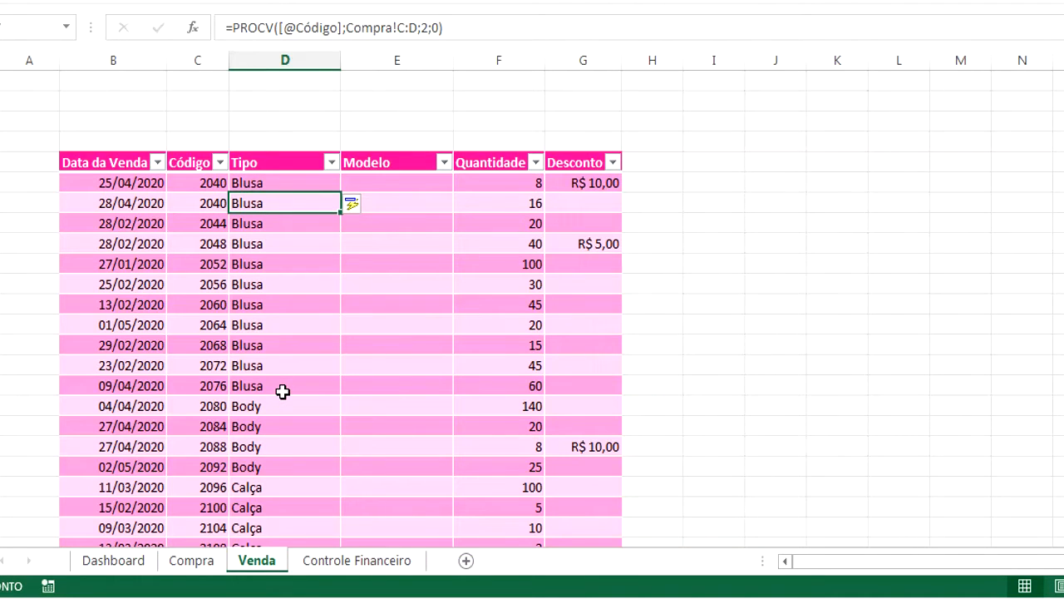
scroll(282, 392, "down", 14)
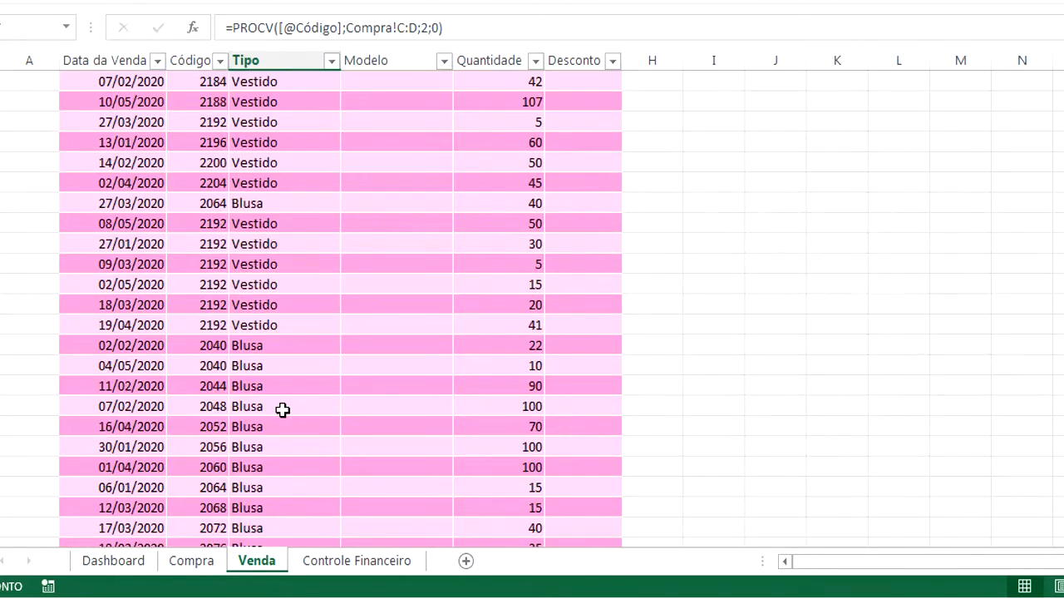
scroll(283, 409, "down", 6)
scroll(283, 409, "up", 20)
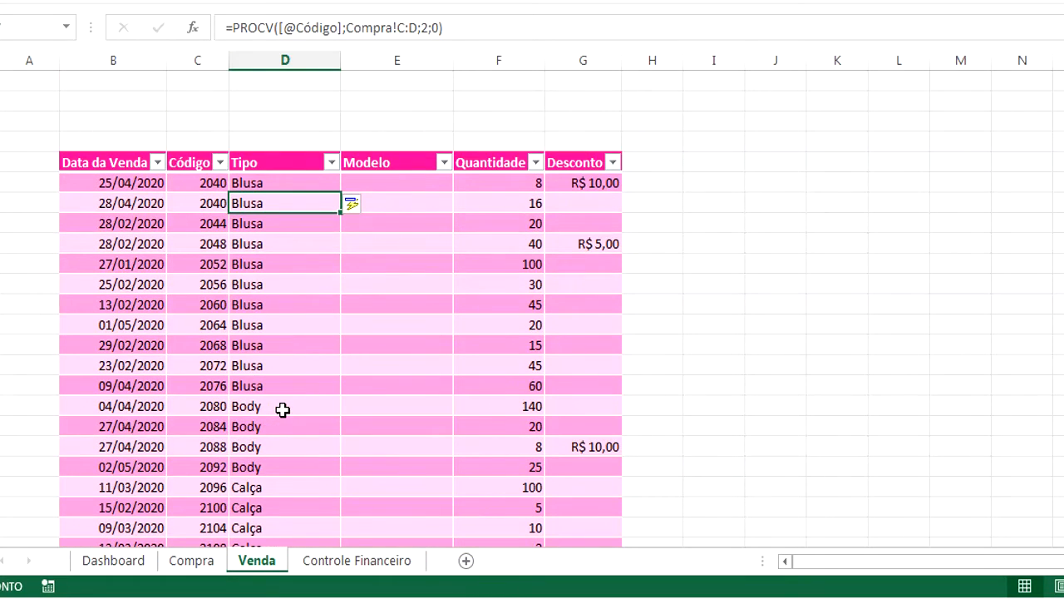
left_click(379, 182)
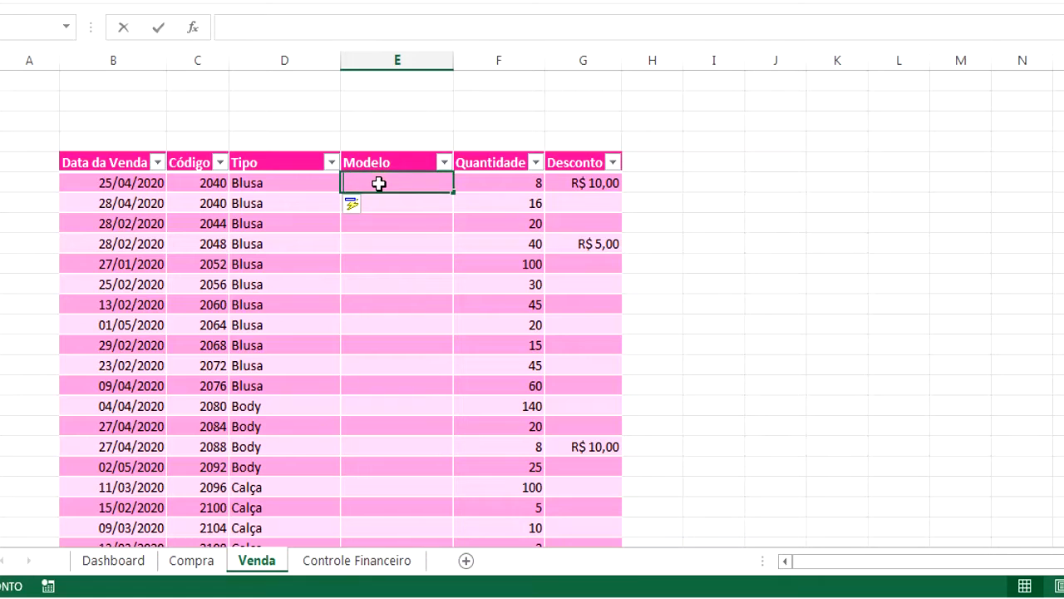
type("=PROCV")
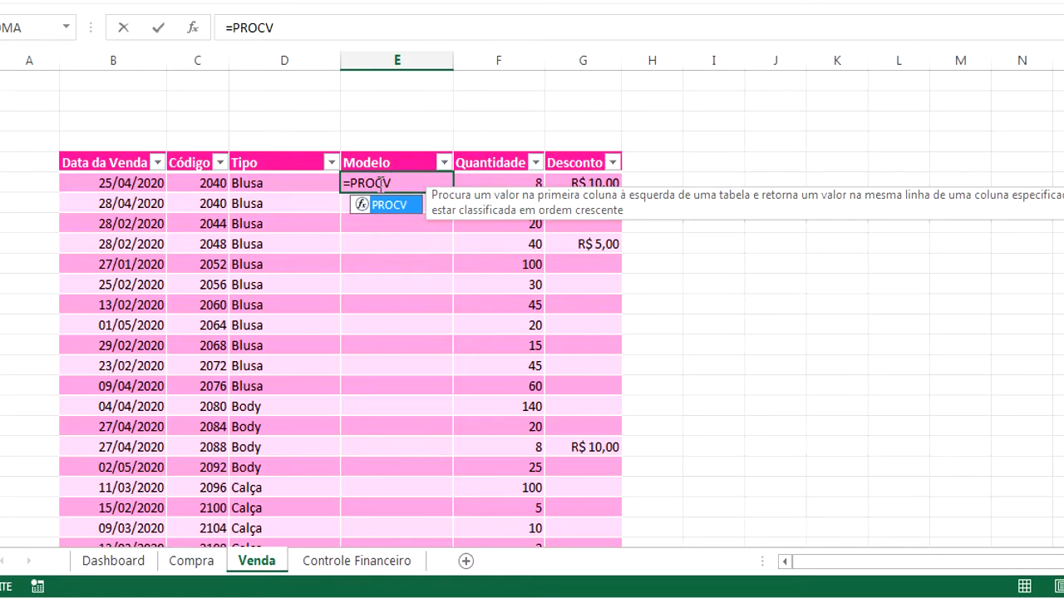
type("(")
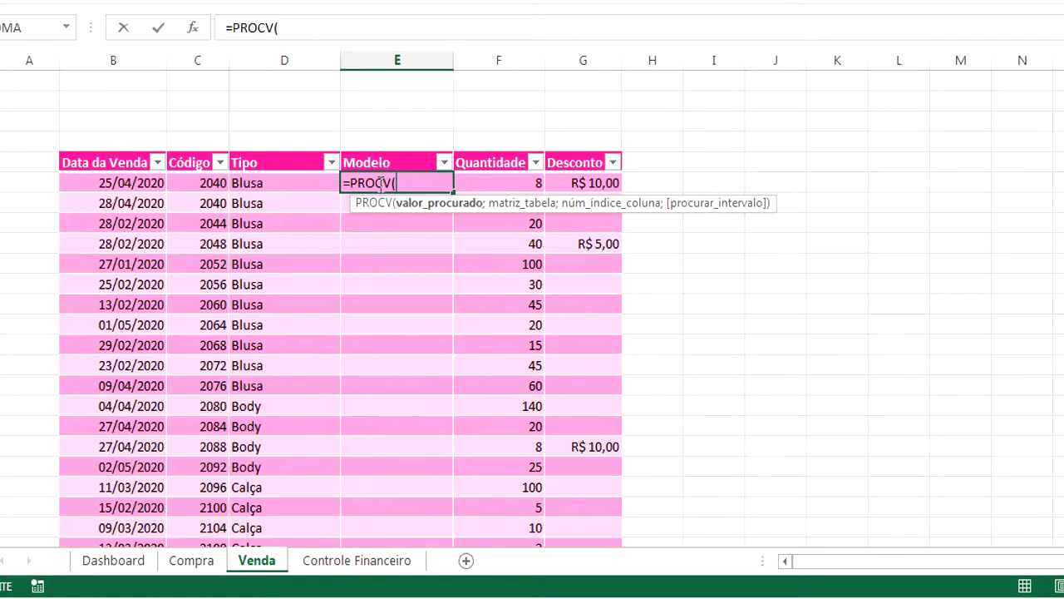
left_click(204, 182)
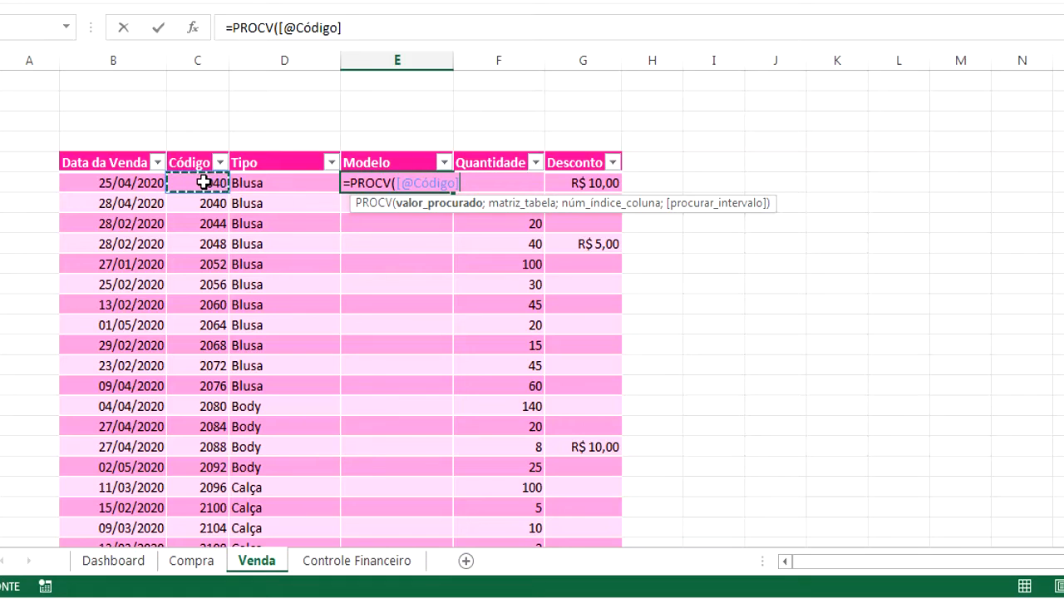
type(";")
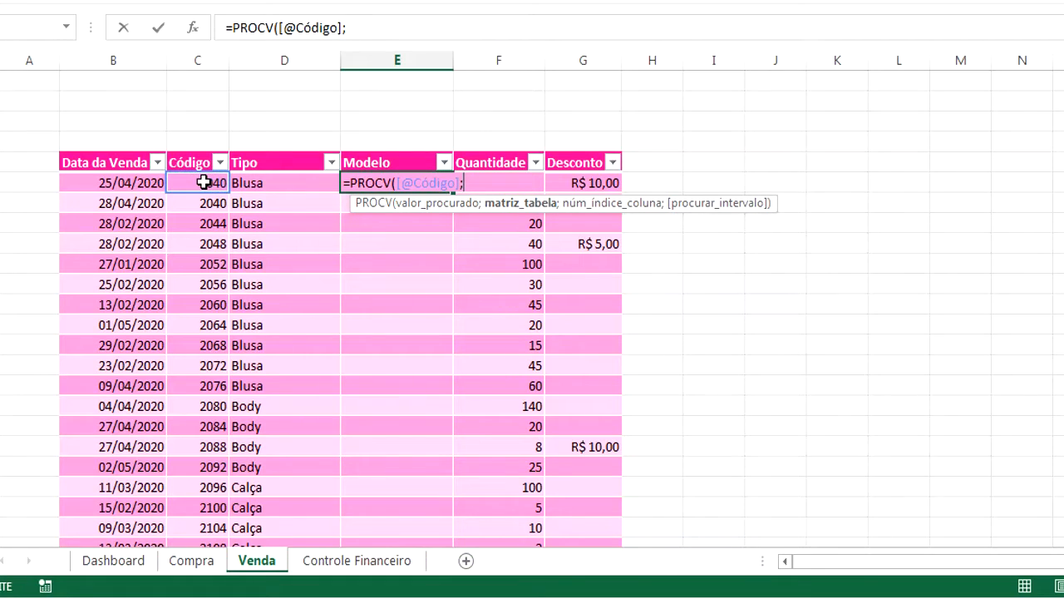
- Complete the Modelo PROCV with columns C:E of the Compra sheet as lookup table, column index 3 and exact match 0
left_click(210, 562)
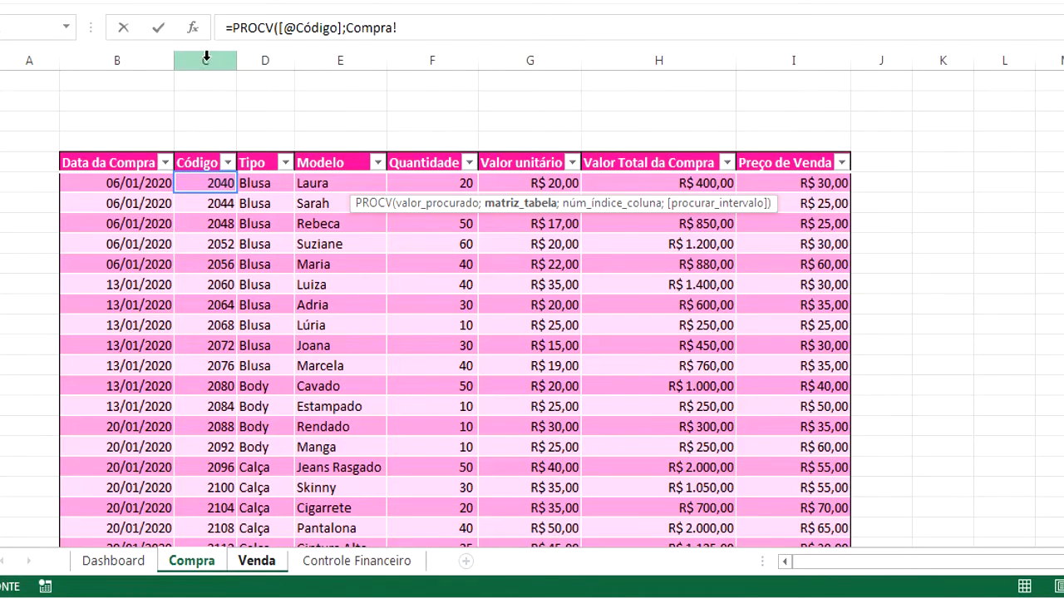
left_click_drag(207, 54, 306, 61)
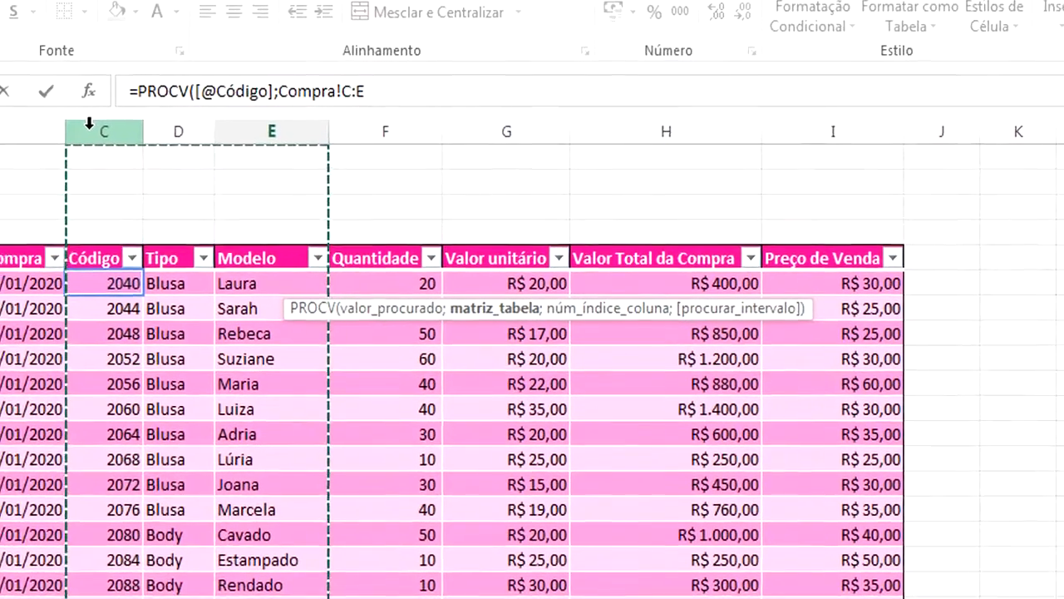
left_click(189, 63)
left_click_drag(124, 135, 250, 136)
type(";")
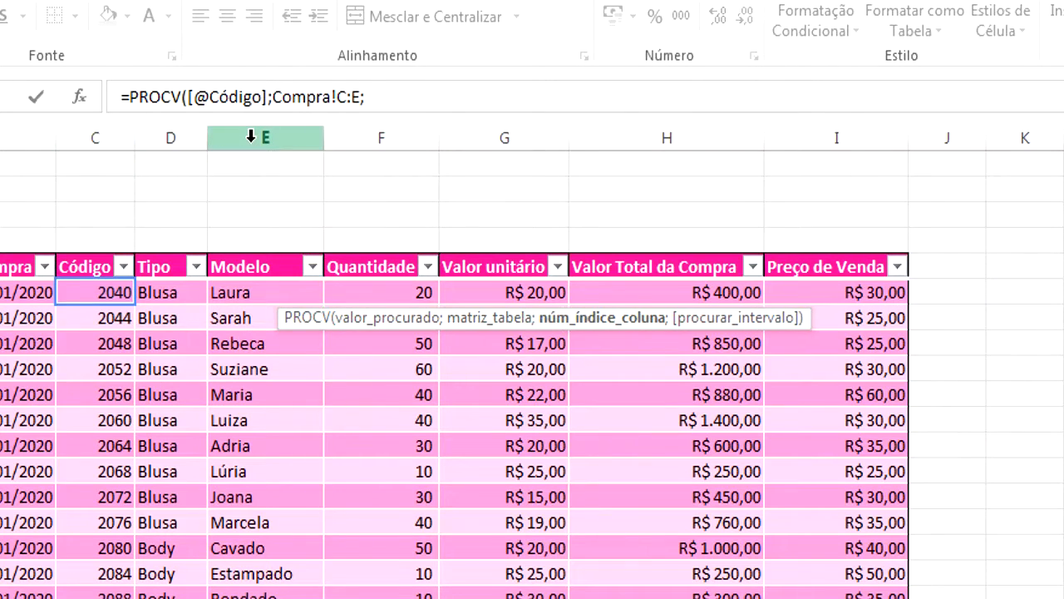
type("3;0")
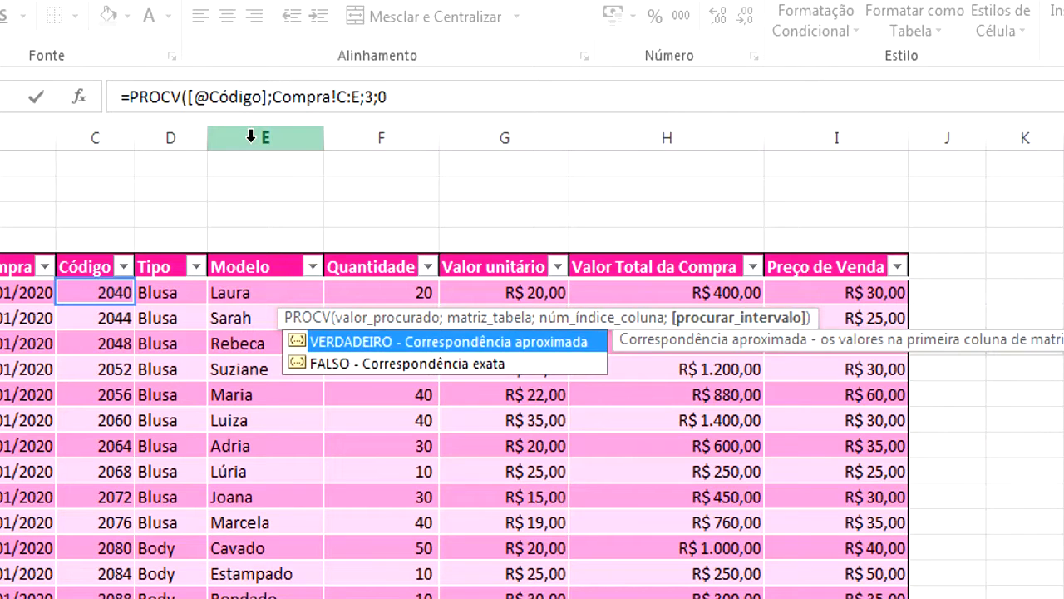
type(")")
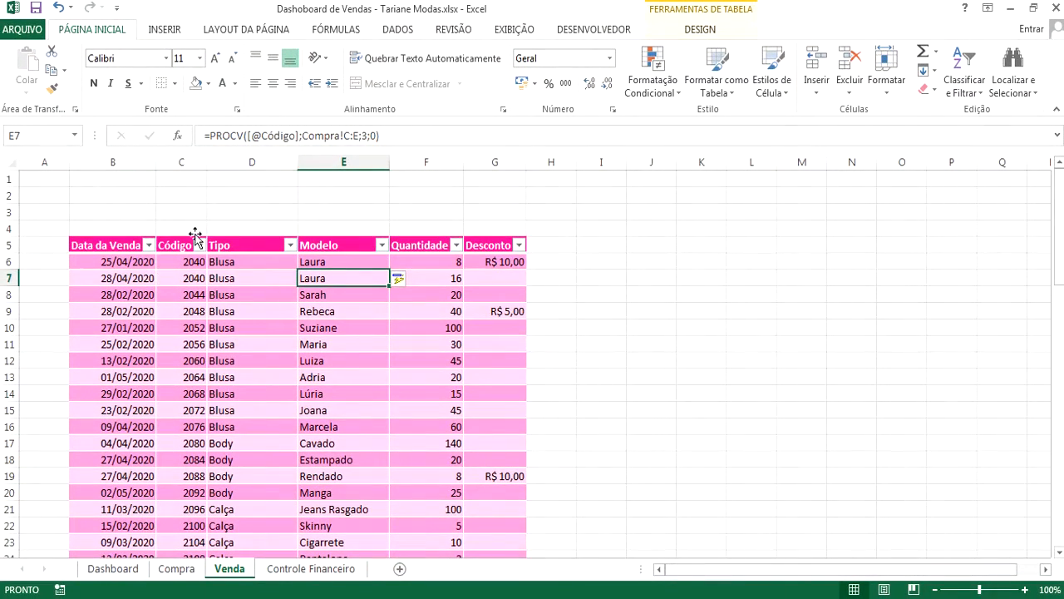
left_click(229, 243)
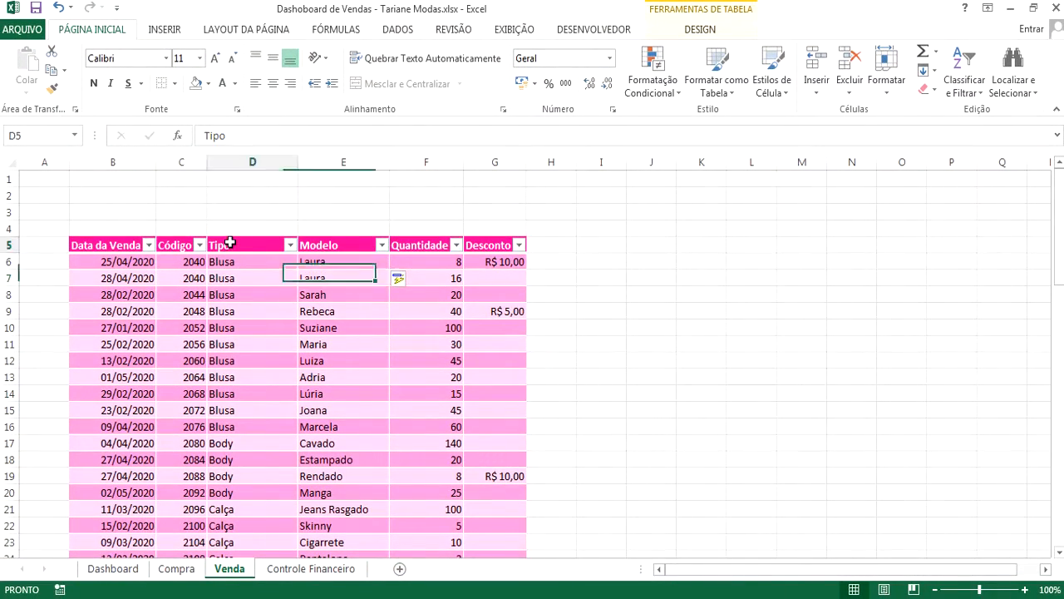
left_click(326, 232)
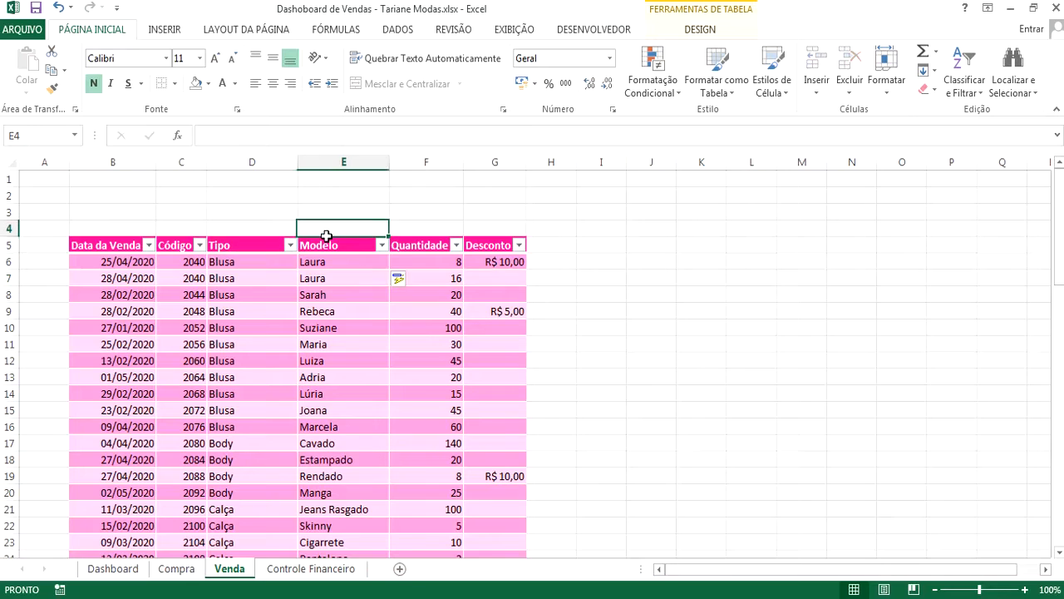
left_click(427, 247)
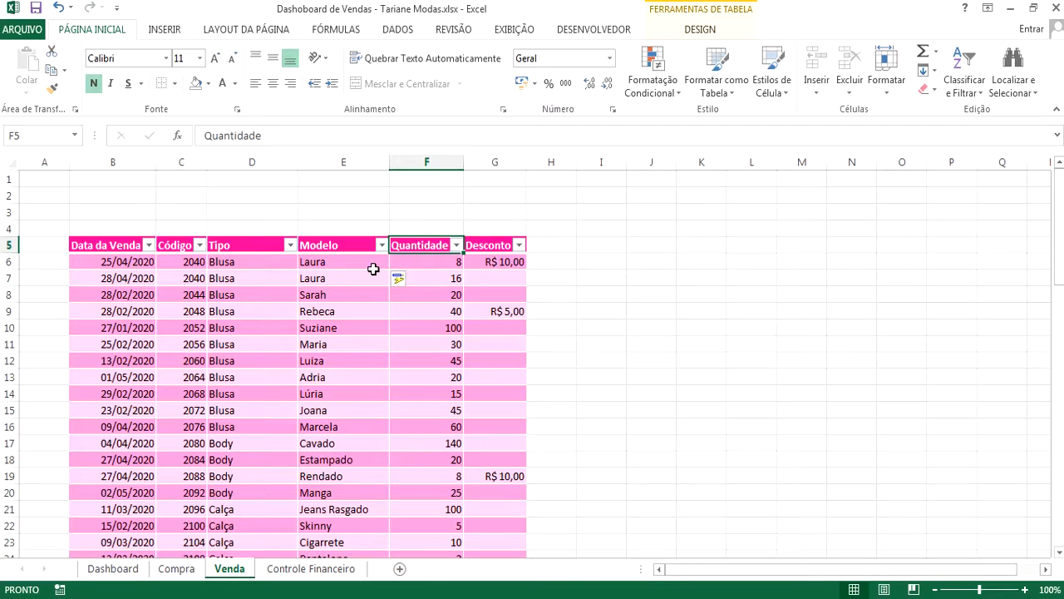
- Insert a new column between Quantidade and Desconto in the sales table
left_click(495, 158)
right_click(496, 156)
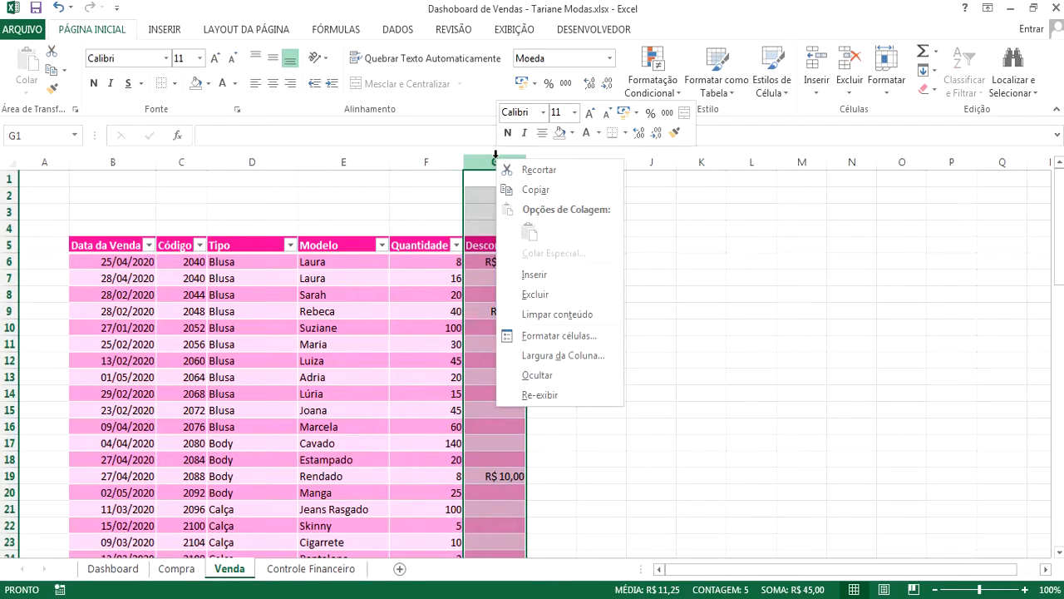
left_click(538, 274)
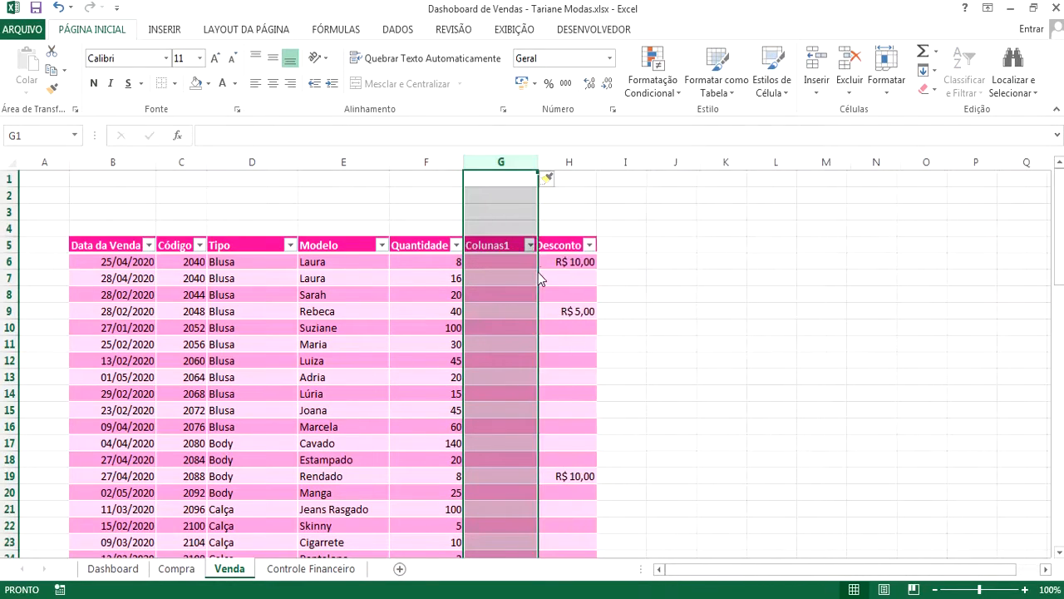
- Name the new column header "Valor Total de Venda" and fit the column width to it
left_click(489, 243)
double_click(489, 243)
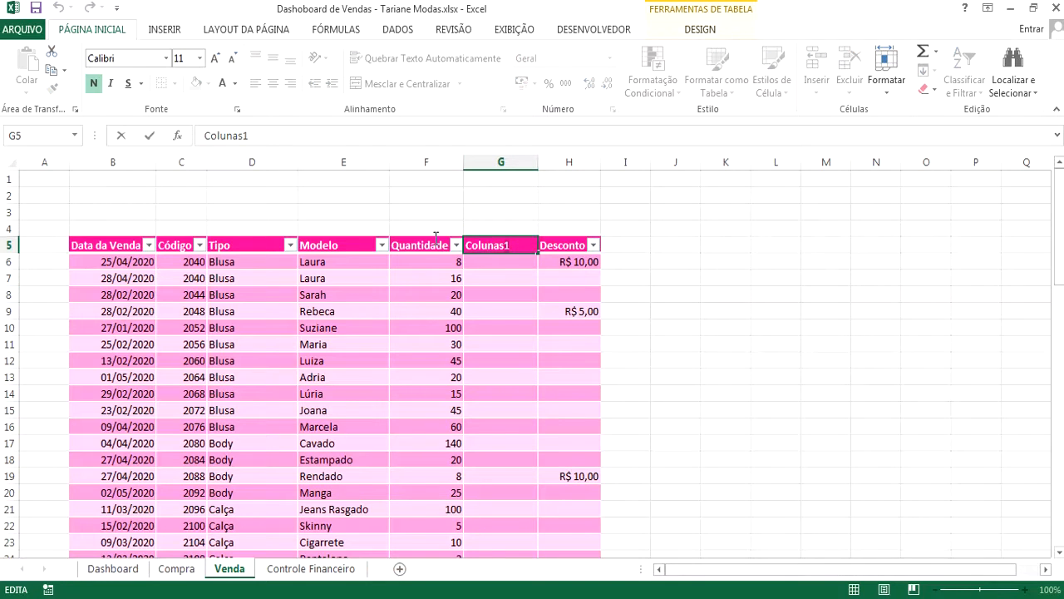
type("v")
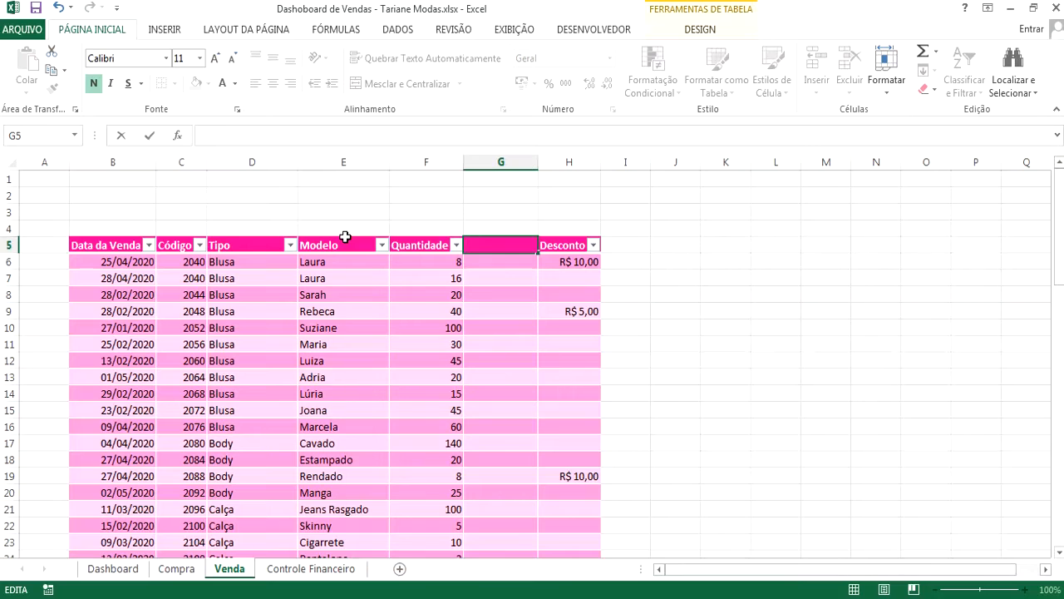
type("alor tot")
key("BackSpace")
key("BackSpace")
key("BackSpace")
key("BackSpace")
type("Total de V")
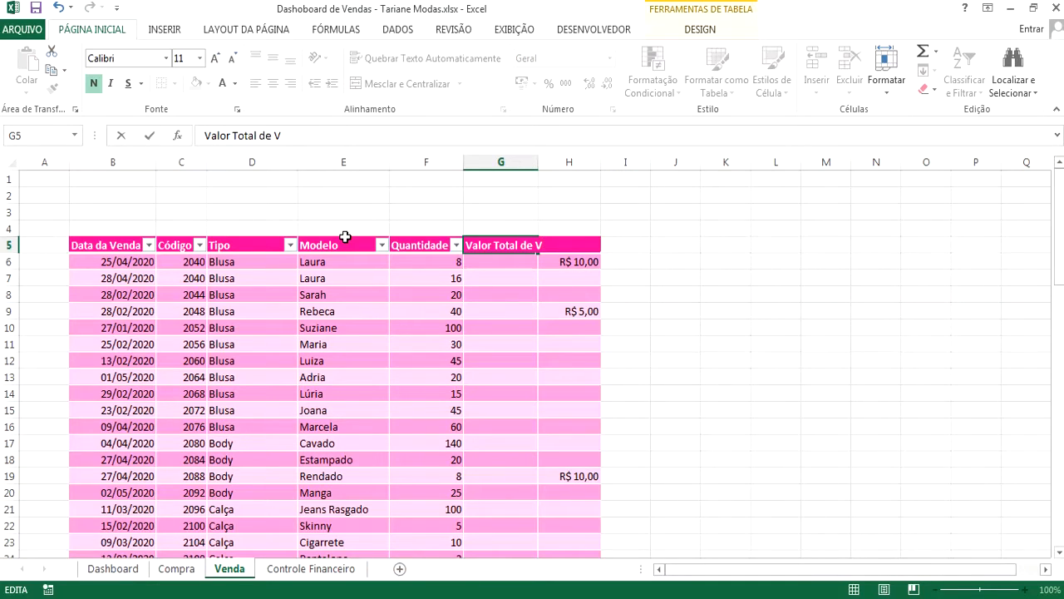
type("nnda")
key("Return")
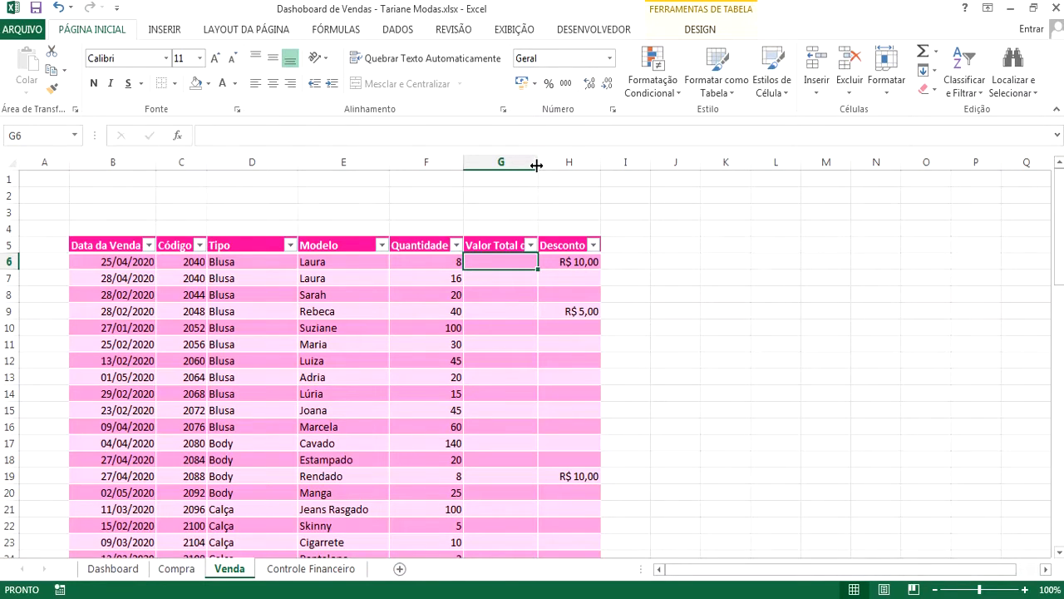
double_click(536, 166)
- Shorten the new column header to "Valor de Venda" and refit the column width
double_click(523, 245)
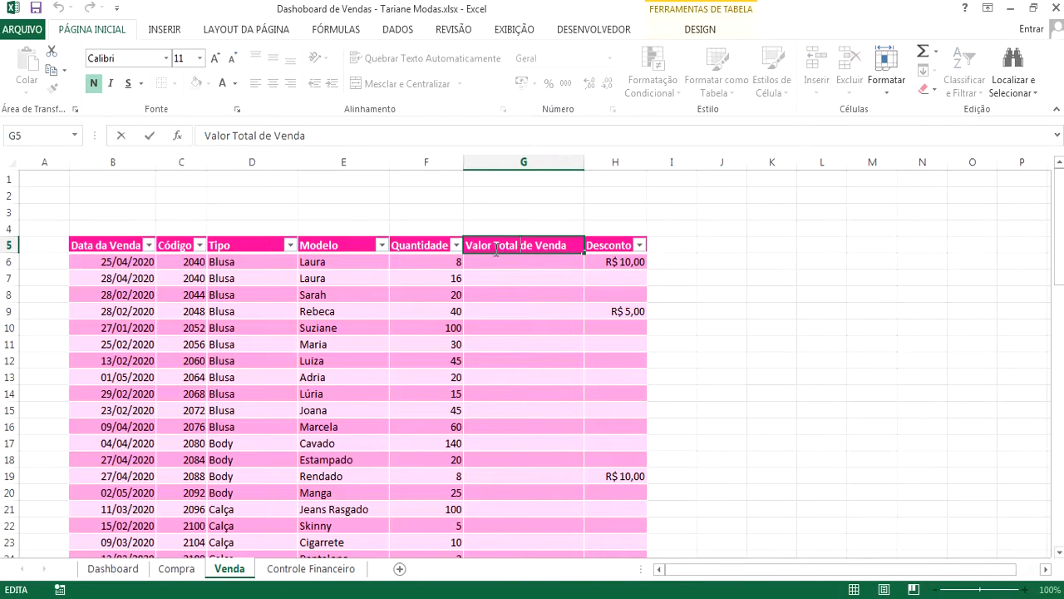
left_click_drag(496, 244, 522, 245)
key("Delete")
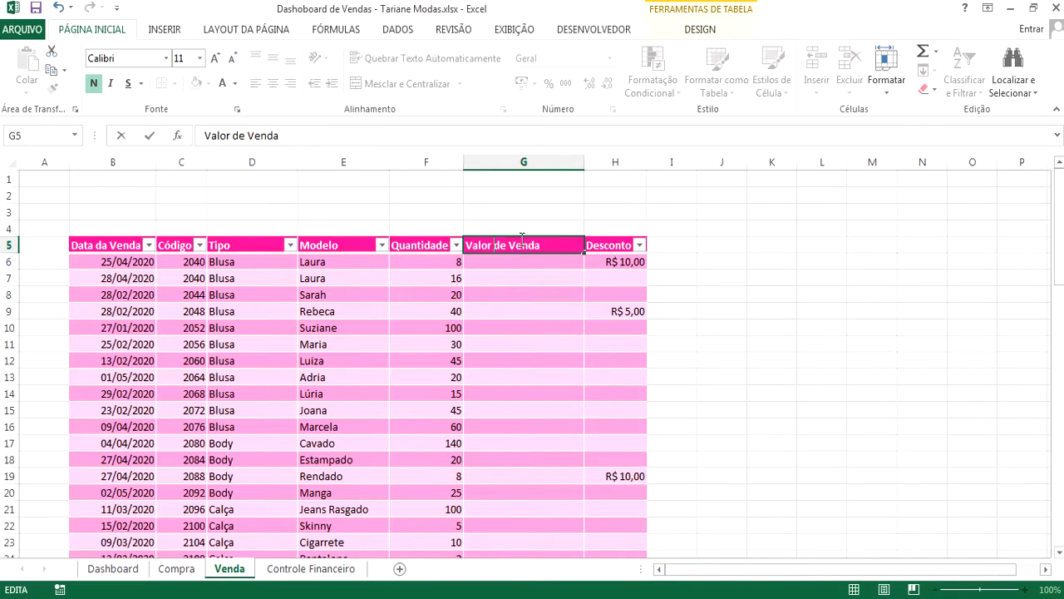
left_click(575, 200)
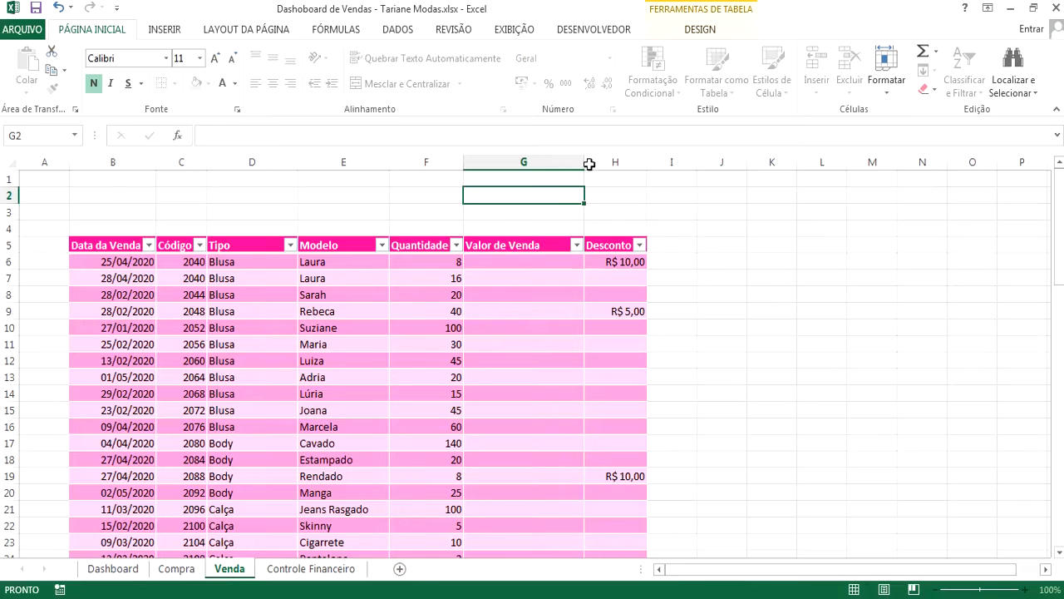
double_click(584, 162)
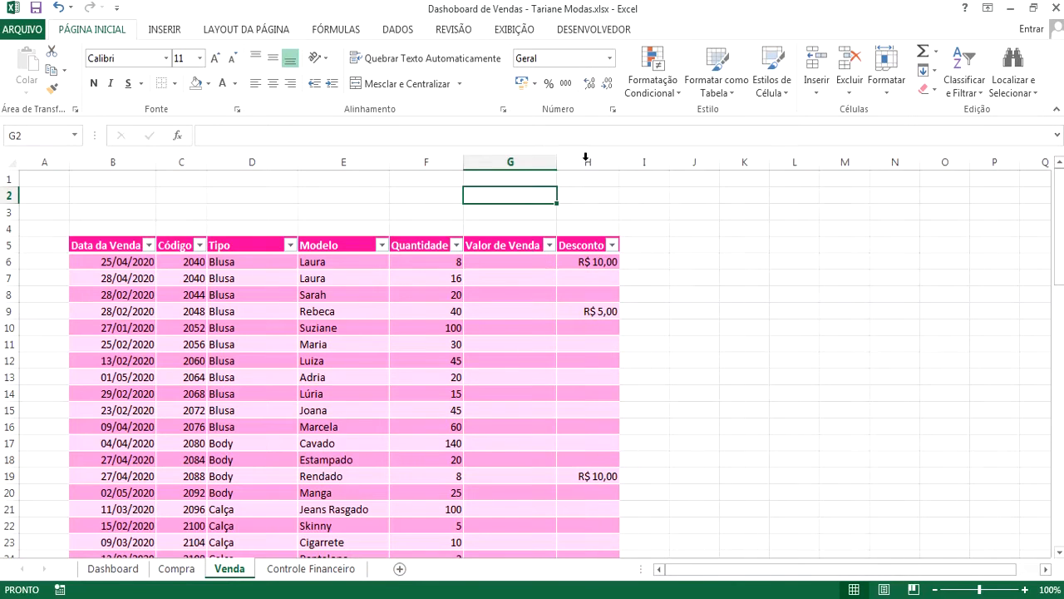
left_click(490, 264)
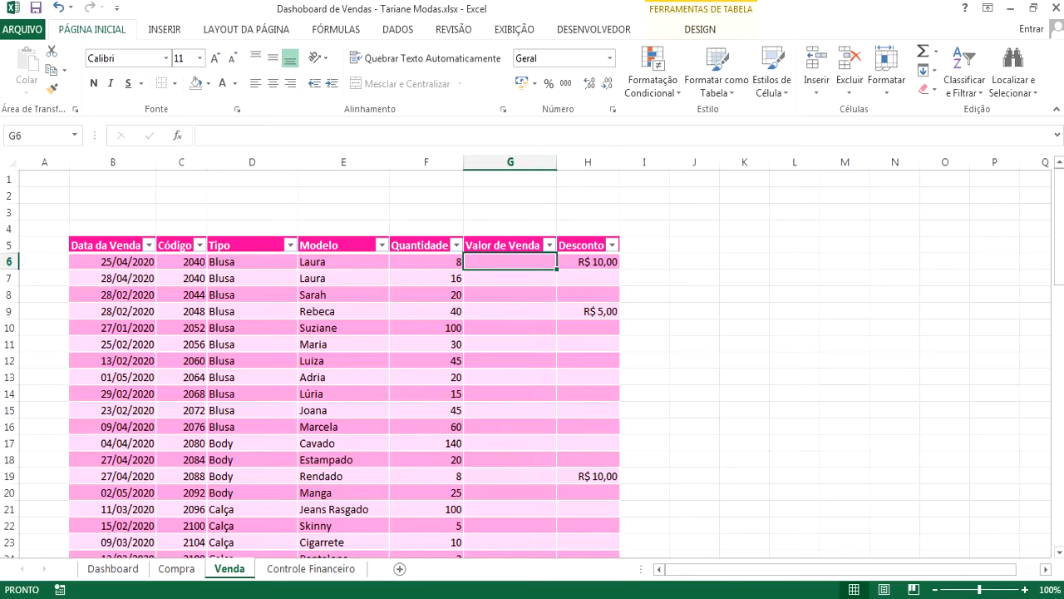
left_click(176, 569)
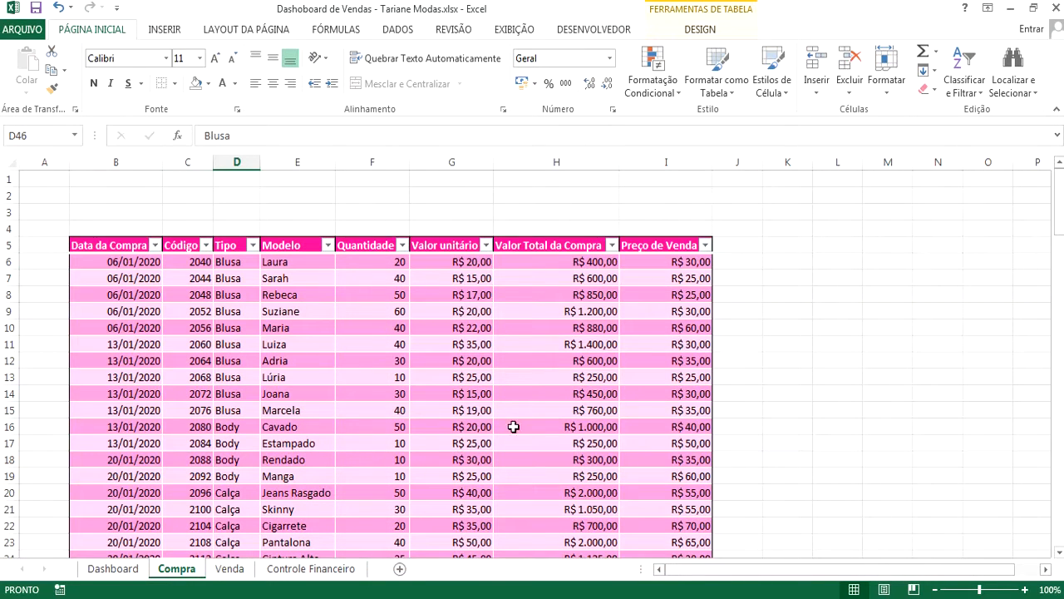
left_click(679, 261)
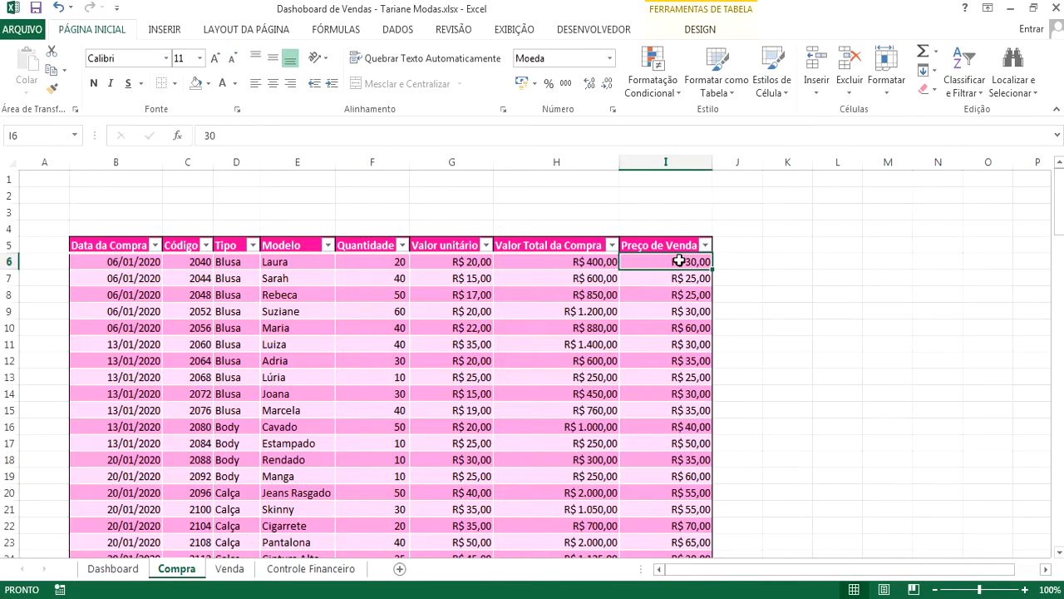
left_click(226, 570)
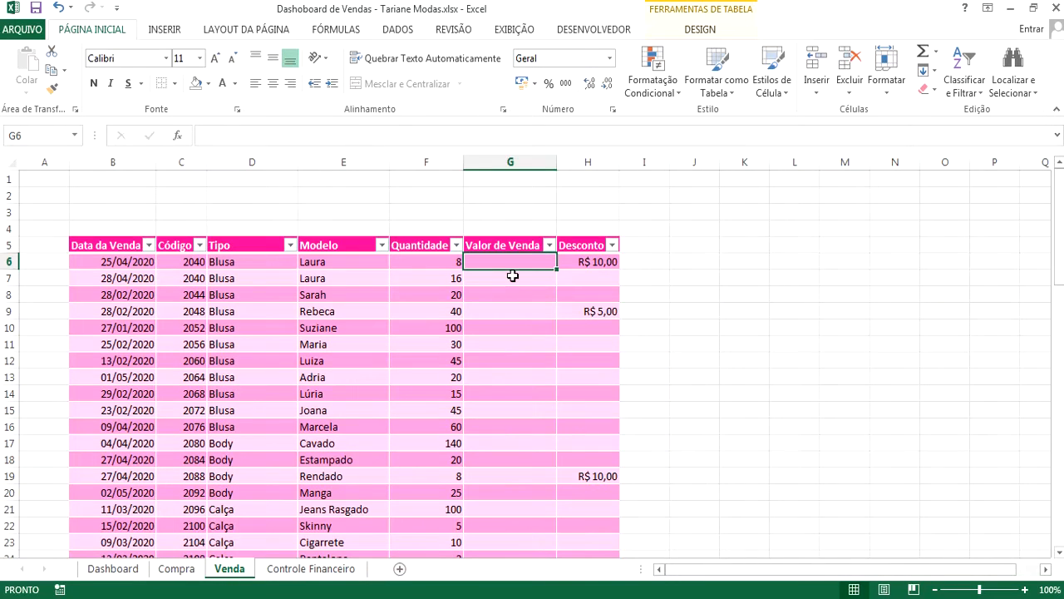
type("=pr")
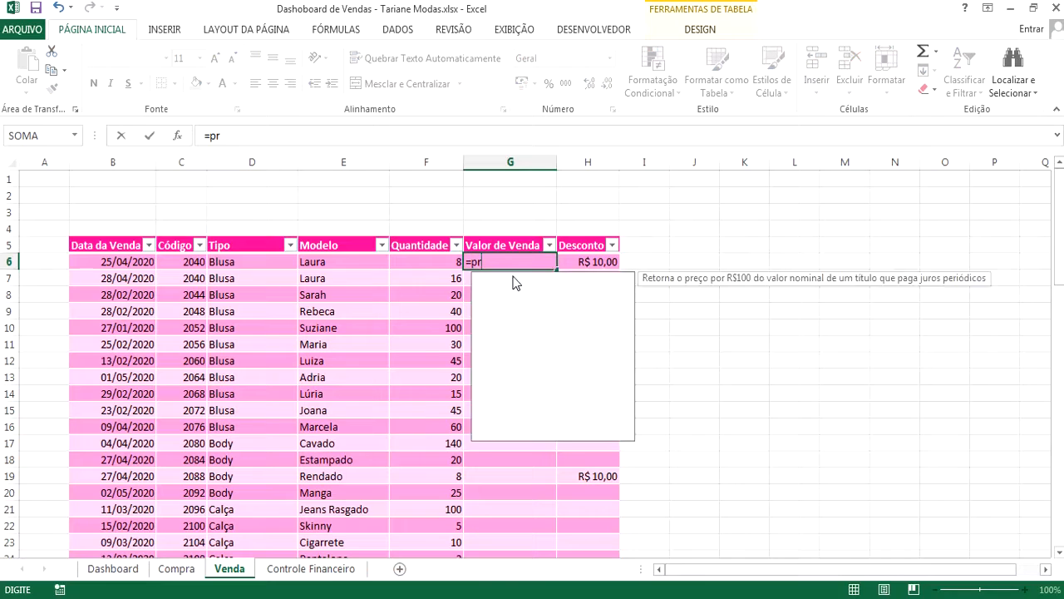
type("ocv(")
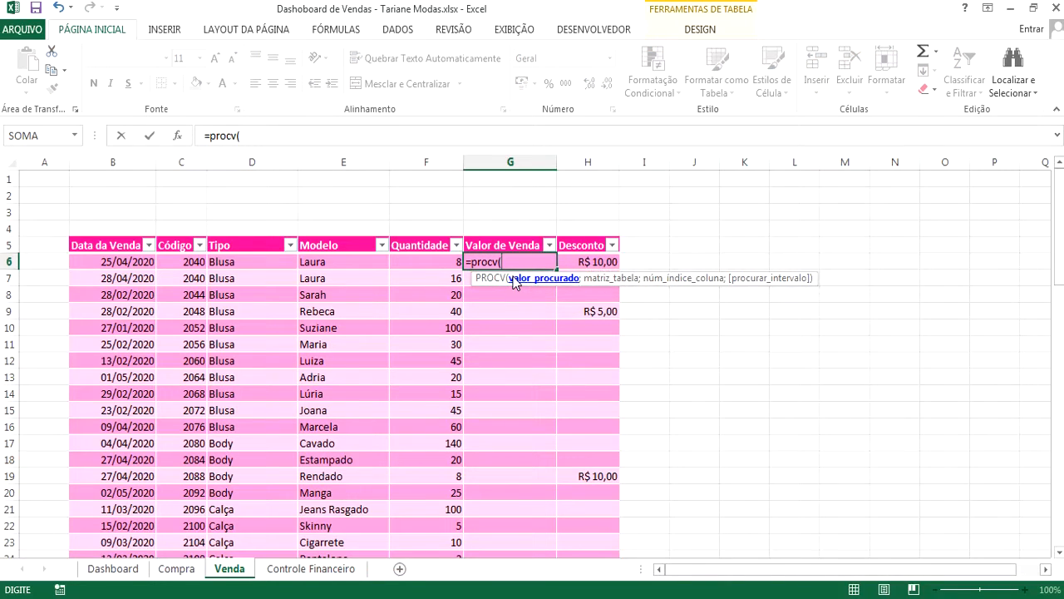
left_click(176, 262)
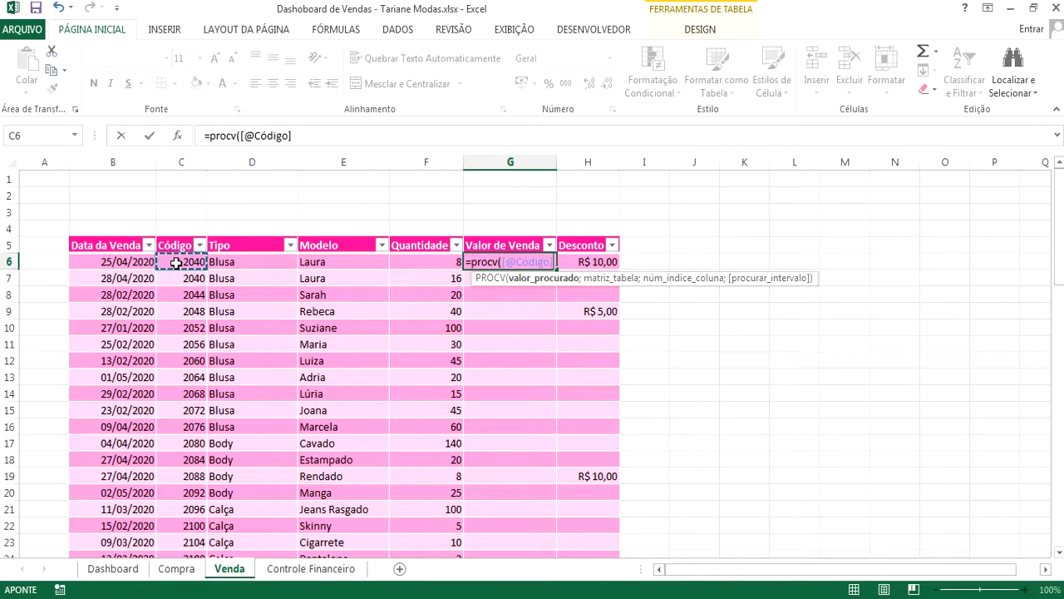
type(";")
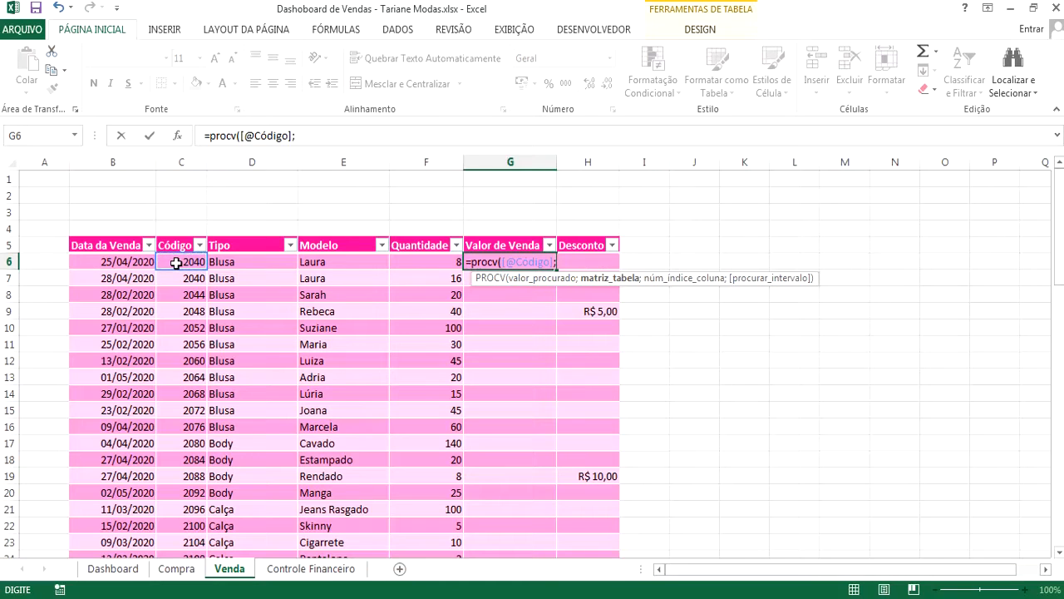
- Set the Valor de Venda PROCV lookup table to columns C:I of the Compra sheet
left_click(176, 570)
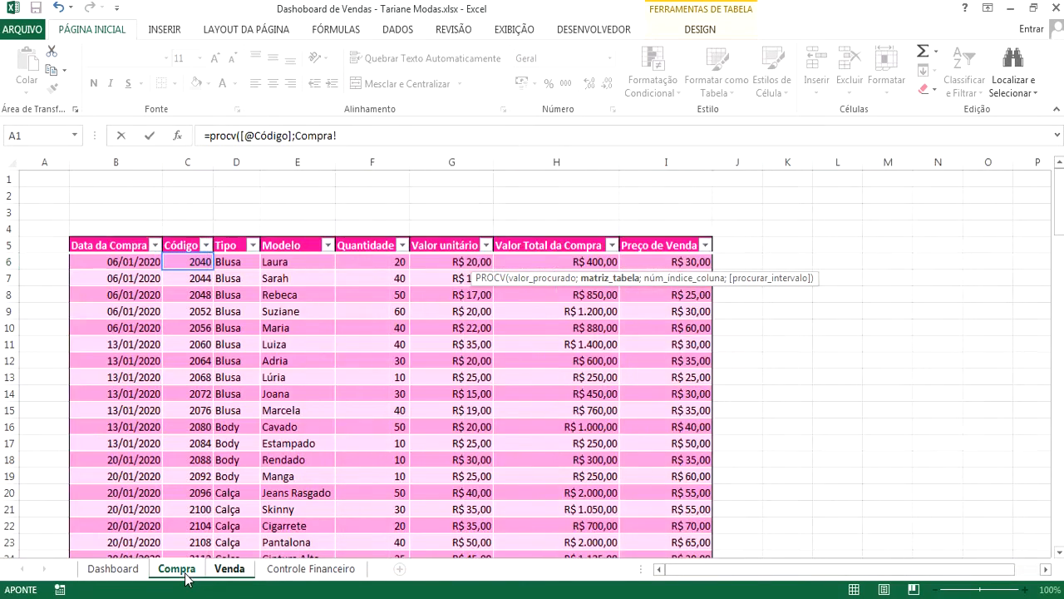
left_click_drag(187, 159, 641, 192)
type(";")
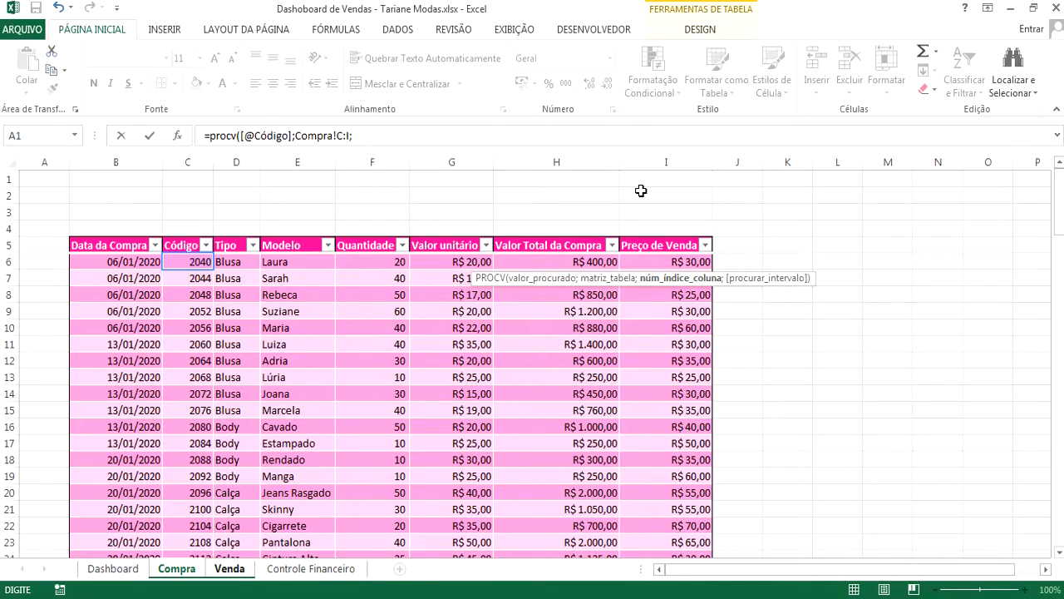
type("7;")
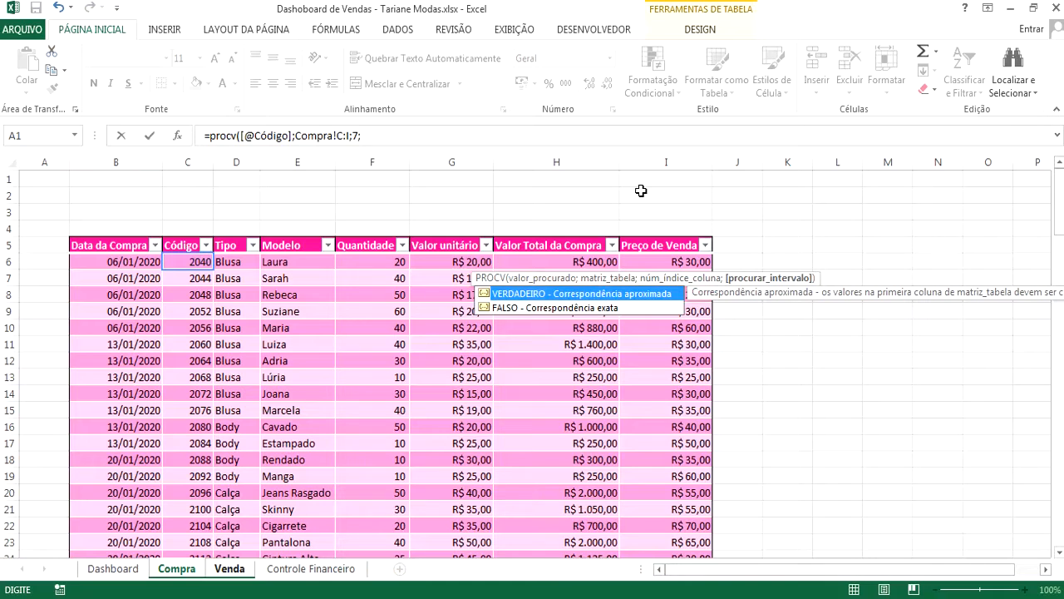
type("0)")
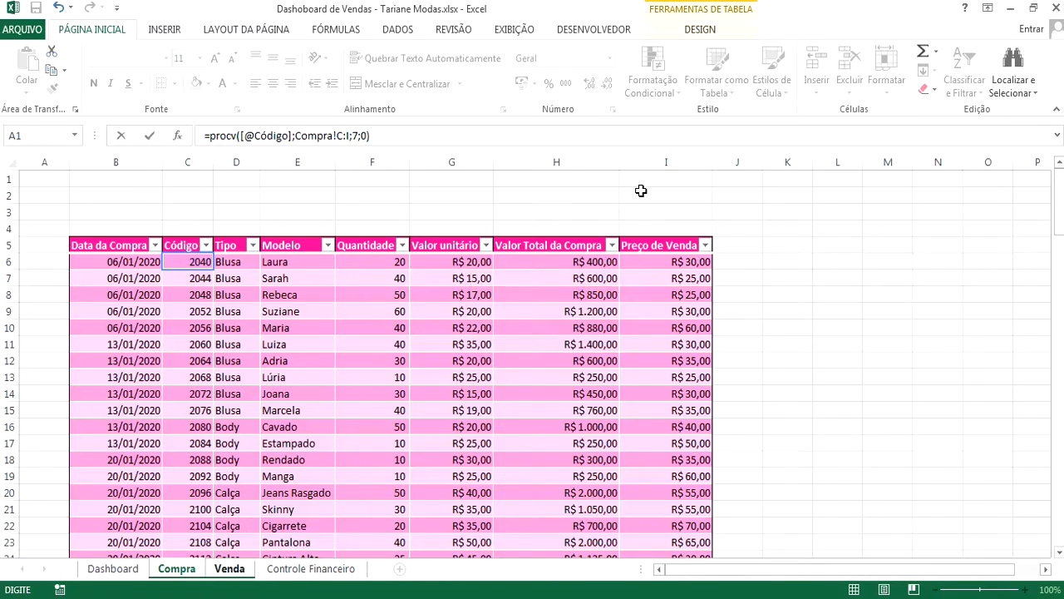
key("Return")
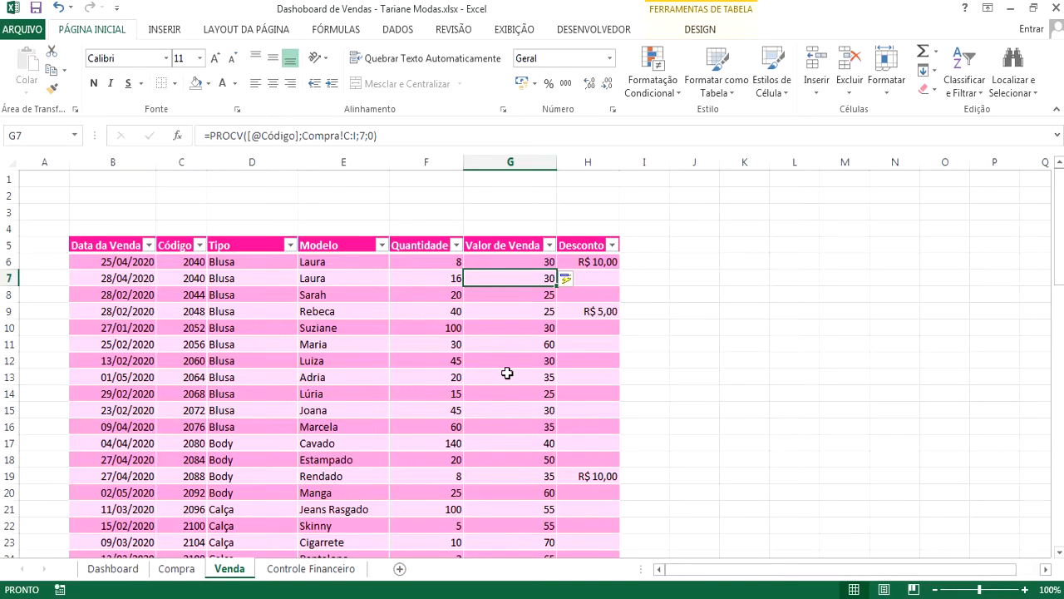
- Format the whole Valor de Venda column as Moeda with the R$ symbol and two decimal places
left_click(509, 159)
right_click(509, 262)
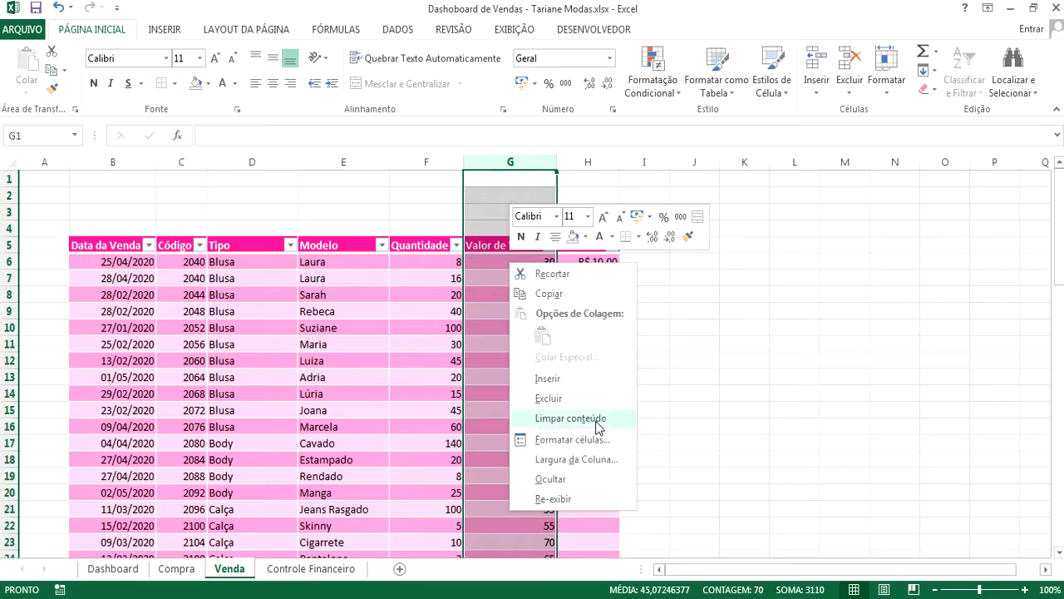
left_click(584, 439)
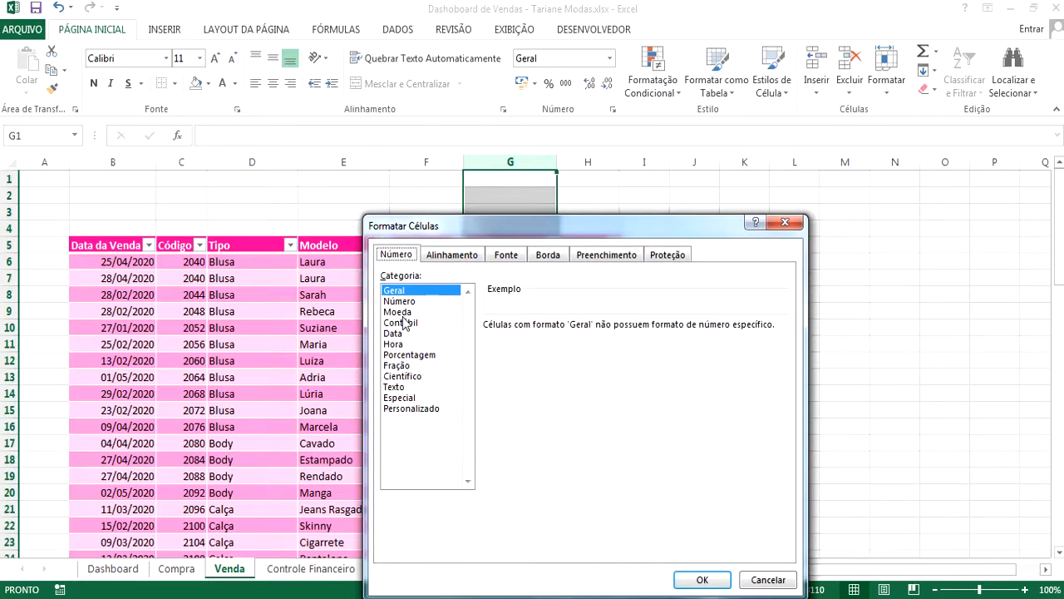
left_click(403, 313)
left_click(703, 580)
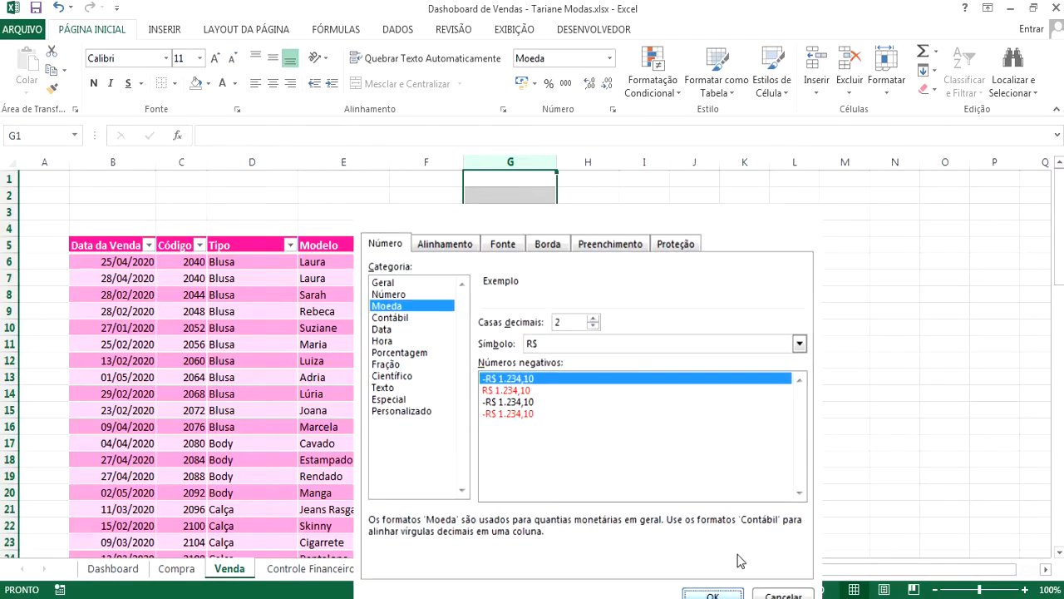
left_click(856, 308)
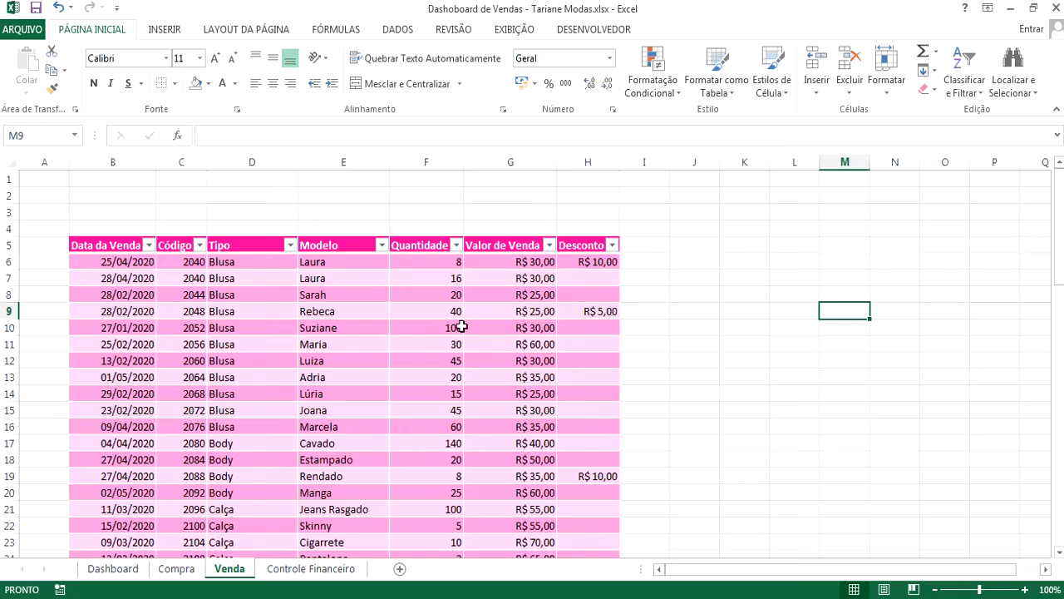
left_click(284, 274)
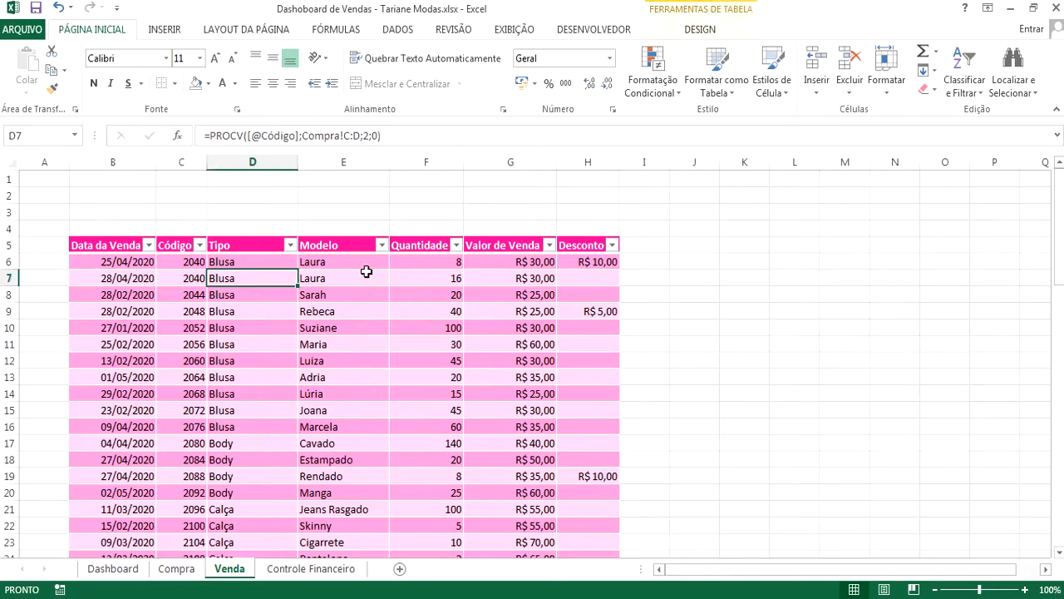
left_click(370, 276)
left_click(511, 294)
left_click(618, 261)
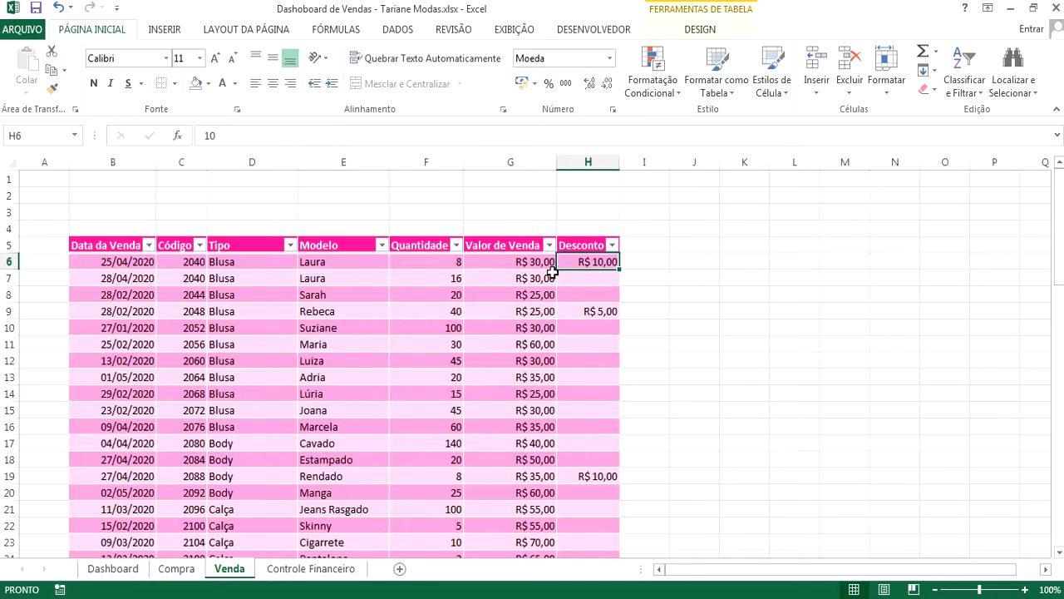
- Add a "Valor Total de Venda" column header in I5 beside Desconto and widen the column to fit it
left_click(643, 245)
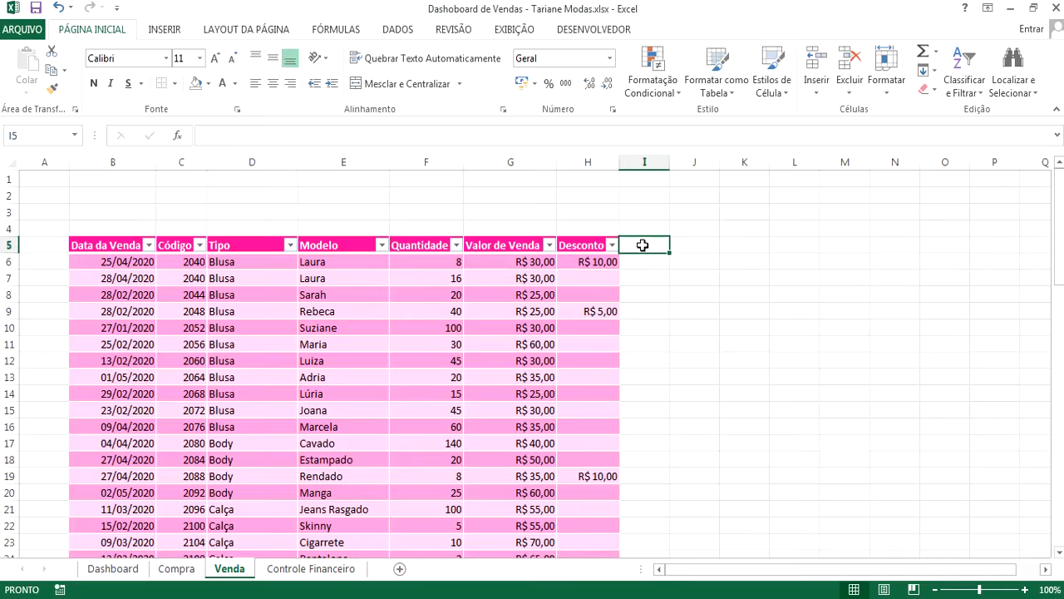
type("Va")
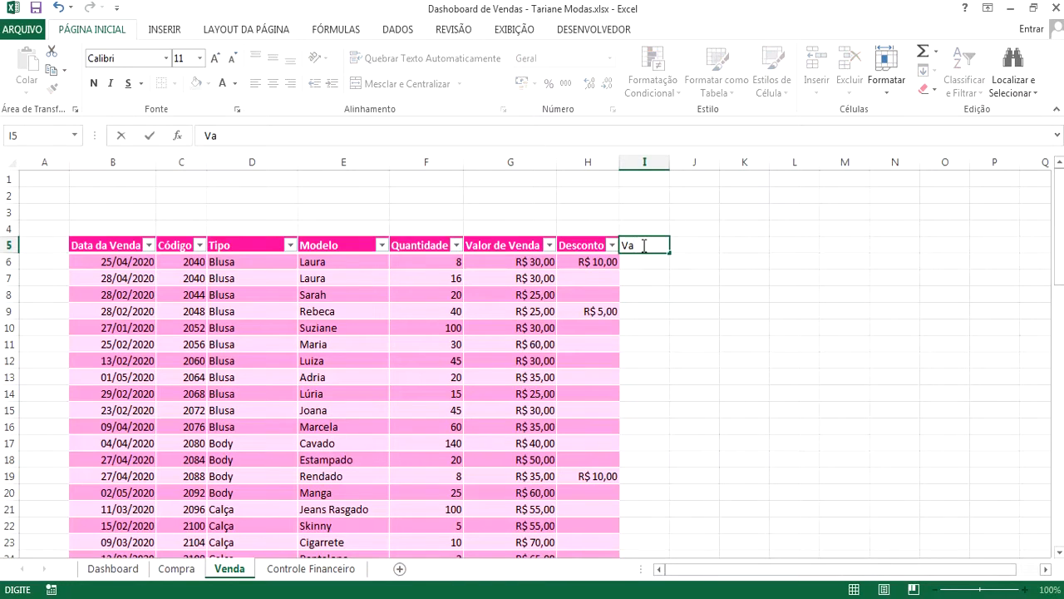
key("BackSpace")
key("BackSpace")
key("BackSpace")
key("BackSpace")
type("Total de Venda")
key("Return")
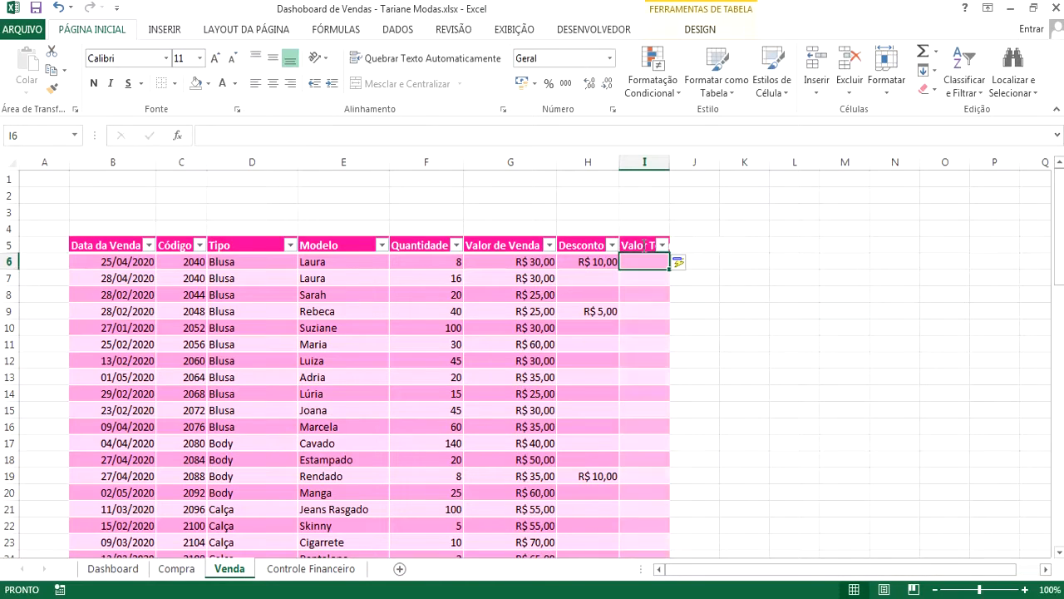
left_click_drag(671, 162, 674, 162)
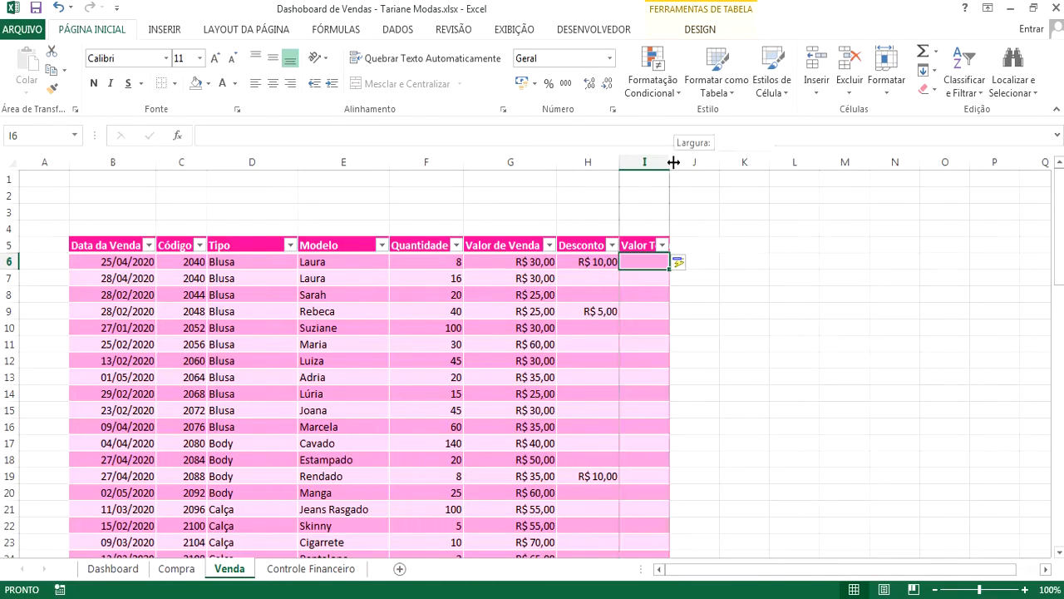
double_click(673, 162)
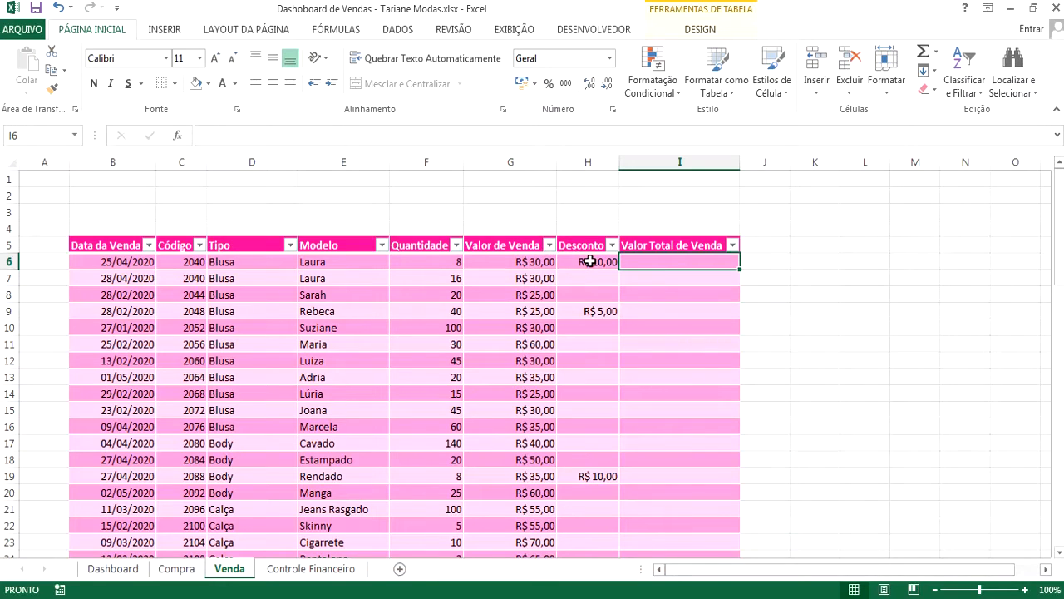
type("=")
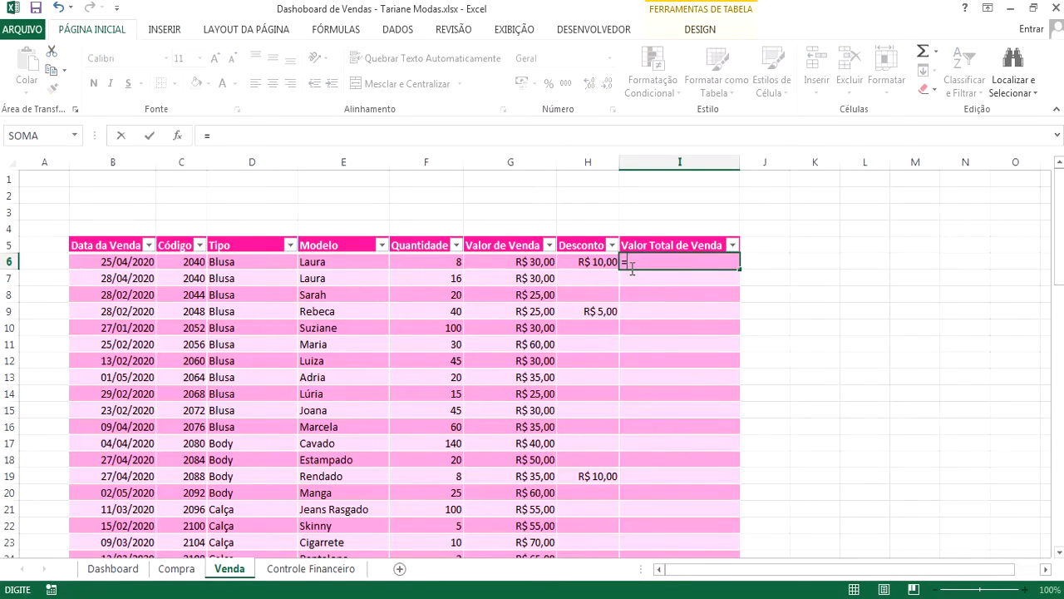
left_click(447, 265)
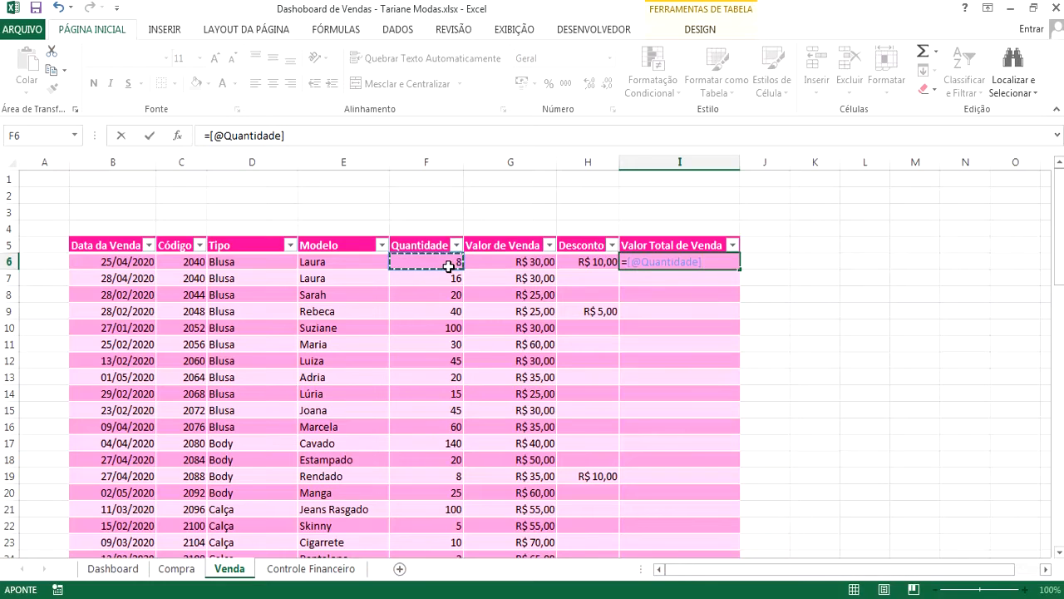
type("*")
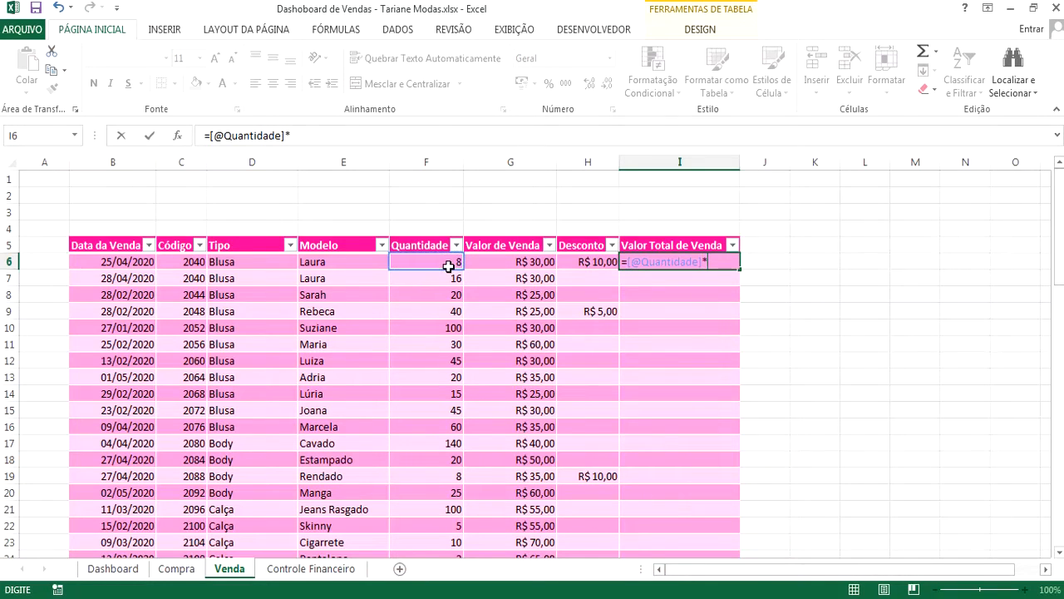
left_click(526, 265)
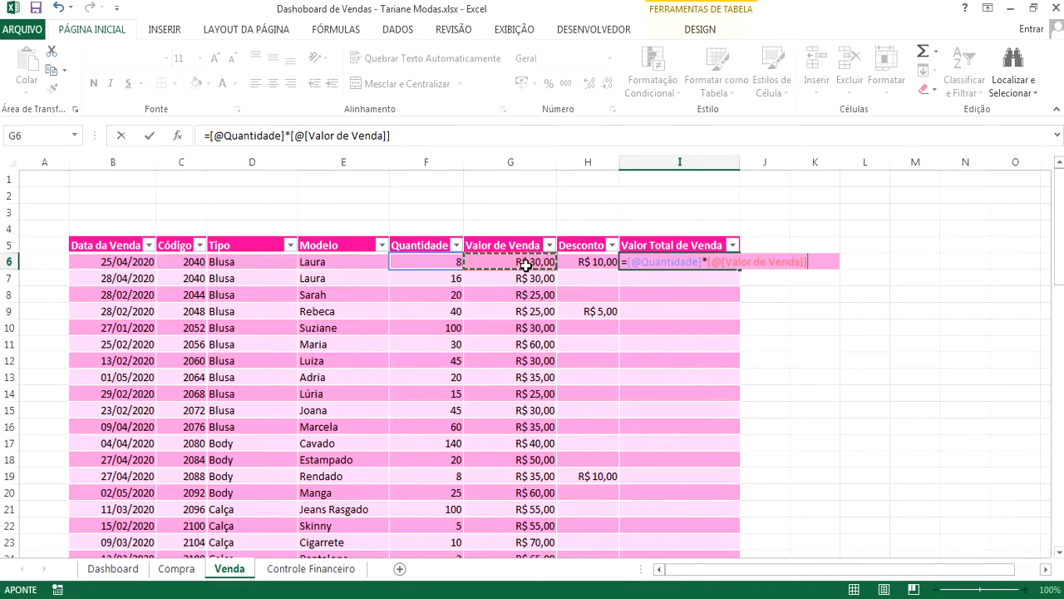
type("-")
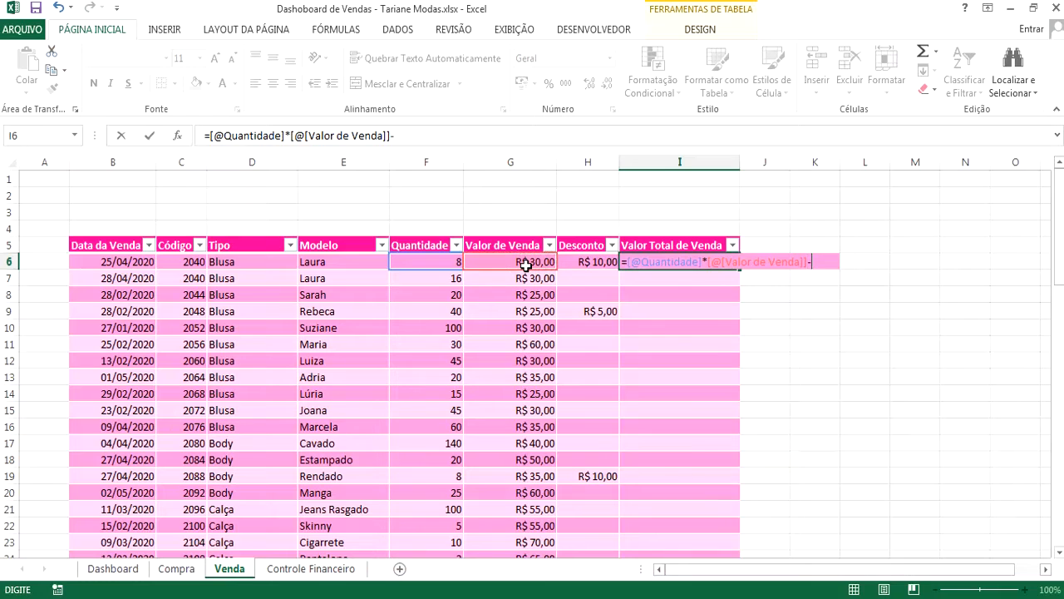
left_click(587, 262)
key("Return")
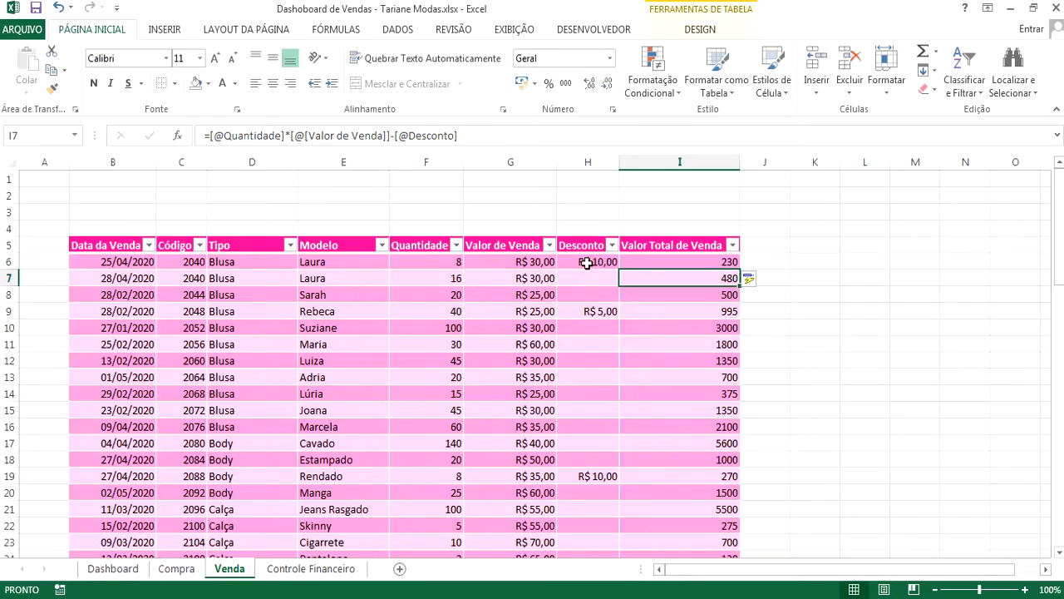
- Format the whole Valor Total de Venda column as Moeda with the R$ symbol and two decimal places
mouse_move(650, 597)
left_click(680, 159)
right_click(681, 262)
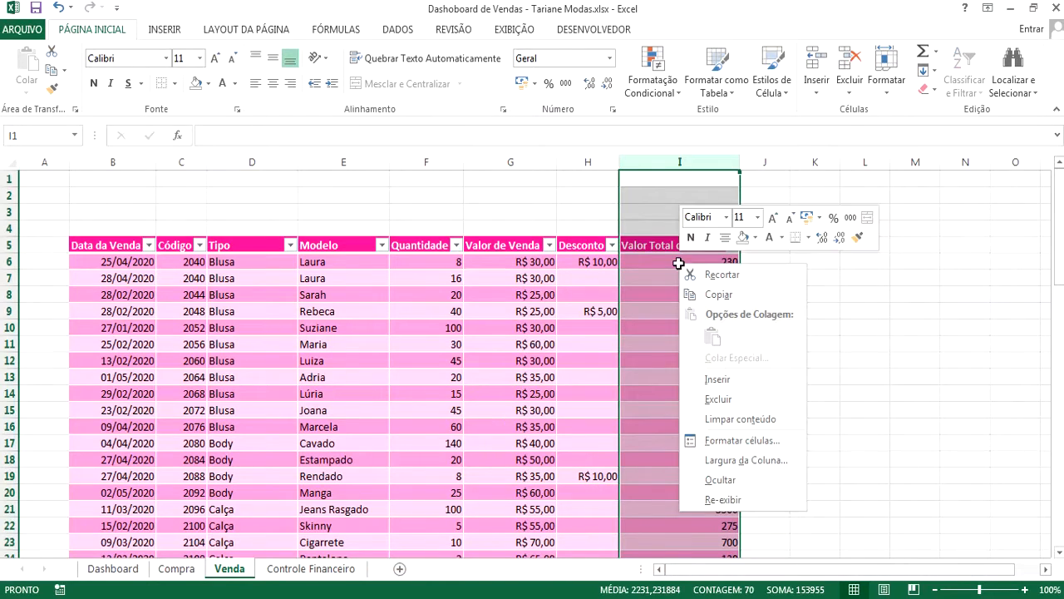
left_click(731, 440)
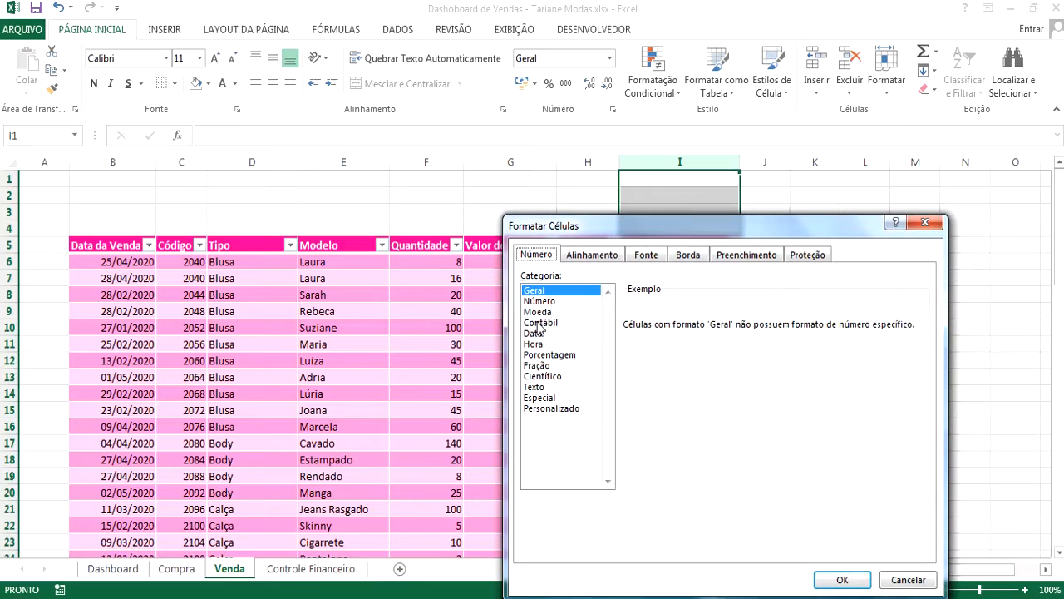
left_click(544, 310)
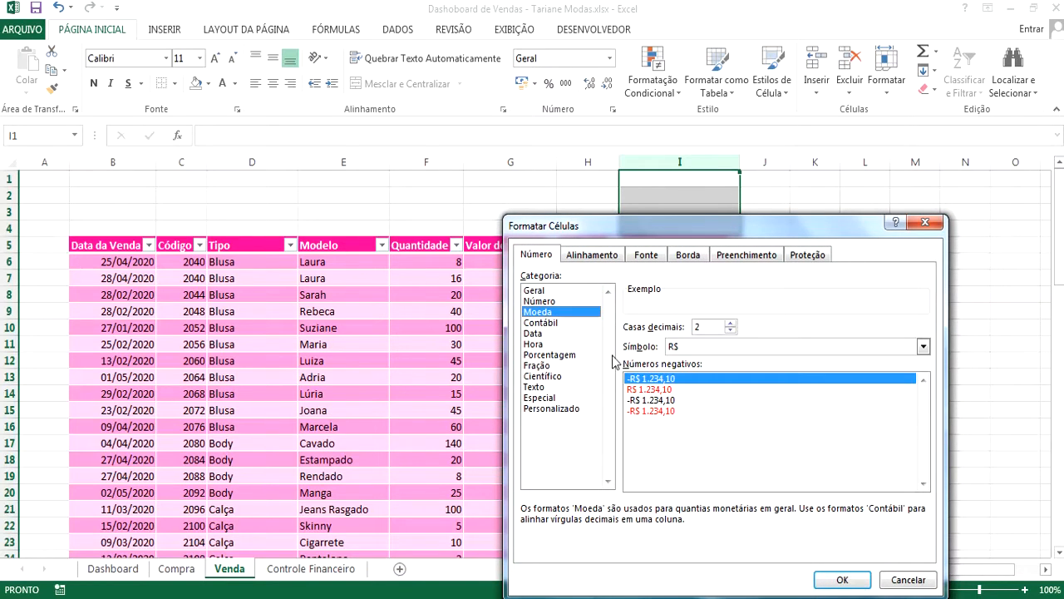
left_click(841, 579)
left_click(855, 391)
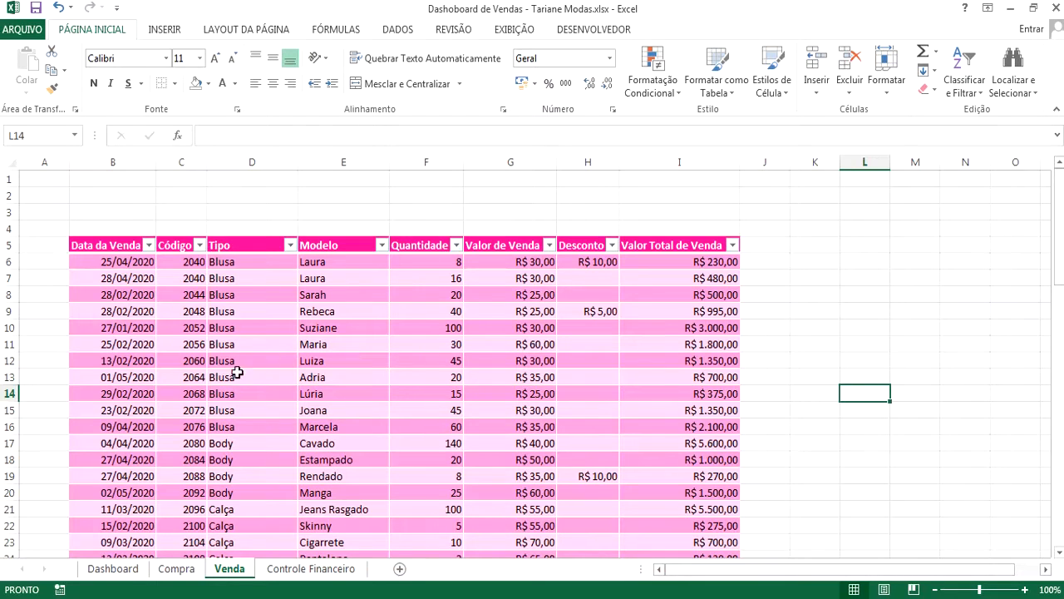
left_click(245, 348)
left_click(334, 355)
left_click(430, 348)
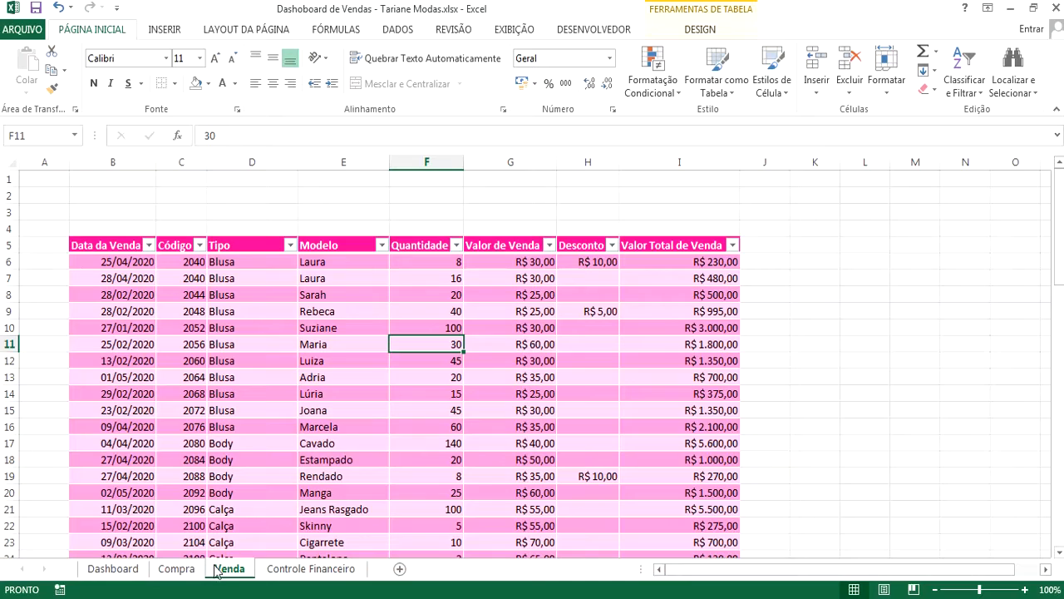
- Start a new purchase row directly below the table on the Compra sheet with date 11/05 and code 1000
left_click(177, 569)
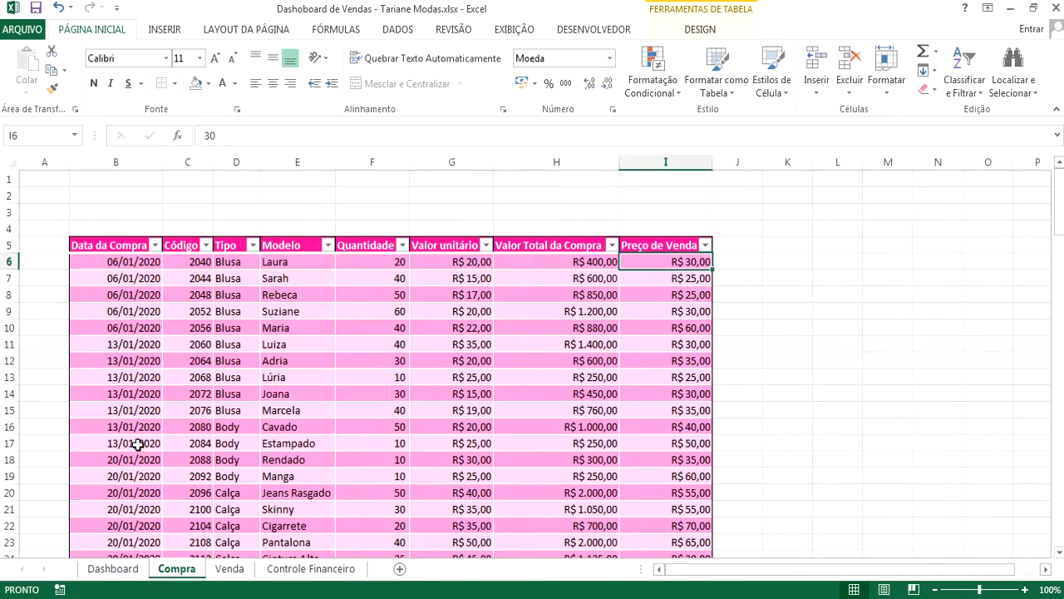
left_click(137, 443)
key("ctrl+Down")
key("Down")
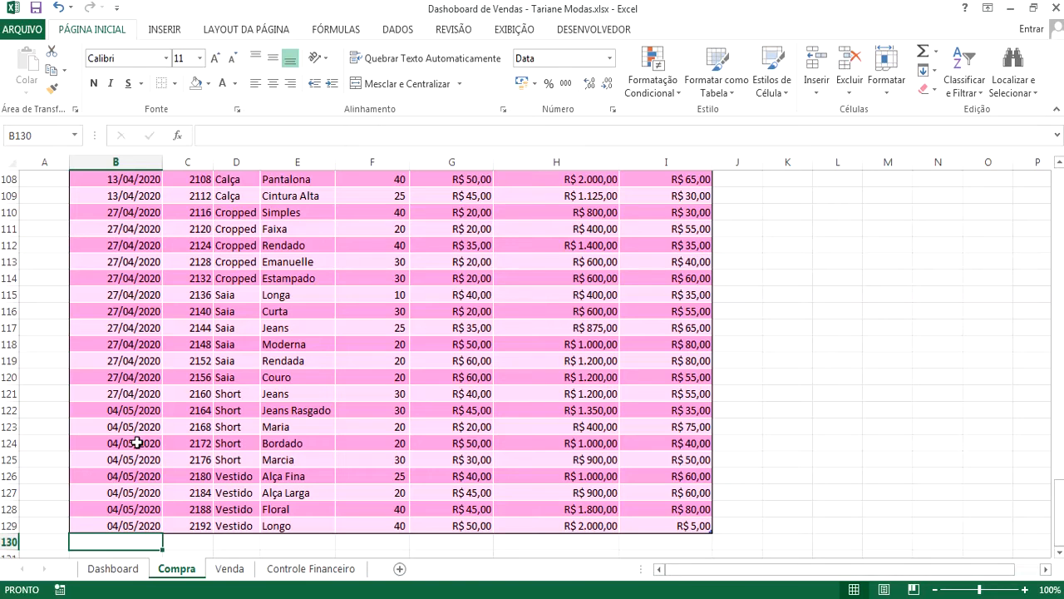
type("11/05")
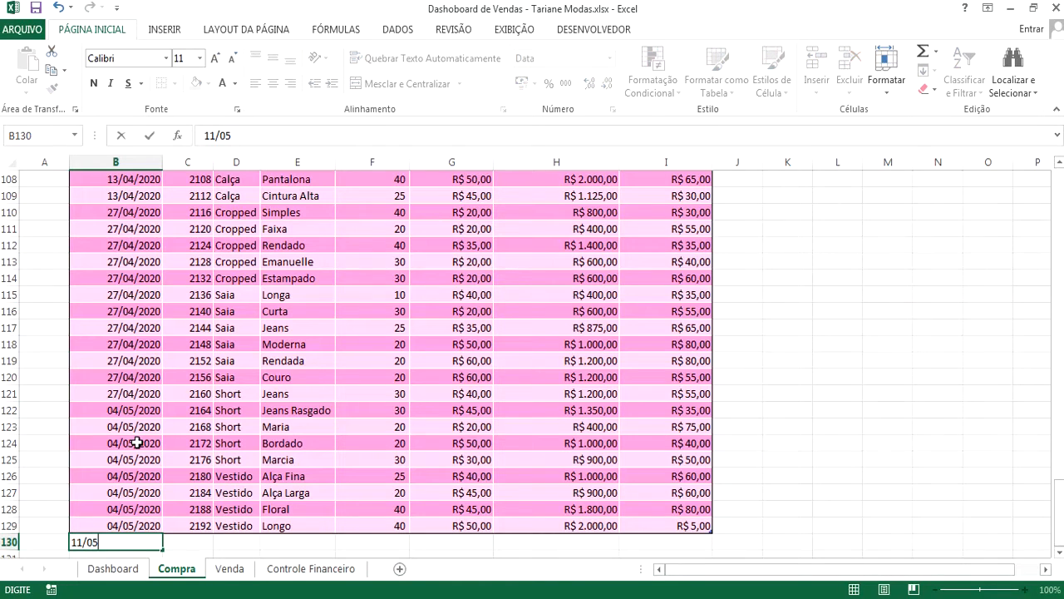
key("Tab")
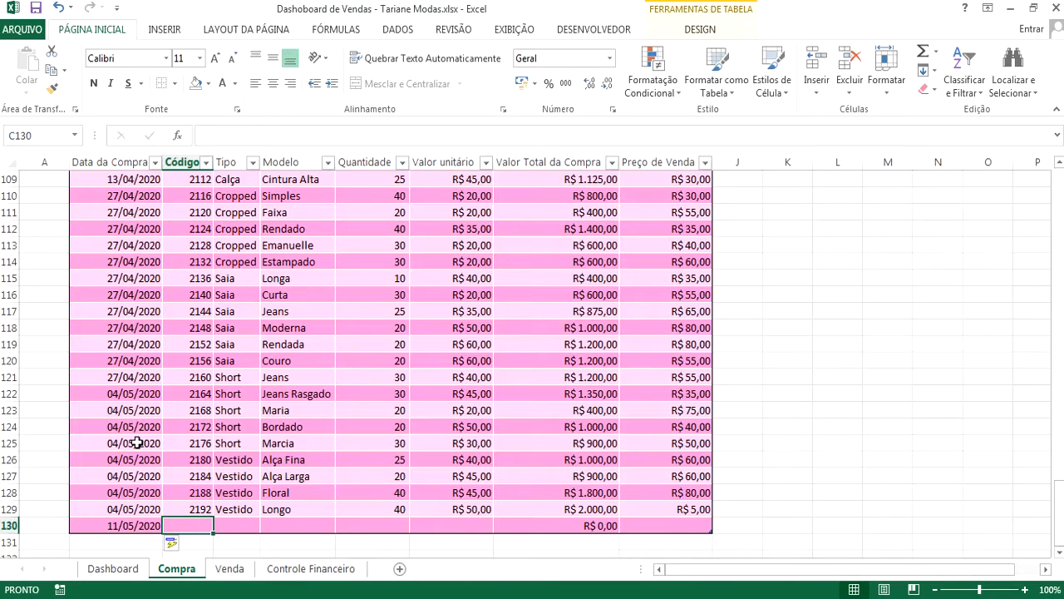
type("1000")
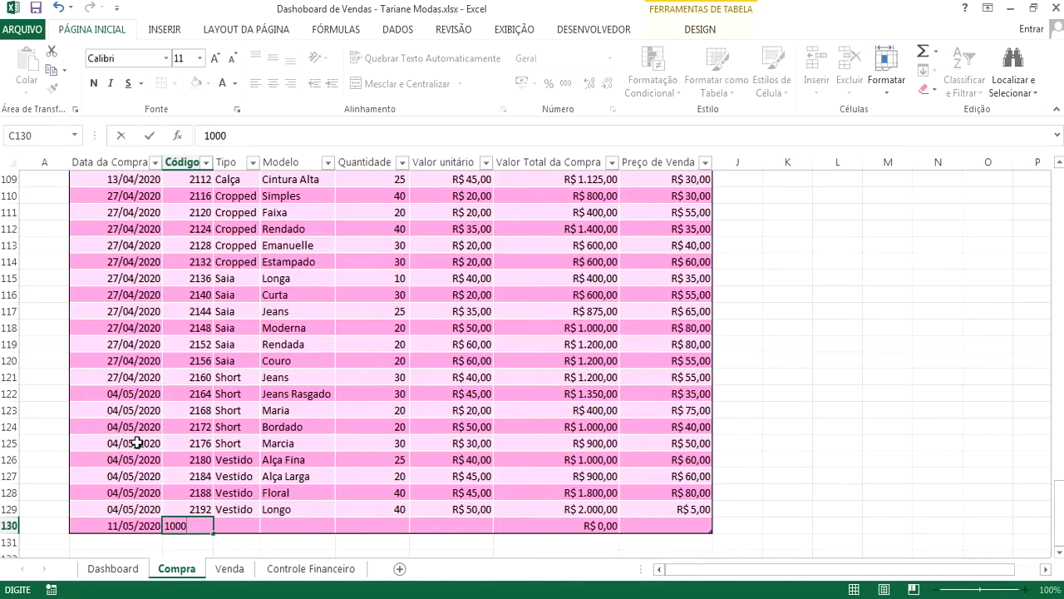
key("Tab")
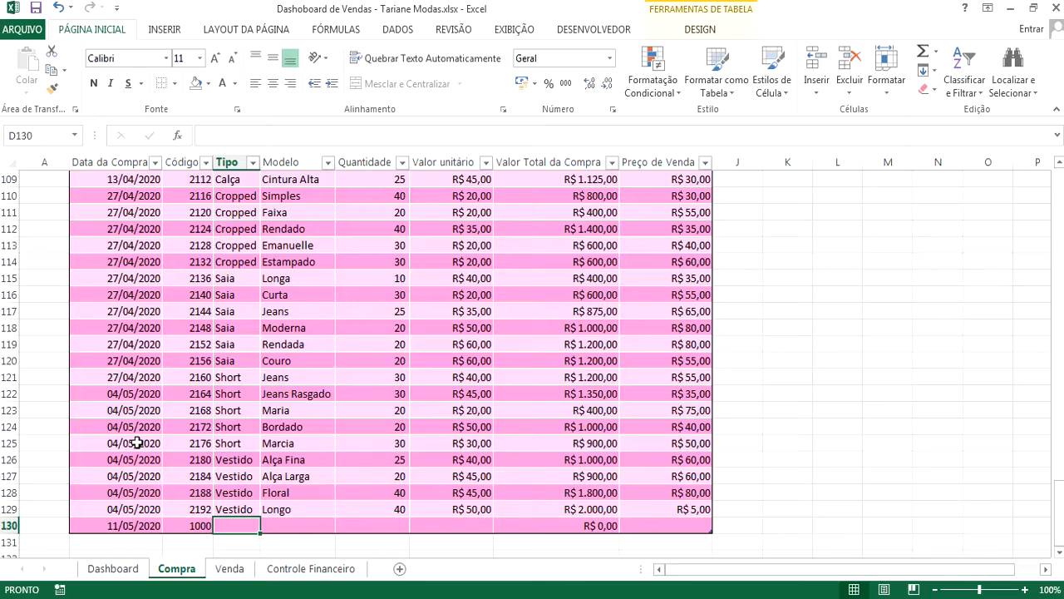
- Enter the type vestido and the model Noiva for the new purchase in row 130
type("vestido")
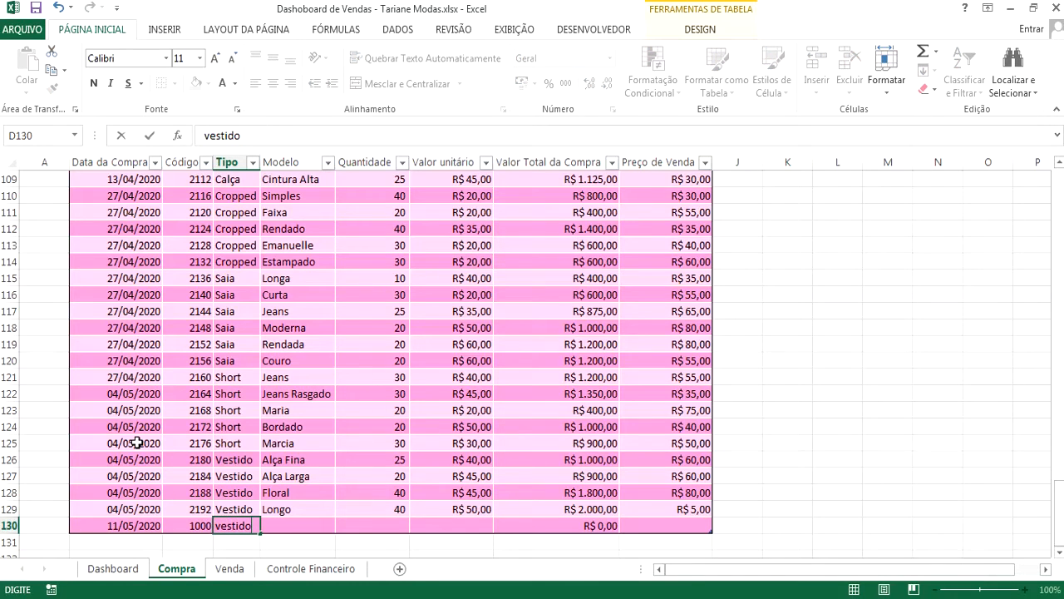
key("Tab")
type("no")
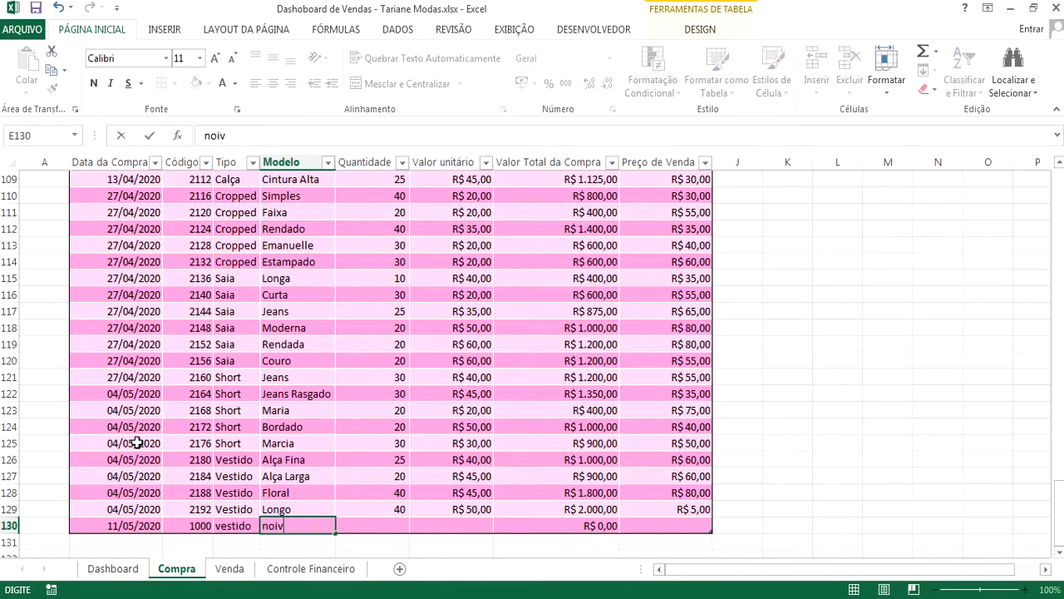
key("BackSpace")
key("BackSpace")
type("BN")
type("No")
key("Tab")
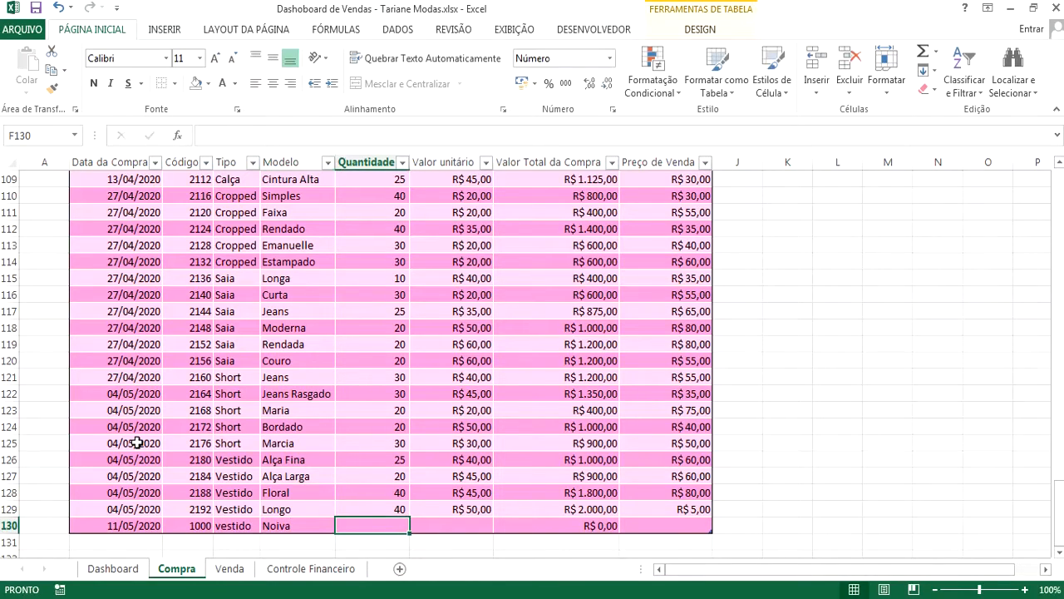
- Complete purchase row 130 with quantity 2, a Valor unitário of 1000 and a Preço de Venda of 1500
type("2")
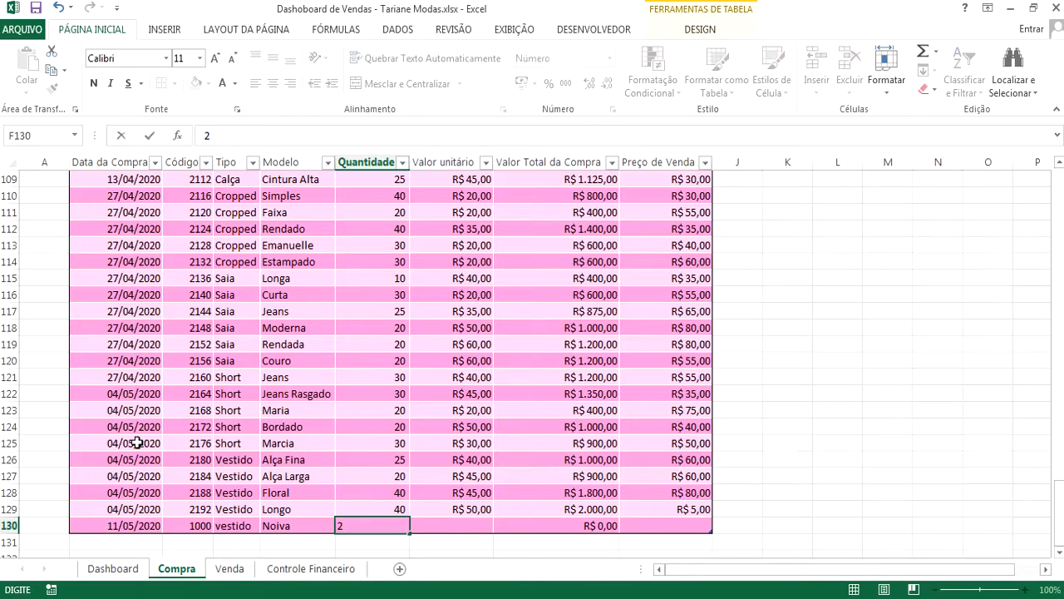
key("Tab")
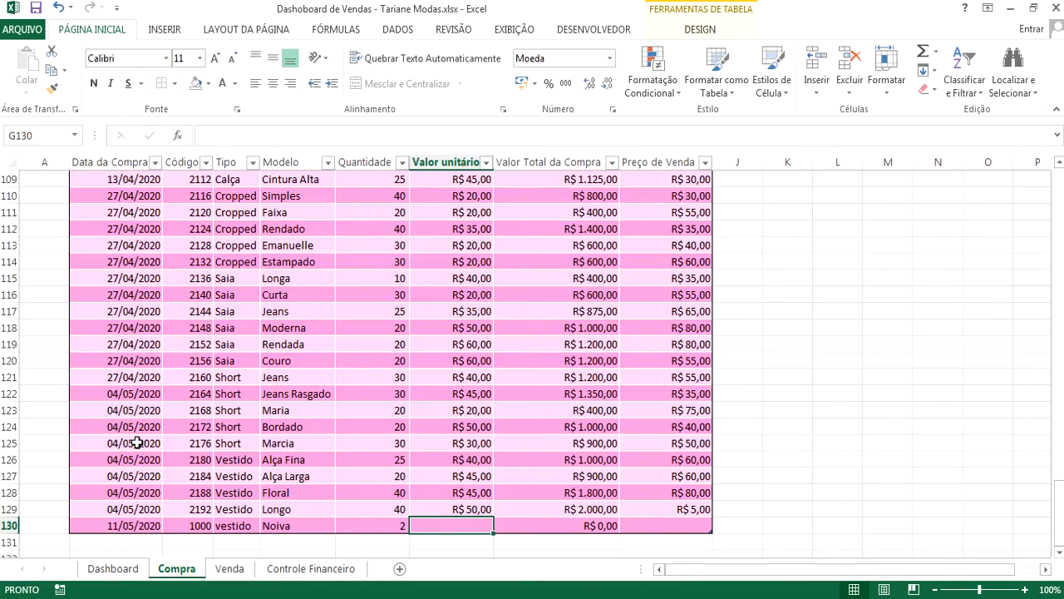
type("1.0")
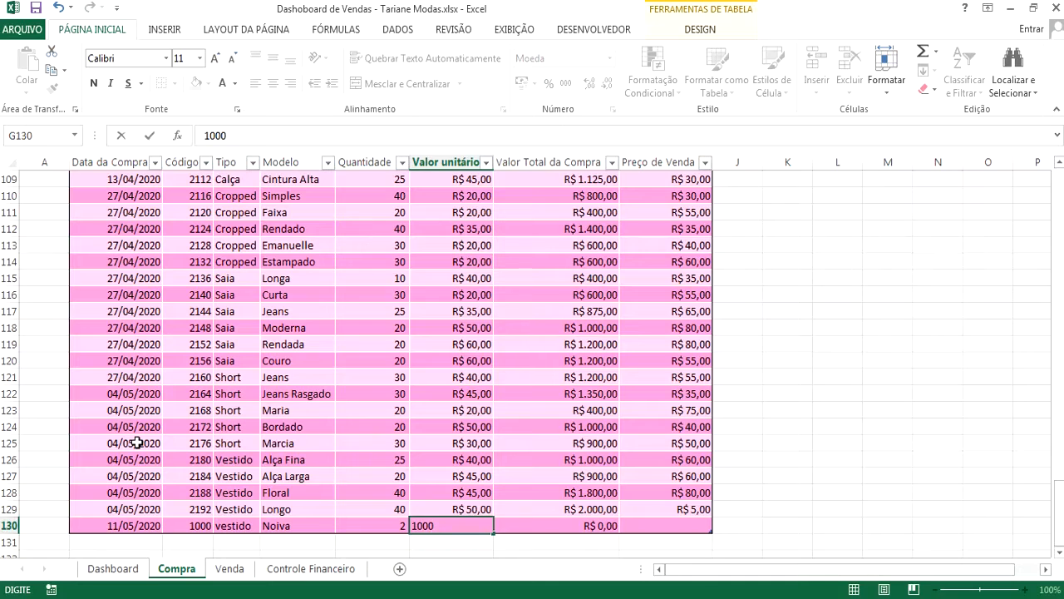
type("00")
key("Return")
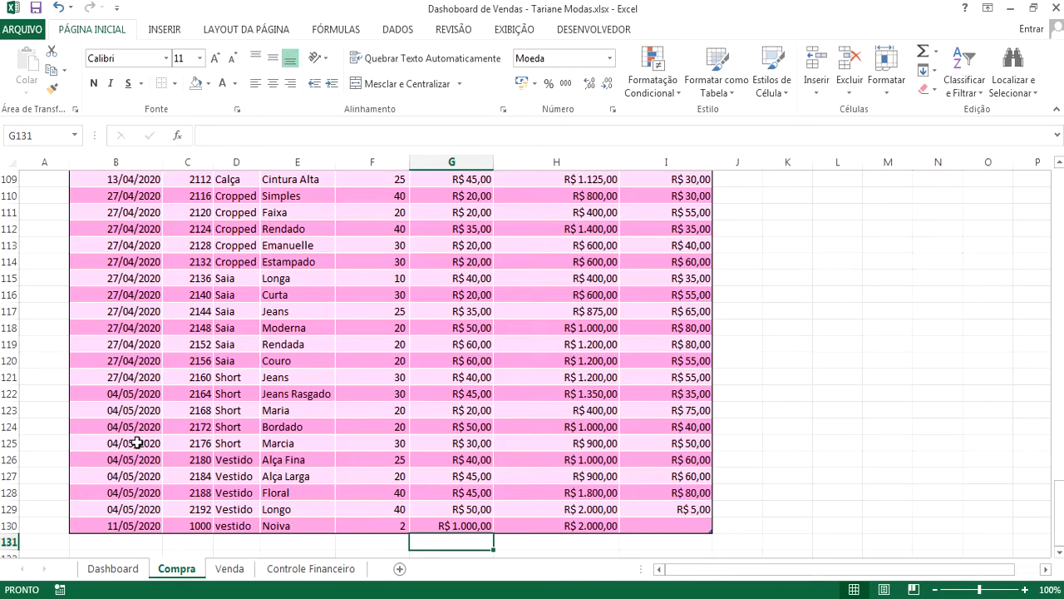
key("Up")
key("Right")
key("Right")
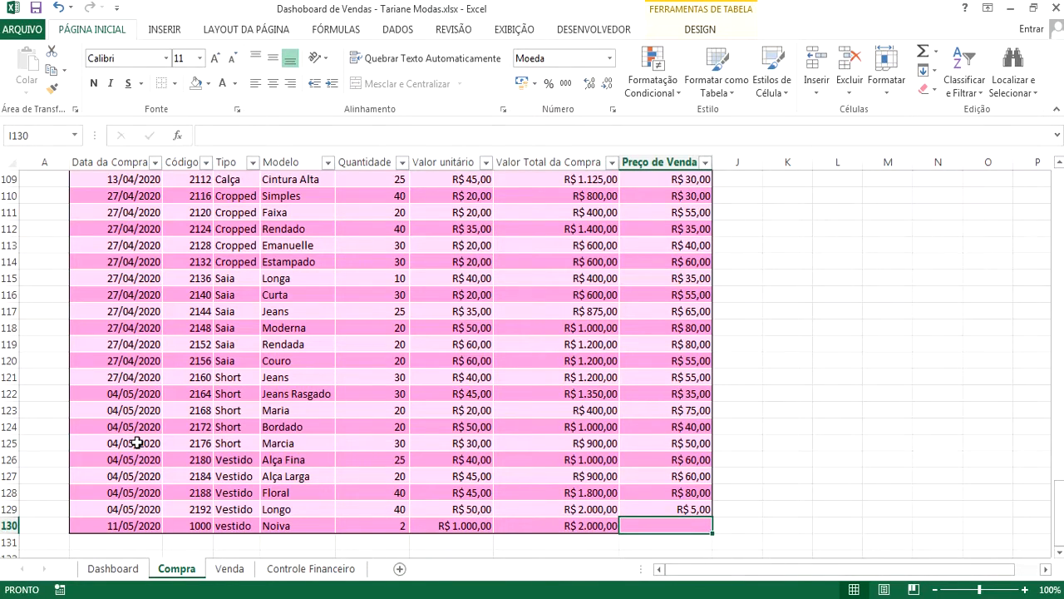
type("1500")
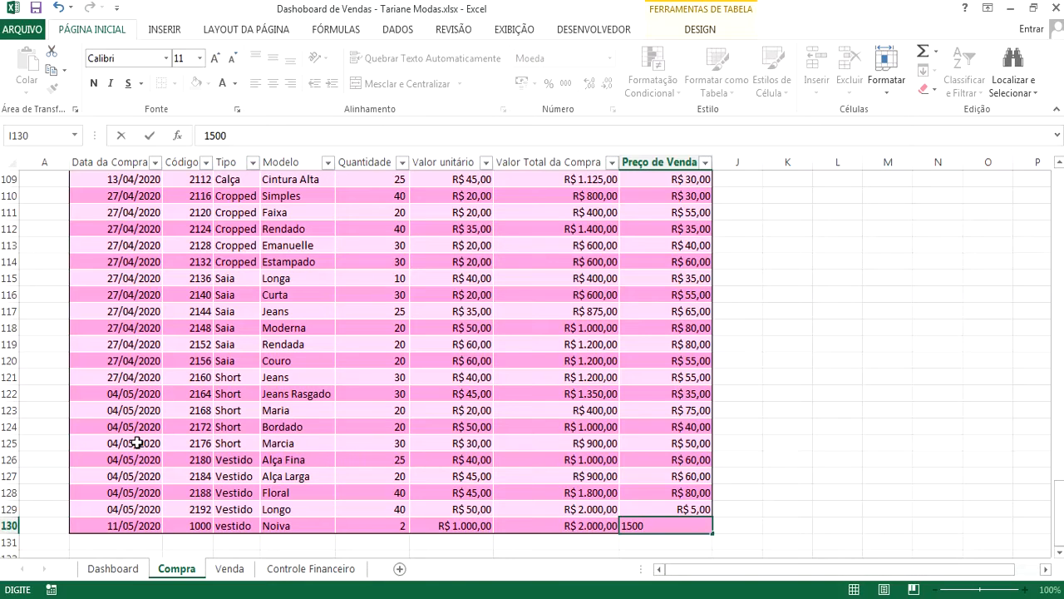
key("Return")
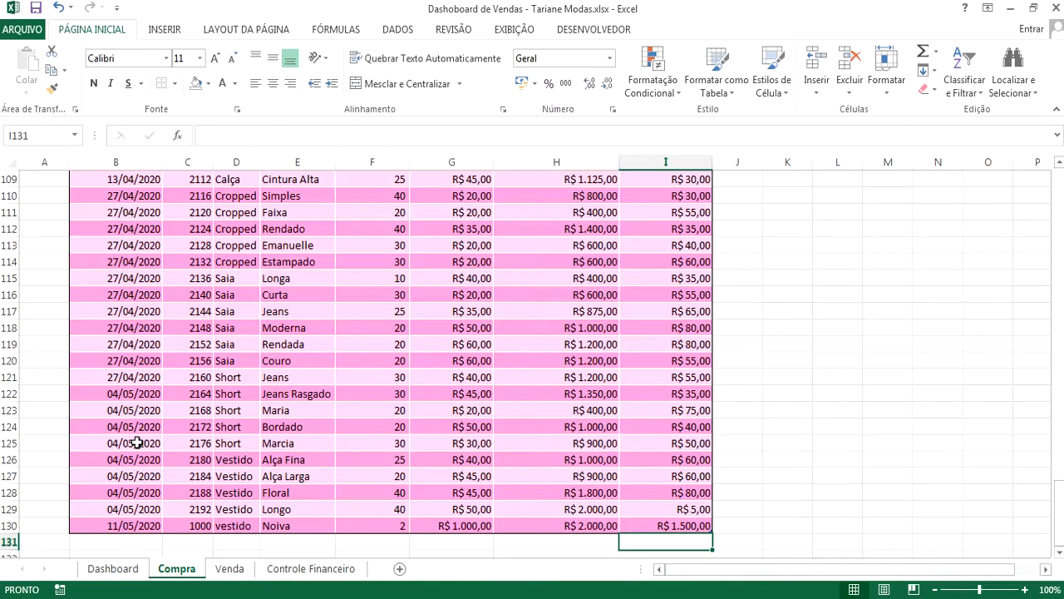
- Add a sale record directly below the table on the Venda sheet with date 12/06/2020 and code 1000
left_click(229, 572)
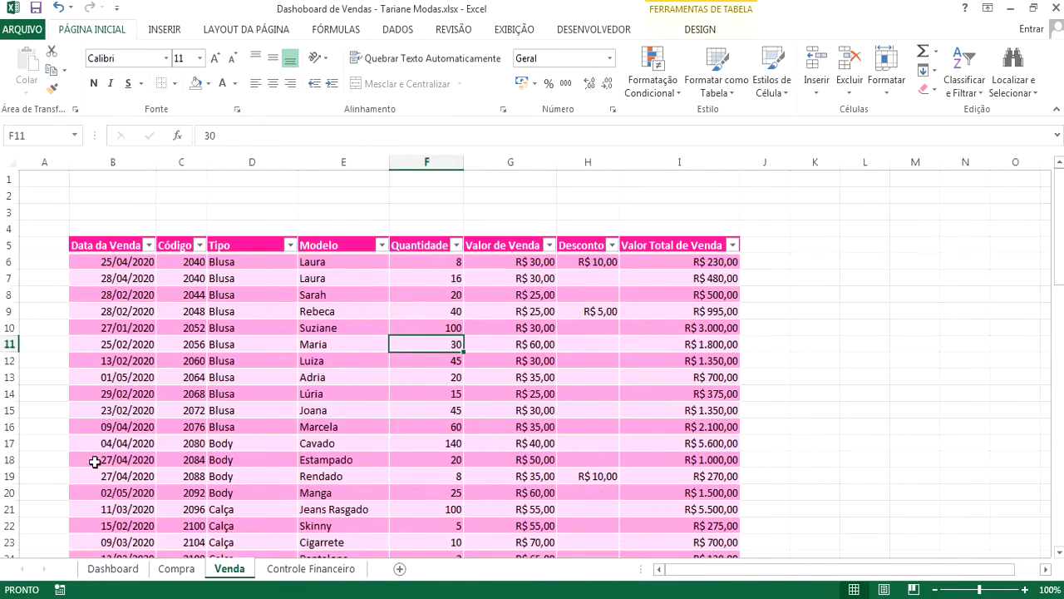
left_click(86, 445)
key("ctrl+Down")
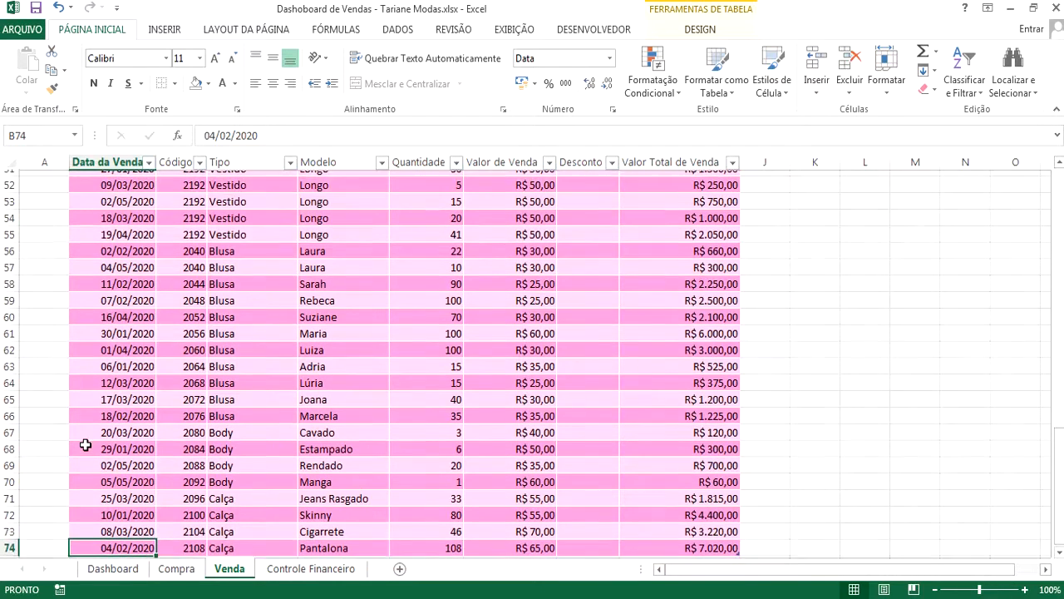
key("Down")
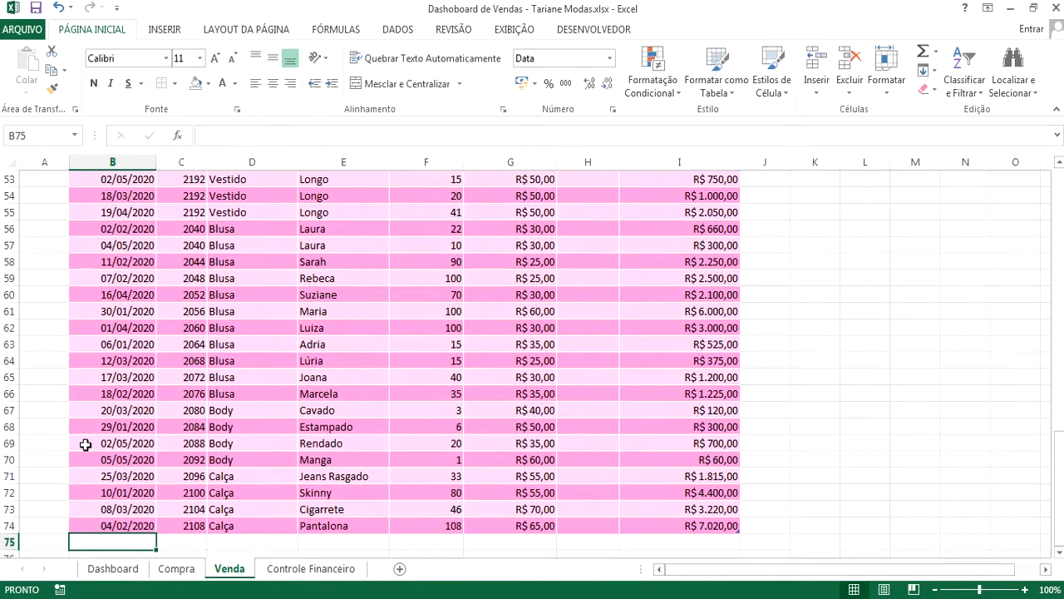
type("12/0")
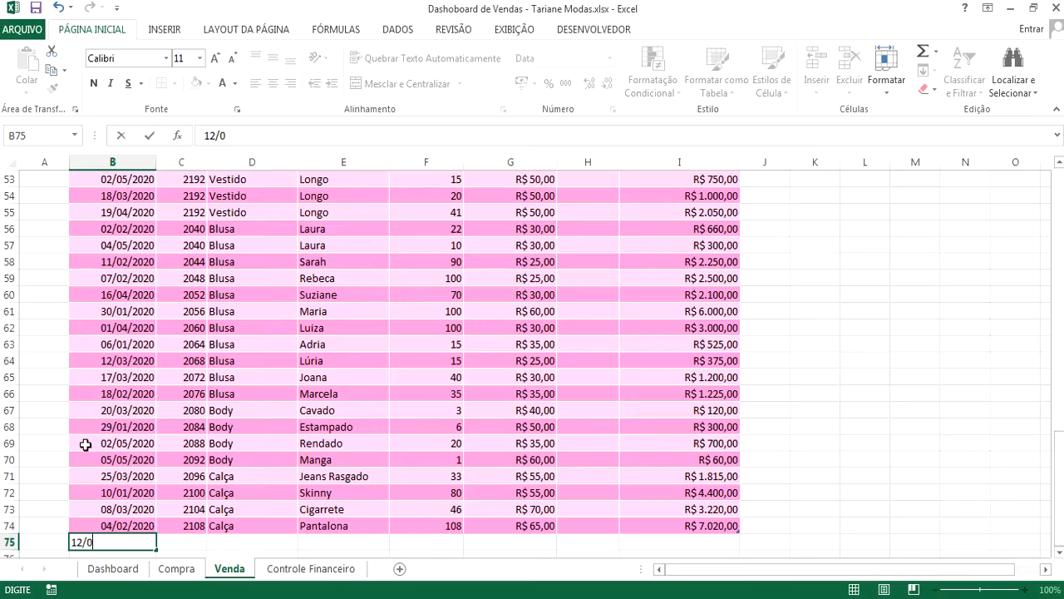
type("6/2020")
key("Return")
key("Up")
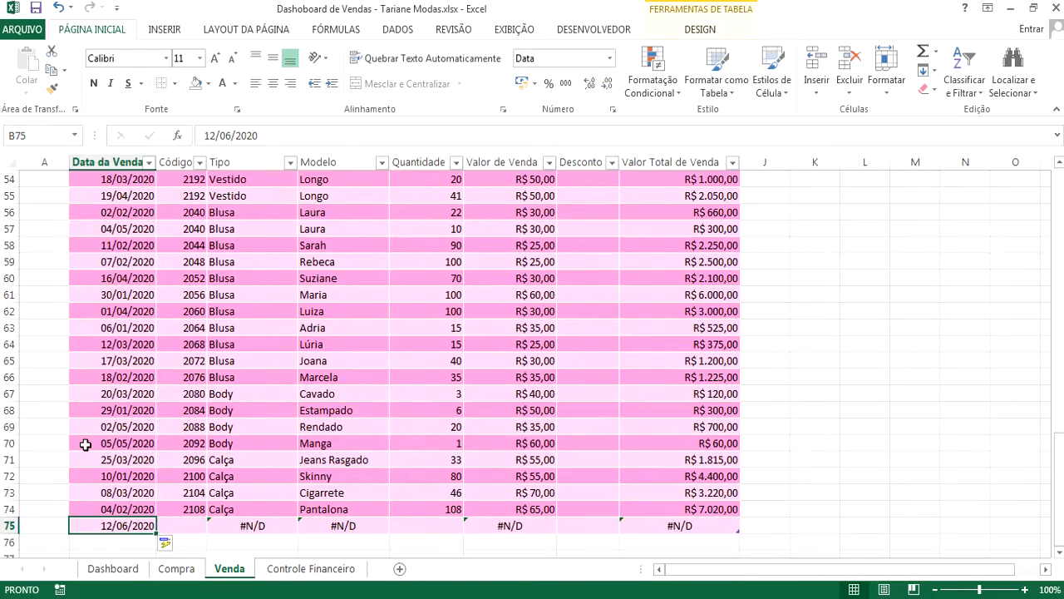
key("Right")
type("100")
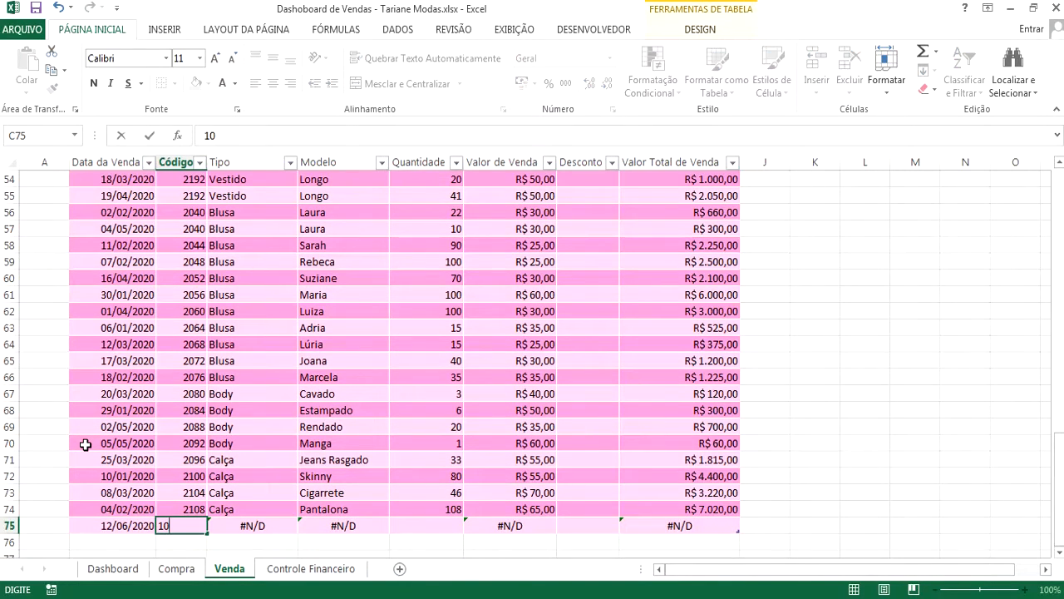
key("Return")
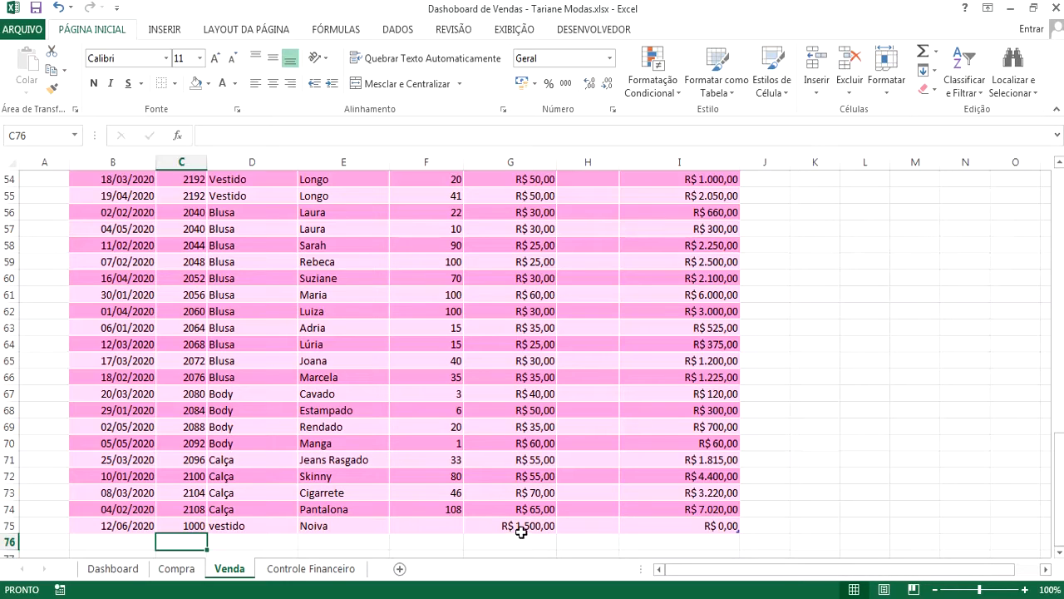
- Set the new sale's Quantidade to 2 and its Desconto to 100
left_click(449, 527)
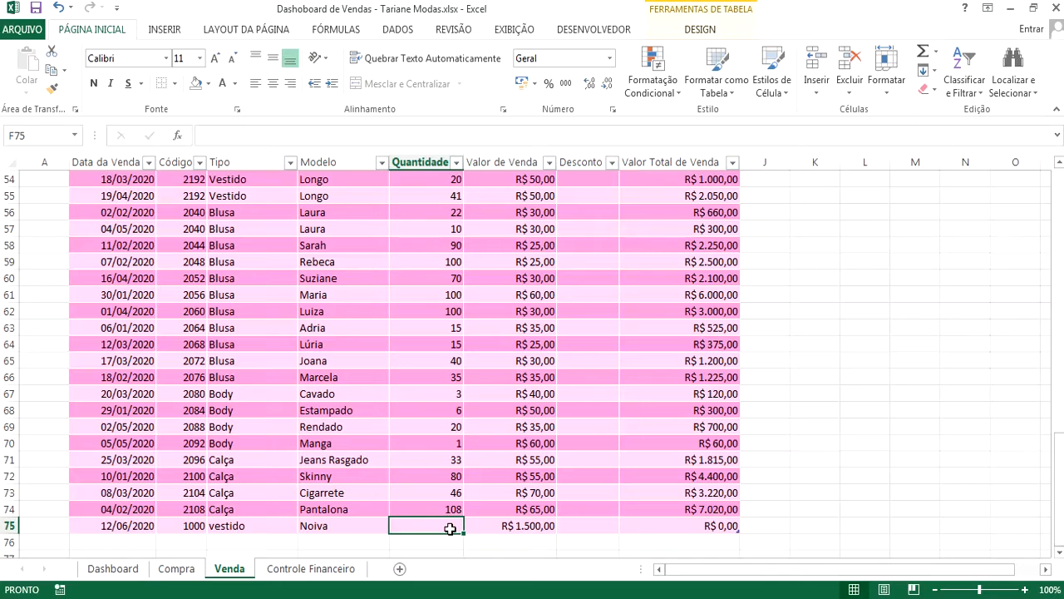
type("2")
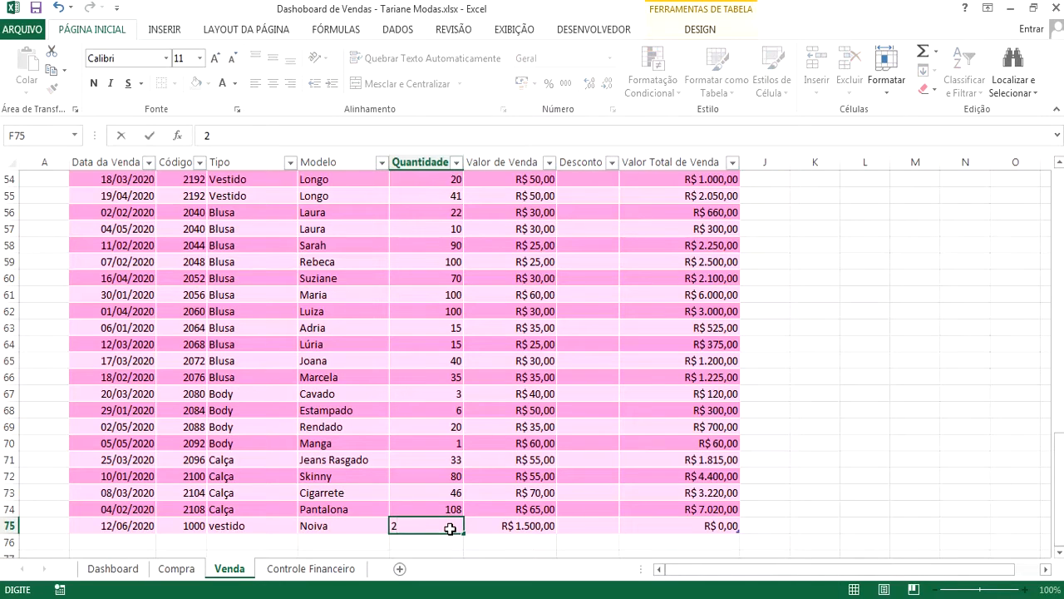
key("Return")
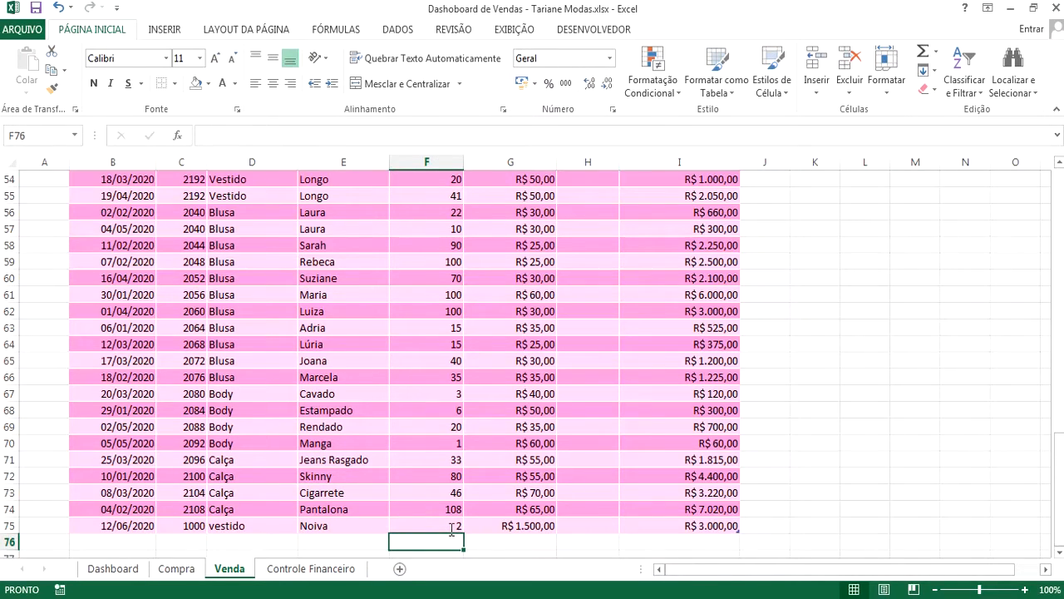
left_click(450, 529)
key("Right")
key("Right")
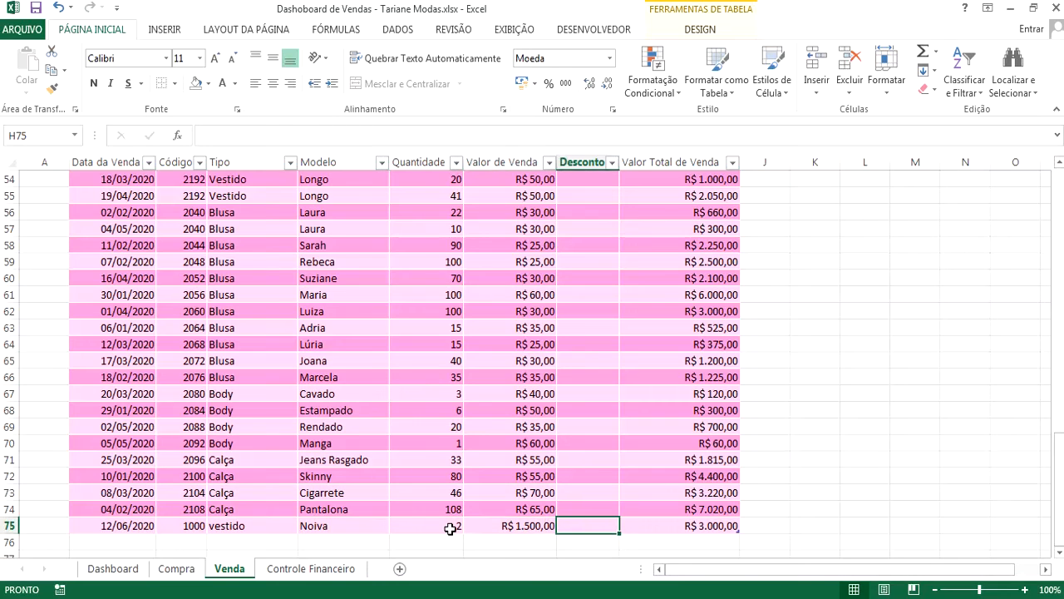
type("100")
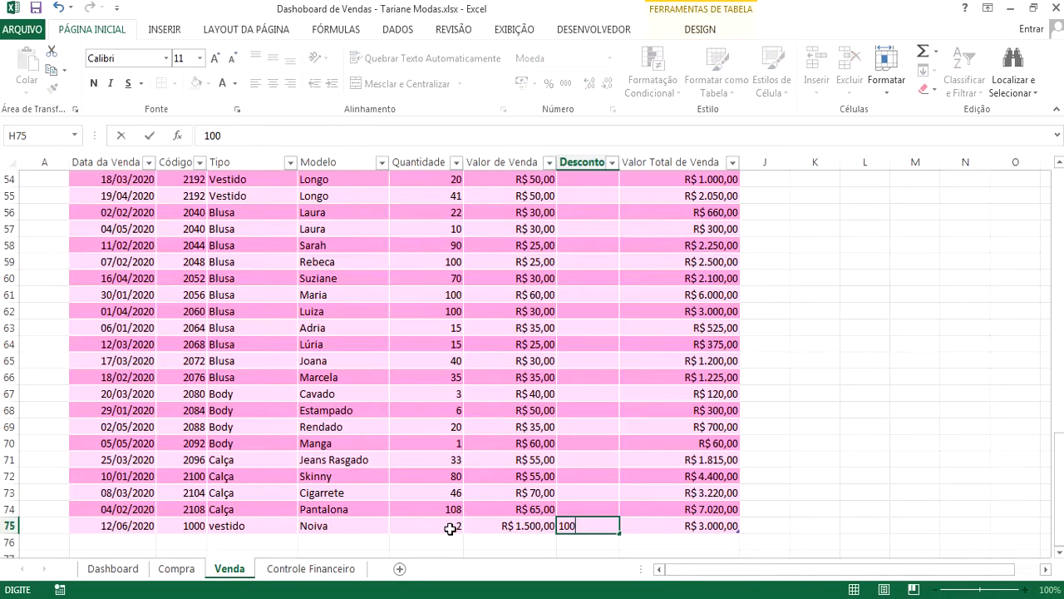
key("Return")
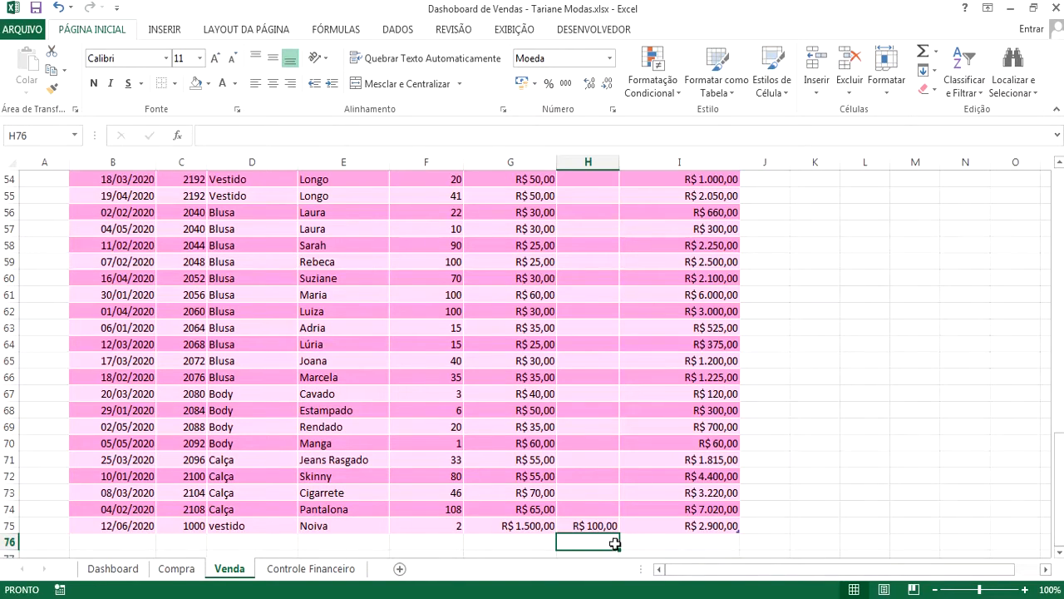
- Delete the Noiva test records, row 75 on the Venda sheet and row 130 on the Compra sheet
left_click(7, 525)
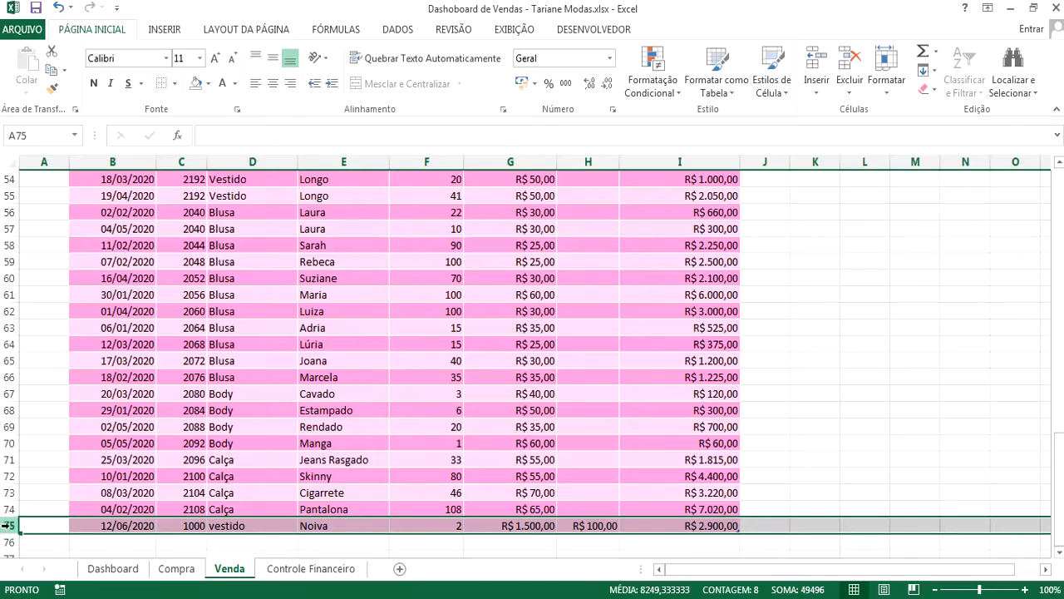
key("Delete")
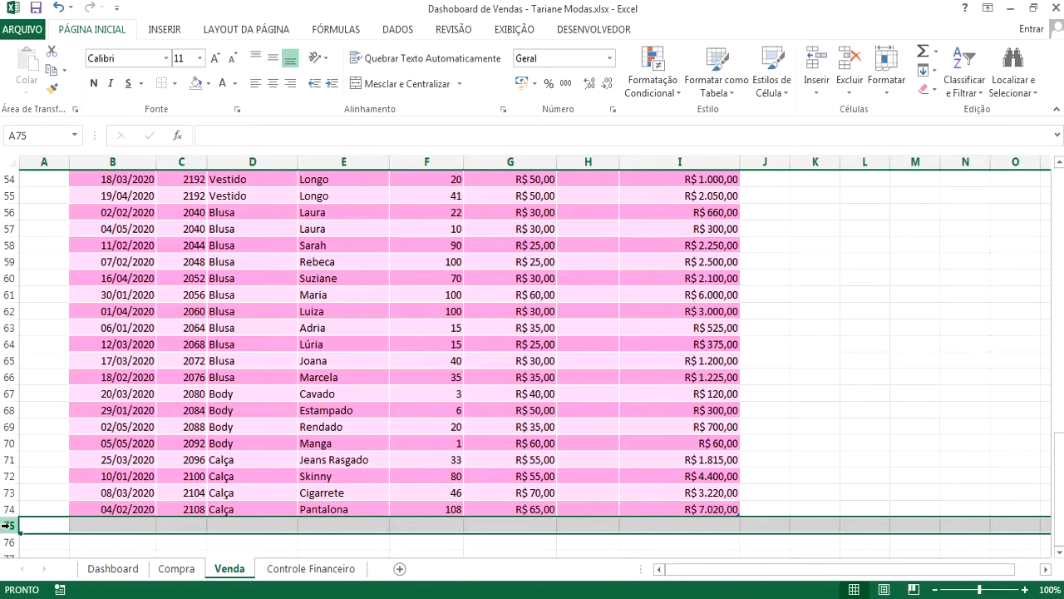
left_click(176, 569)
left_click(8, 525)
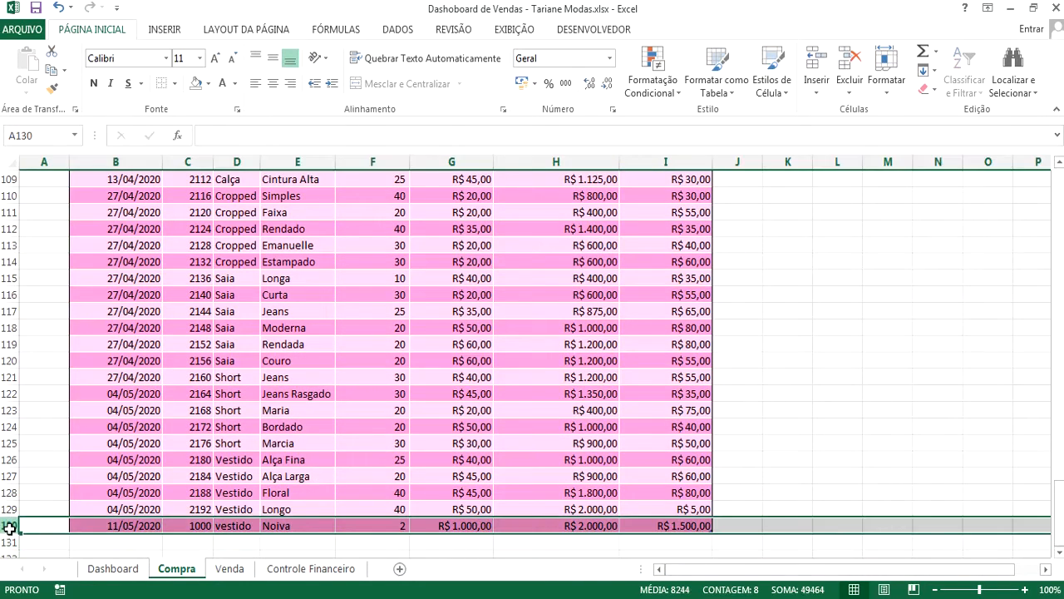
key("Delete")
left_click(309, 410)
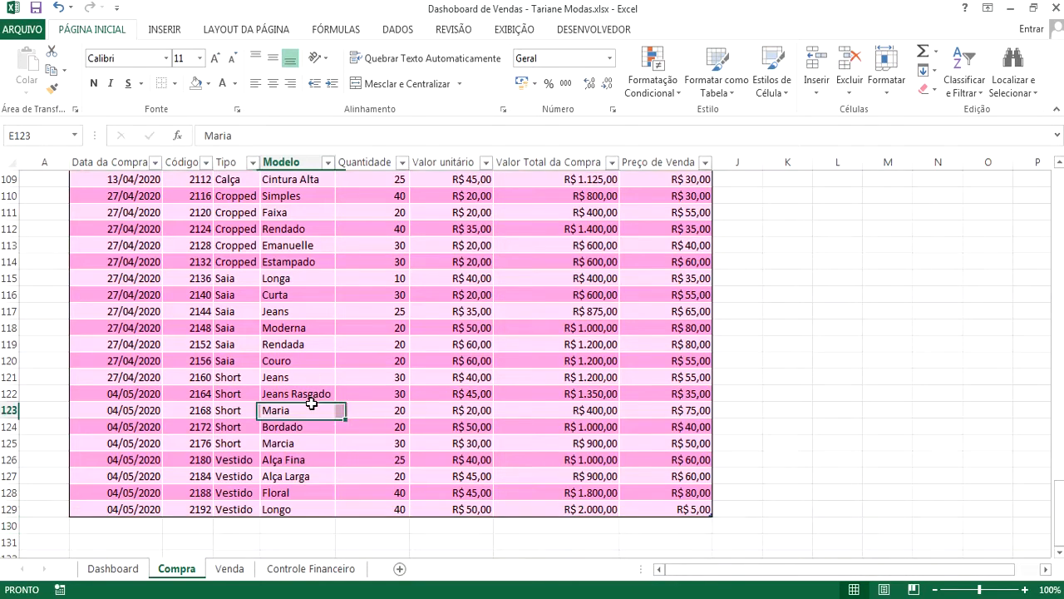
scroll(314, 403, "up", 4)
scroll(314, 403, "down", 6)
scroll(314, 404, "up", 20)
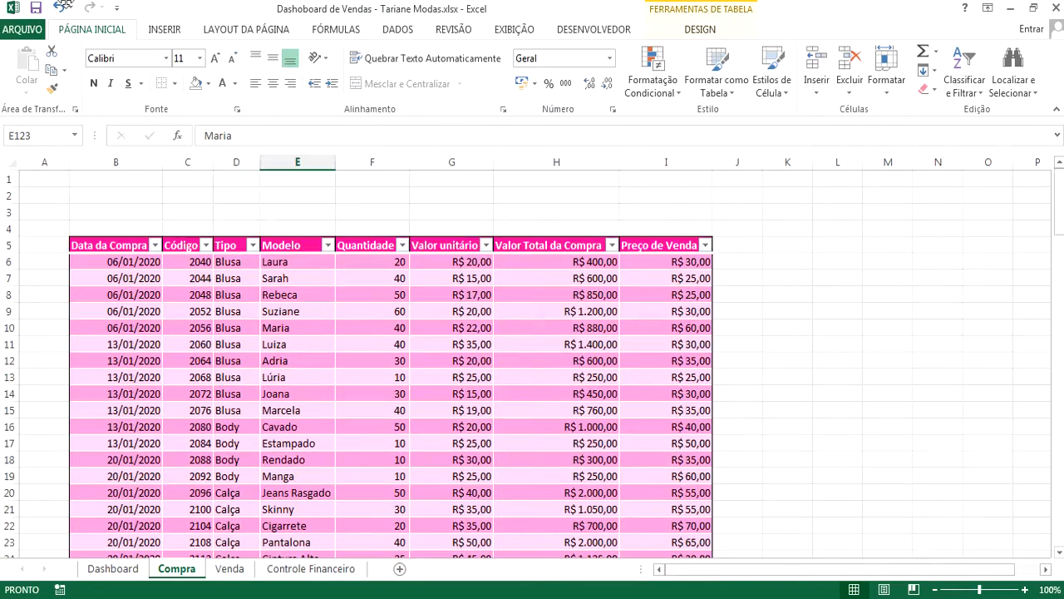
- Insert three blank rows above the monthly expense table on the Controle Financeiro sheet so its header sits in row 5
left_click(226, 569)
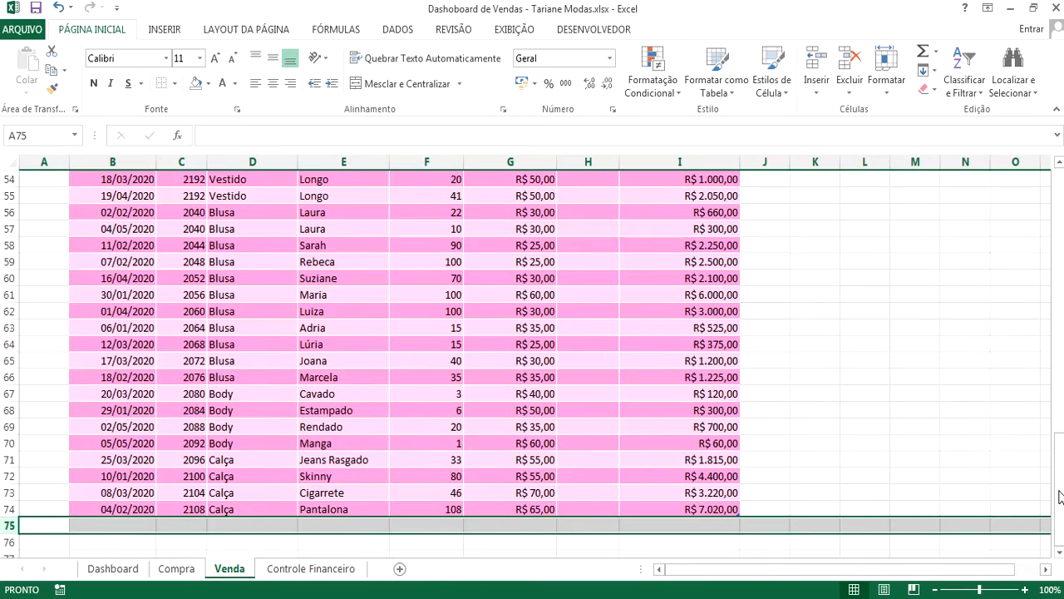
left_click_drag(1058, 494, 1058, 220)
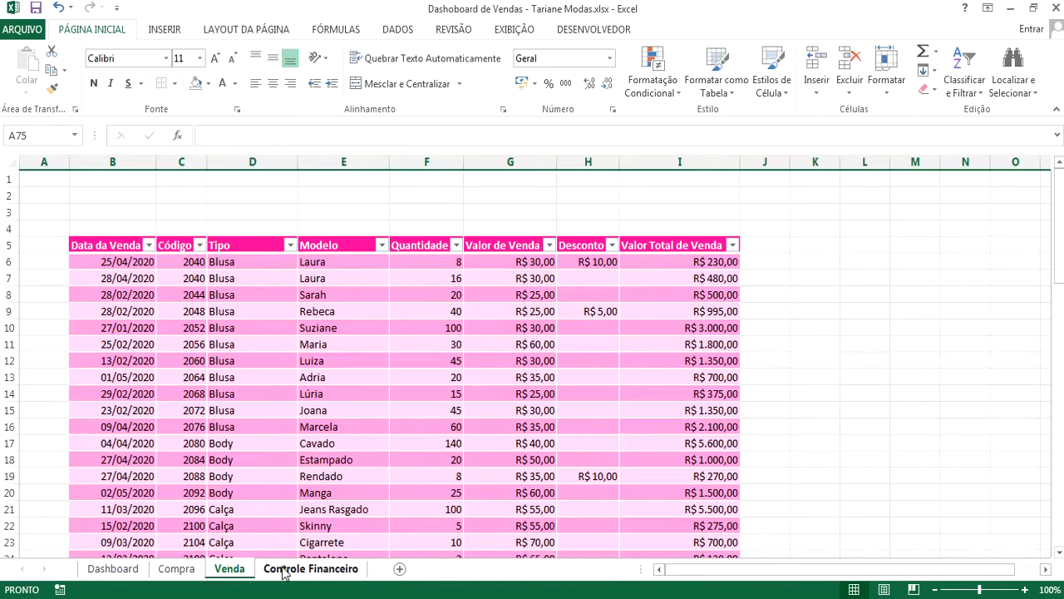
left_click(279, 571)
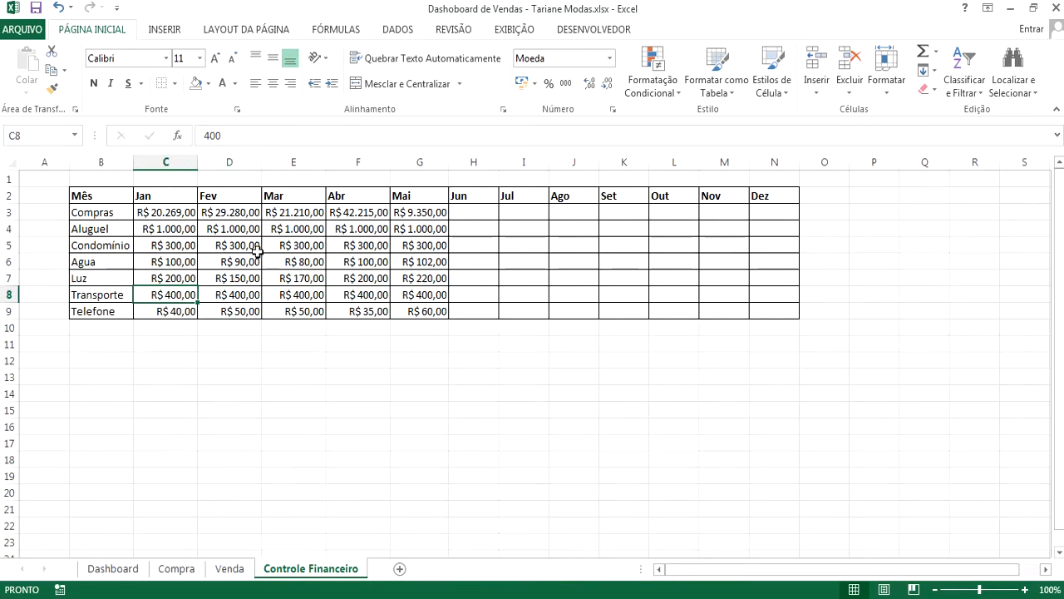
left_click(9, 179)
right_click(9, 179)
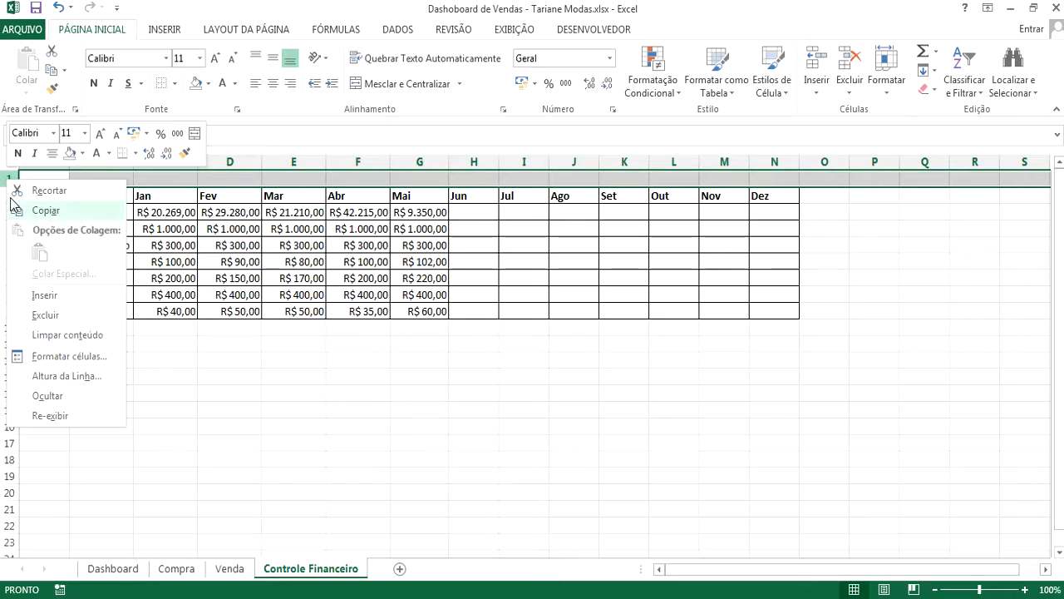
left_click(58, 303)
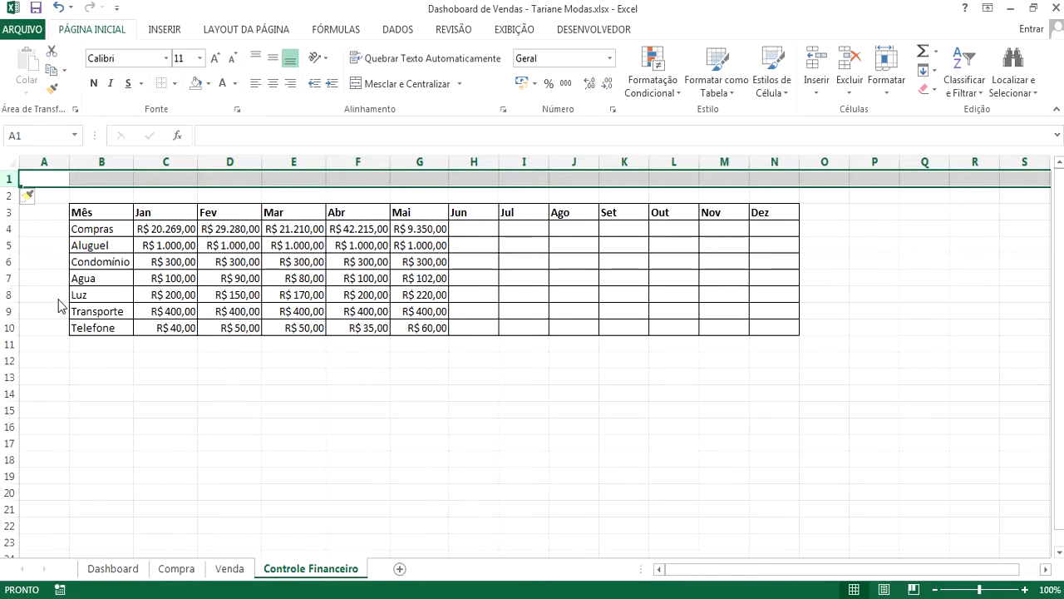
key("F4")
key("F4")
left_click(364, 487)
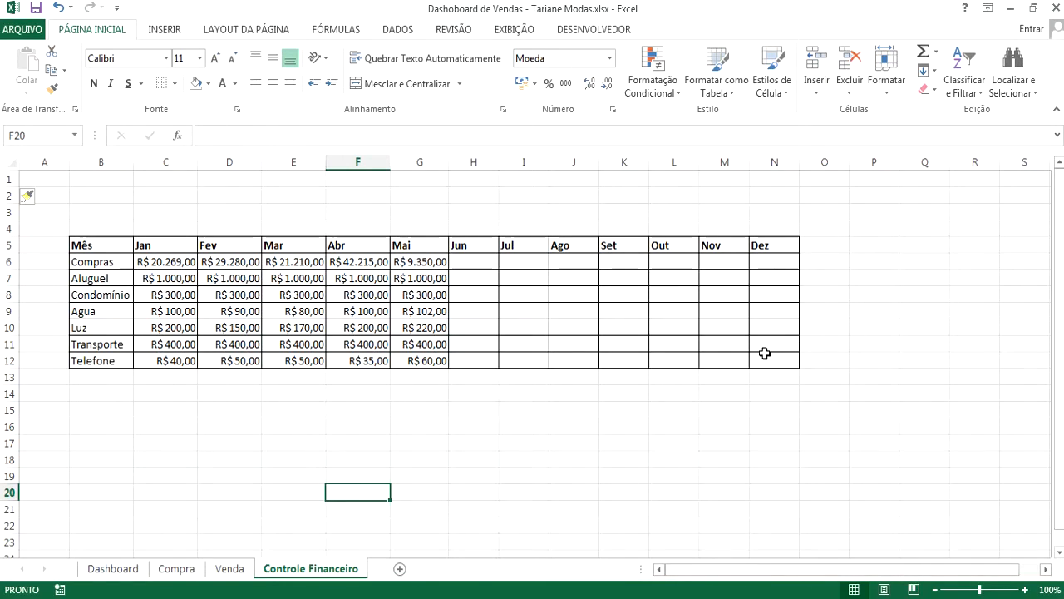
- Add five expense rows labelled Outros below Telefone, in B13:B17 of the Controle Financeiro sheet
left_click(95, 245)
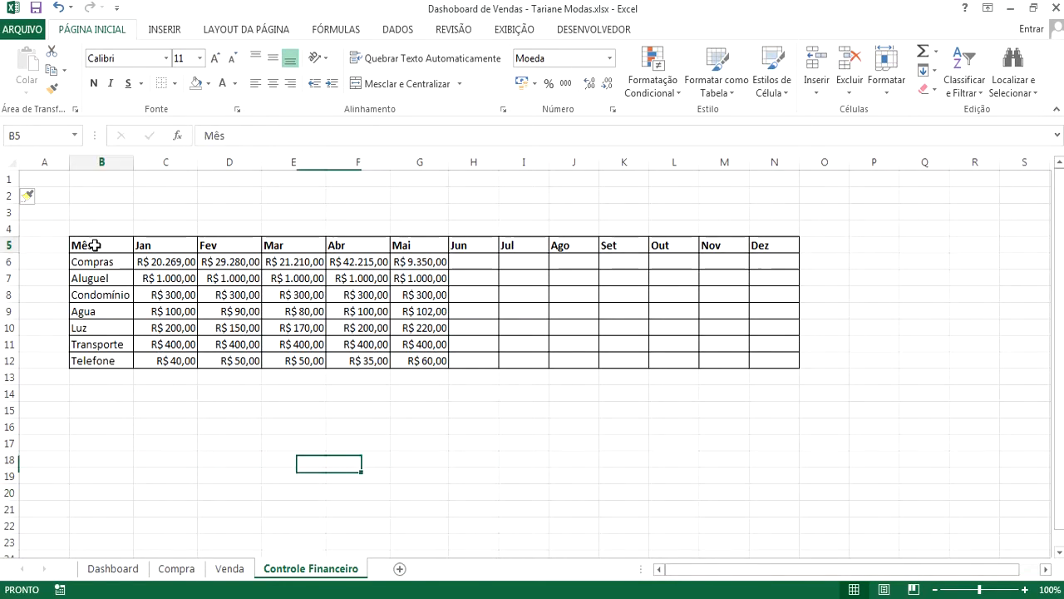
mouse_move(95, 244)
left_mouse_down()
mouse_move(551, 292)
mouse_move(736, 296)
mouse_move(767, 321)
mouse_move(764, 340)
left_mouse_up()
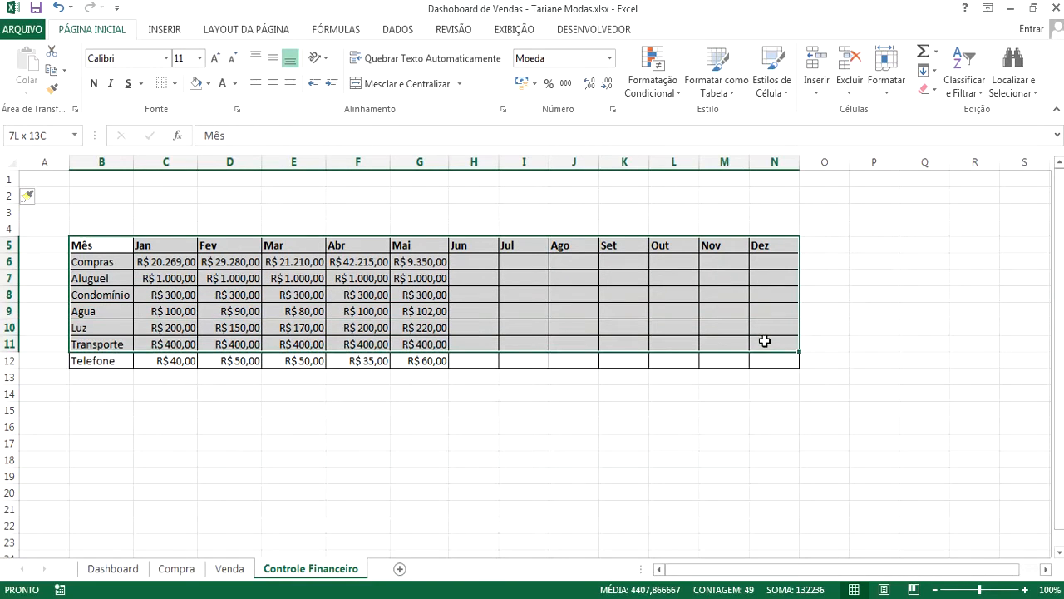
left_click(112, 377)
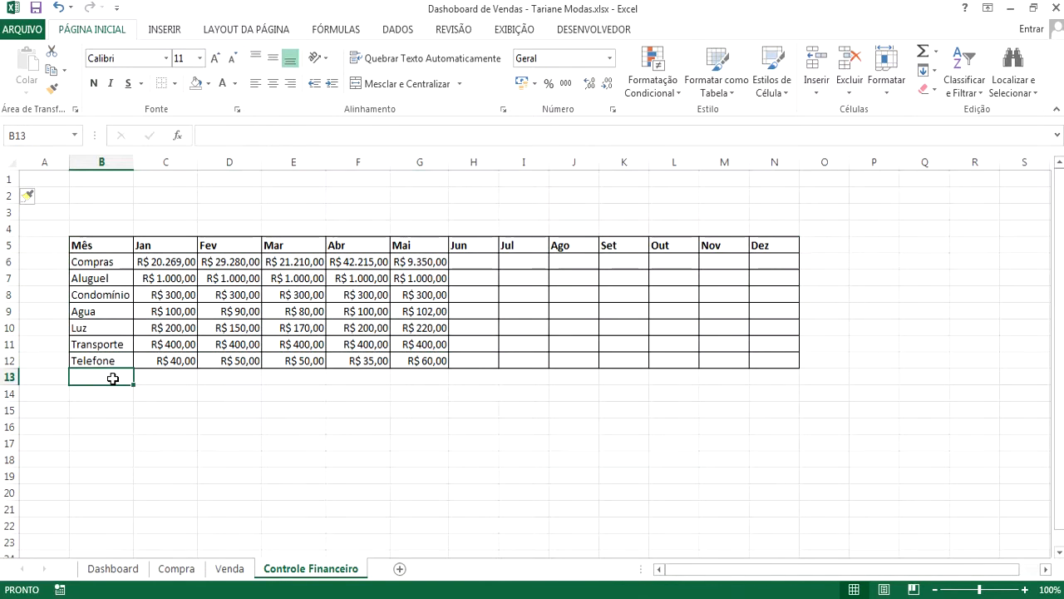
type("Ou")
key("BackSpace")
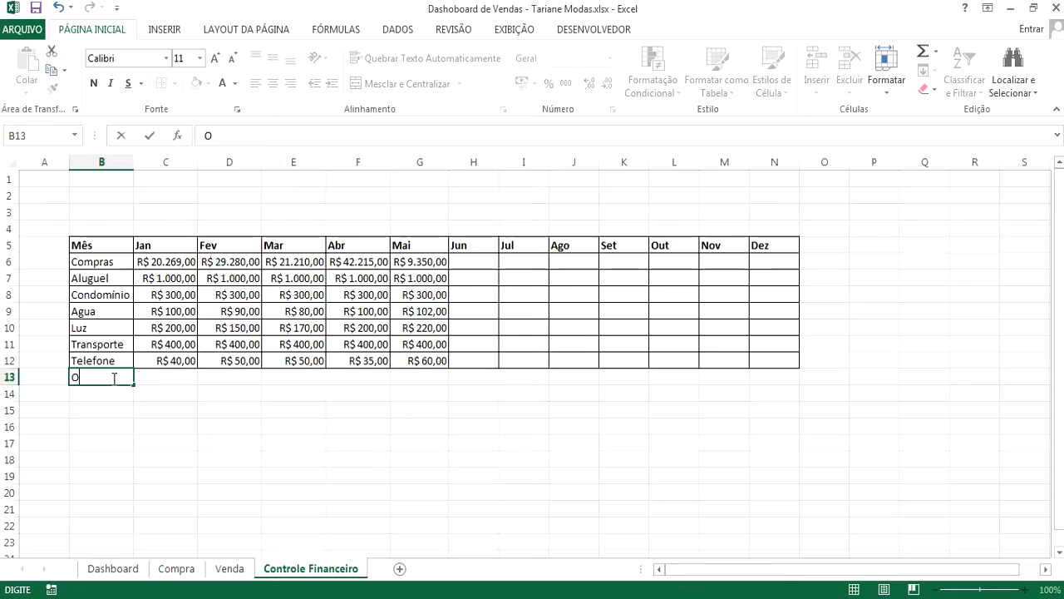
type("utros")
key("Return")
type("outros")
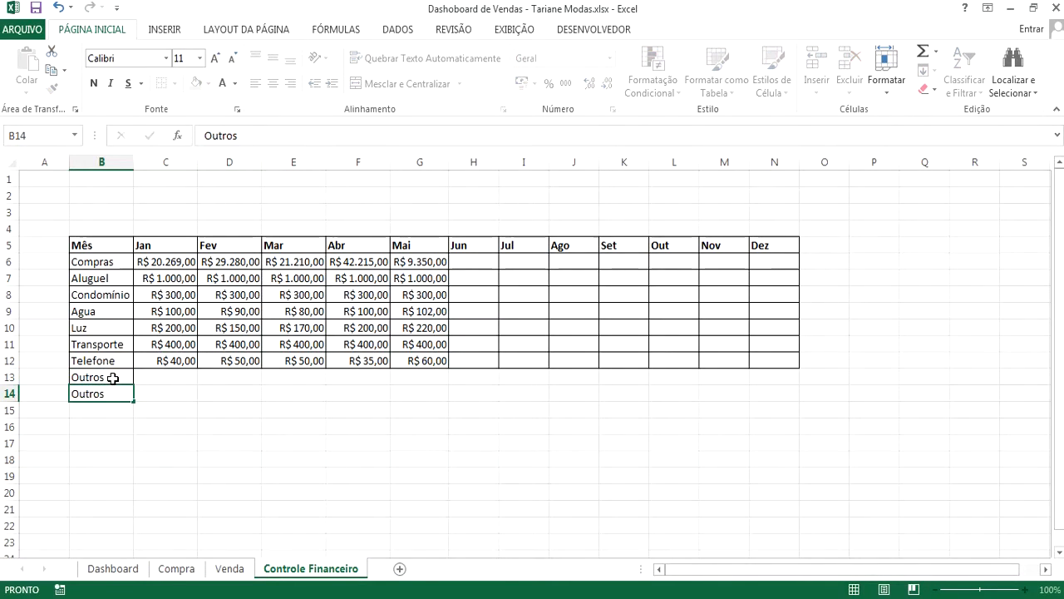
key("Return")
type("o")
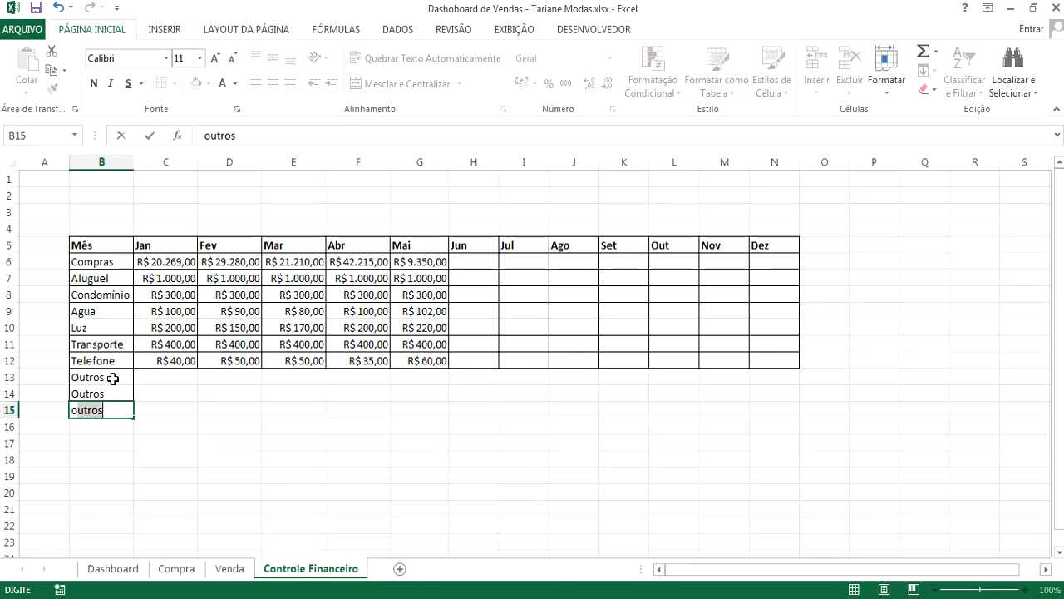
key("Return")
type("outros")
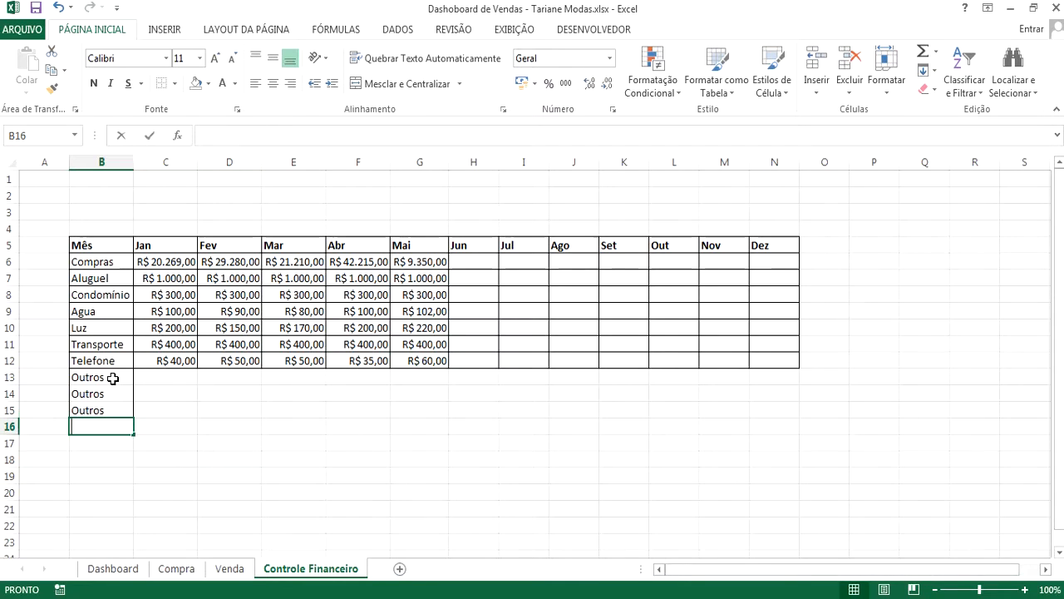
key("Return")
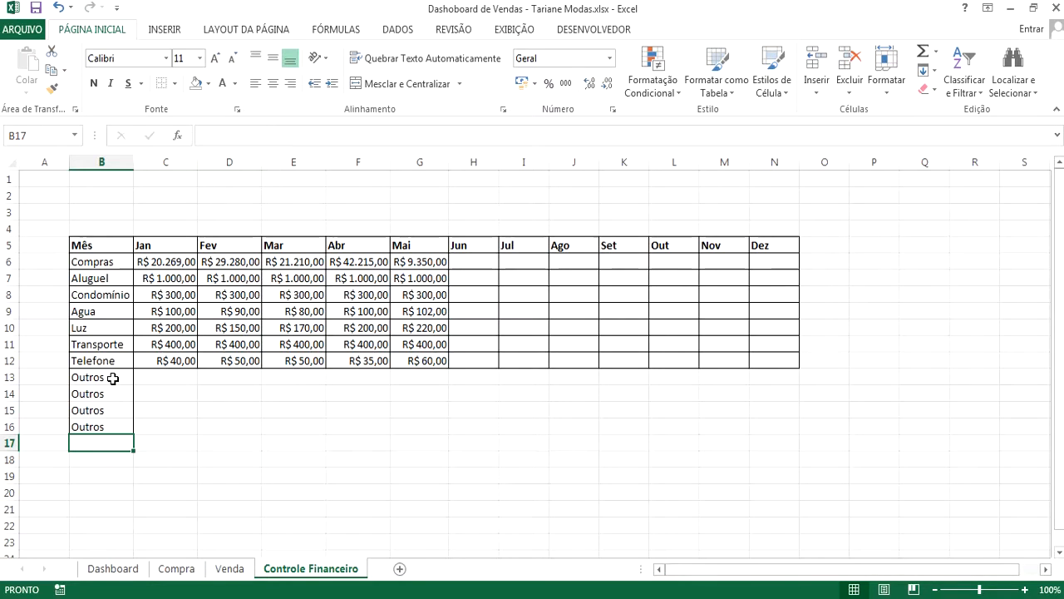
type("o")
key("Return")
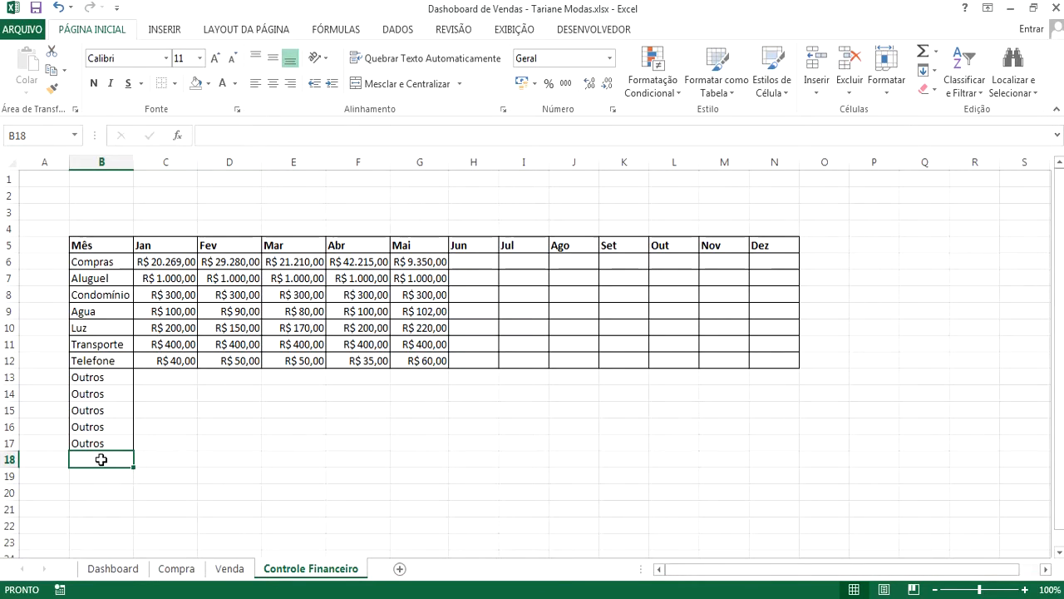
- Label cell B18 Total de Gastos and widen column B to fit the text
left_click_drag(163, 260, 160, 363)
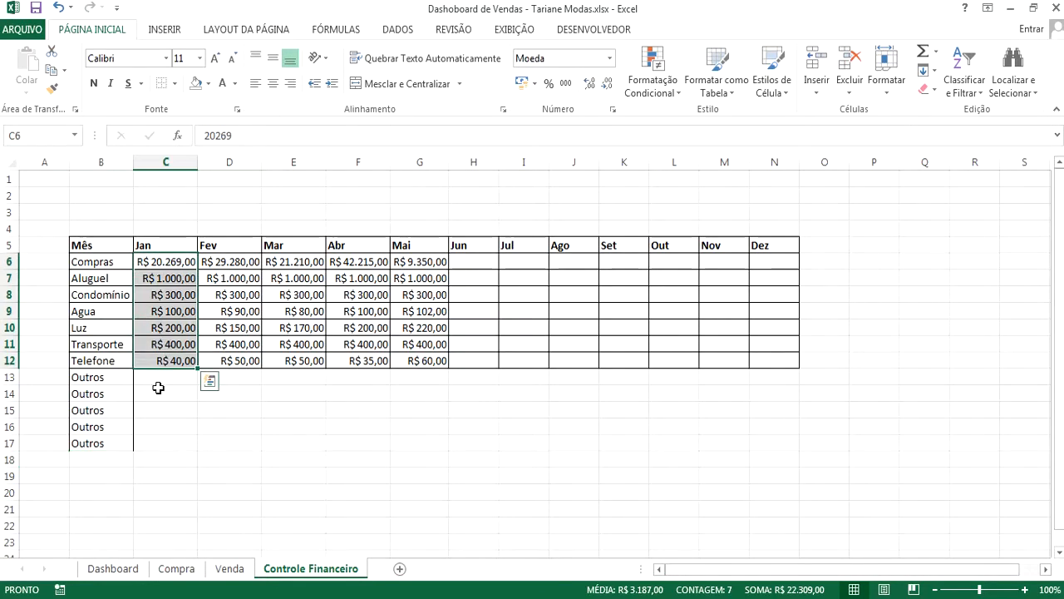
left_click(93, 462)
type("Total d")
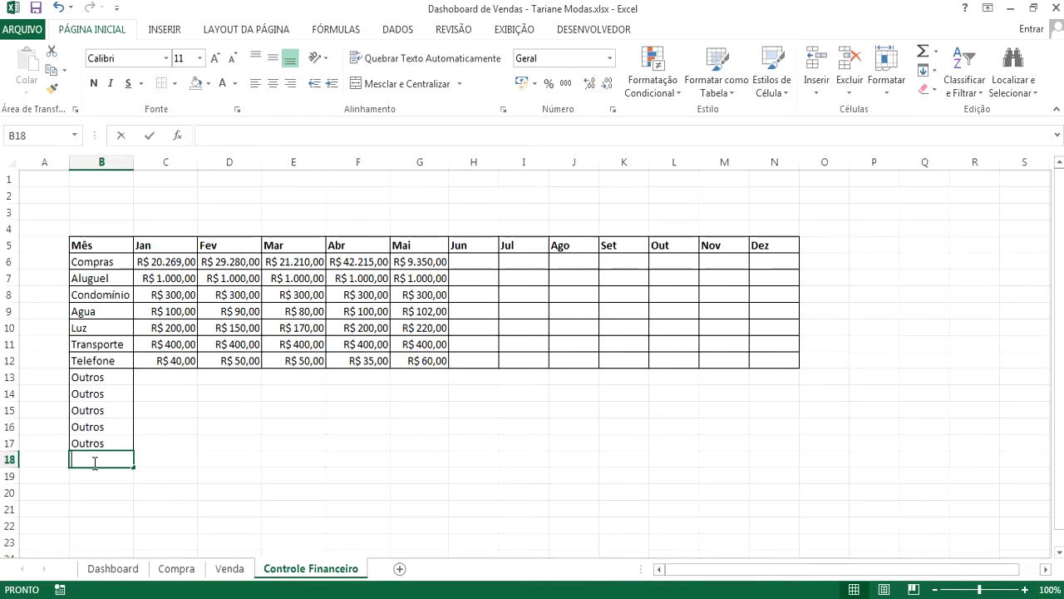
type("e ")
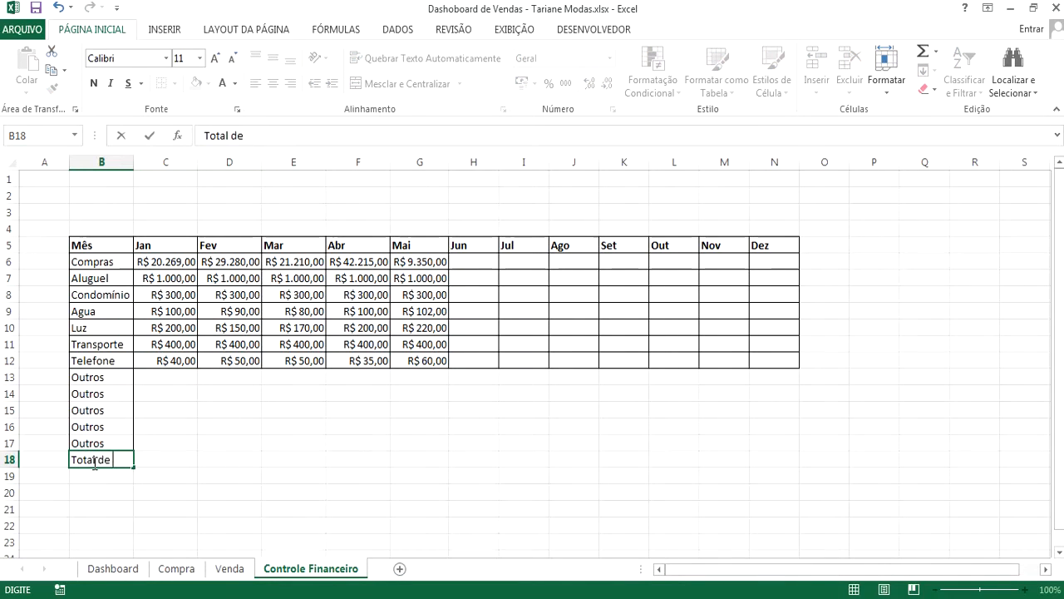
type("Gastos")
left_click(124, 194)
double_click(134, 162)
- Add the row labels Total de Vendas in B19 and Lucro in B20
left_click(88, 475)
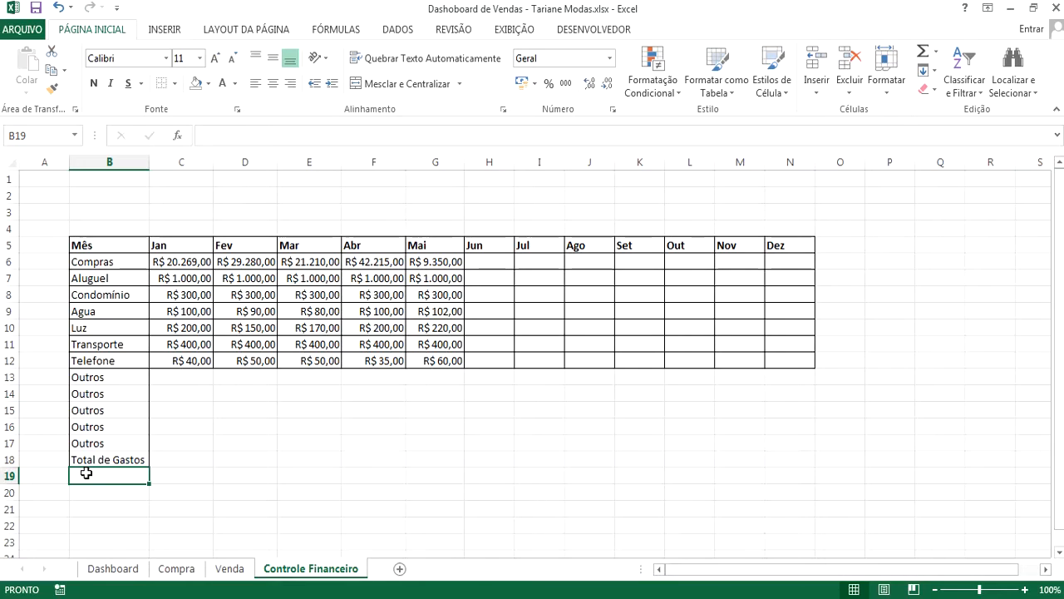
type("Total")
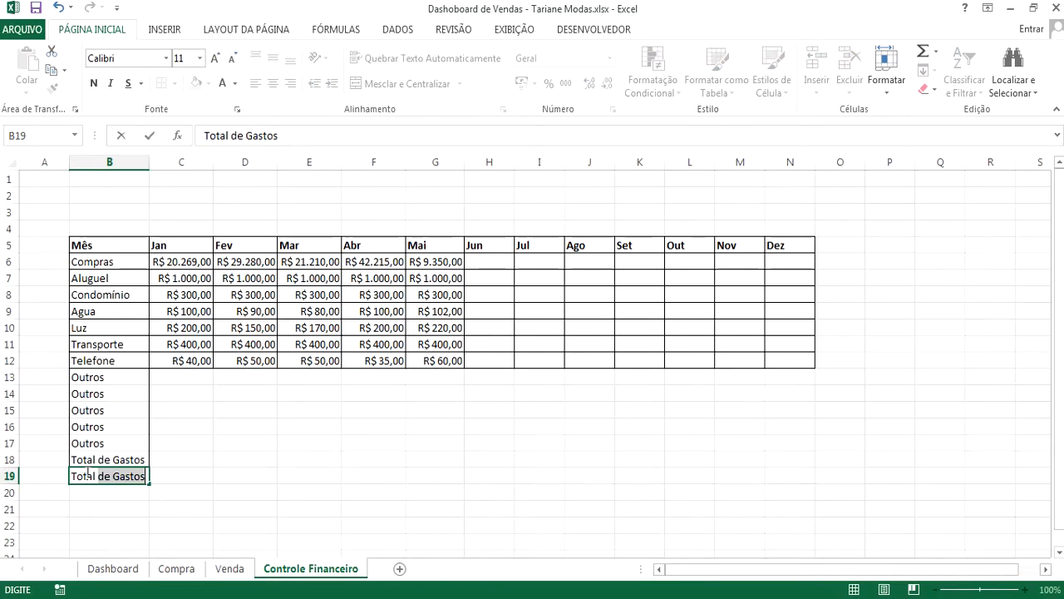
type(" de Vendas")
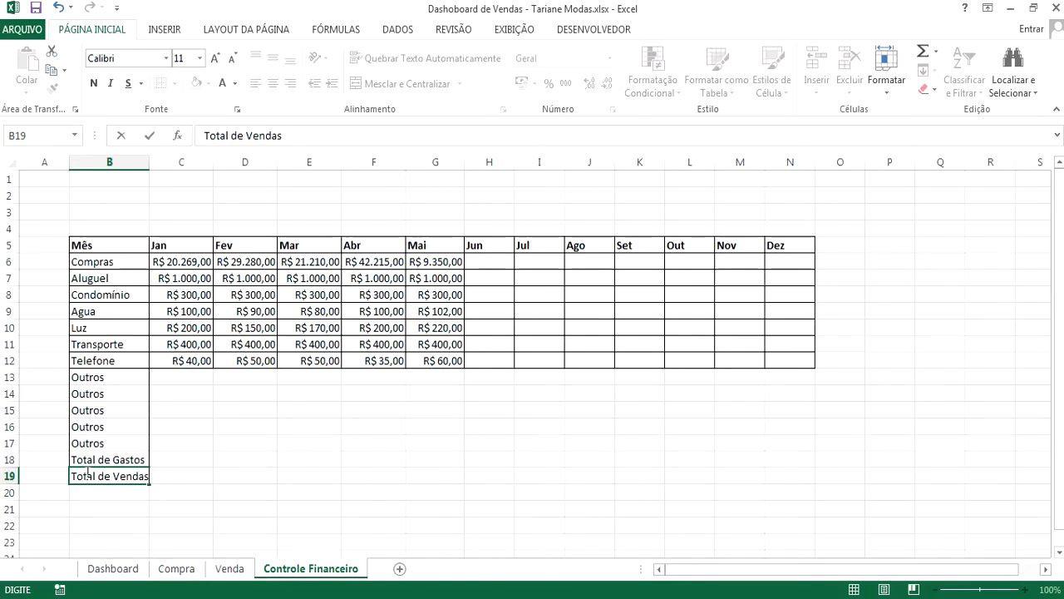
key("Return")
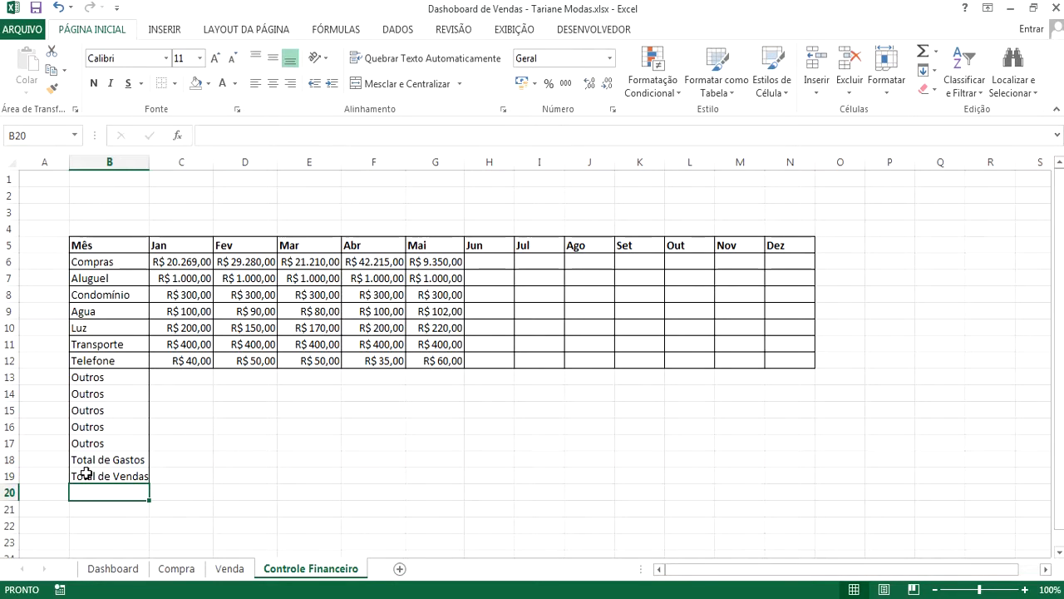
type("Luz")
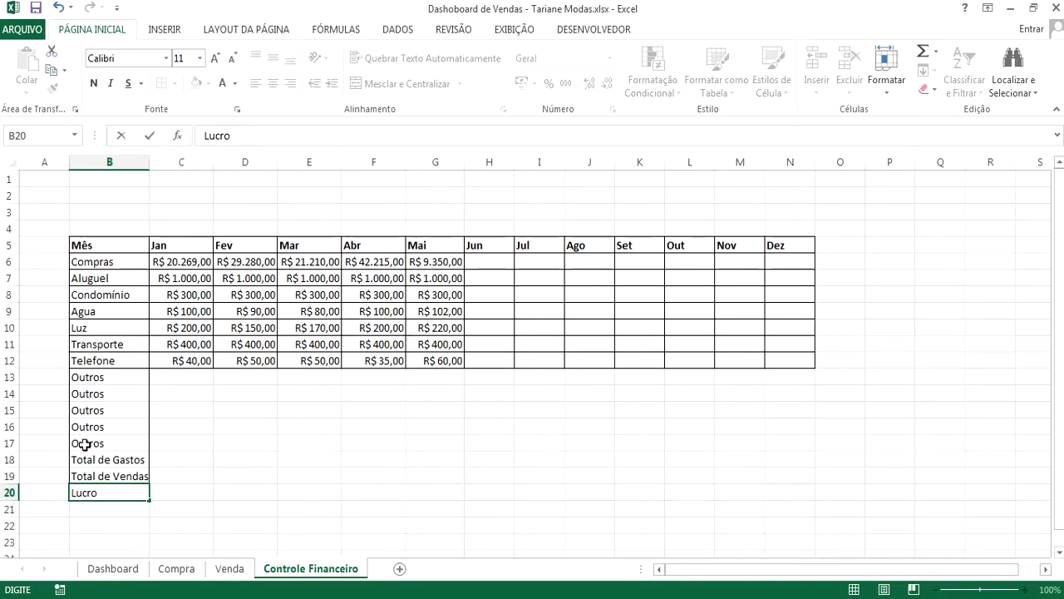
left_click(190, 436)
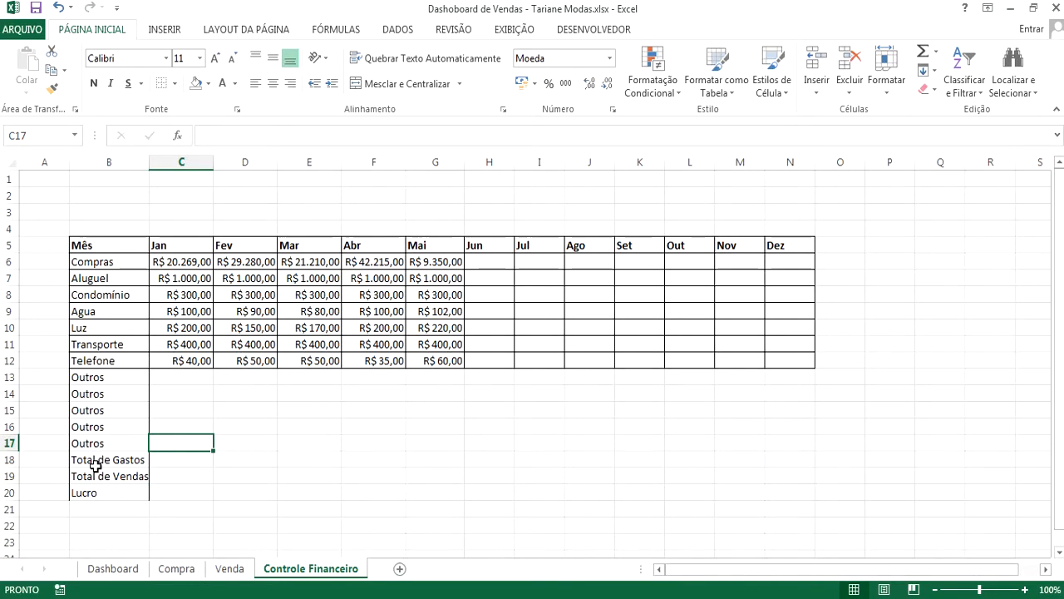
- Format the range B5:N20 as a table with headers in a pink medium style and remove its black cell borders
left_click(87, 248)
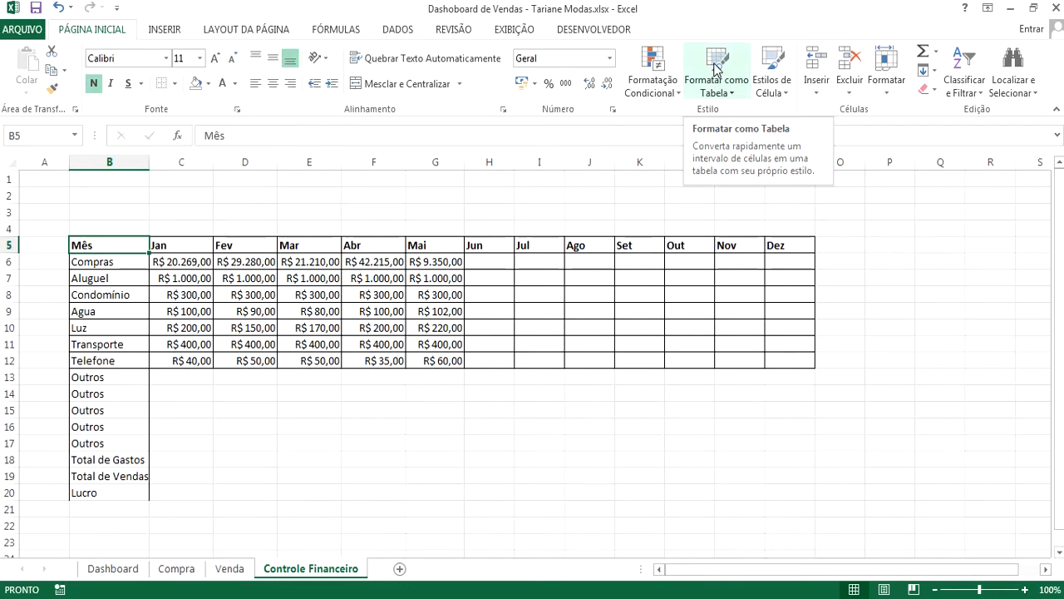
left_click(725, 93)
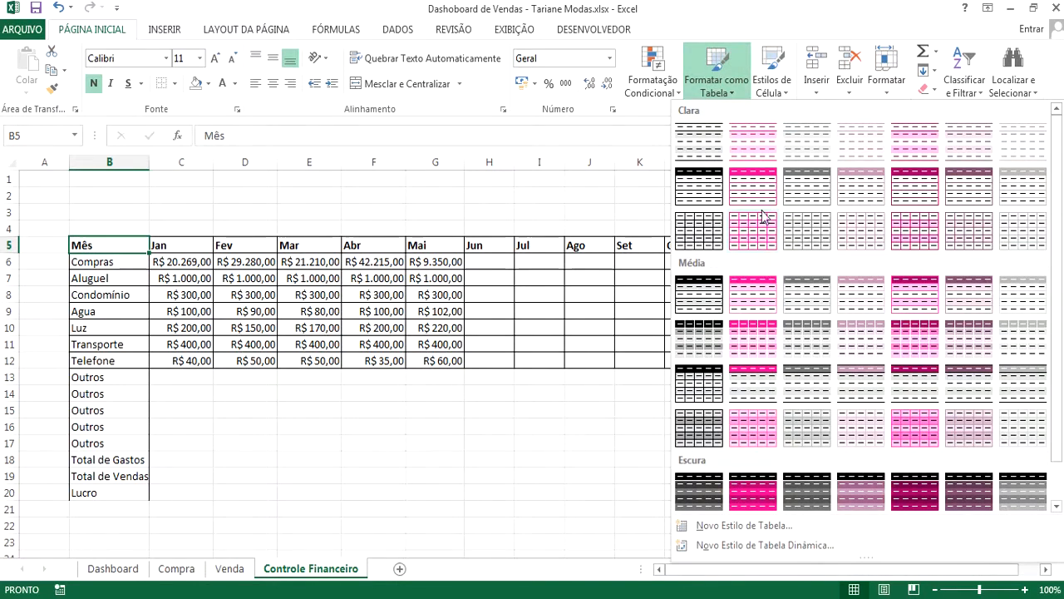
left_click(759, 342)
left_click(507, 323)
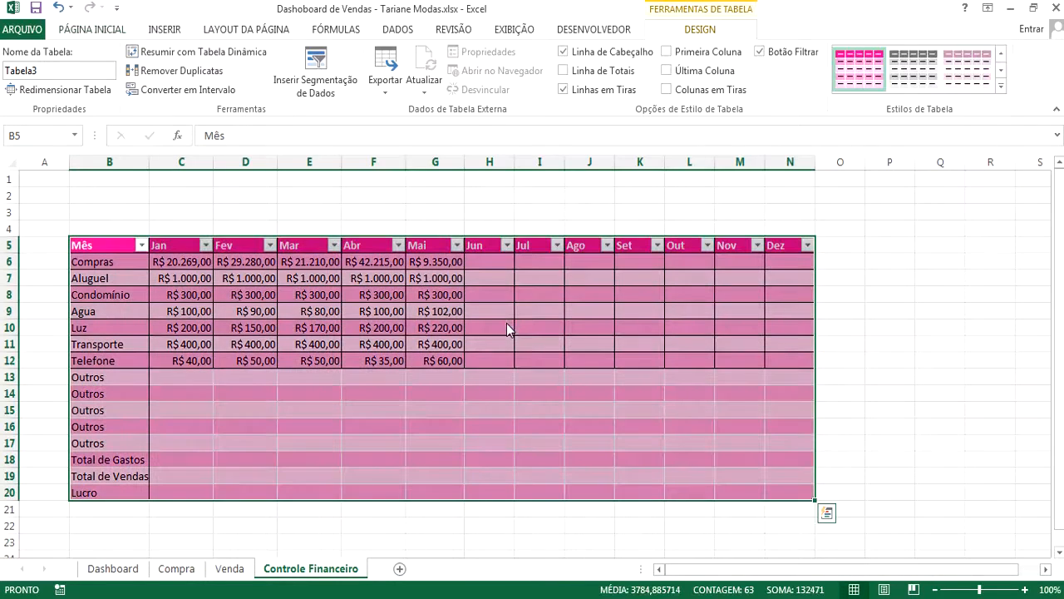
left_click(91, 29)
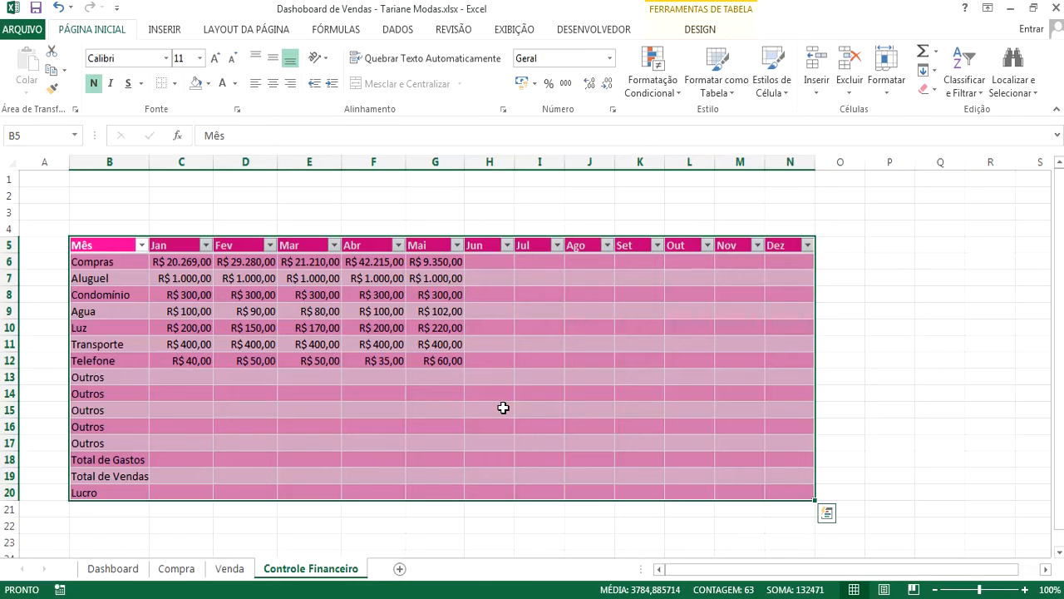
left_click(249, 409)
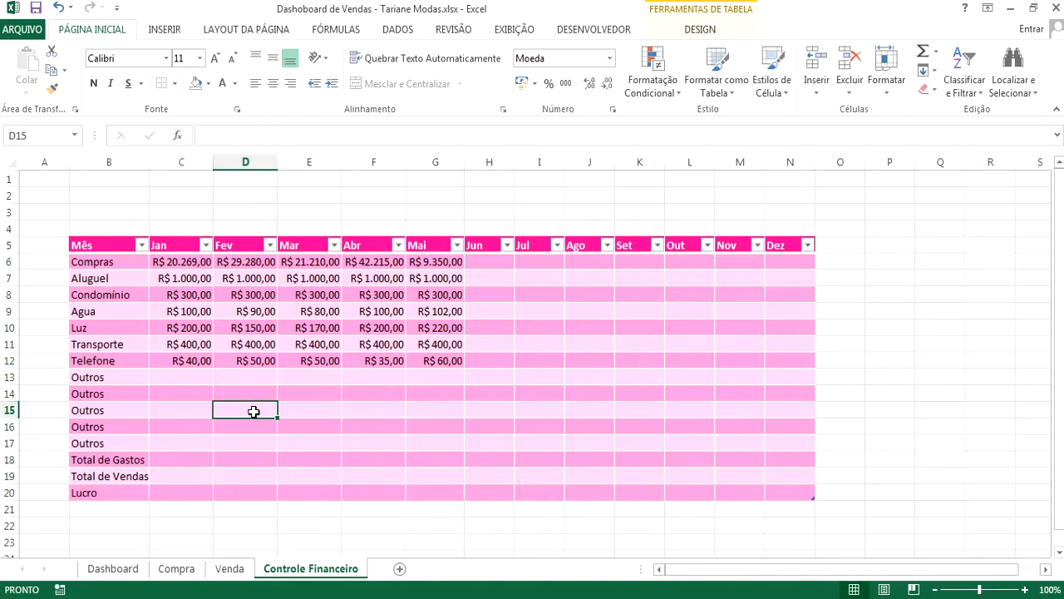
- Examine the Compras values month by month from Jan to Mai in the Controle Financeiro table
left_click(89, 461)
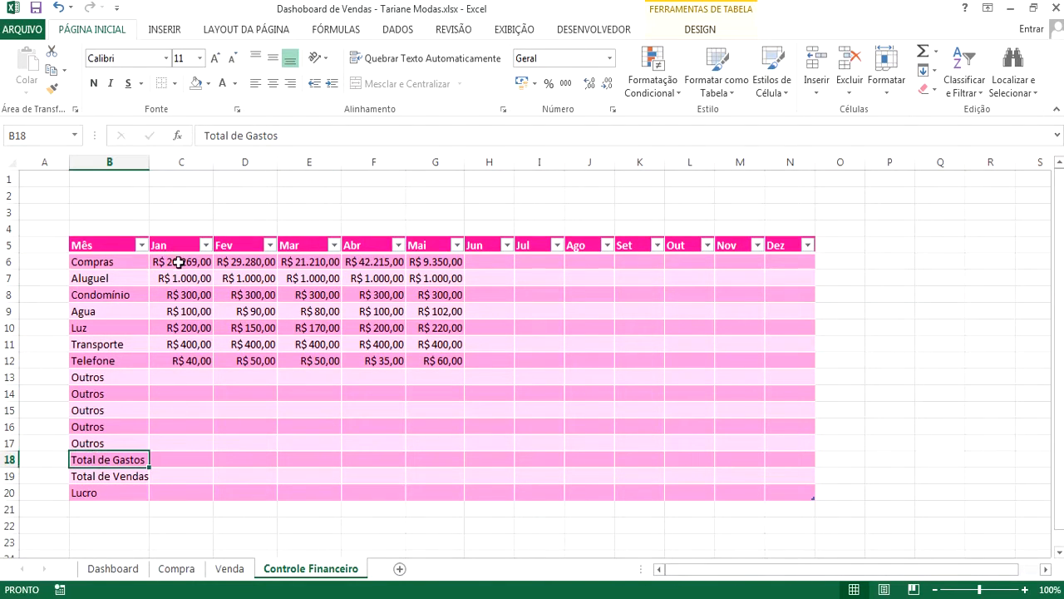
left_click_drag(170, 263, 465, 258)
left_click(411, 277)
left_click(417, 261)
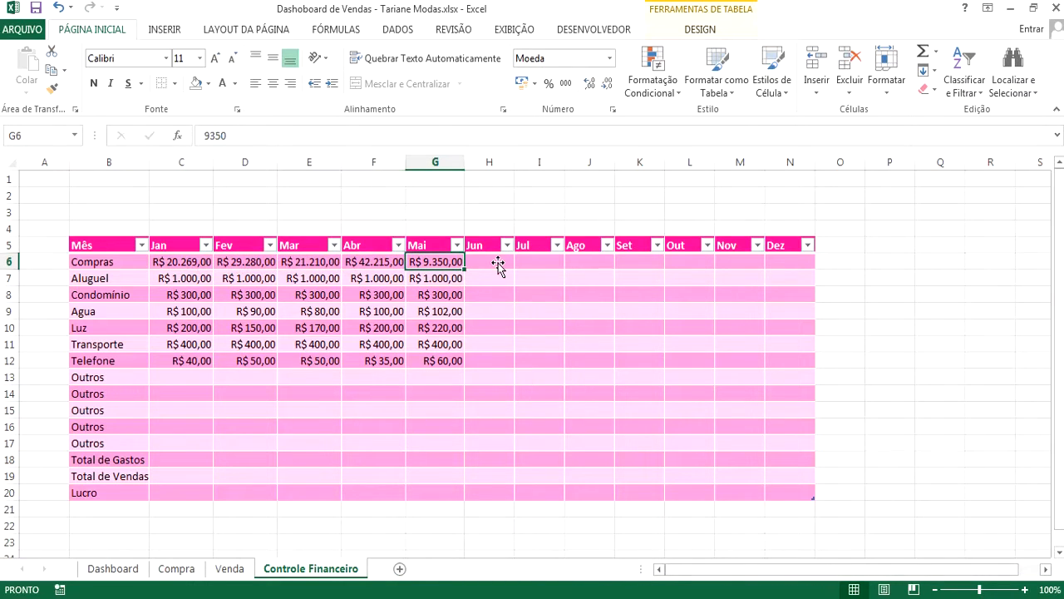
key("Left")
key("Left")
key("Left")
key("Left")
key("Left")
key("Right")
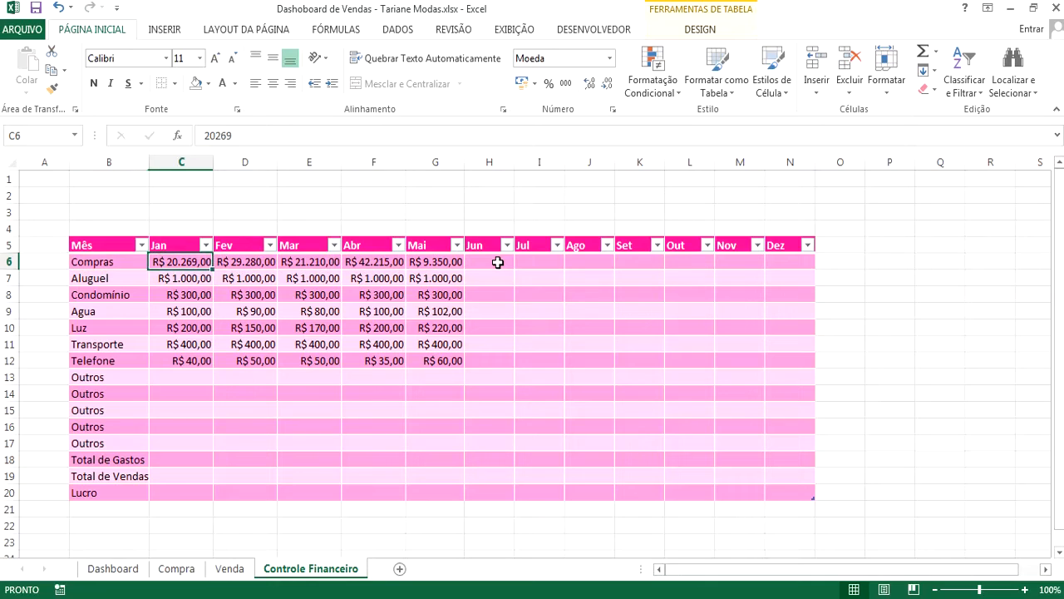
key("Right")
key("Right")
key("Right")
key("Right")
key("Right")
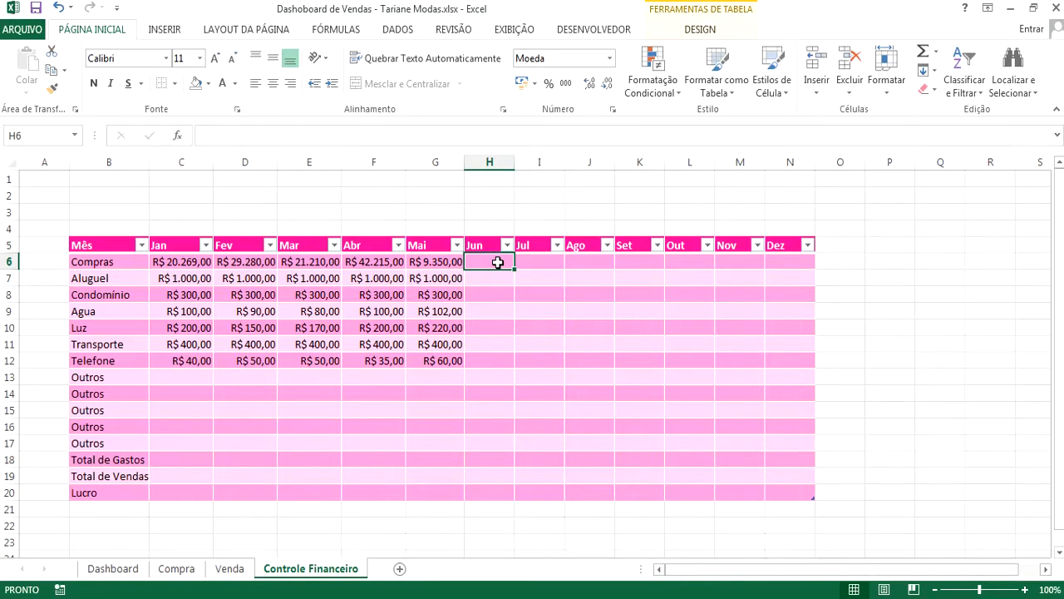
- Review the purchase records on the Compra sheet down to the last row, and return to the Controle Financeiro sheet
left_click(177, 568)
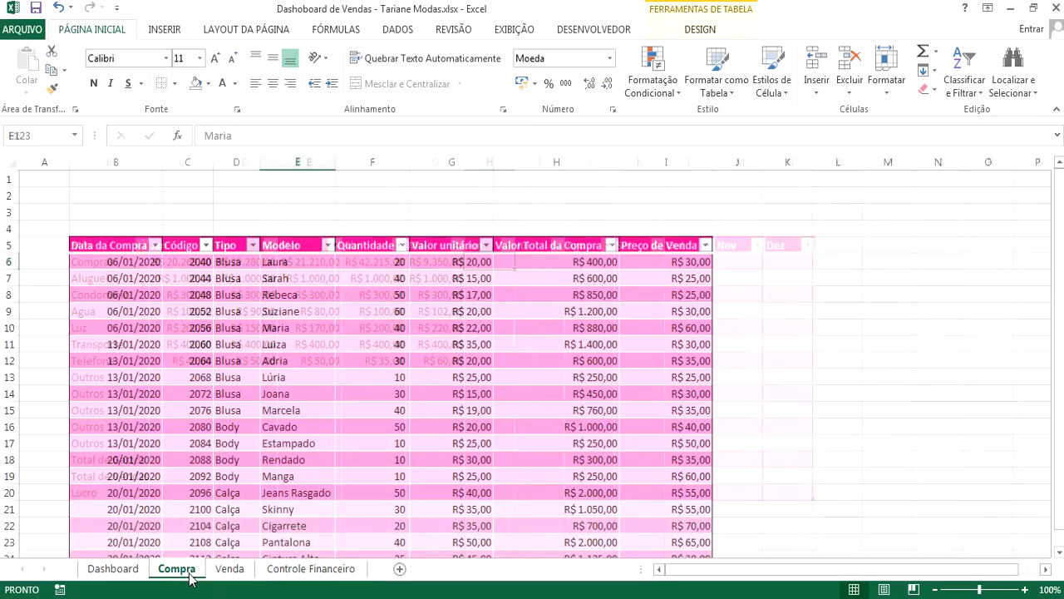
scroll(286, 391, "down", 15)
scroll(152, 402, "down", 20)
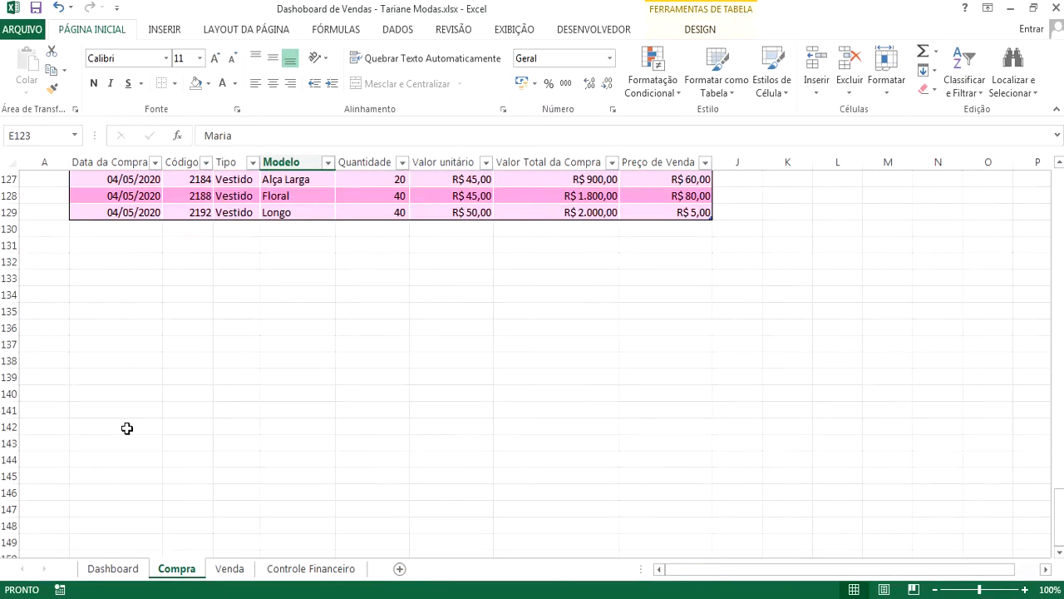
scroll(127, 428, "up", 3)
scroll(127, 428, "up", 20)
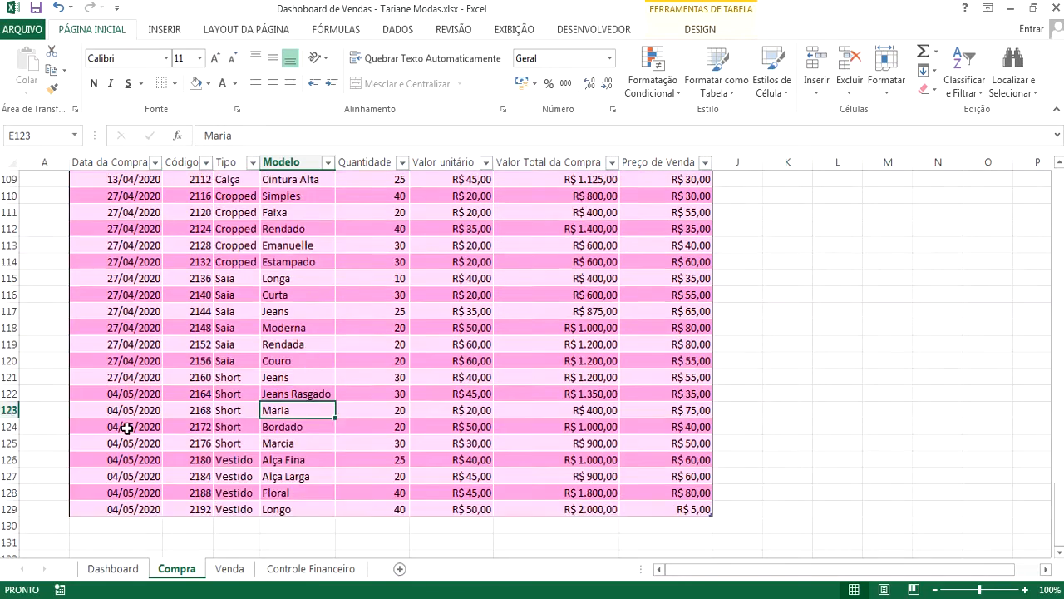
scroll(127, 428, "up", 4)
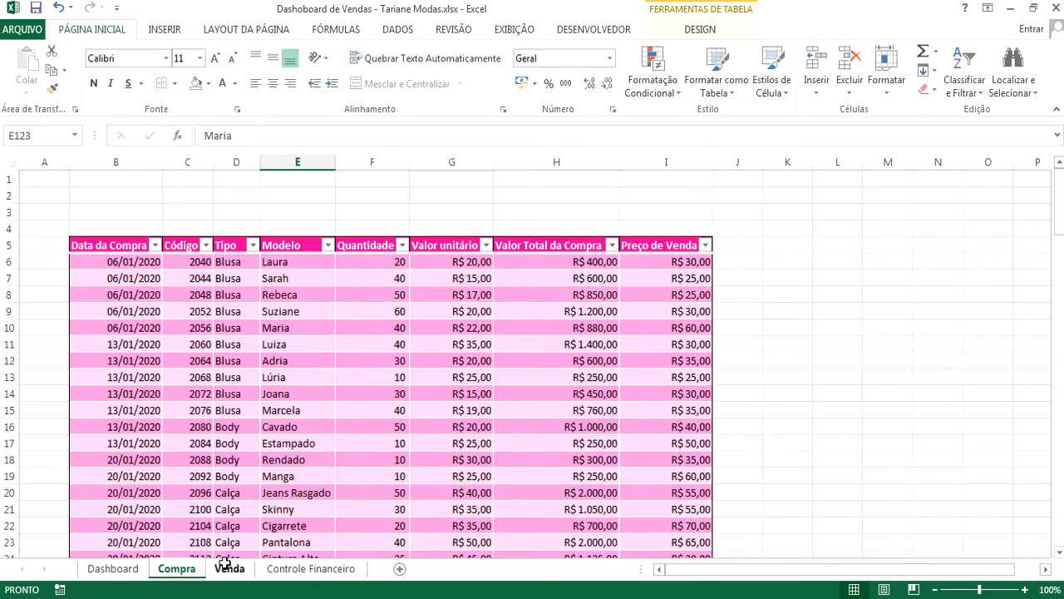
left_click(293, 571)
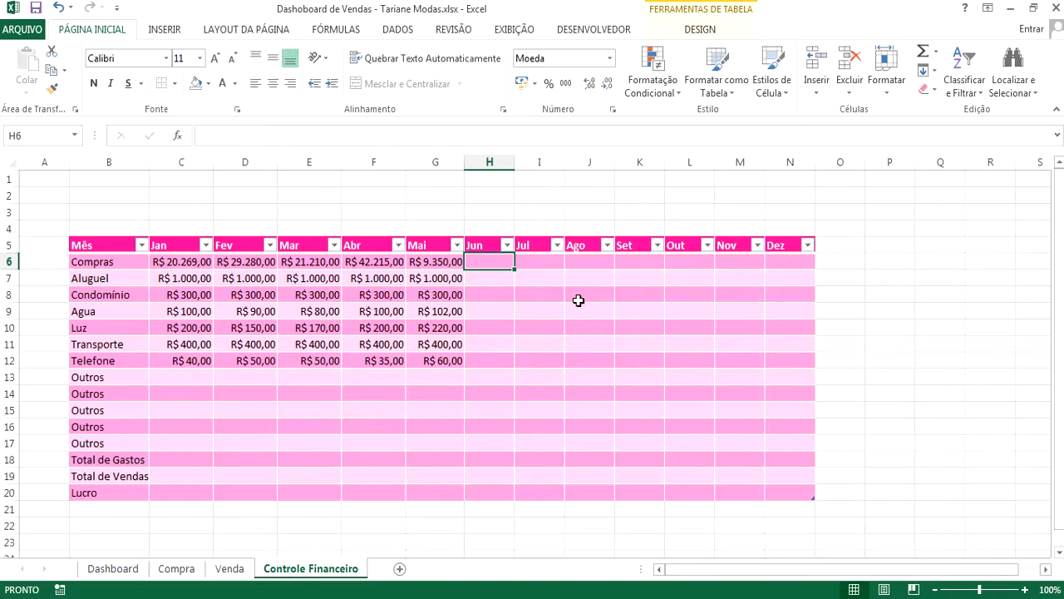
- Clear the Compras values from Jan to Mai in C6:G6 and select the Jan cell of that row
left_click(176, 262)
left_click_drag(176, 261, 455, 265)
key("Delete")
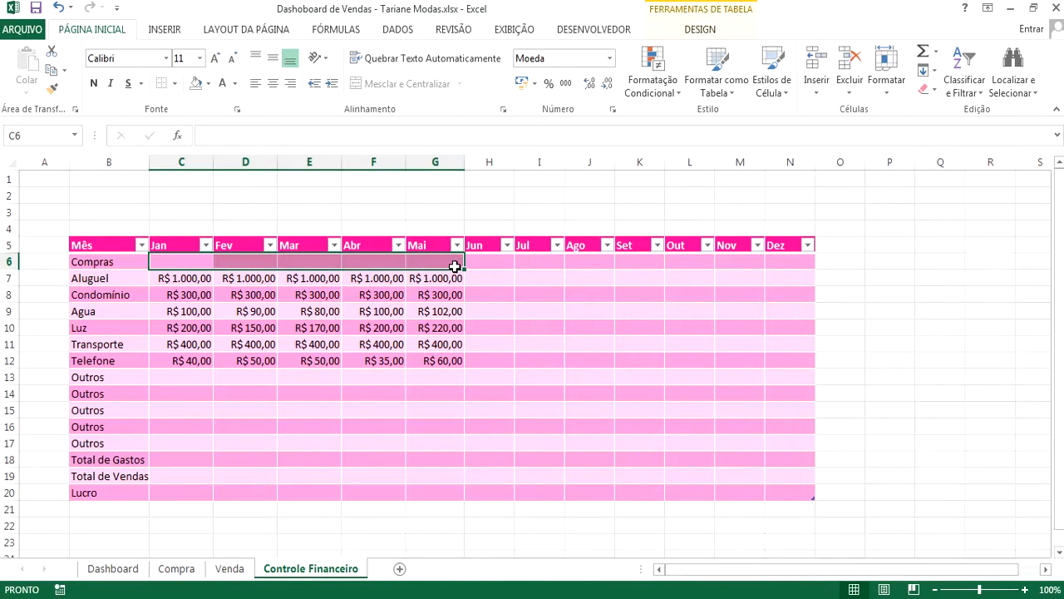
left_click(161, 294)
left_click(185, 309)
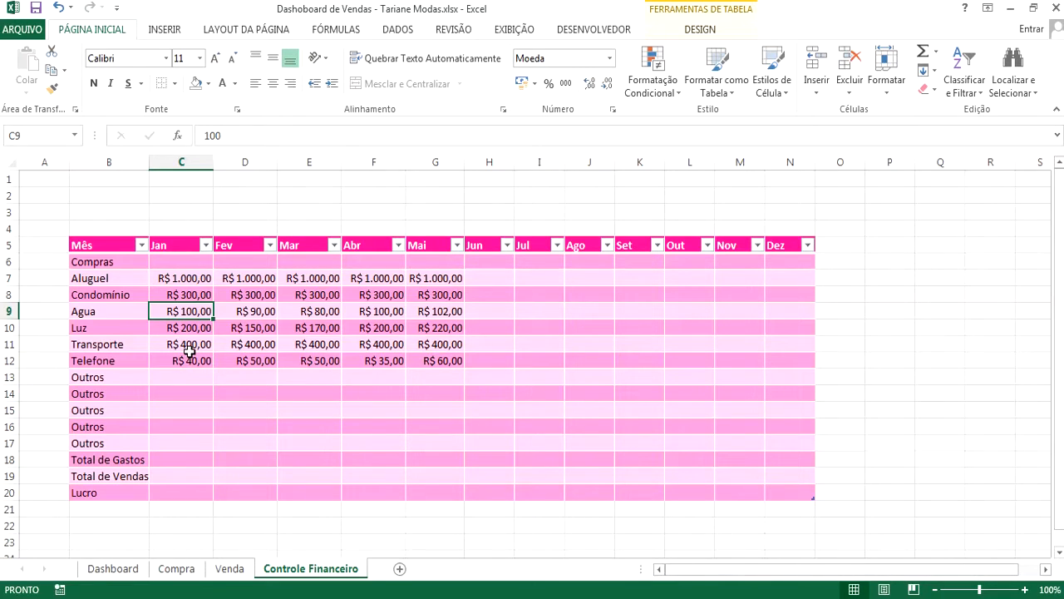
left_click(169, 263)
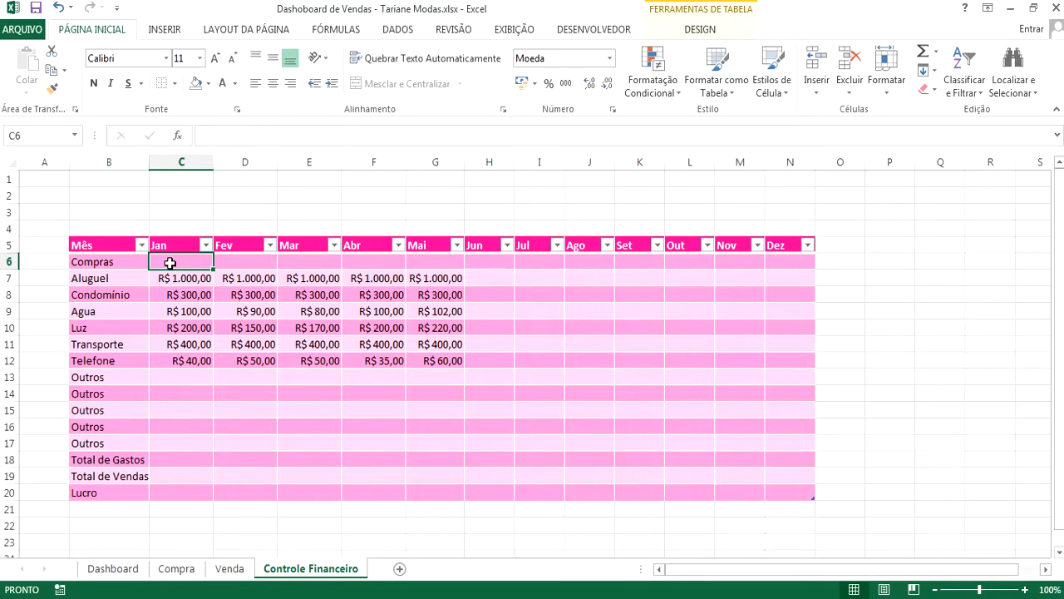
- Compare the Valor Total da Compra and Data da Compra columns on the Compra sheet with the month headers in Controle Financeiro
left_click(114, 261)
left_click(170, 264)
left_click(177, 574)
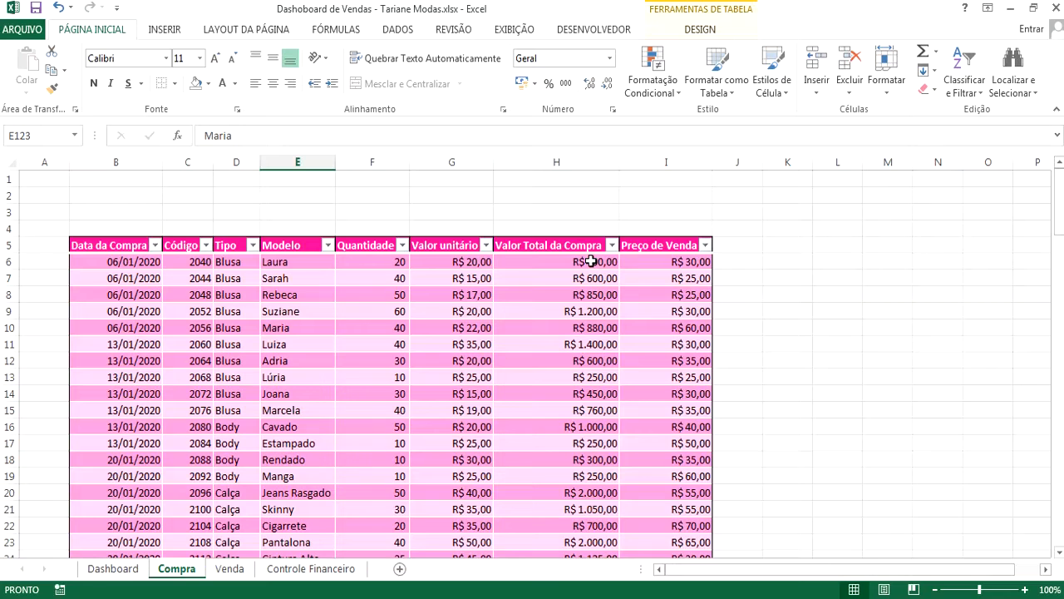
left_click_drag(588, 261, 589, 428)
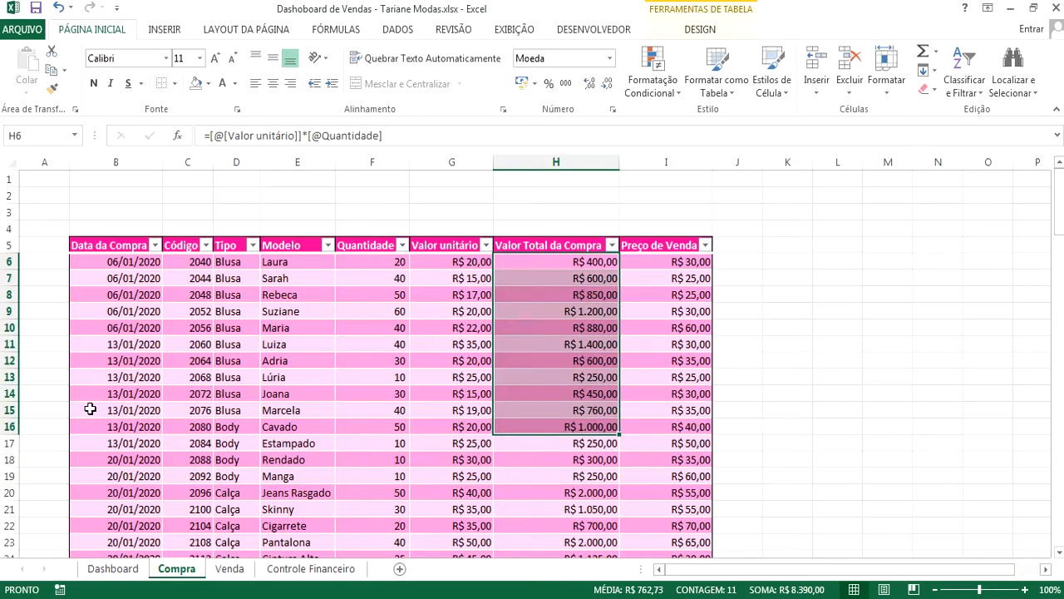
left_click_drag(108, 260, 84, 380)
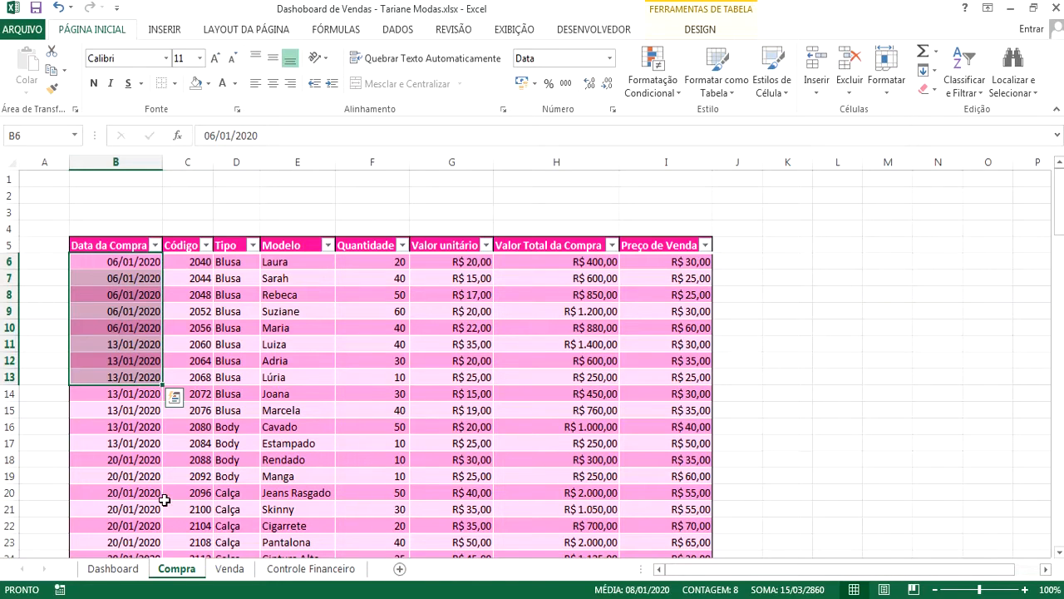
left_click(293, 572)
left_click(184, 242)
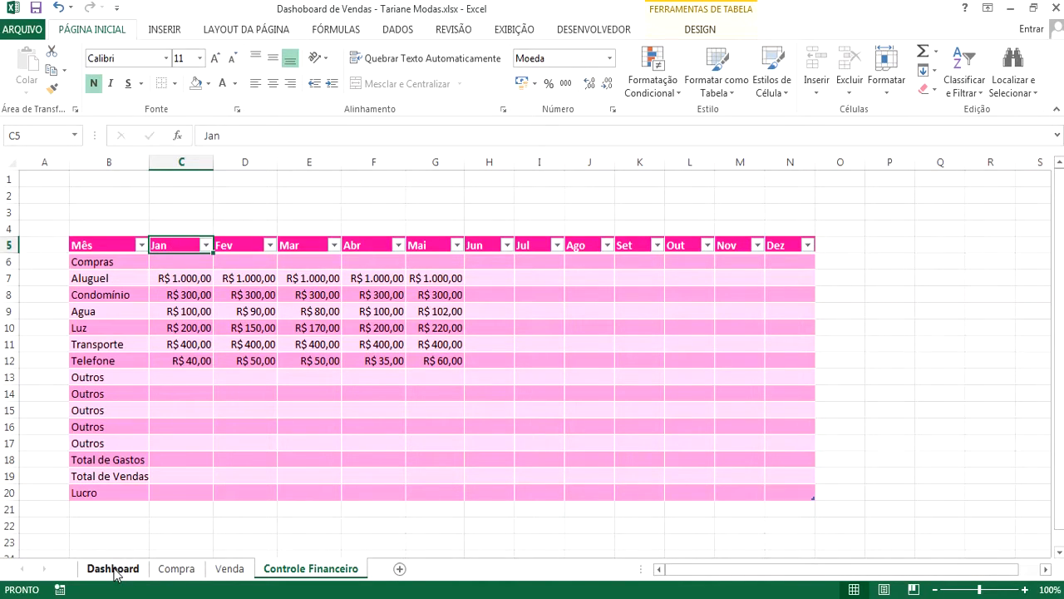
left_click(176, 571)
left_click(221, 574)
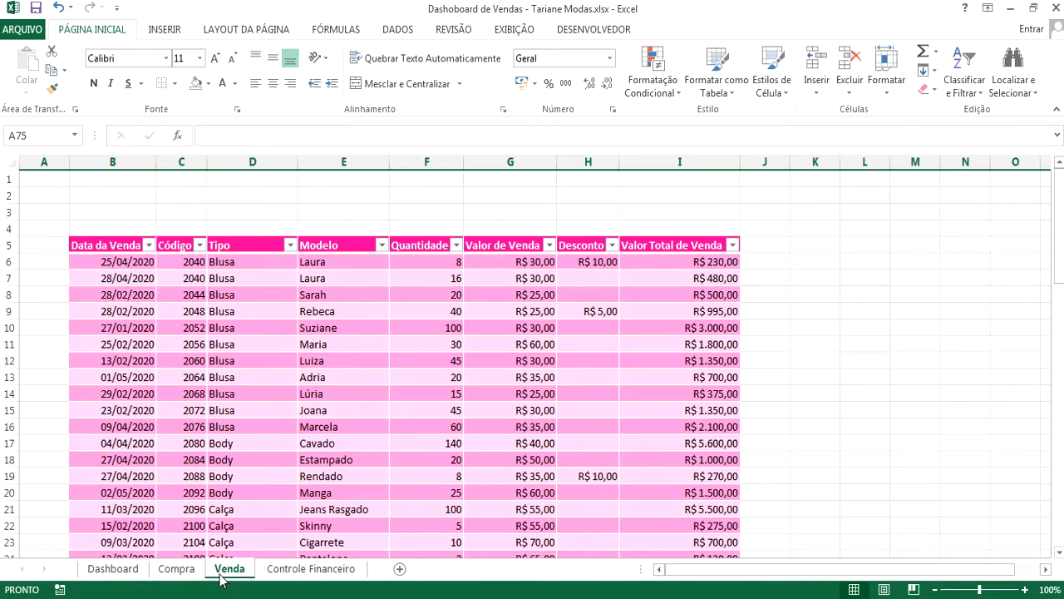
- Add a Mês column to the Compra table by entering its header in J5, beside Preço de Venda
left_click(176, 570)
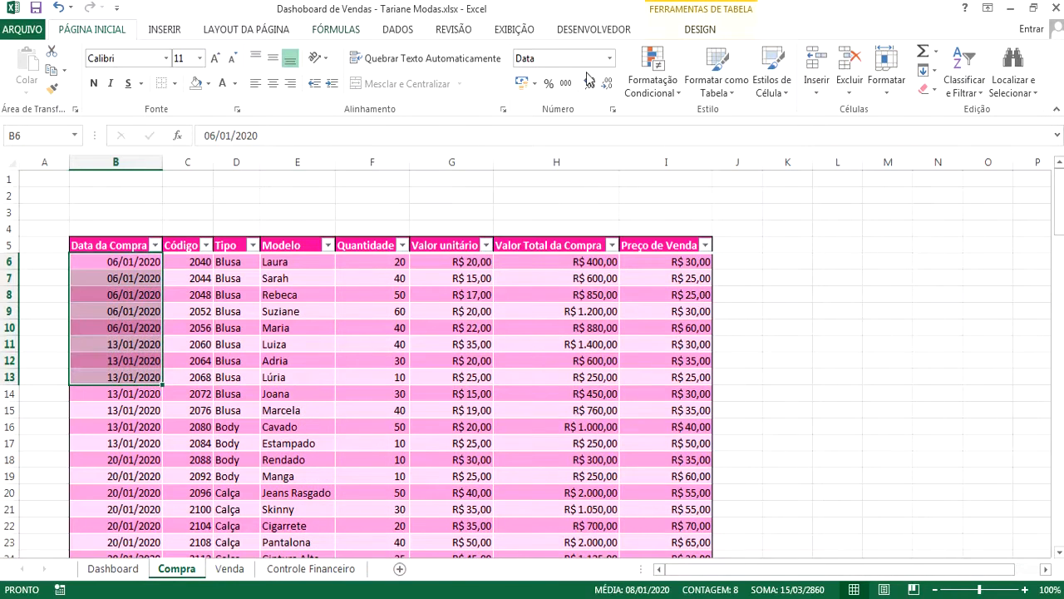
left_click(286, 263)
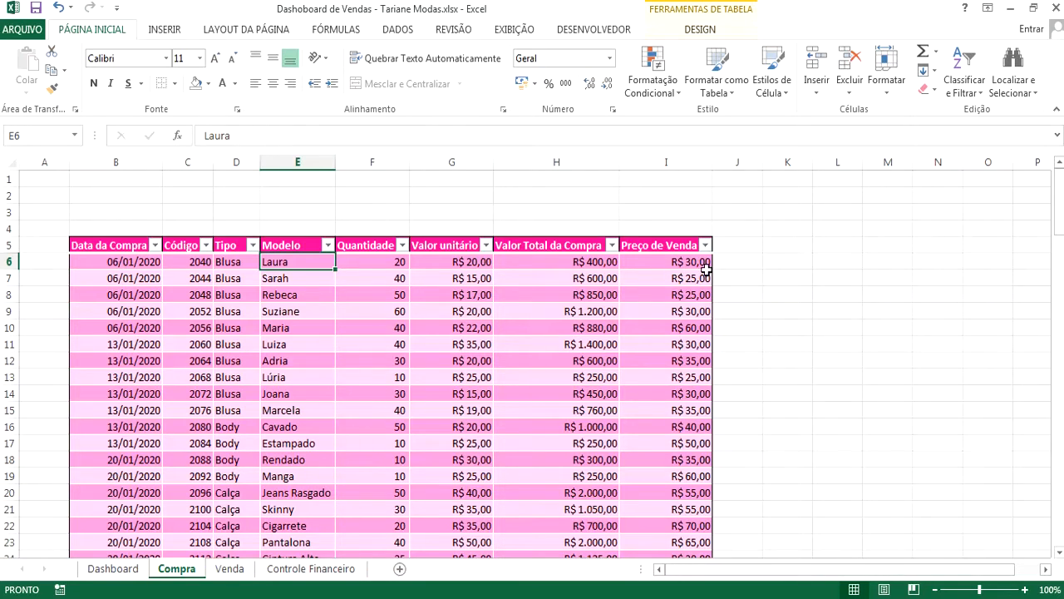
left_click(726, 244)
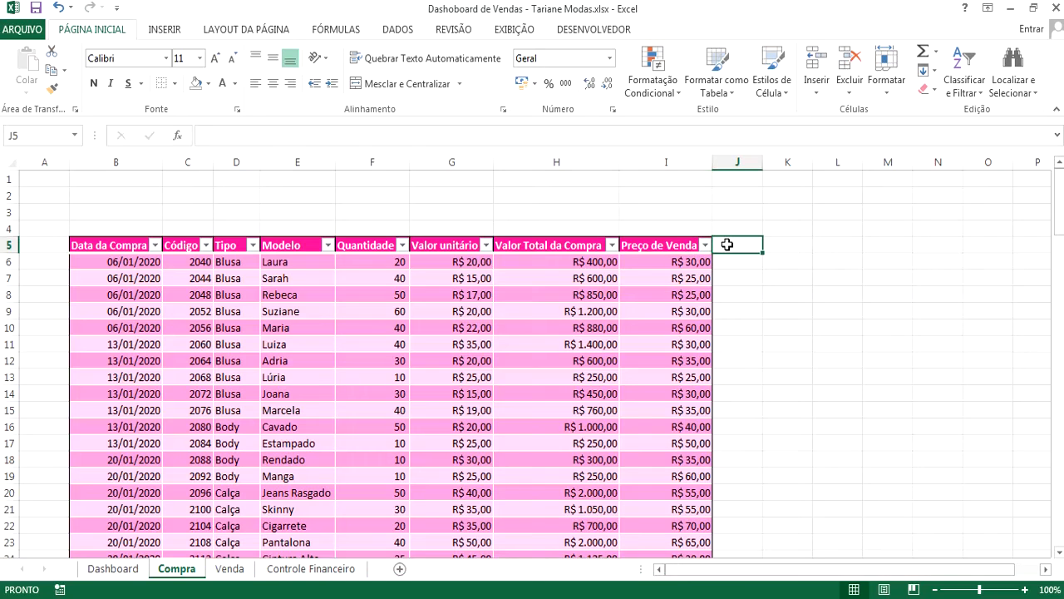
type("M")
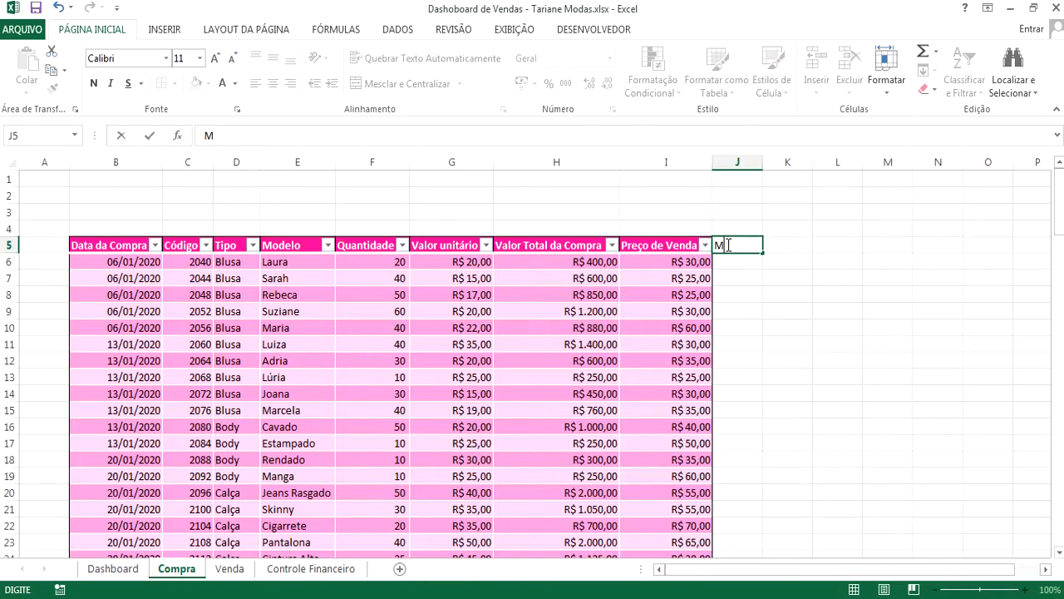
type("ês")
key("Return")
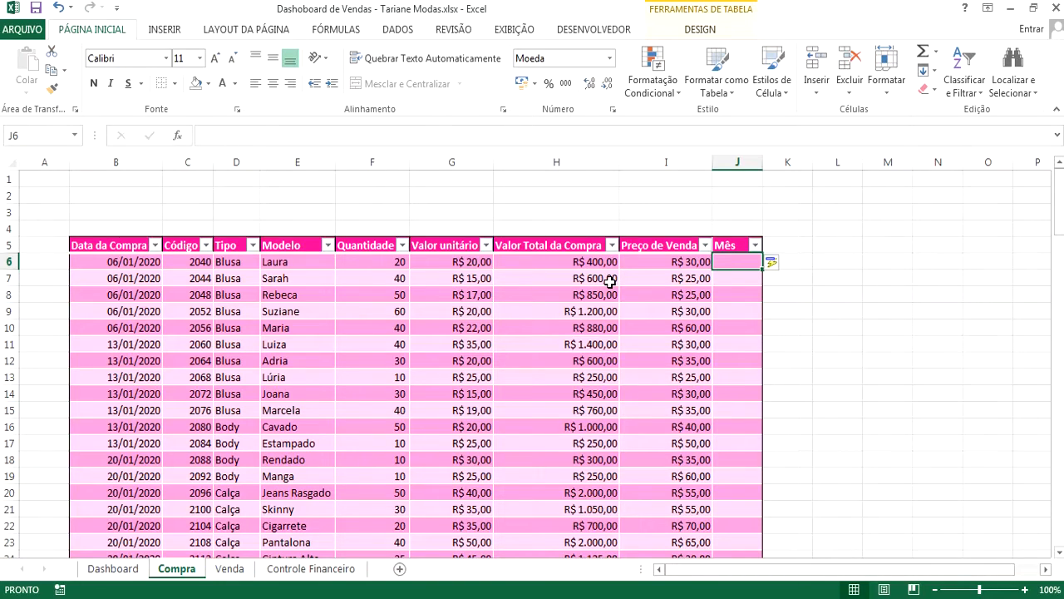
- Fill the Mês column with the formula =MÊS([@[Data da Compra]]), entered in J6
type("=")
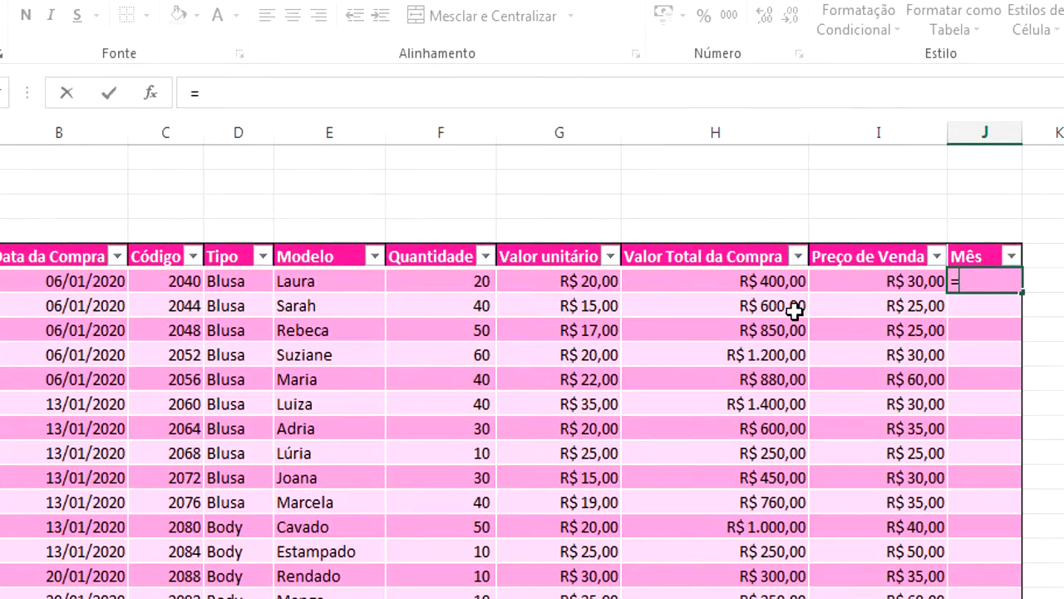
type("mes")
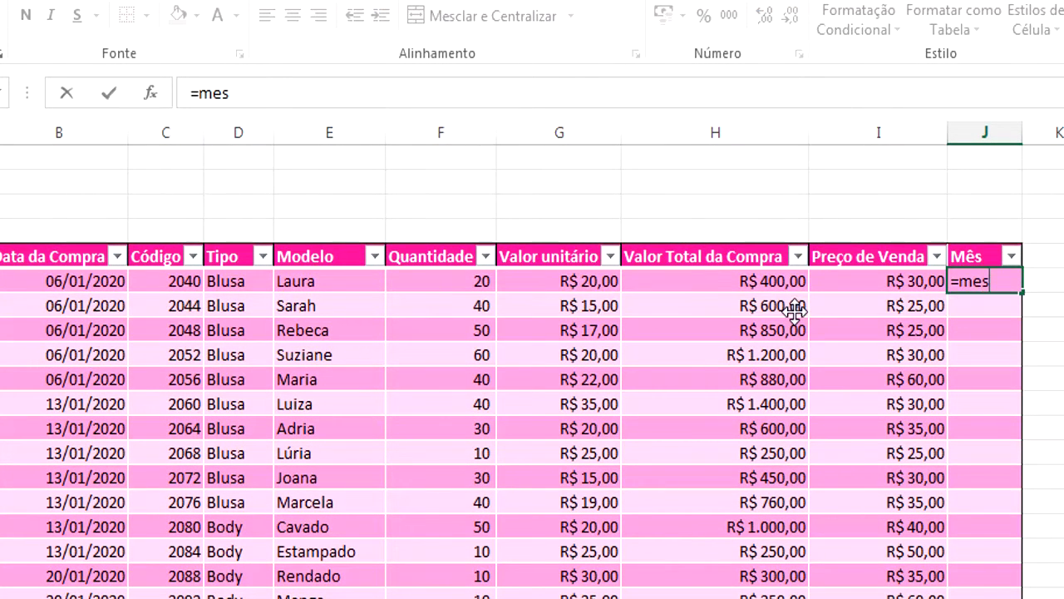
key("BackSpace")
key("BackSpace")
type("ês(")
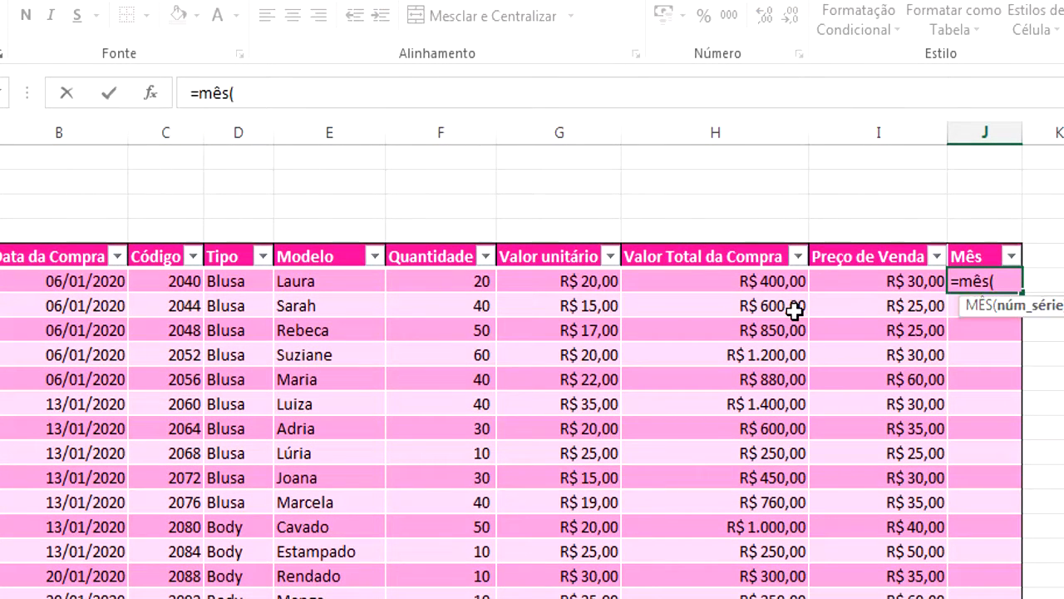
left_click(84, 285)
type(")")
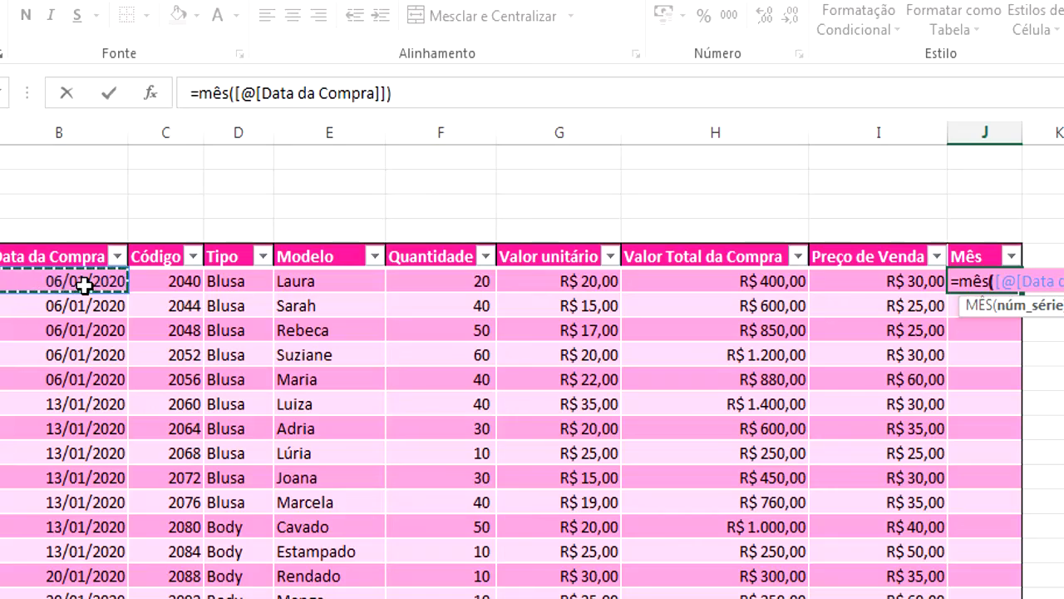
key("Return")
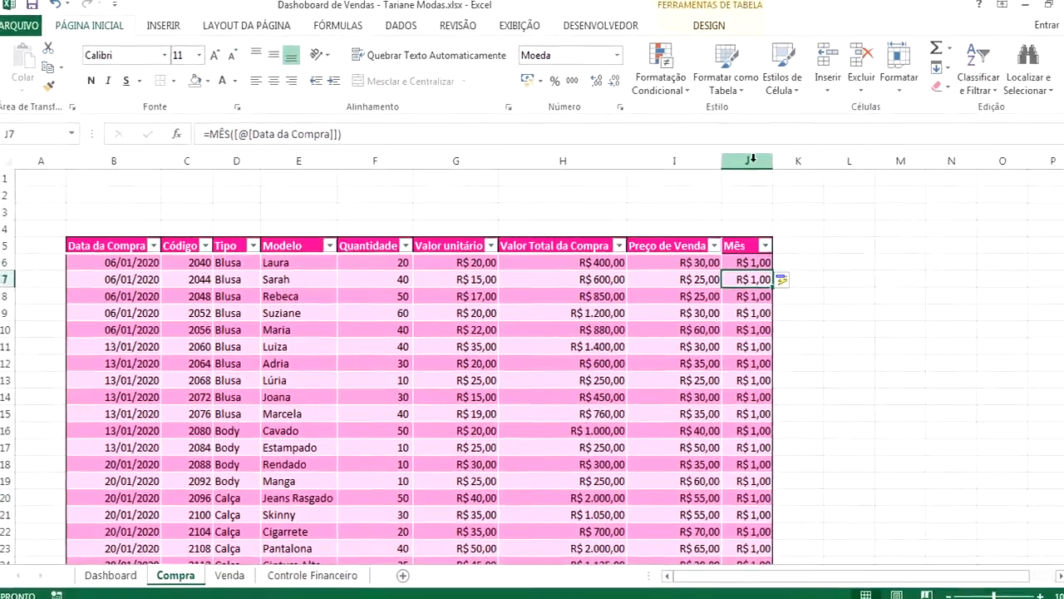
- Format the whole Mês column J as Número with 0 decimal places
left_click(985, 132)
right_click(743, 158)
left_click(786, 341)
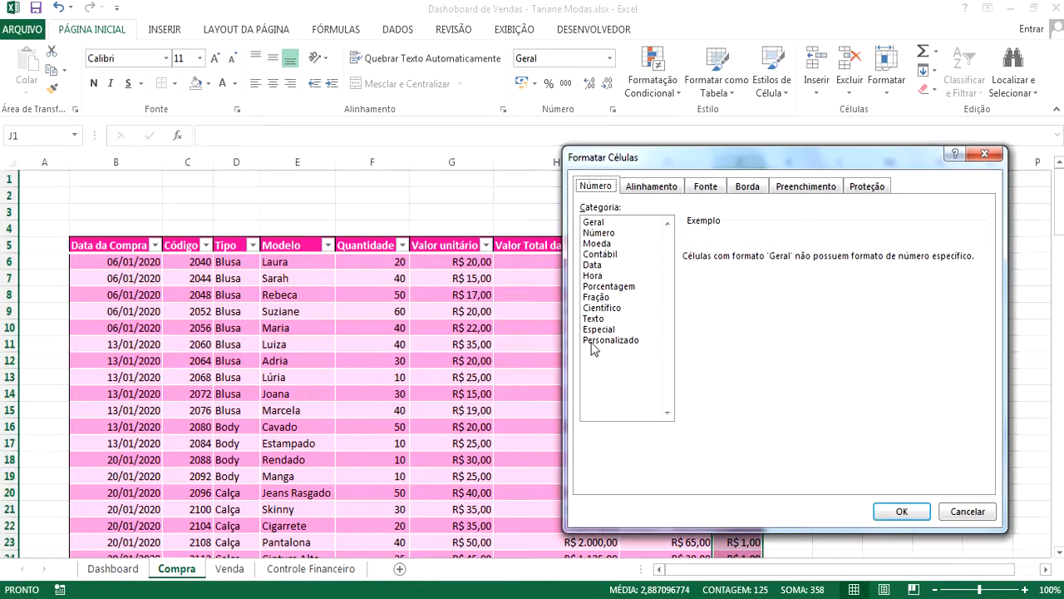
left_click(599, 232)
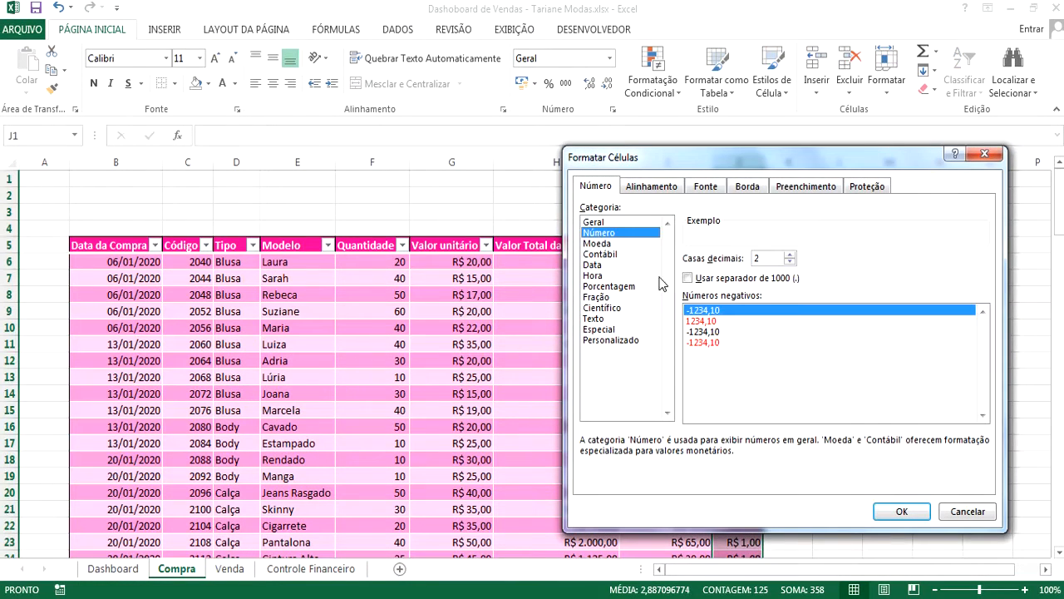
left_click(789, 262)
left_click(790, 262)
left_click(902, 511)
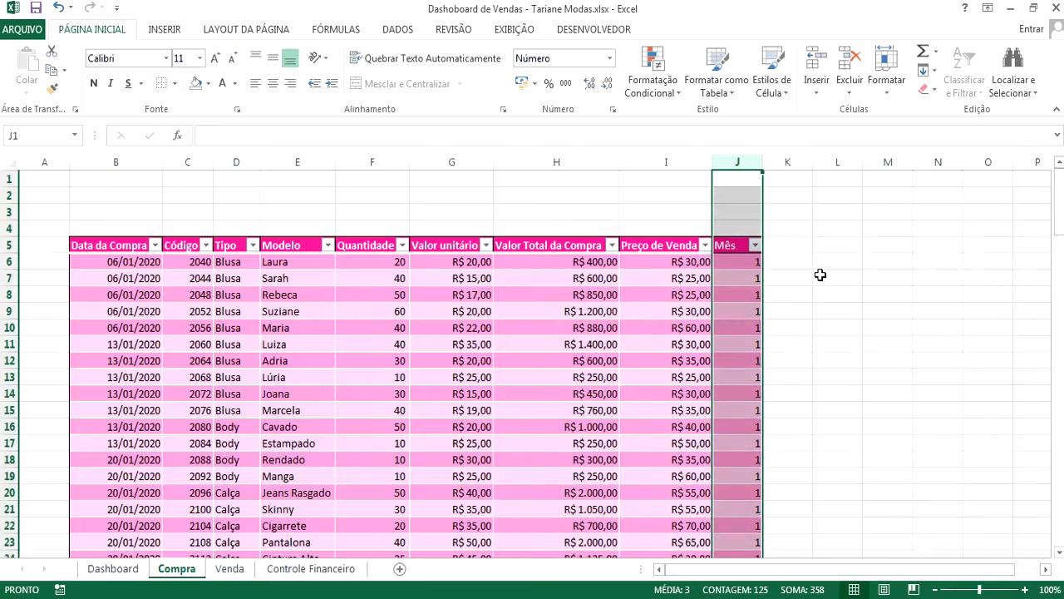
left_click(827, 277)
- Check the month numbers down the Mês column against the purchase dates
left_click(747, 262)
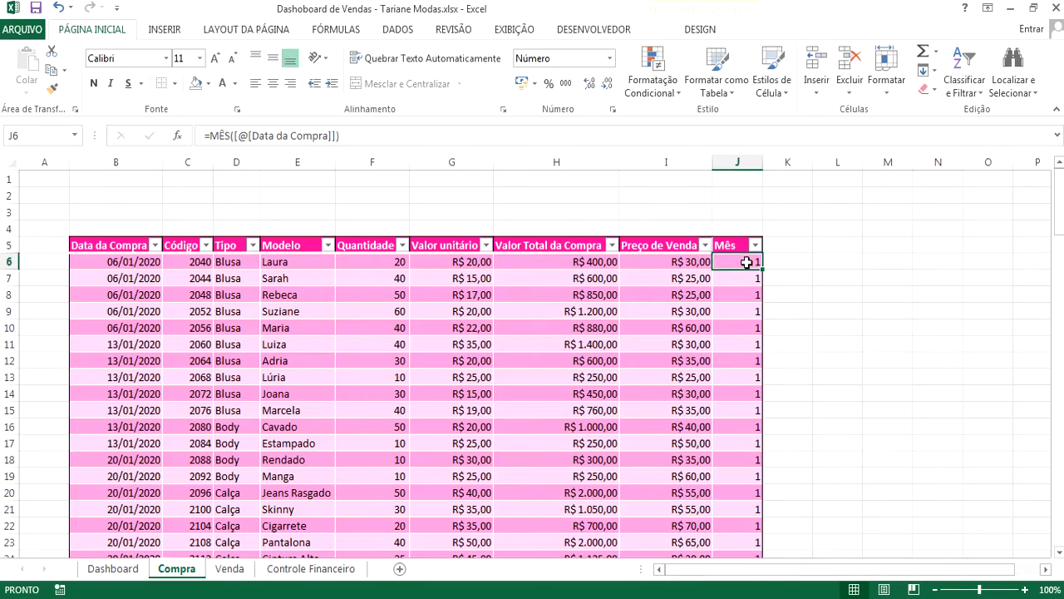
scroll(747, 283, "down", 9)
left_click(748, 294)
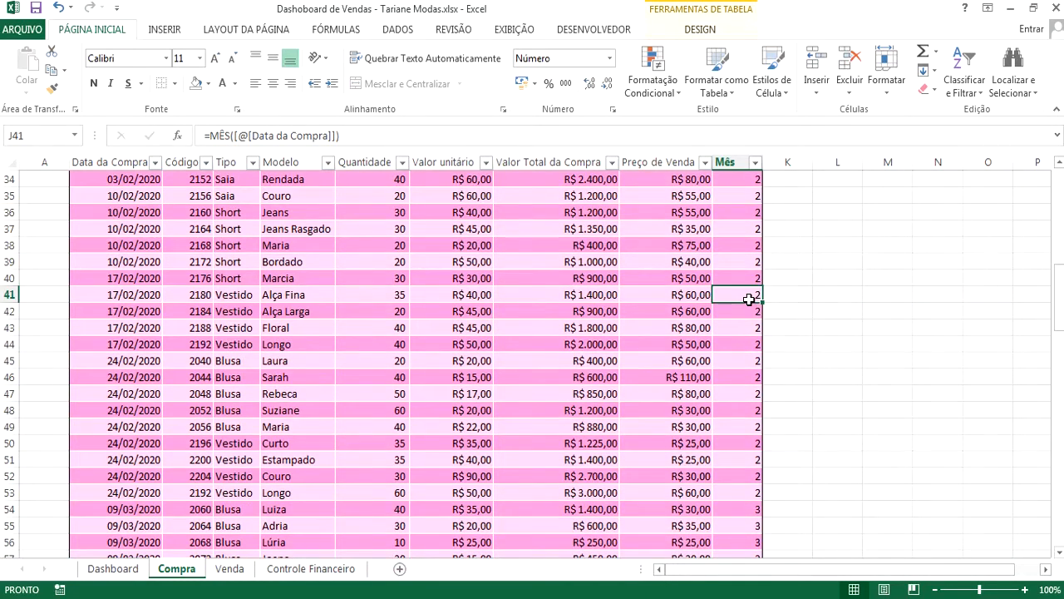
scroll(751, 294, "down", 7)
scroll(748, 296, "up", 18)
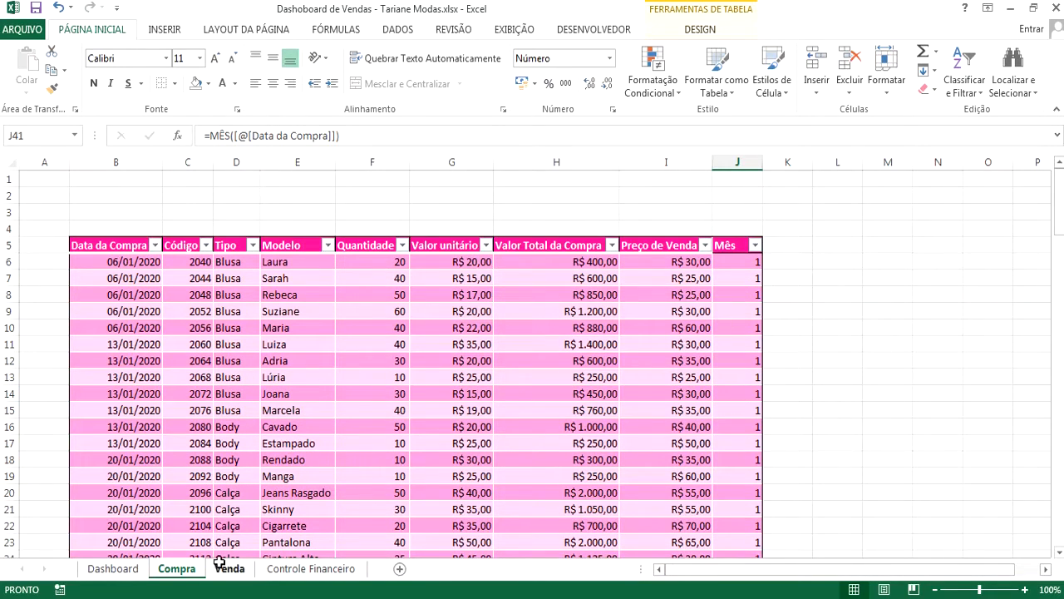
- On the Controle Financeiro sheet, number the months from 1 to 12 in C4:N4 above the month headers
left_click(301, 572)
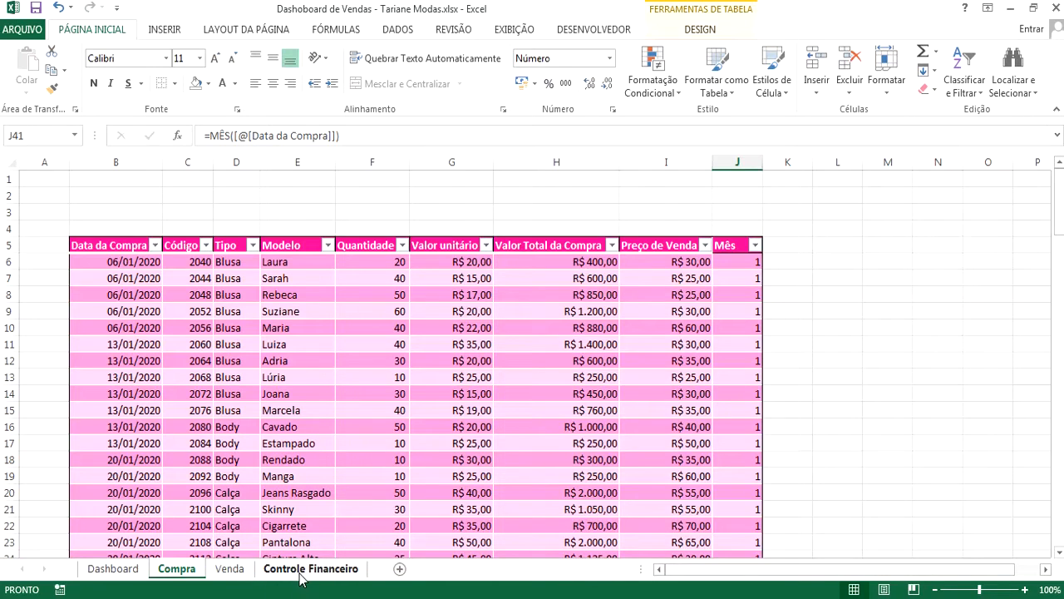
left_click(180, 227)
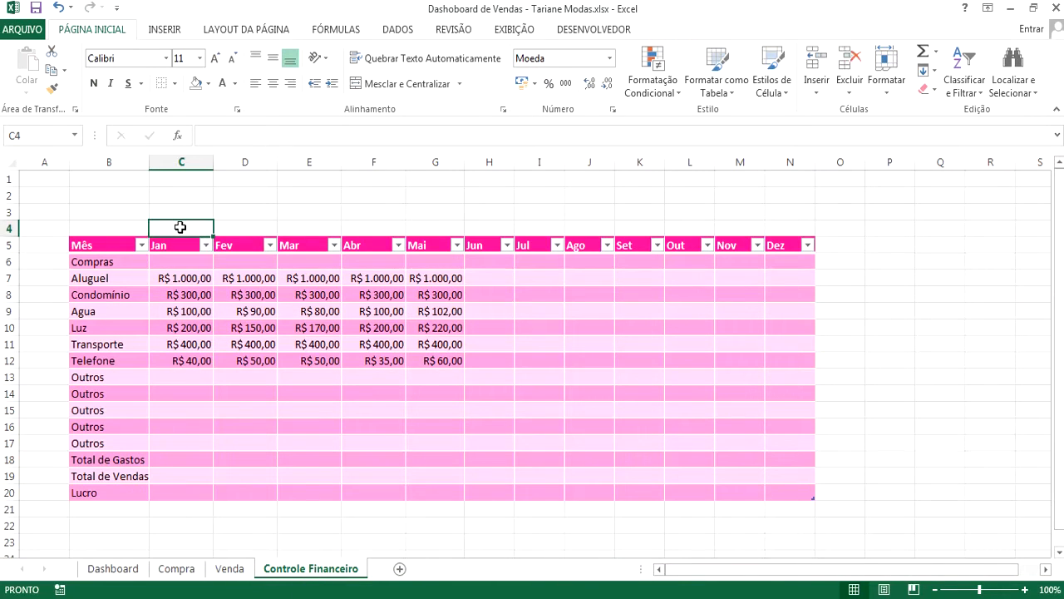
type("1")
key("Tab")
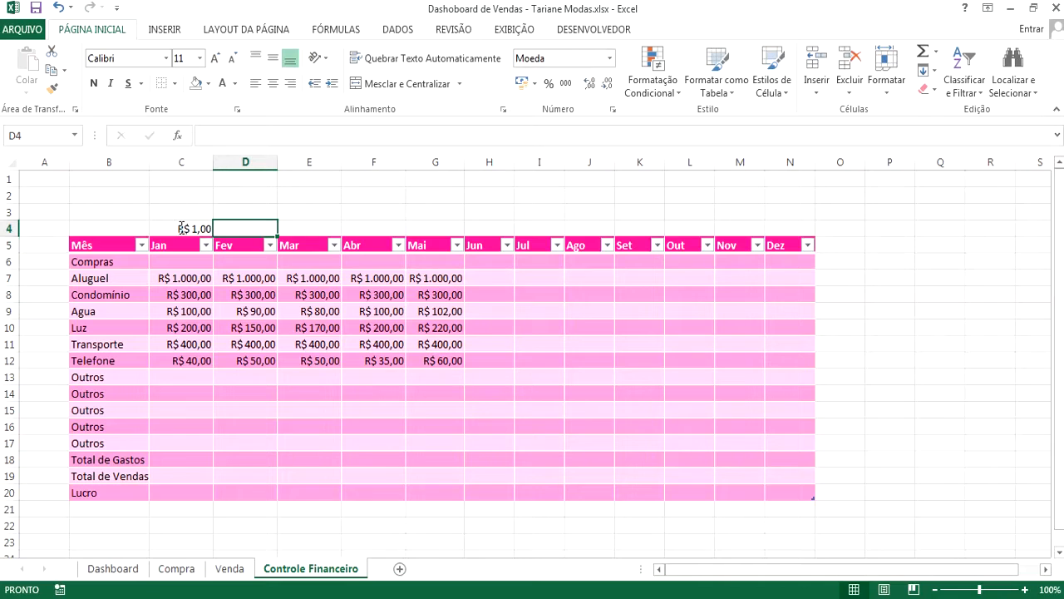
type("2")
key("Tab")
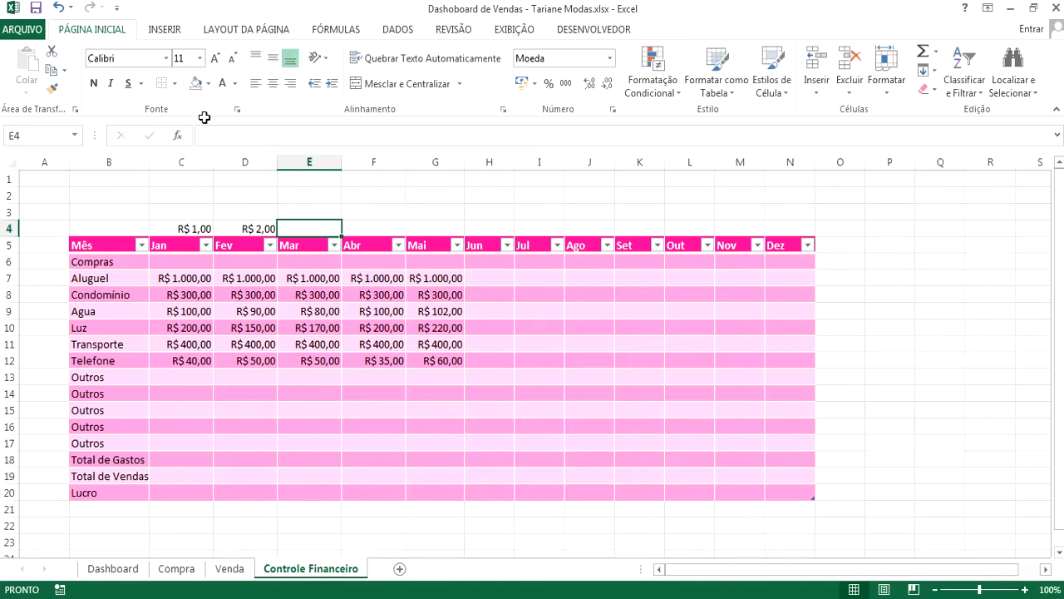
left_click_drag(188, 228, 802, 232)
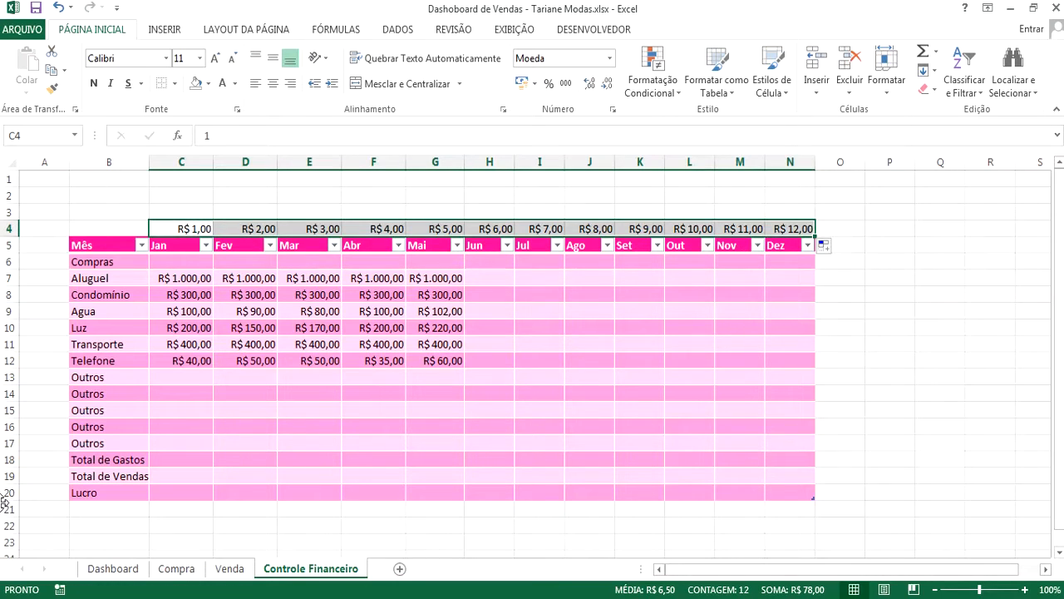
- Format the month numbers in C4:N4 as Número with 0 decimal places
right_click(185, 229)
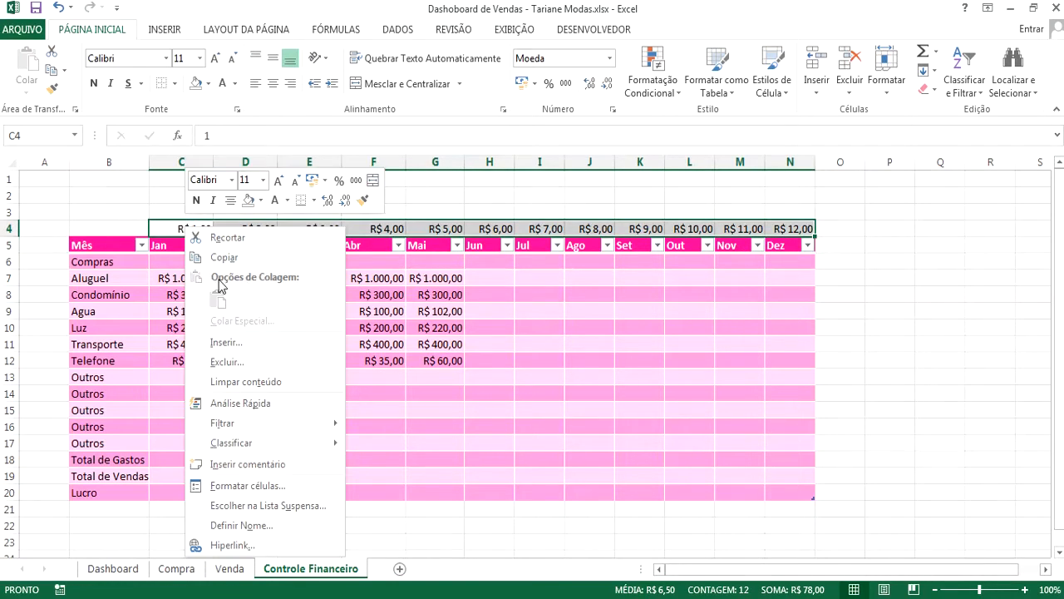
left_click(241, 485)
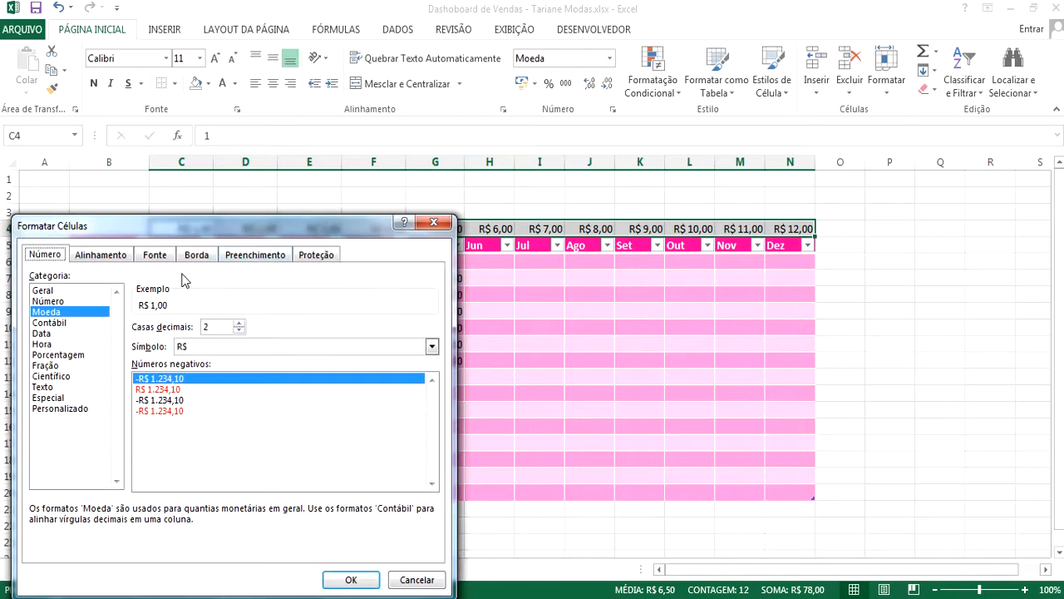
key("Up")
left_click(238, 331)
left_click(238, 331)
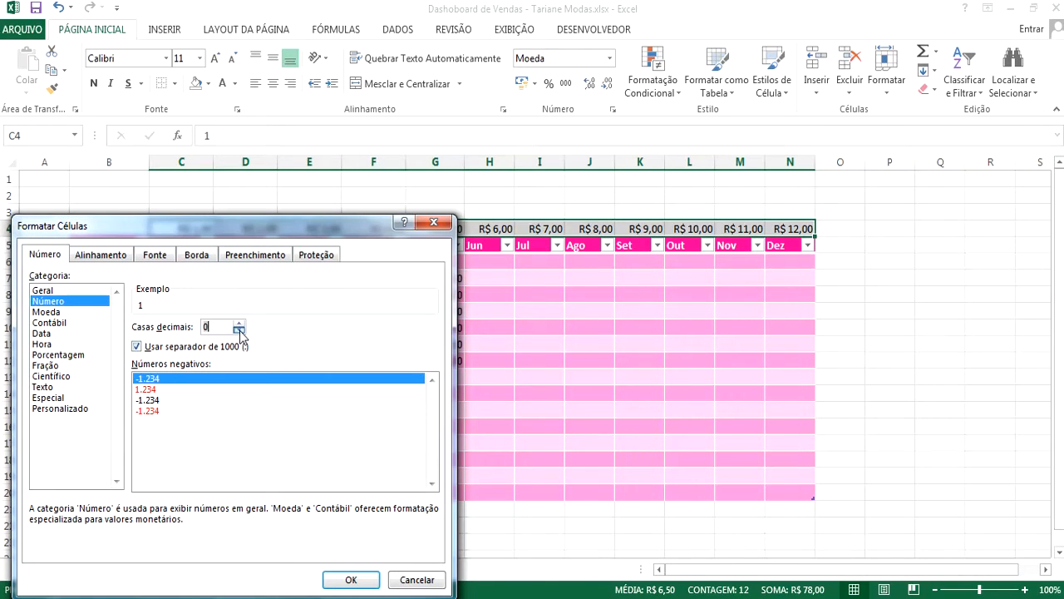
left_click(350, 579)
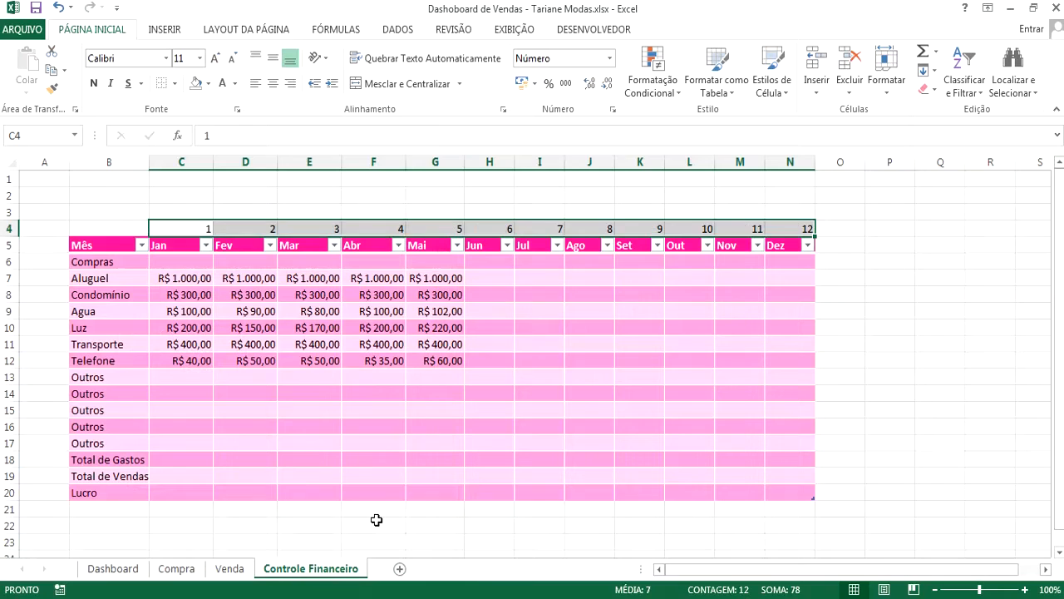
left_click(349, 389)
left_click(186, 260)
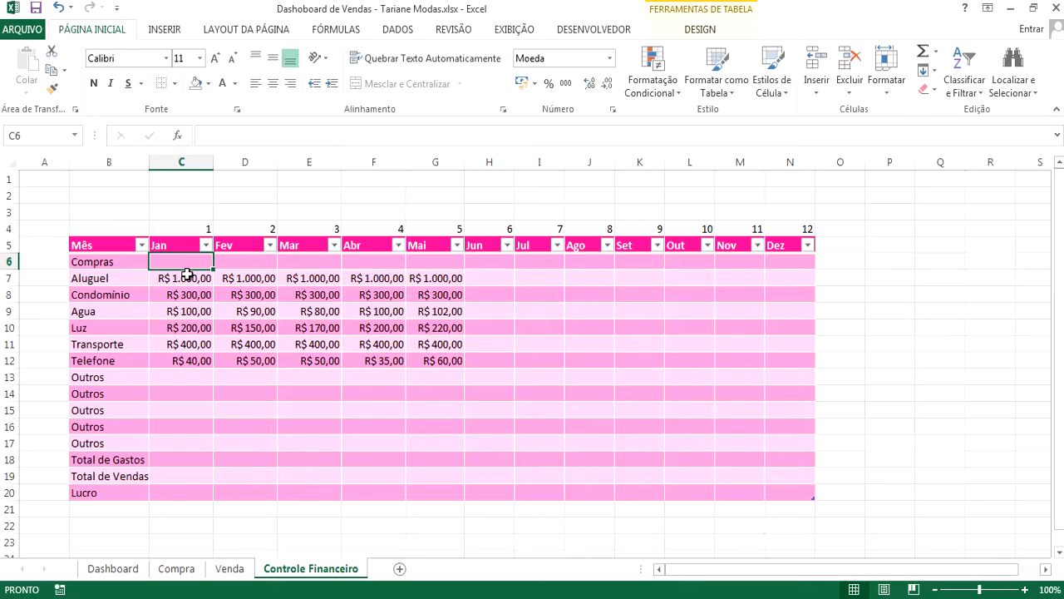
left_click(174, 244)
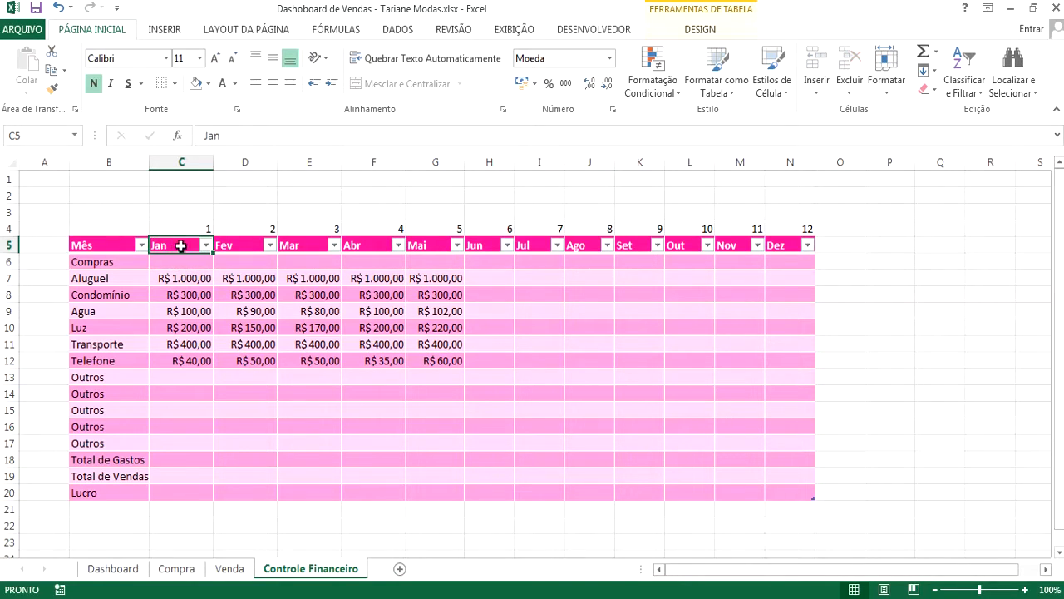
left_click(190, 231)
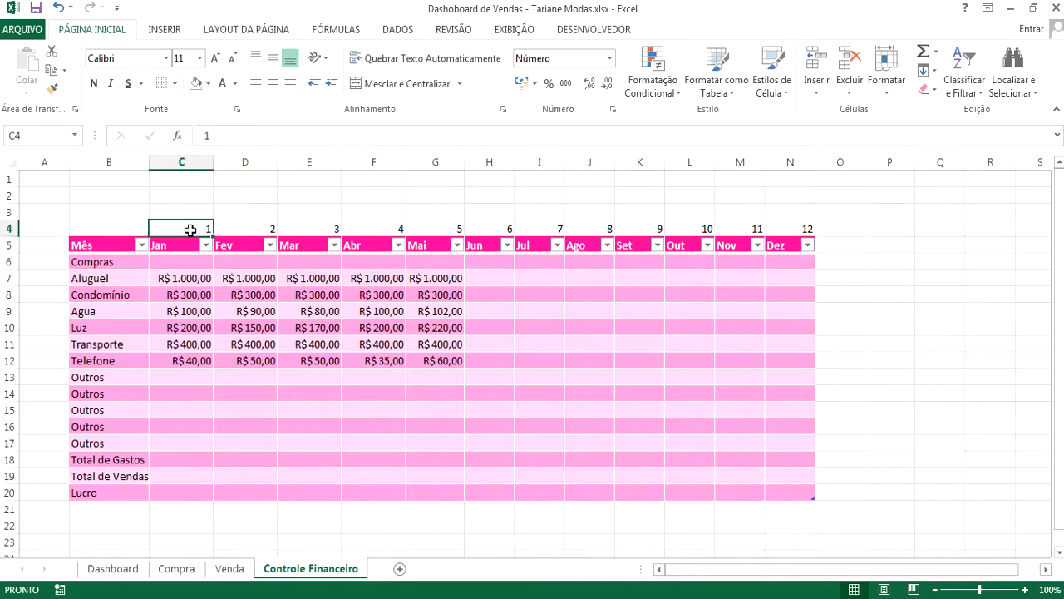
- Begin a SOMASE formula in January's Compras cell C6, using the Compra sheet's Mês column J:J as the criteria range
left_click(190, 261)
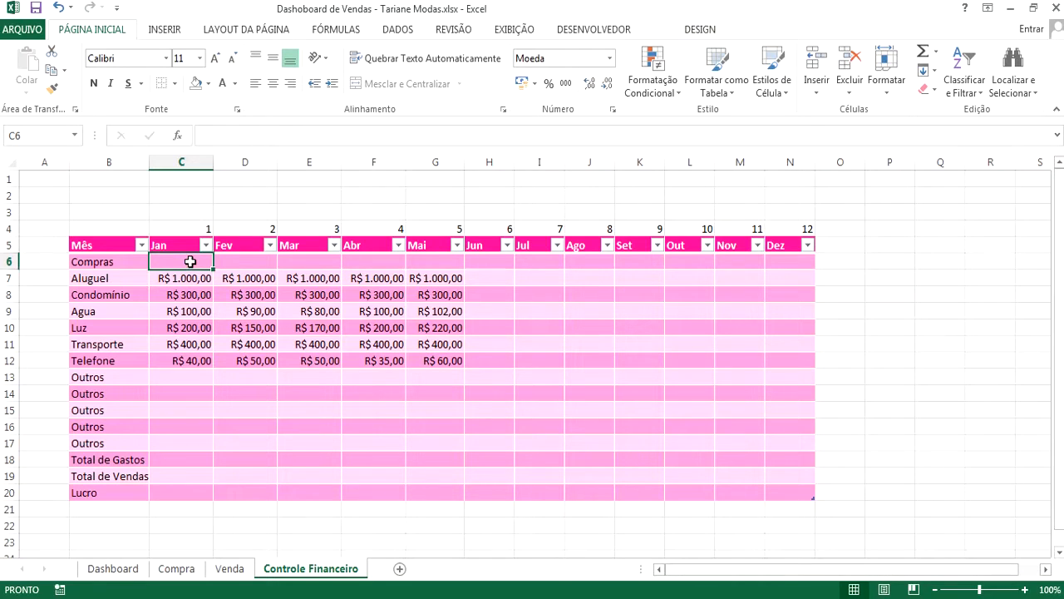
type("=")
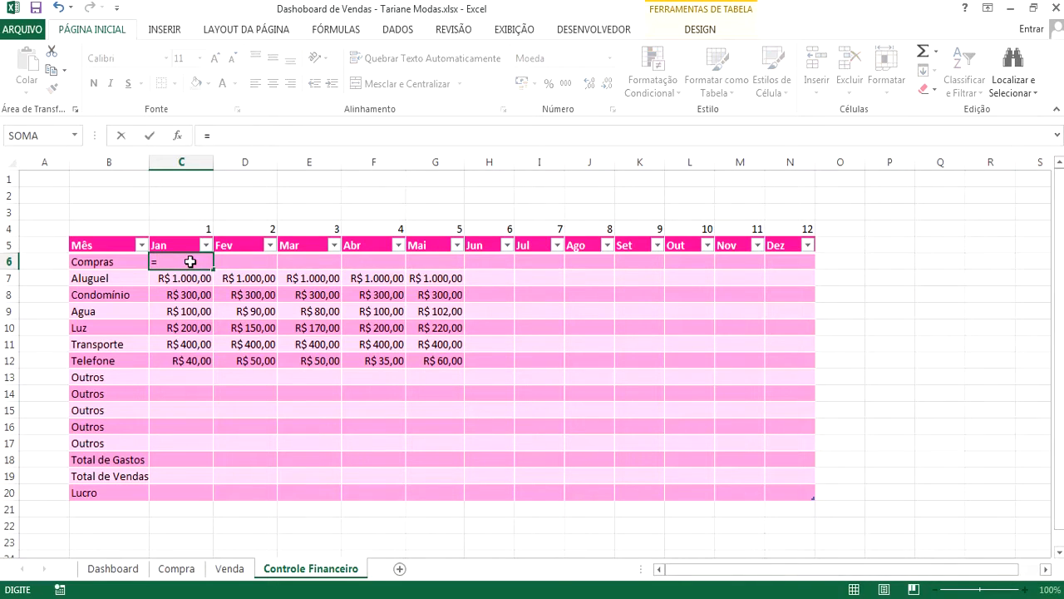
type("somase")
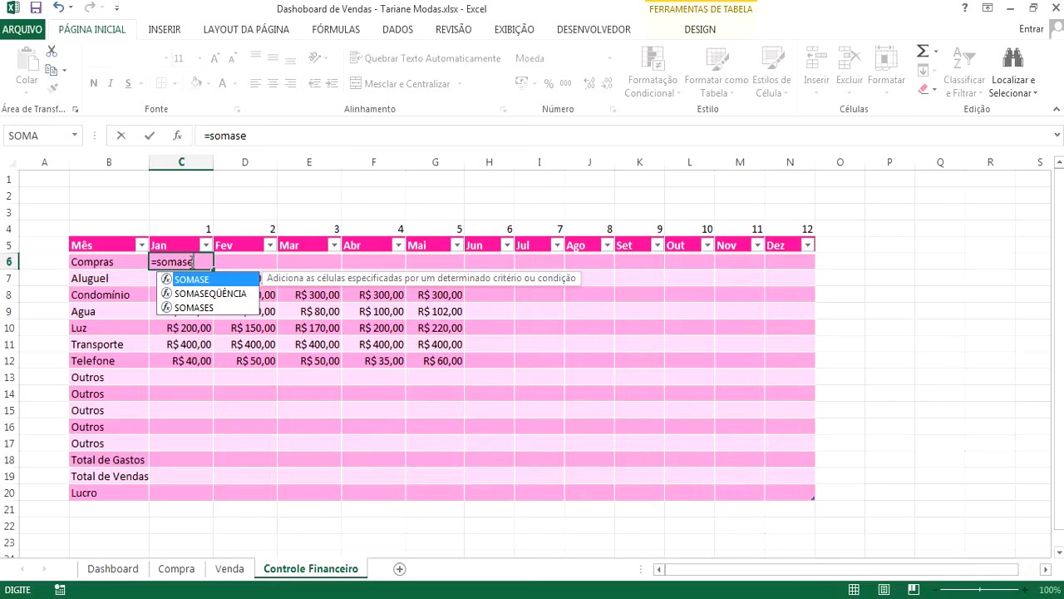
type("(")
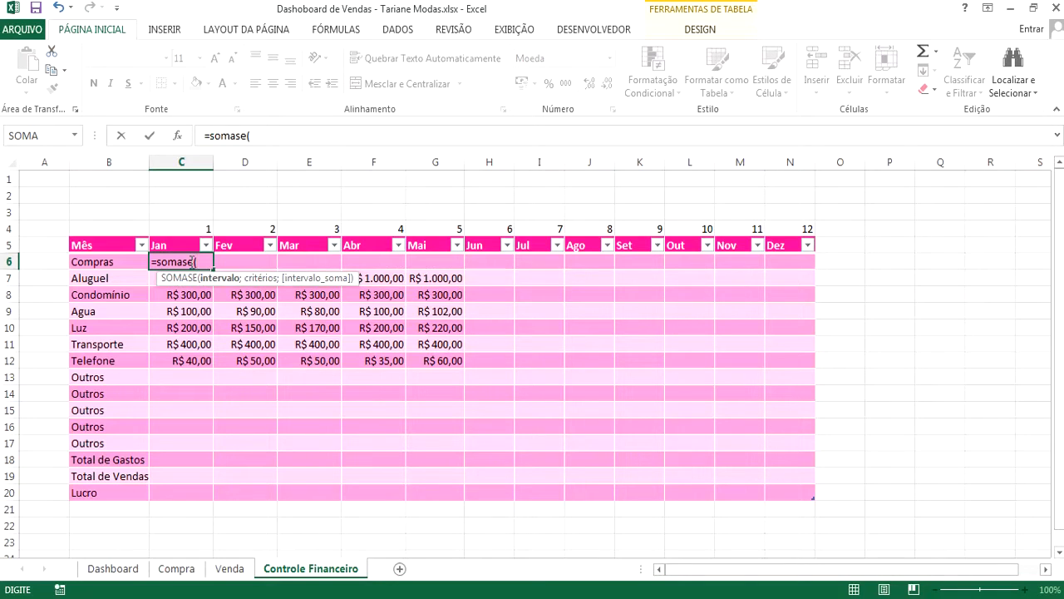
left_click(177, 568)
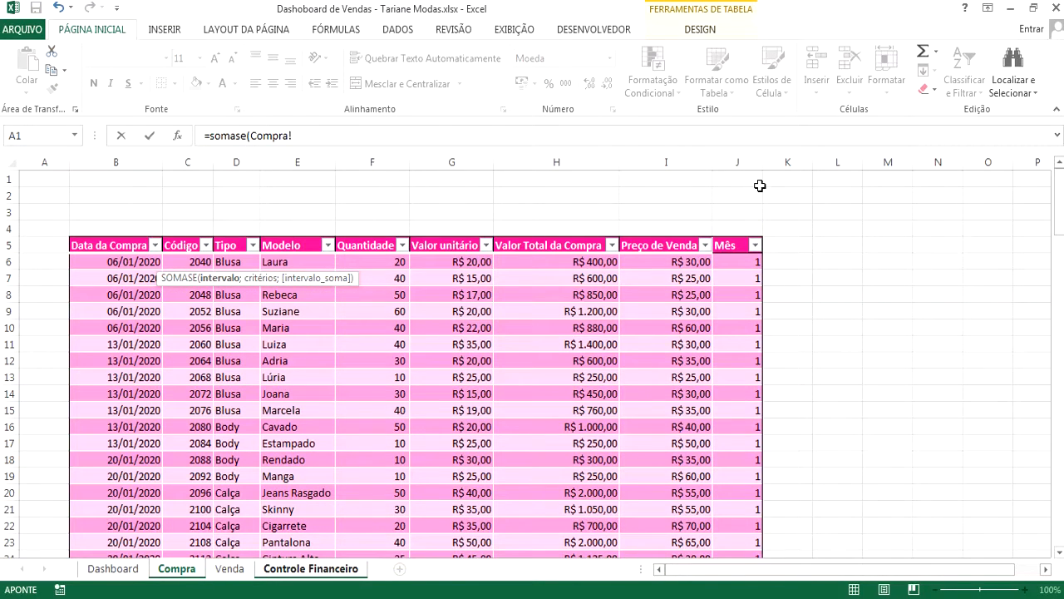
left_click(742, 161)
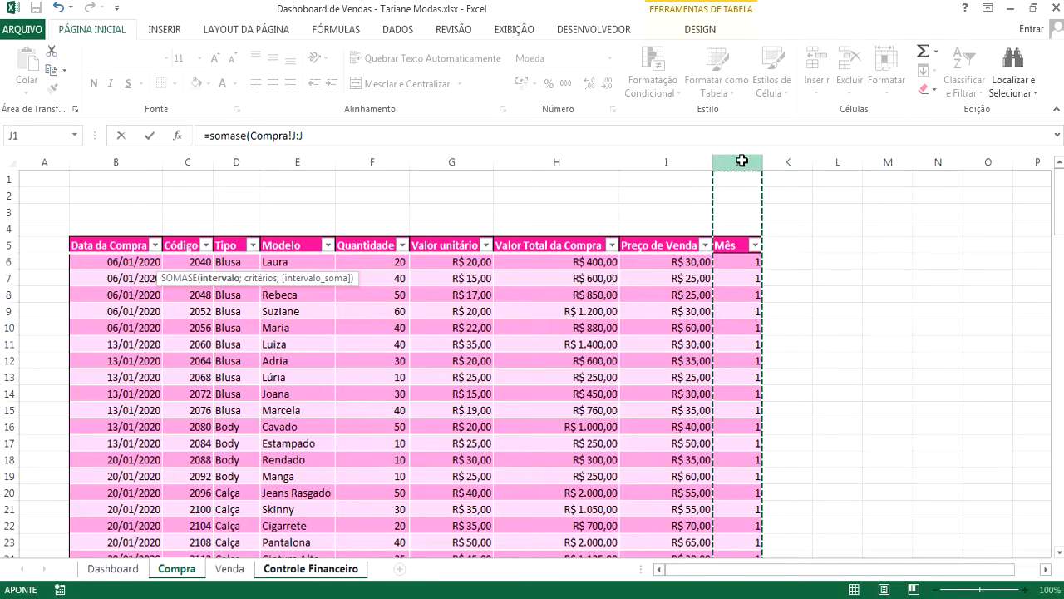
type(";")
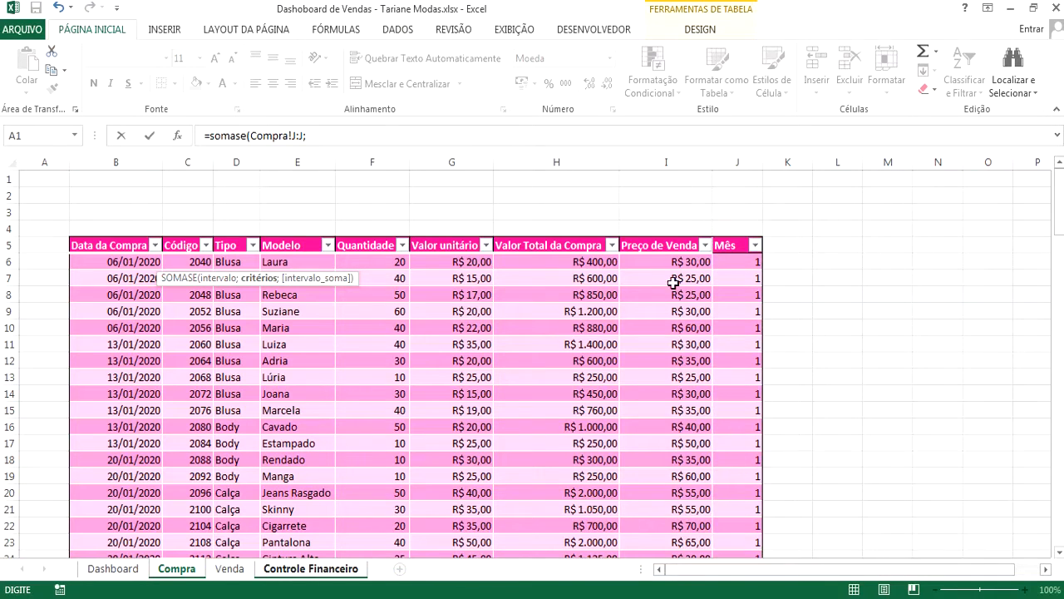
- Complete the C6 formula with Controle Financeiro C4 as the criterion and the Compra sheet's column H:H as the sum range
left_click(285, 570)
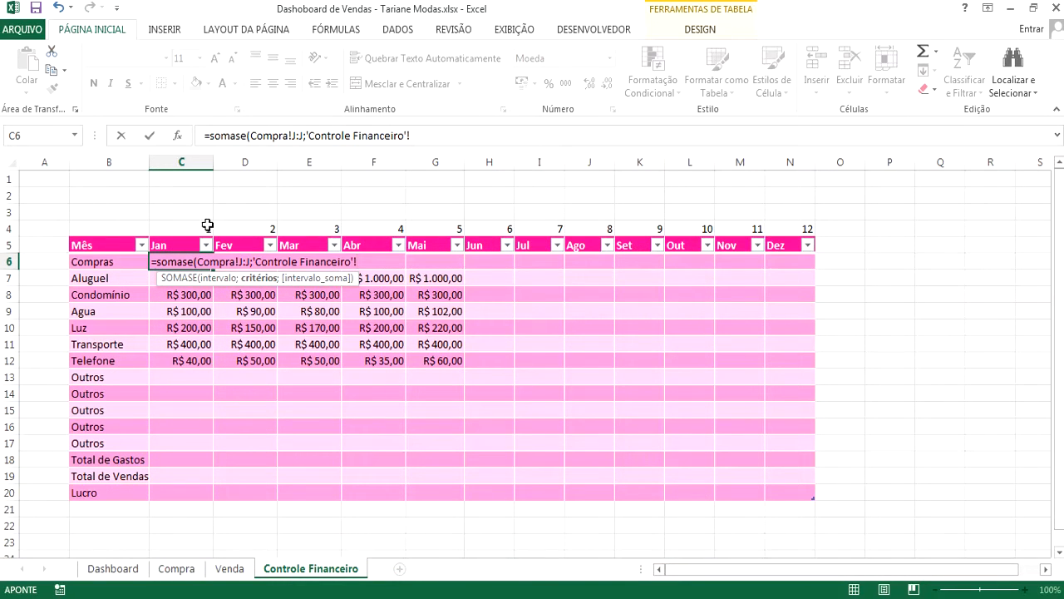
left_click(202, 229)
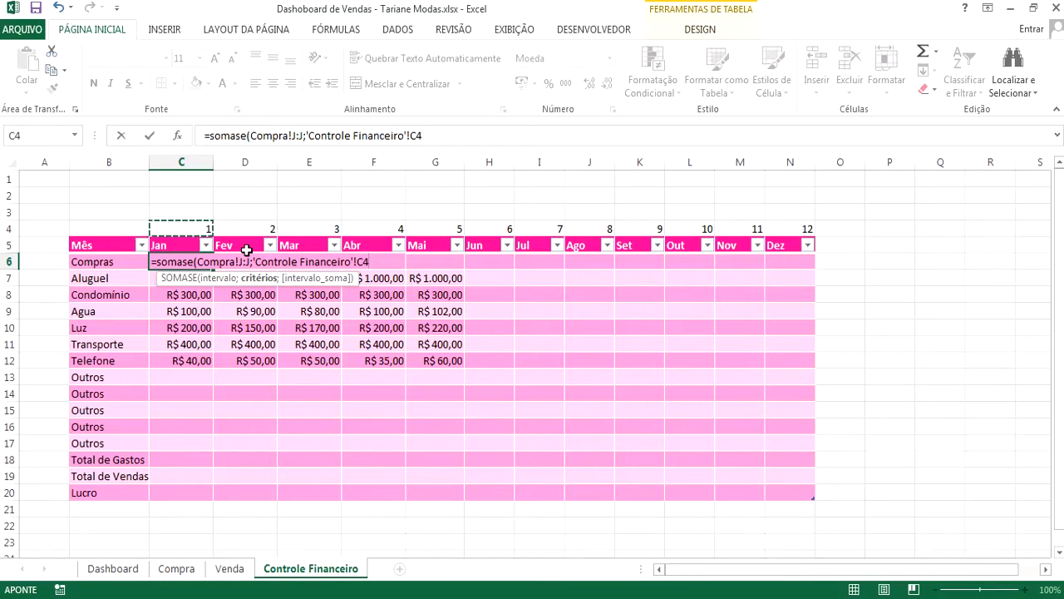
type(";")
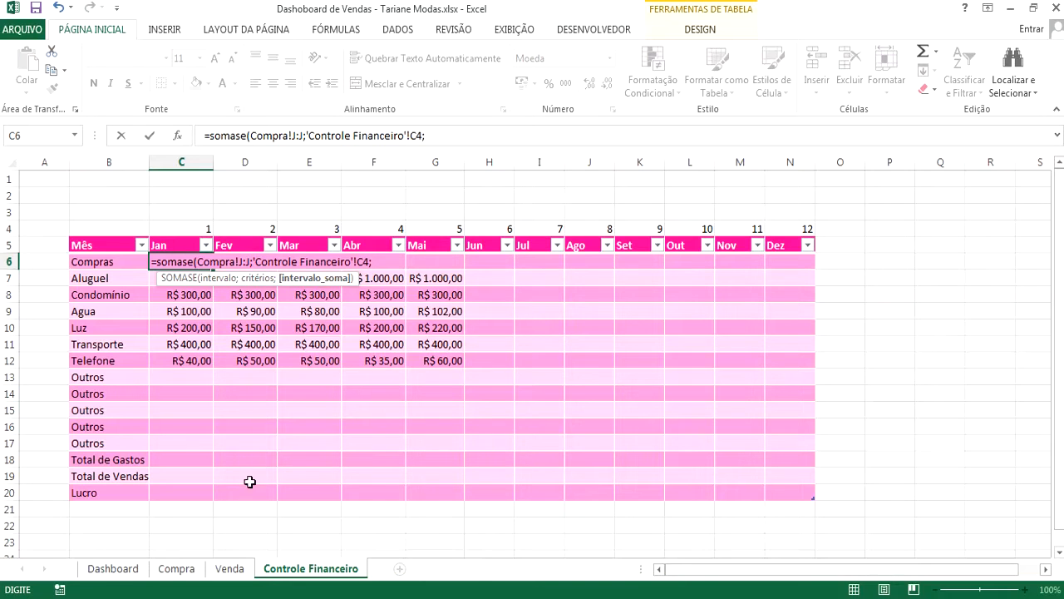
left_click(177, 569)
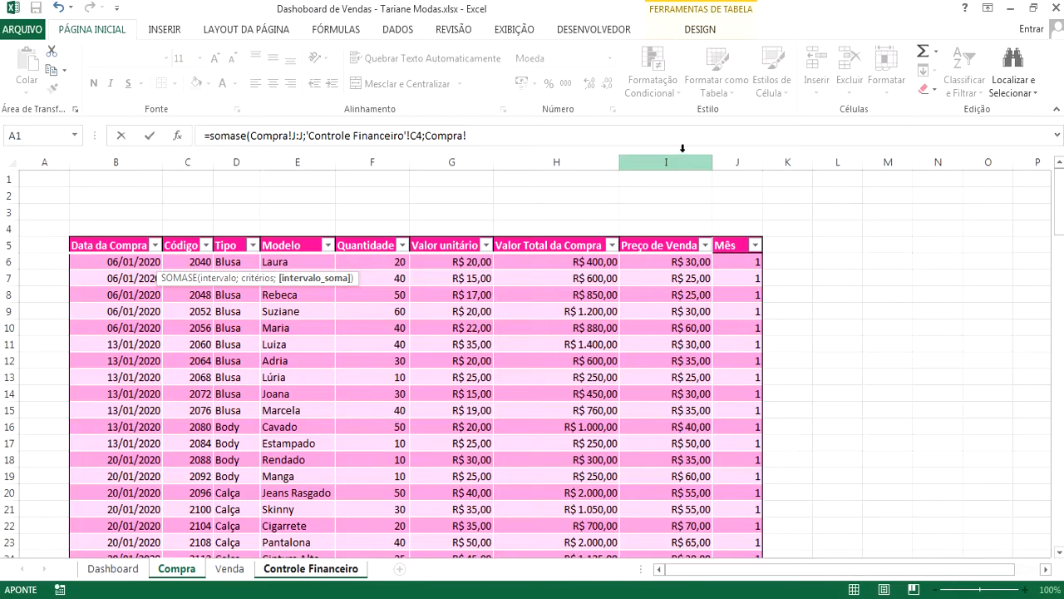
left_click(570, 160)
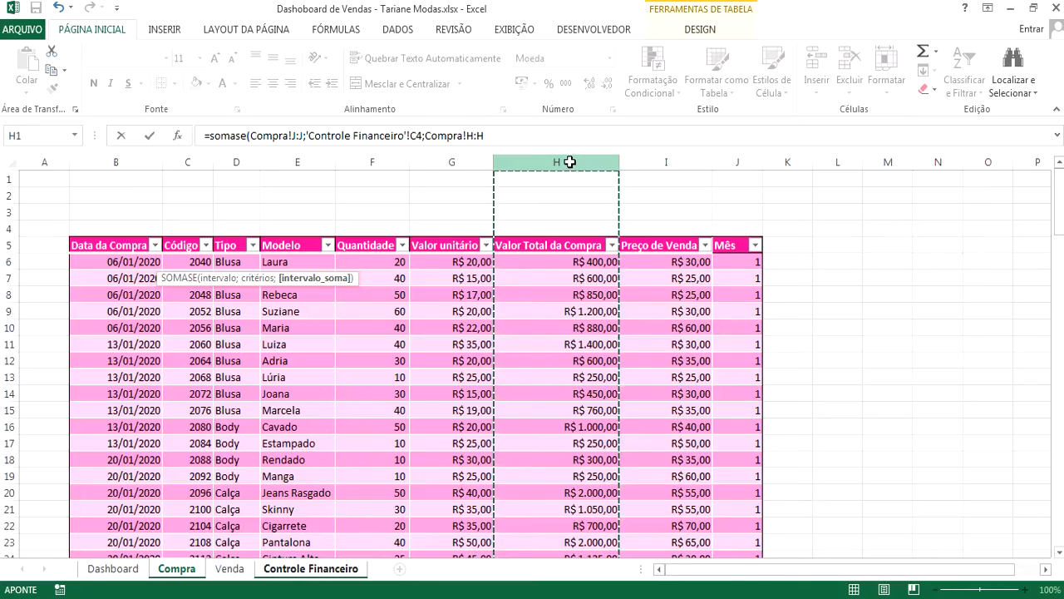
type(")")
key("Return")
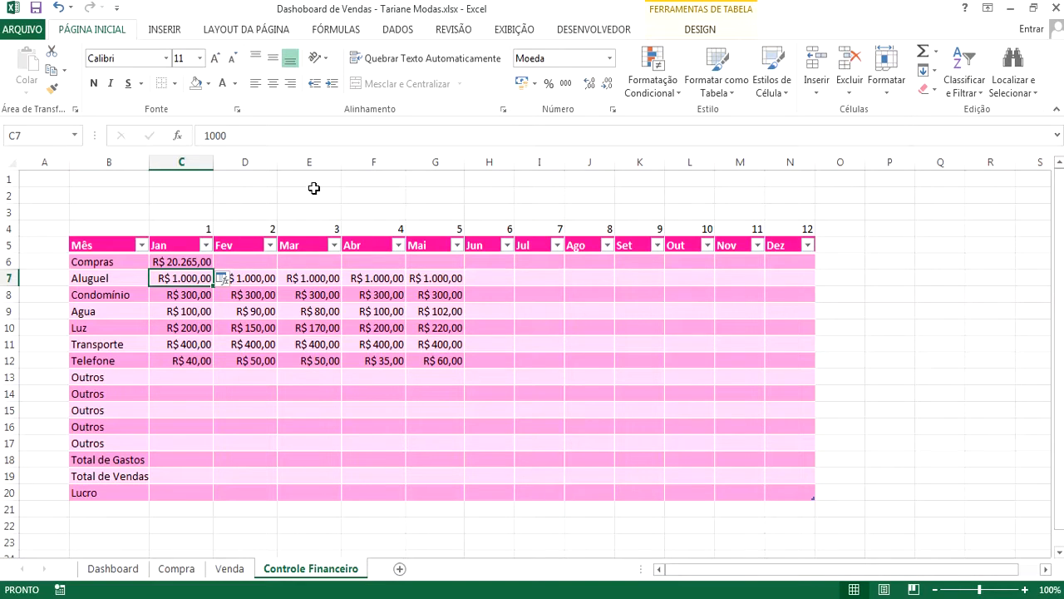
- Fill the Compras formula from C6 across to N6 and inspect the copied formula in D6
left_click(184, 260)
left_click_drag(214, 267, 806, 291)
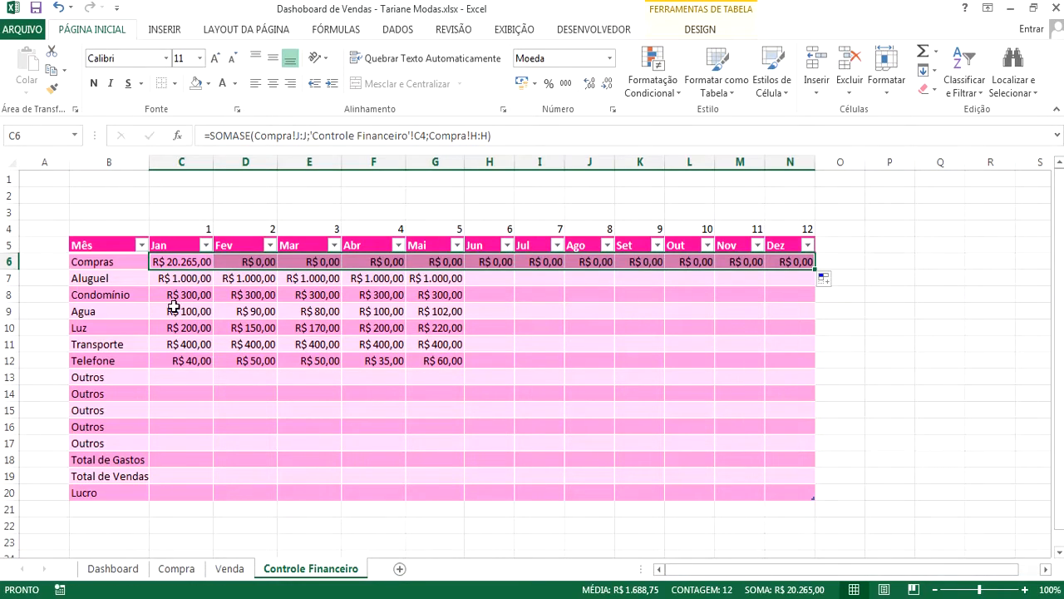
left_click(250, 261)
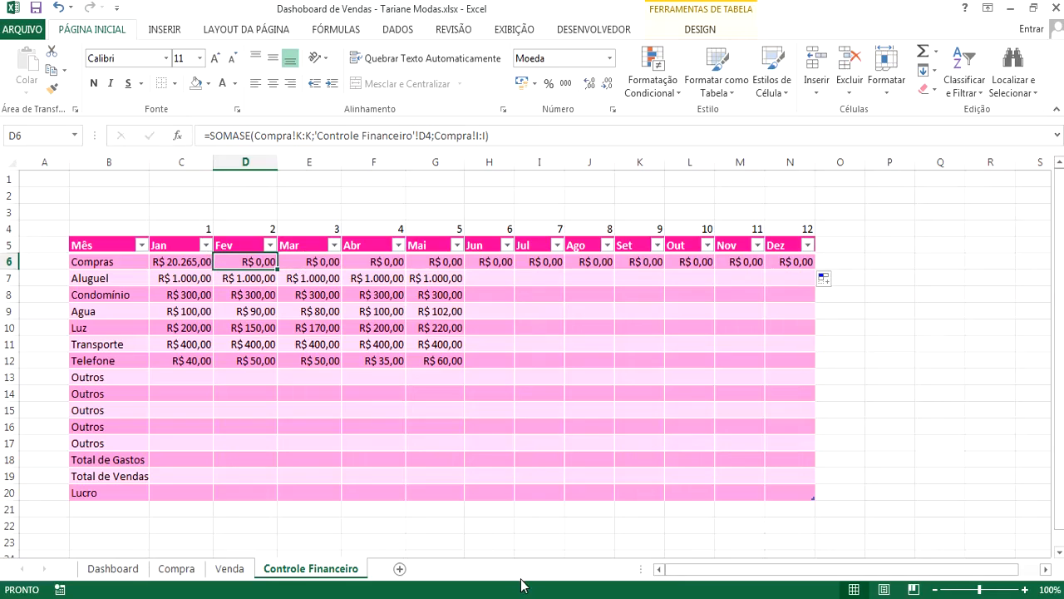
- Compare the column references in C6 and D6 with the Mês and Valor Total da Compra columns on the Compra sheet
left_click(177, 261)
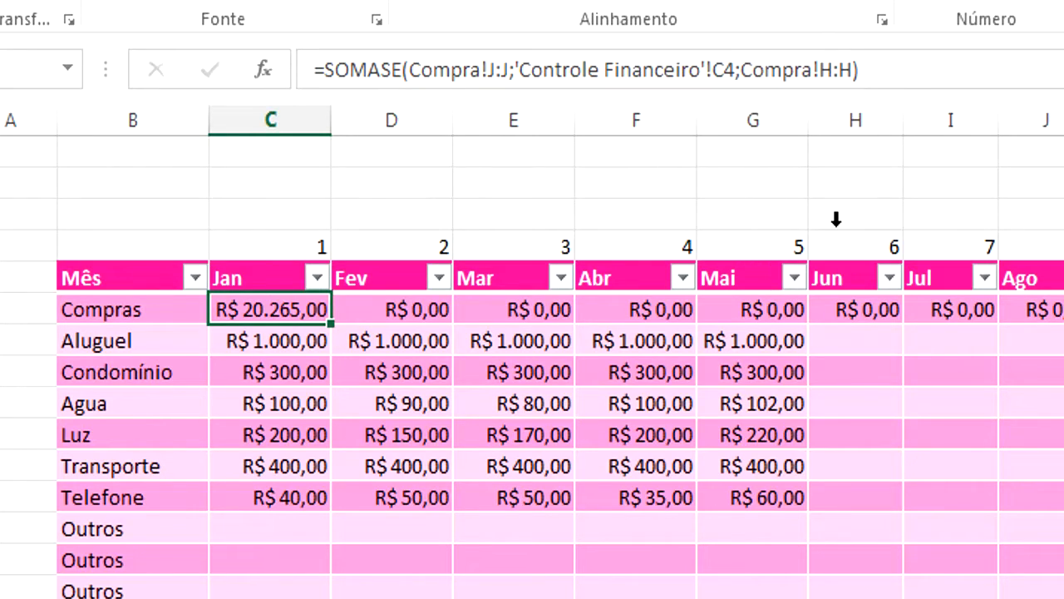
left_click(414, 312)
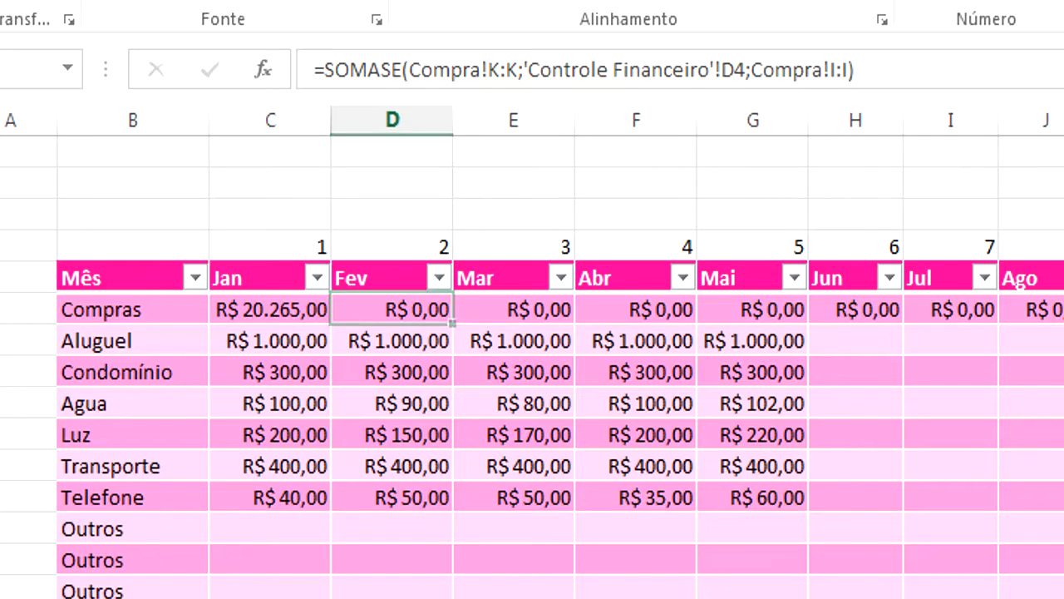
key("ctrl+Page_Up")
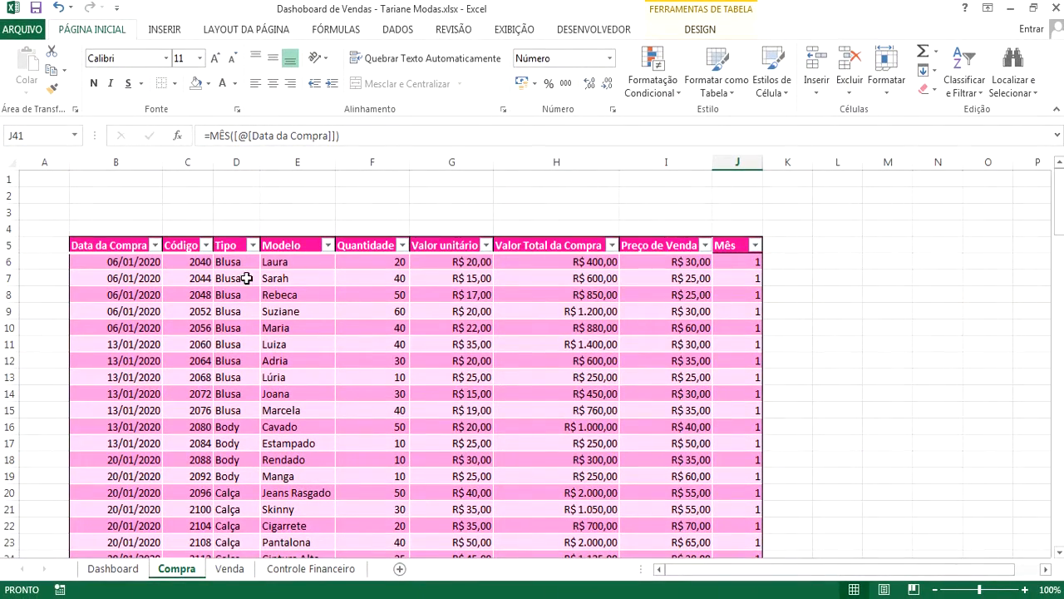
left_click(742, 161)
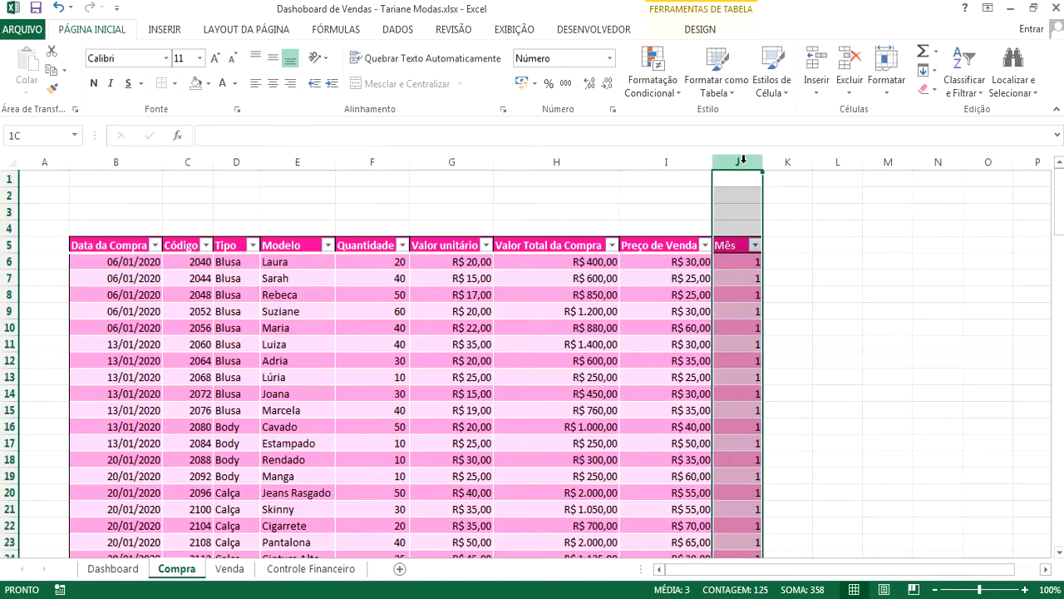
left_click(572, 159)
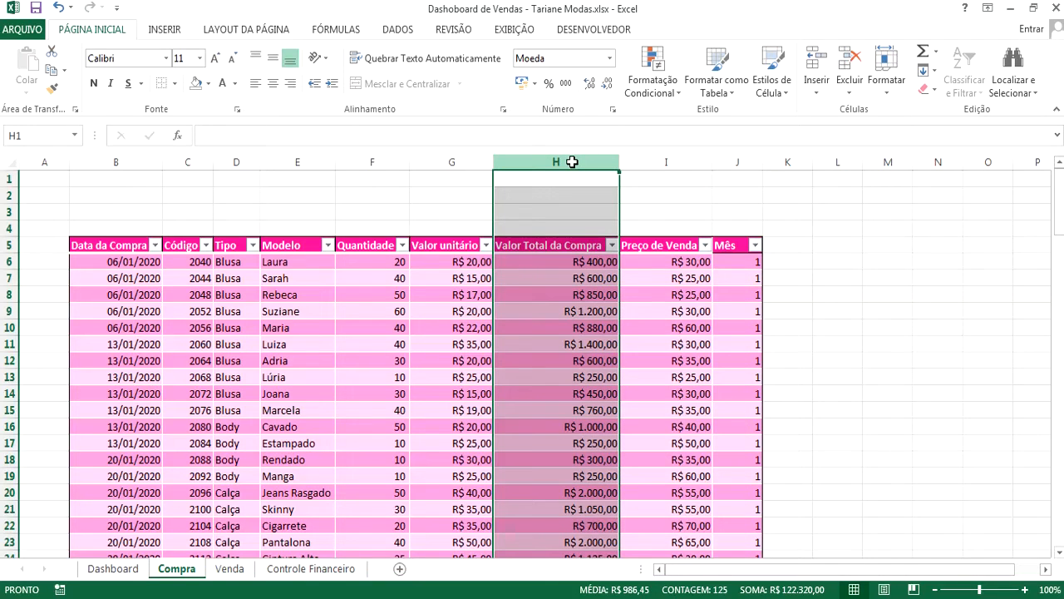
left_click(736, 162)
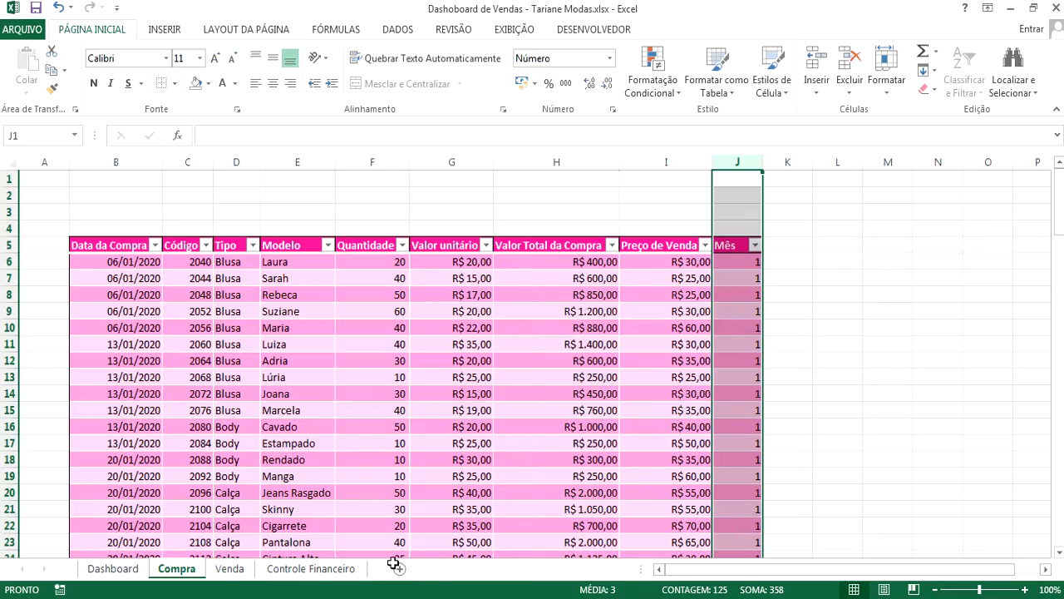
left_click(230, 571)
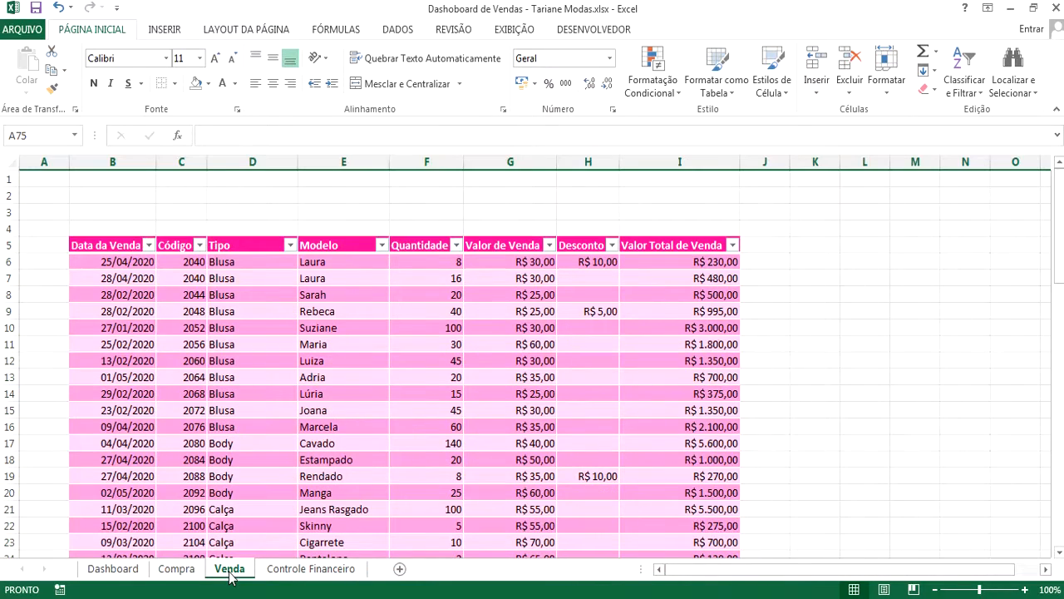
left_click(310, 569)
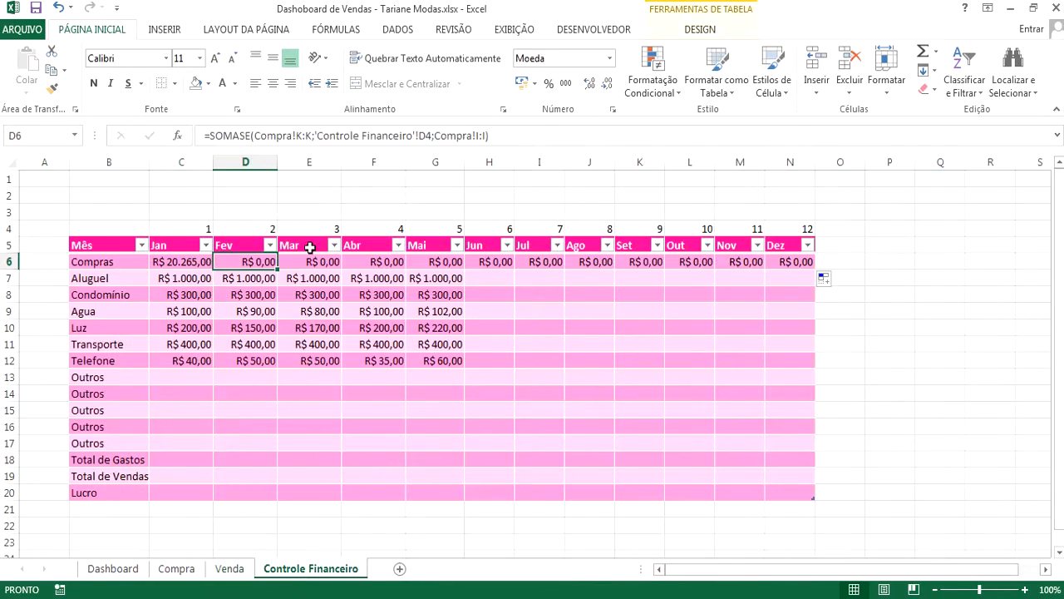
- Clear the Compras formulas from C6:N6 on the Controle Financeiro sheet
left_click(211, 261)
left_click_drag(213, 262, 799, 261)
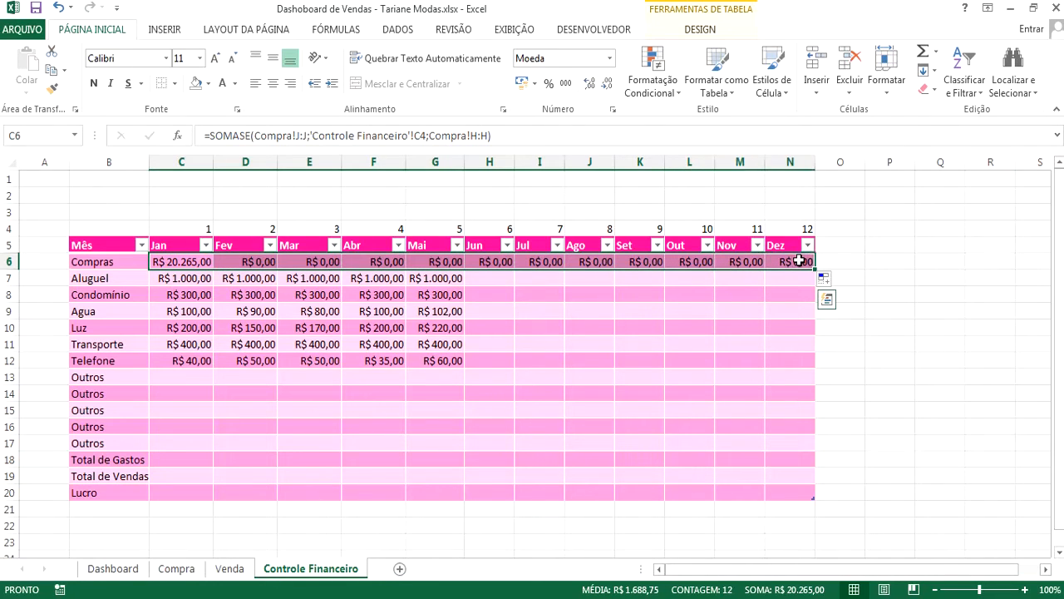
key("Delete")
left_click(192, 265)
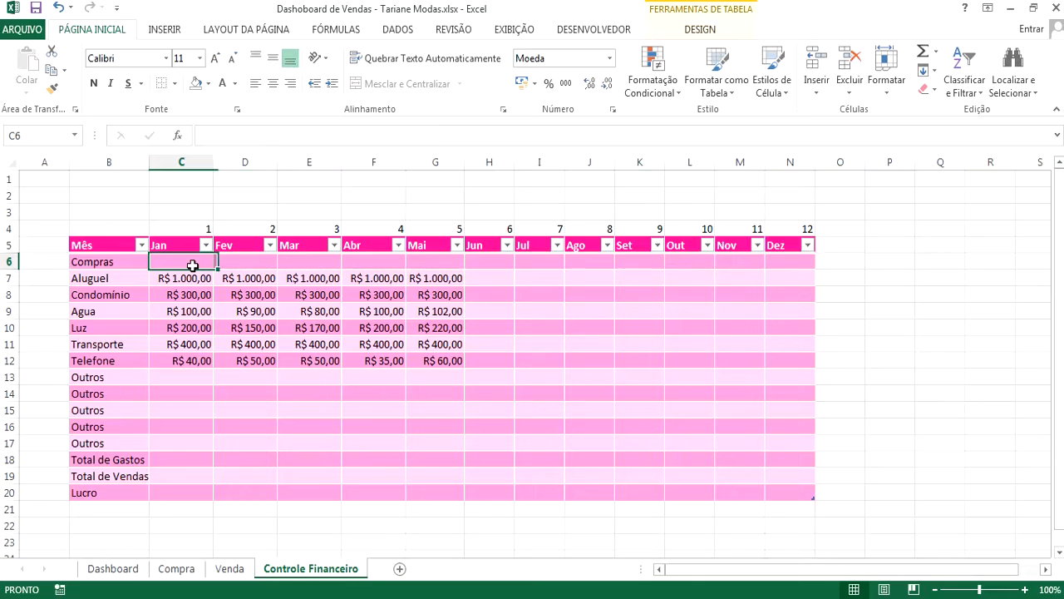
type("=s")
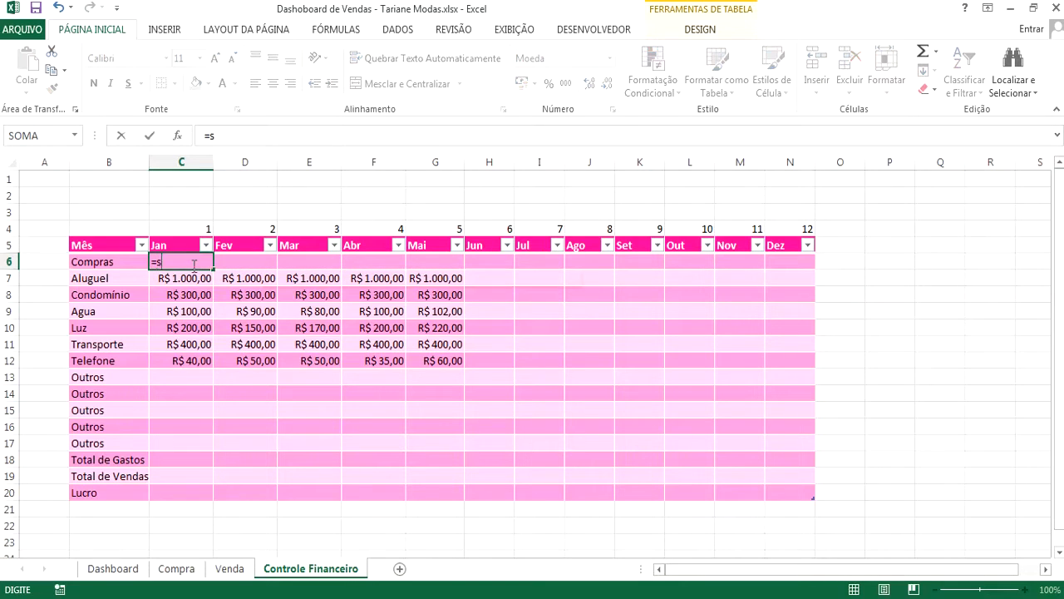
type("omase(")
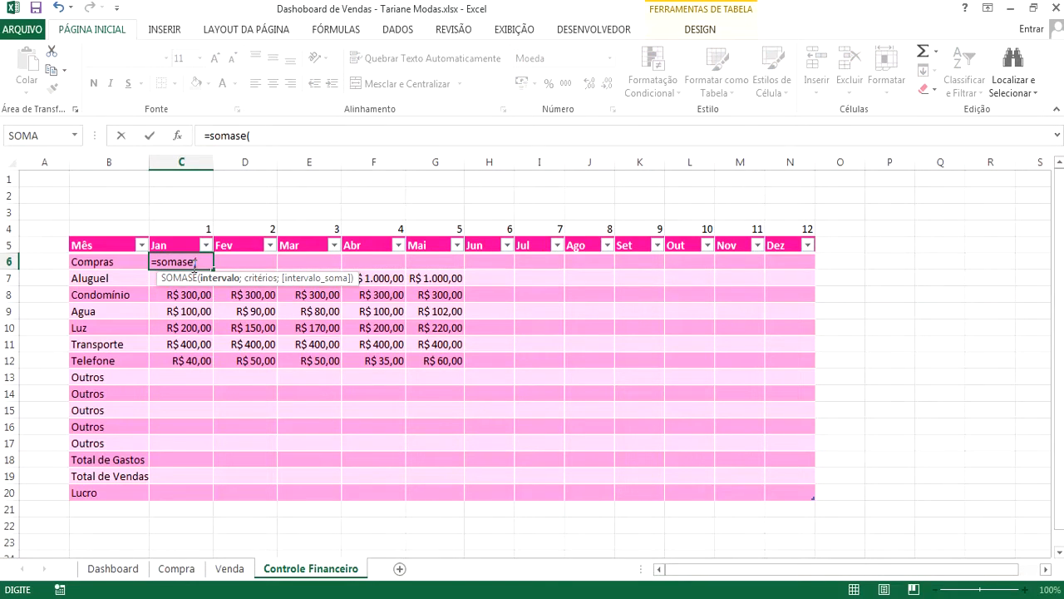
left_click(190, 572)
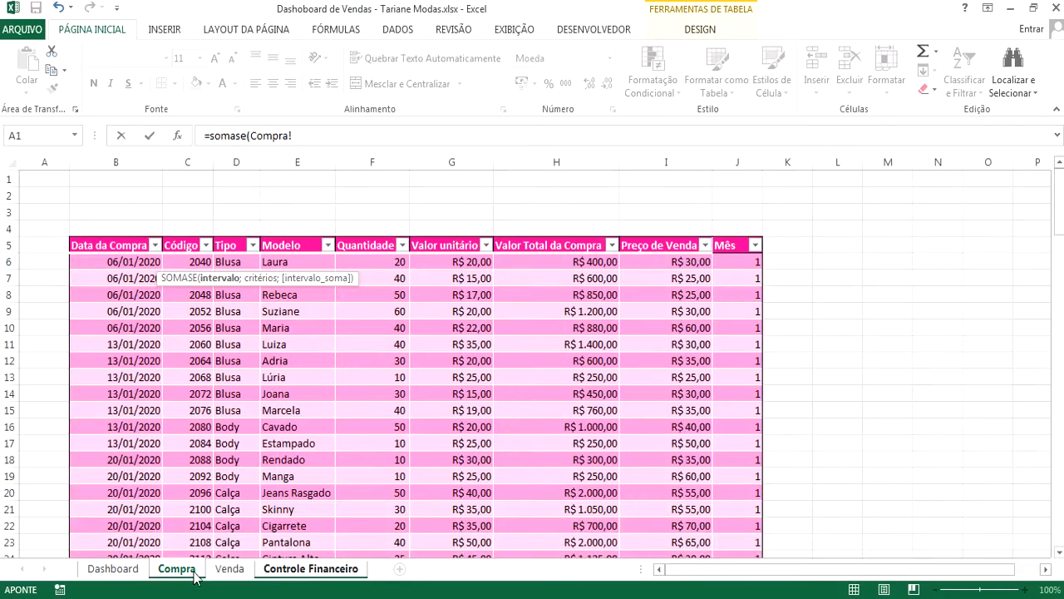
left_click(738, 158)
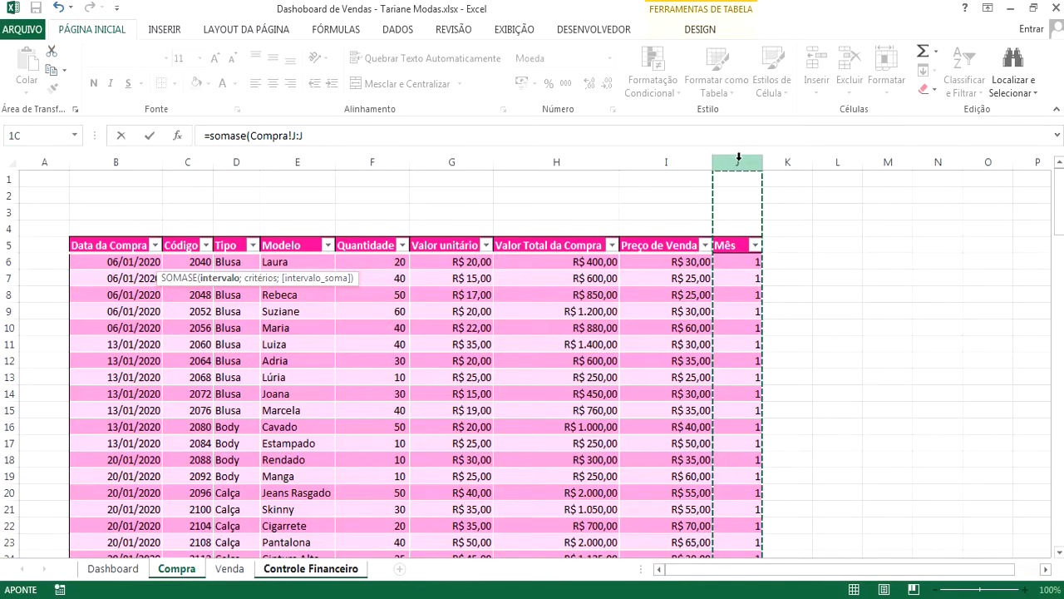
type(";")
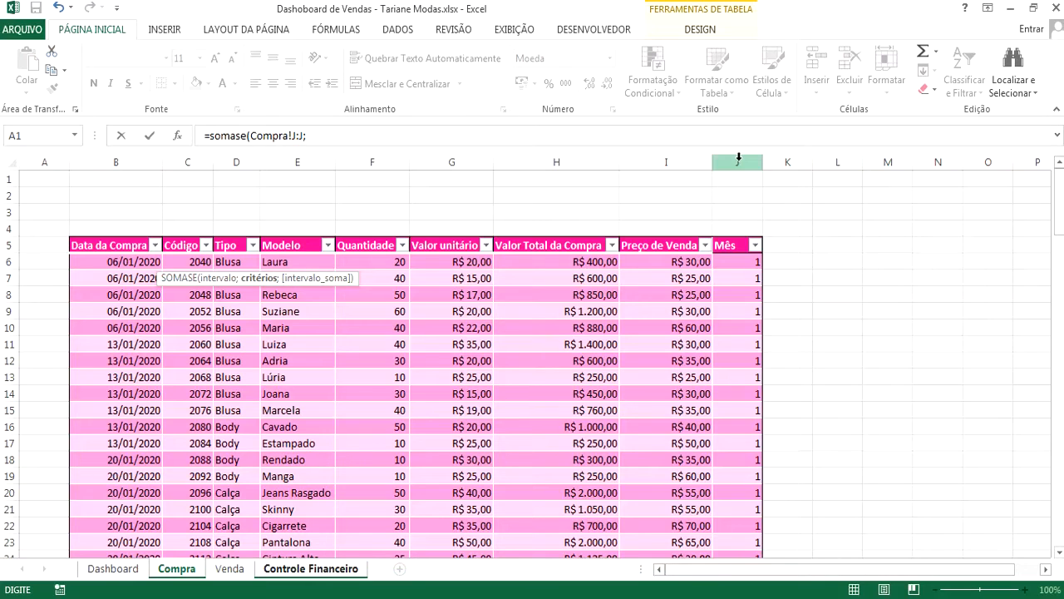
key("BackSpace")
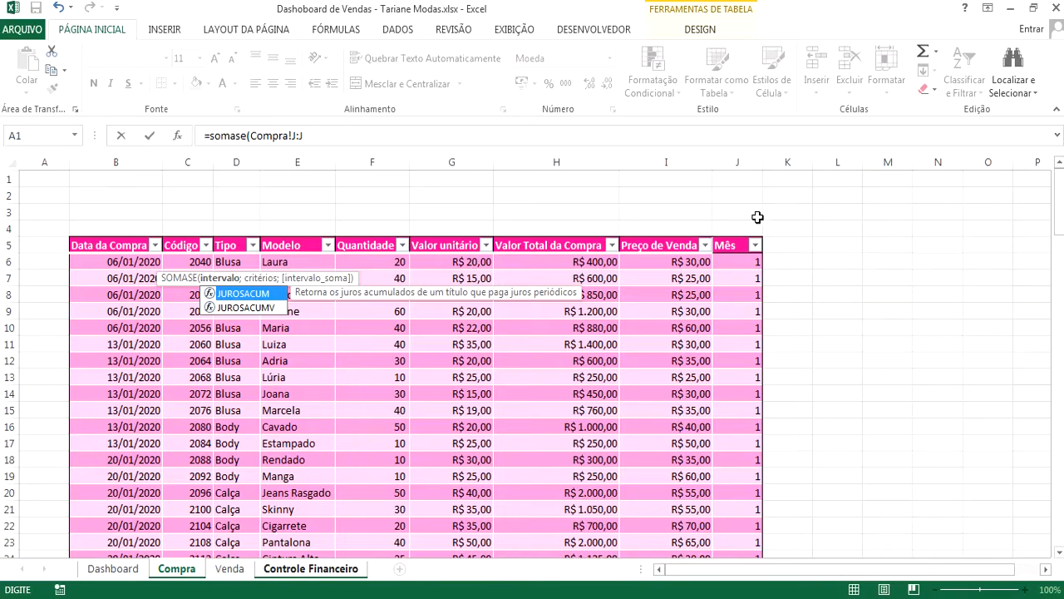
key("Return")
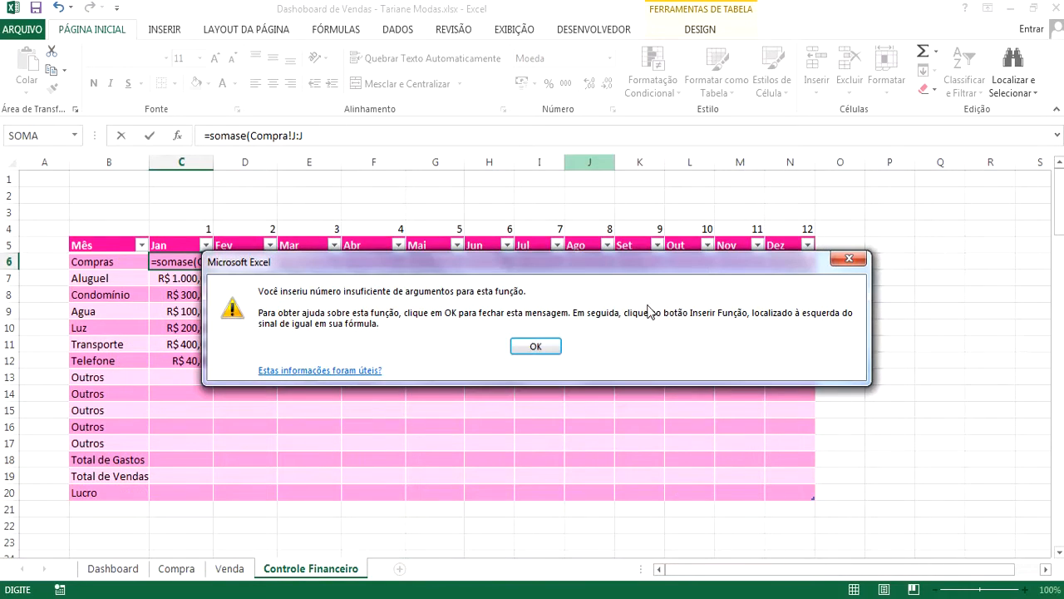
left_click(538, 348)
key("Escape")
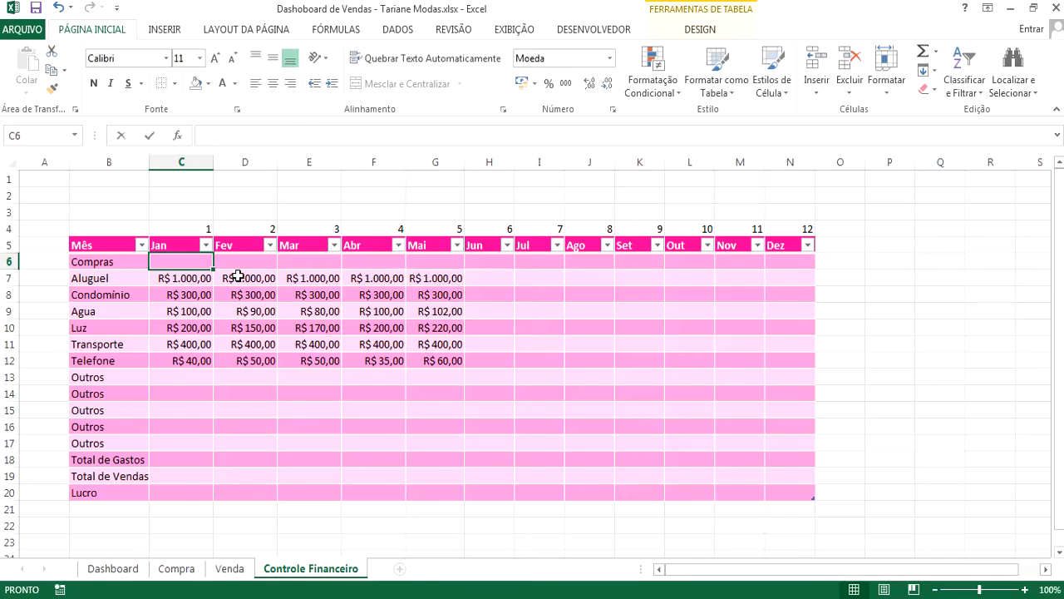
- Start a SOMASE formula in the January Compras cell C6, using the Compra sheet's Mês column as absolute range $J:$J
type("=somase(")
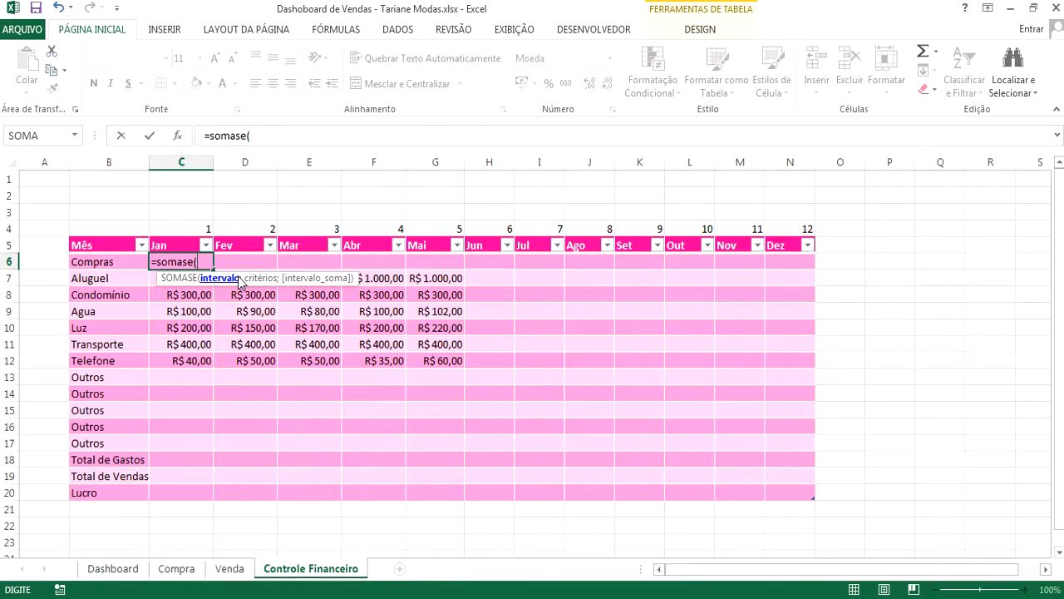
left_click(191, 572)
left_click(737, 162)
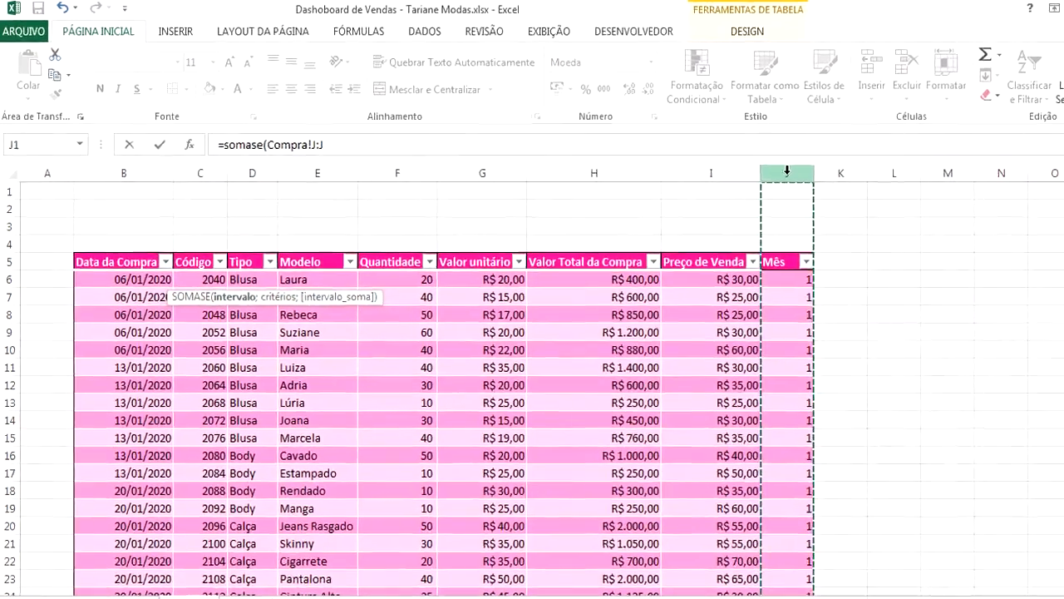
key("F4")
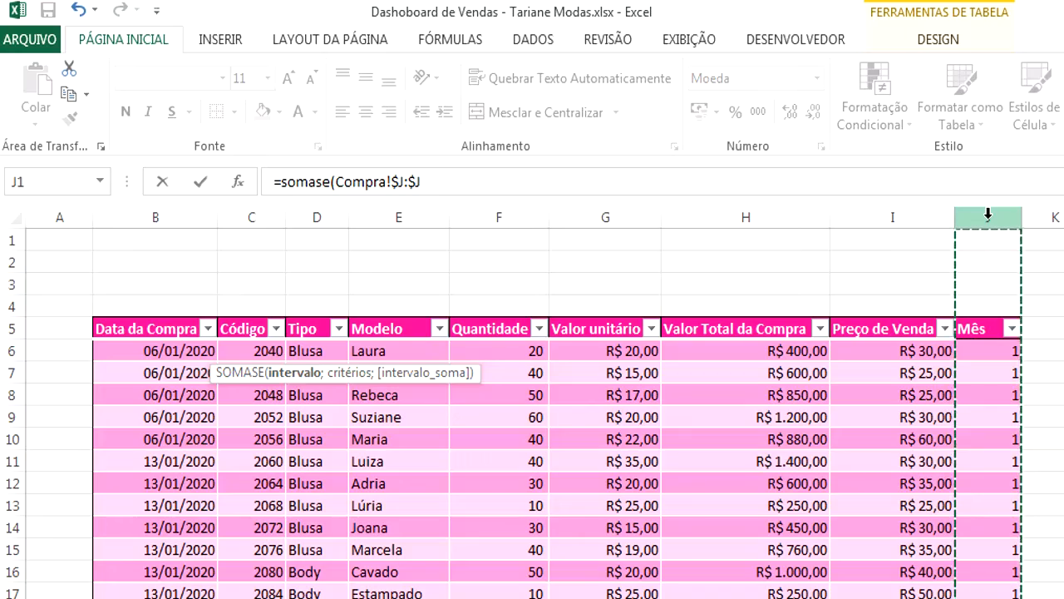
type(";")
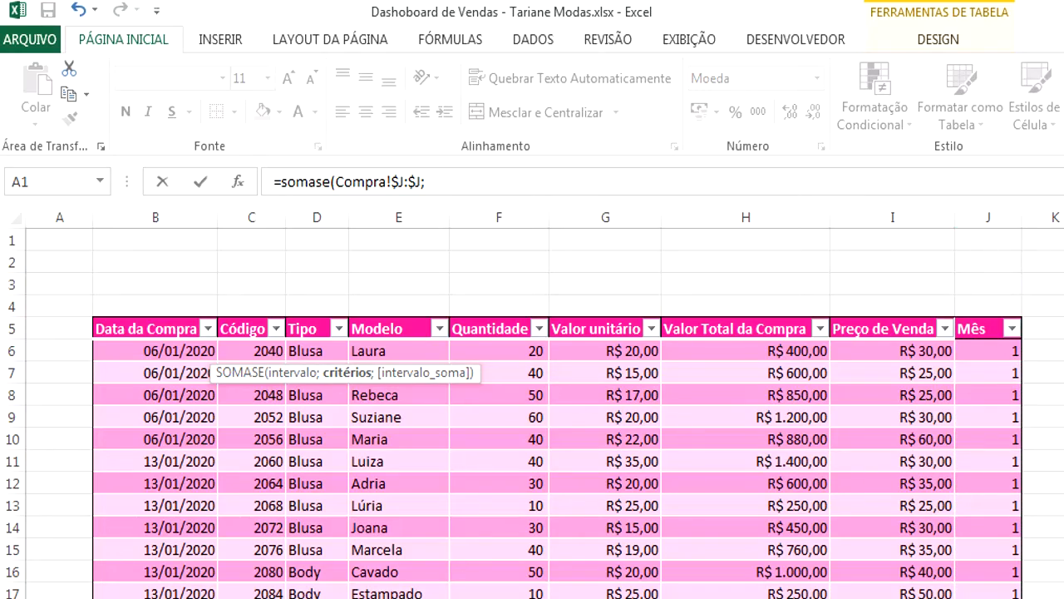
- Complete the C6 formula with Controle Financeiro C4 as the criterion and the Compra sheet's absolute column $H:$H as the sum range
left_click(311, 568)
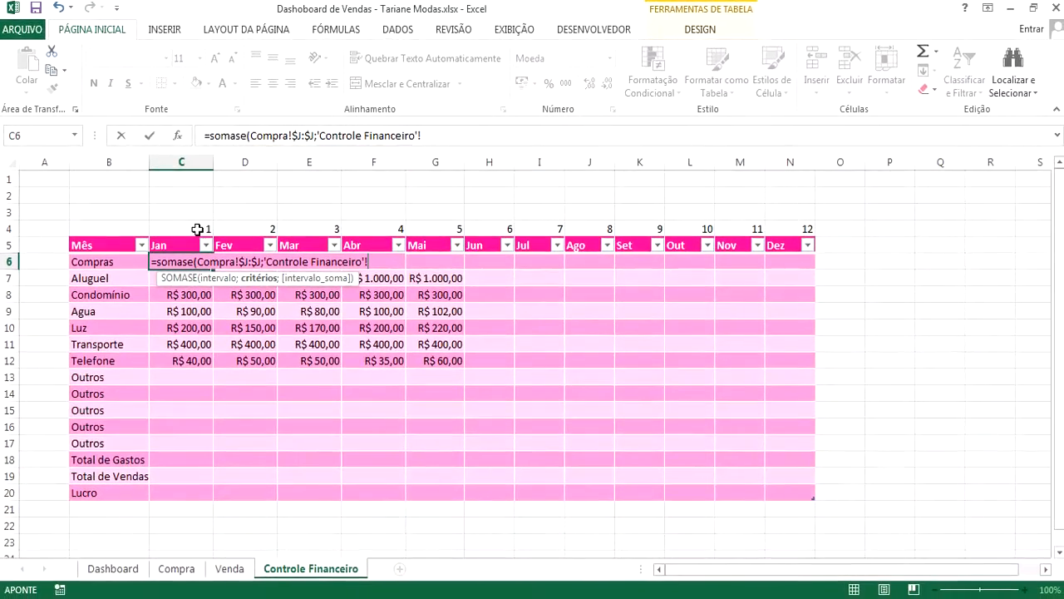
left_click(264, 307)
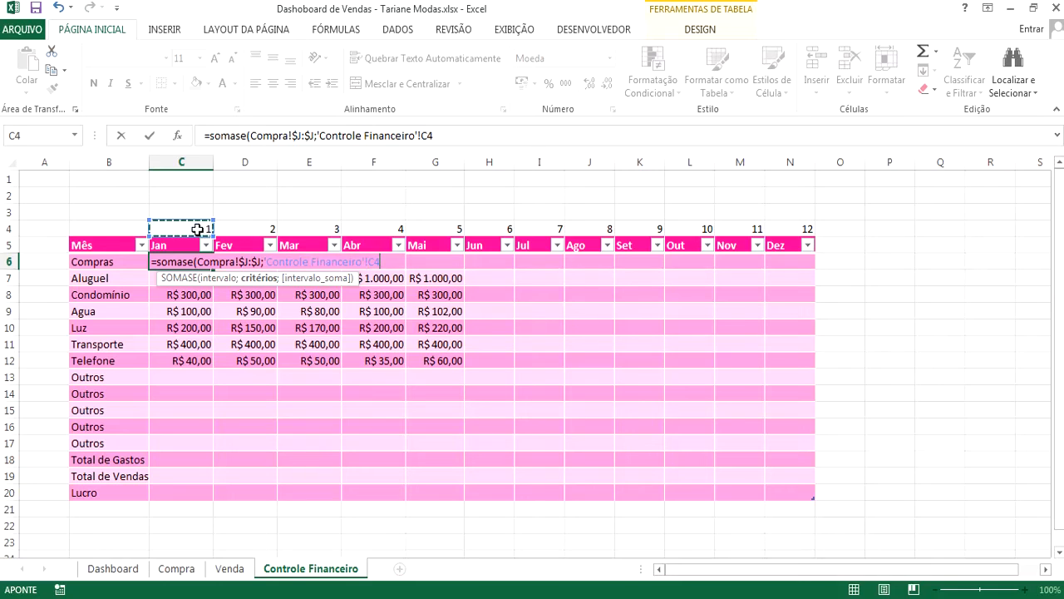
type(";")
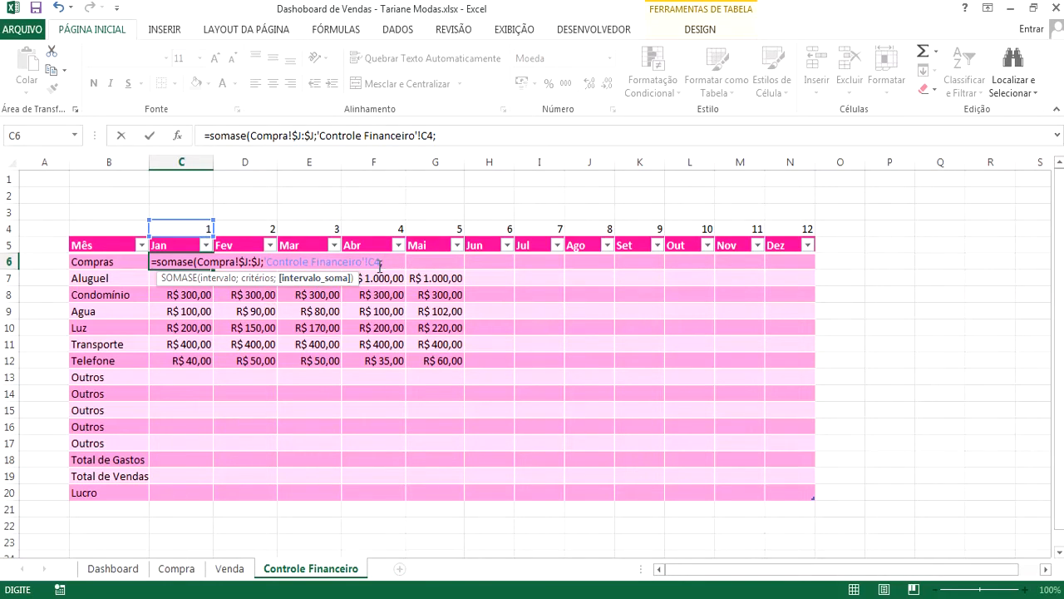
left_click(176, 568)
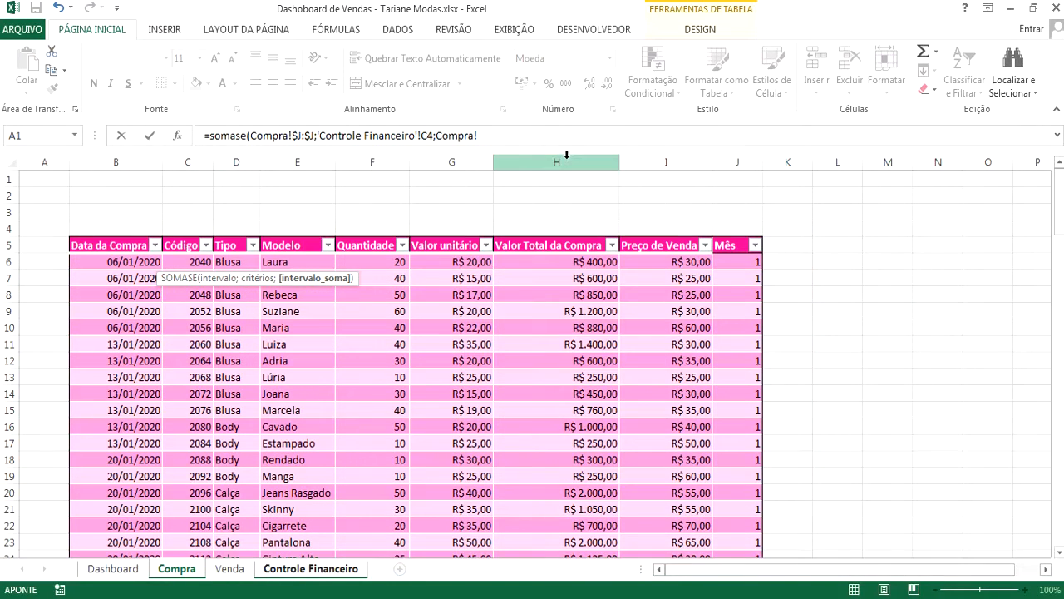
left_click(566, 159)
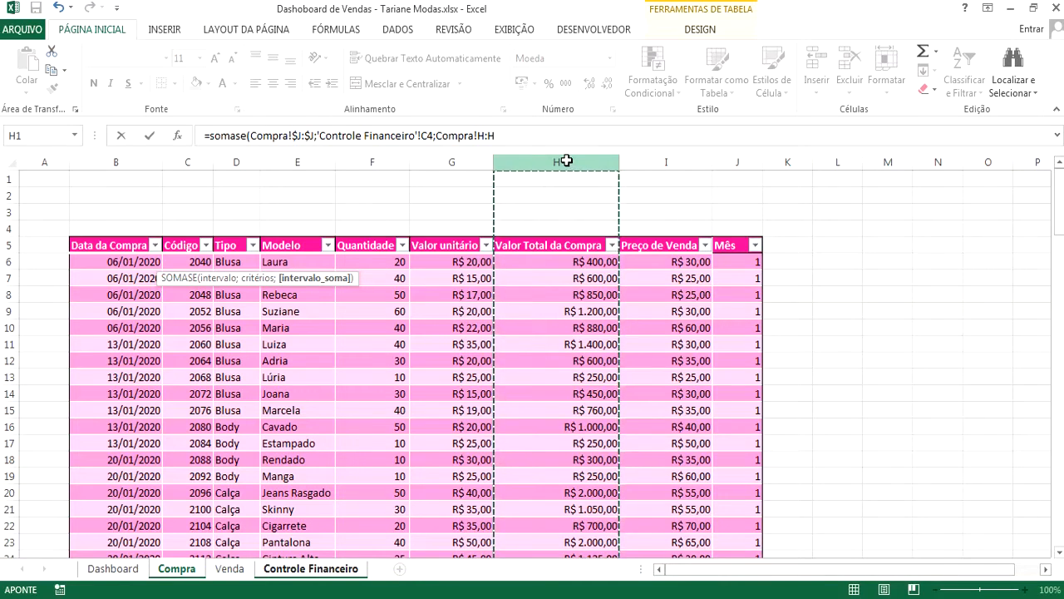
key("F4")
type(")")
key("Return")
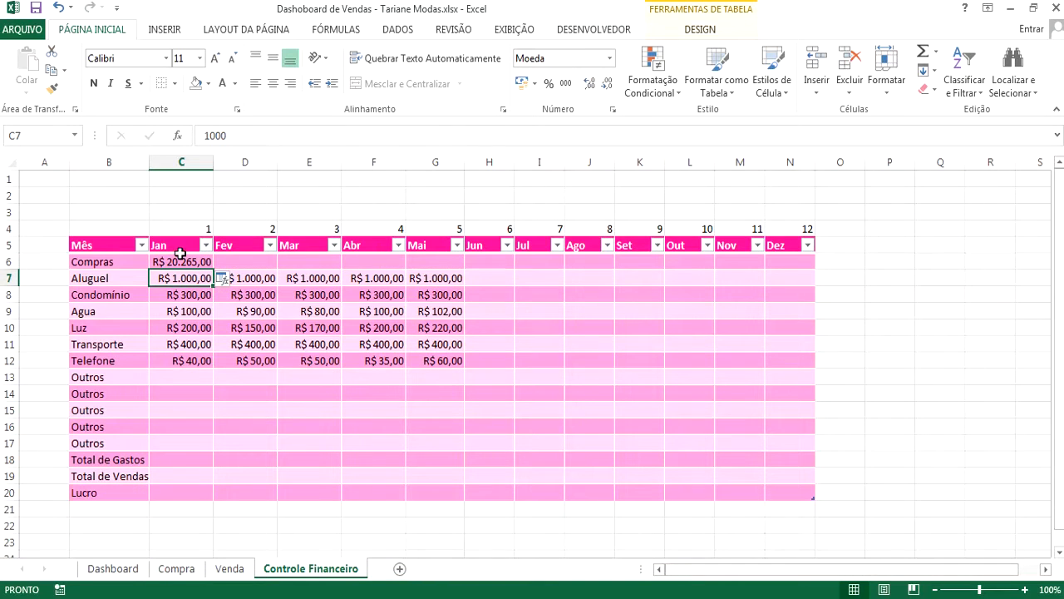
- Fill the Compras formula from C6 across to December in N6
left_click(180, 261)
left_click_drag(213, 265, 812, 282)
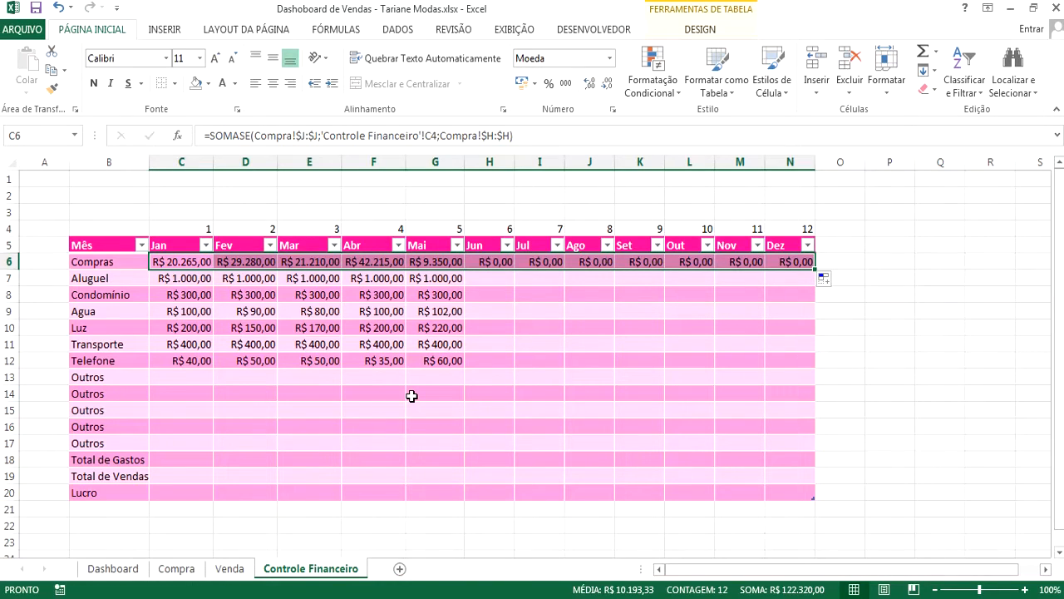
- Check the column references and month criterion in the copied formulas along the Compras row
left_click(320, 261)
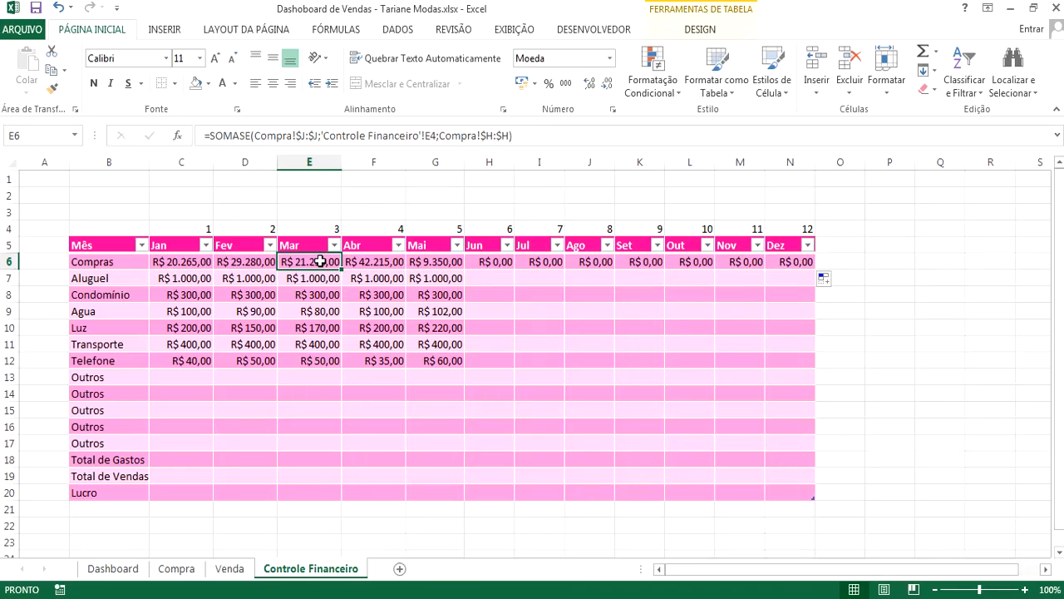
key("Right")
key("Right")
key("Right")
key("Right")
key("Right")
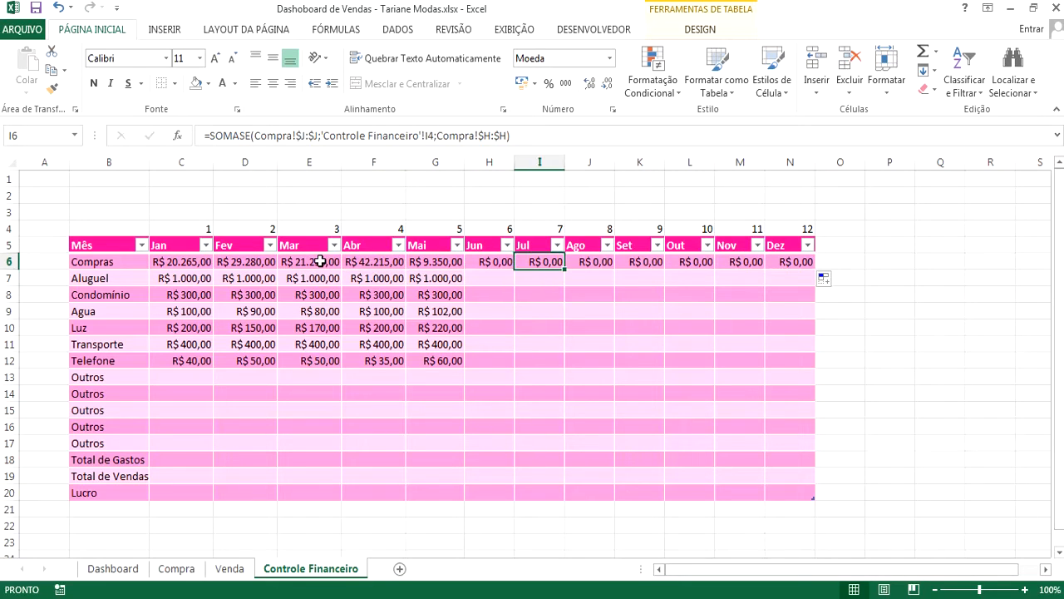
key("Right")
key("Right")
key("Right")
key("Left")
key("Left")
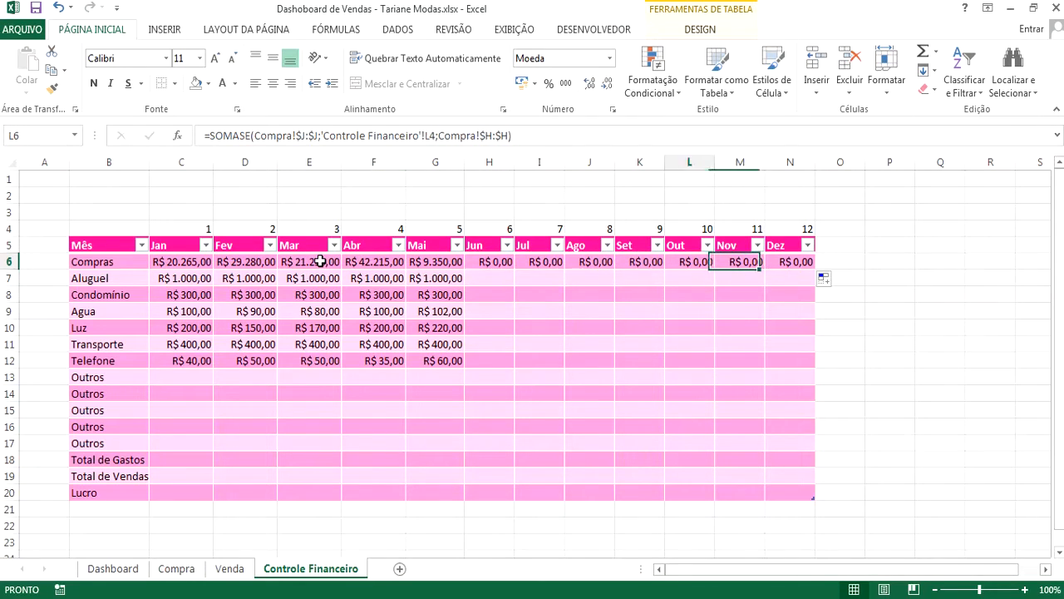
key("Left")
key("Left")
key("Left")
key("Left")
key("Left")
key("Left")
key("Left")
key("Left")
key("Left")
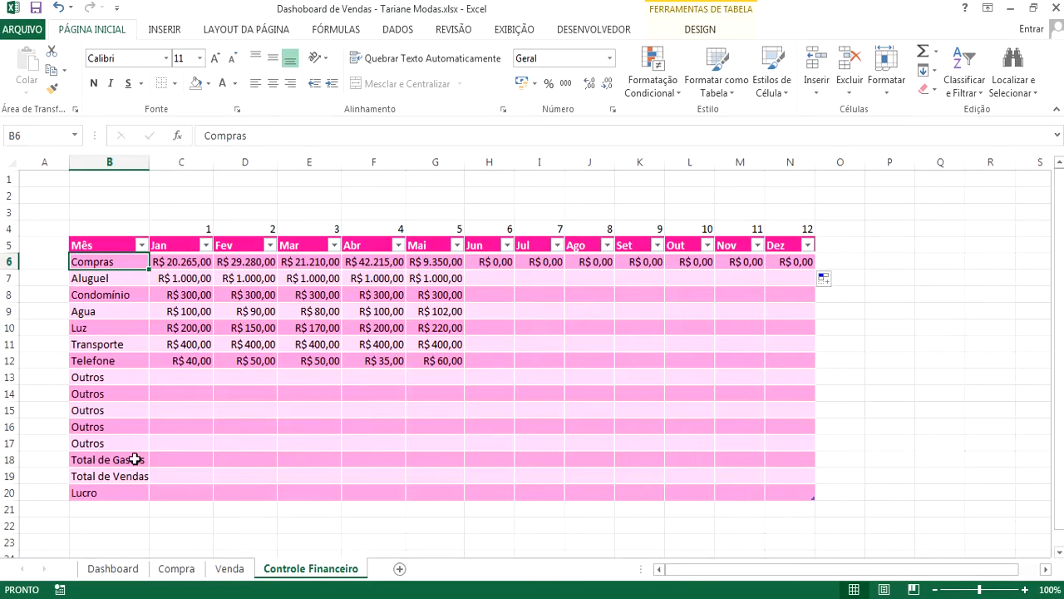
- Calculate January's Total de Gastos in C18 with =SOMA(C6:C17)
left_click(173, 460)
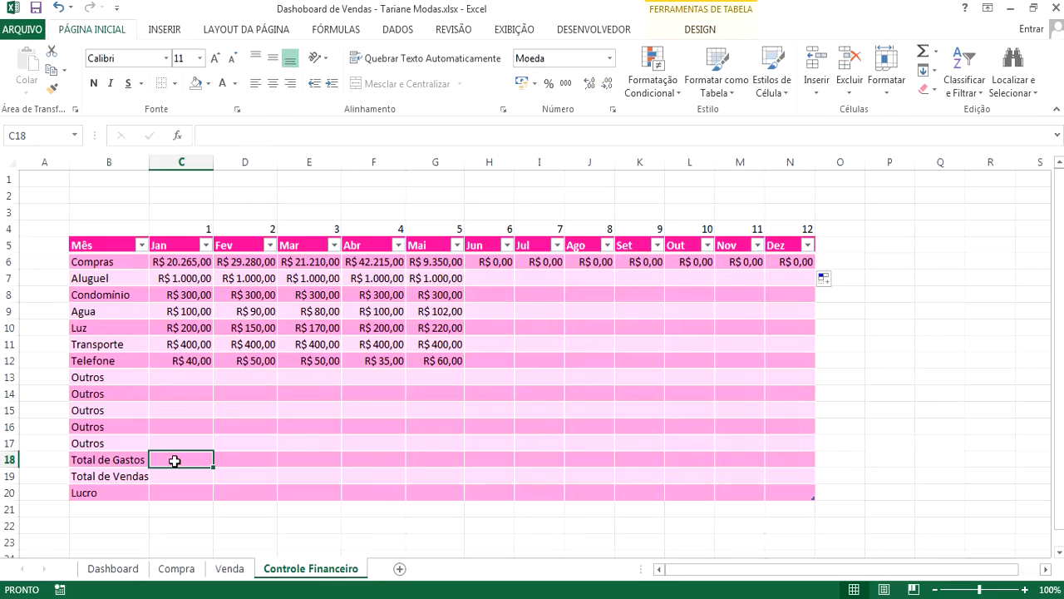
type("=somas")
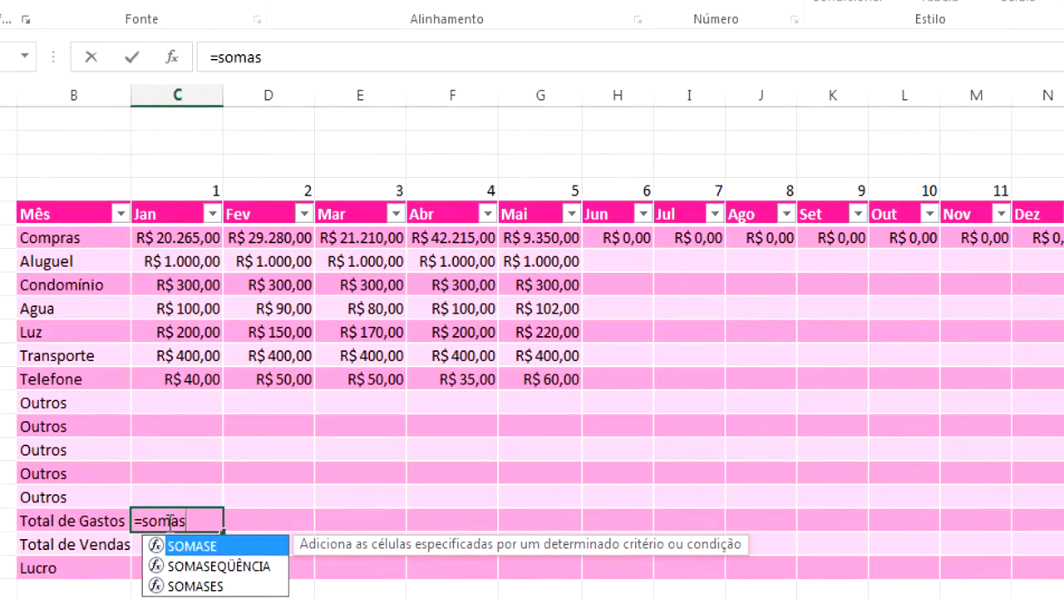
key("BackSpace")
type("(")
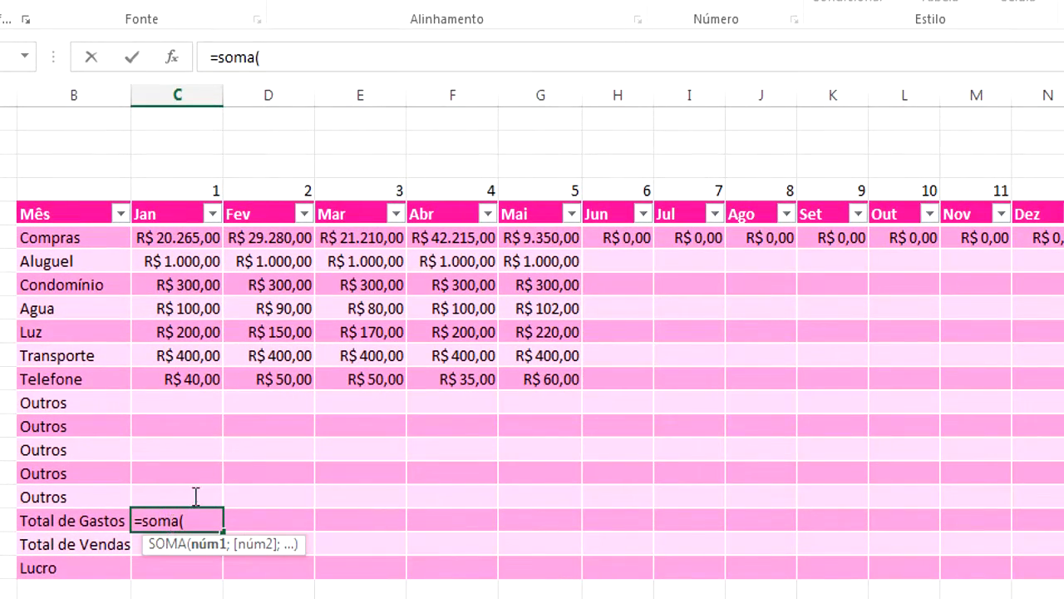
left_click_drag(175, 238, 209, 501)
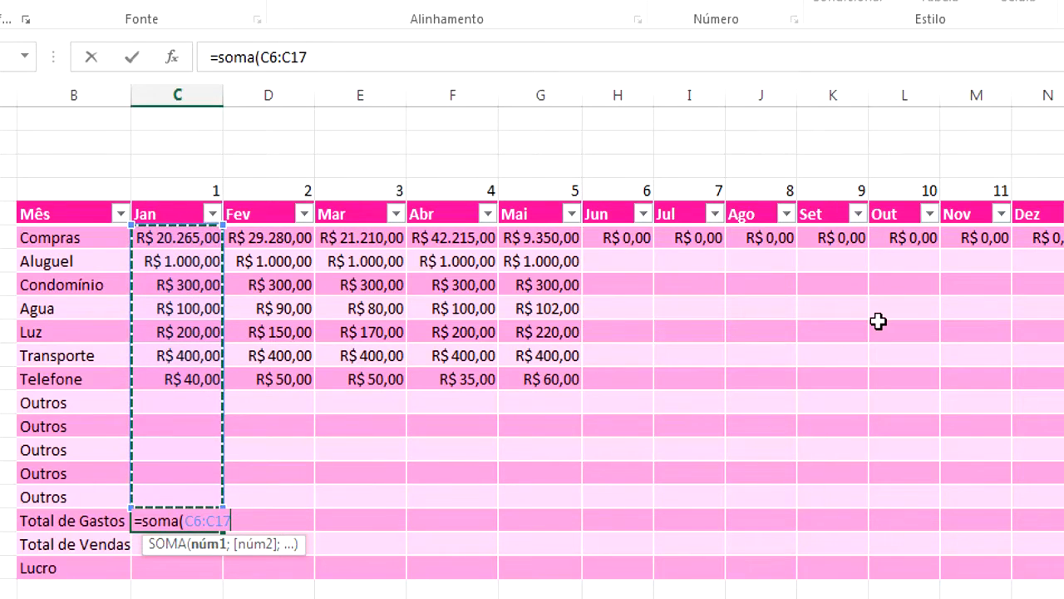
type(")")
key("Return")
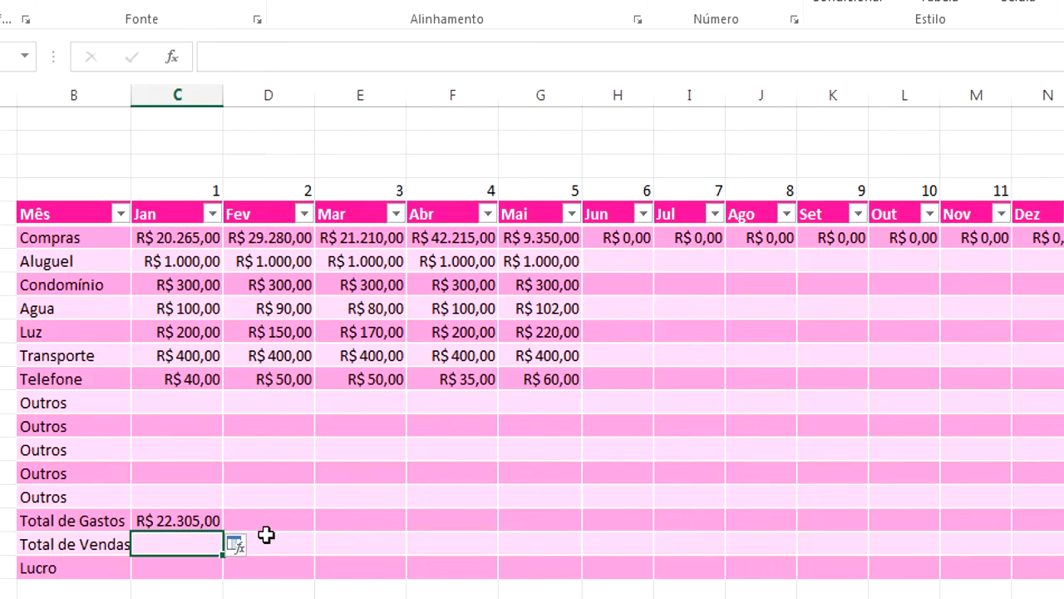
- Fill the Total de Gastos formula from C18 across to N18 and autofit the width of the Mai column G
left_click(214, 518)
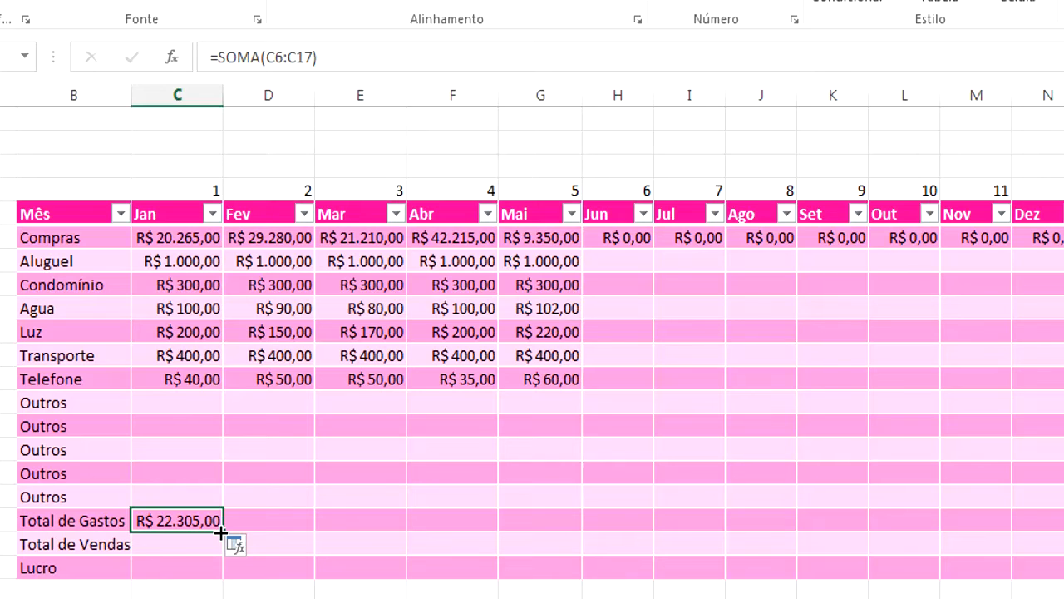
left_click_drag(221, 531, 430, 532)
left_click_drag(703, 530, 1062, 550)
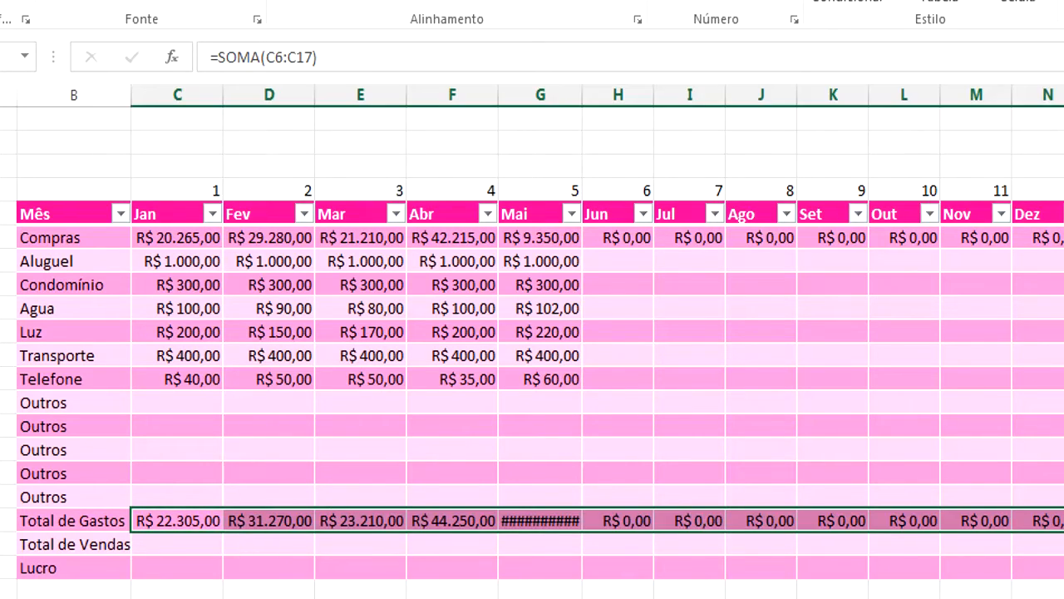
double_click(582, 95)
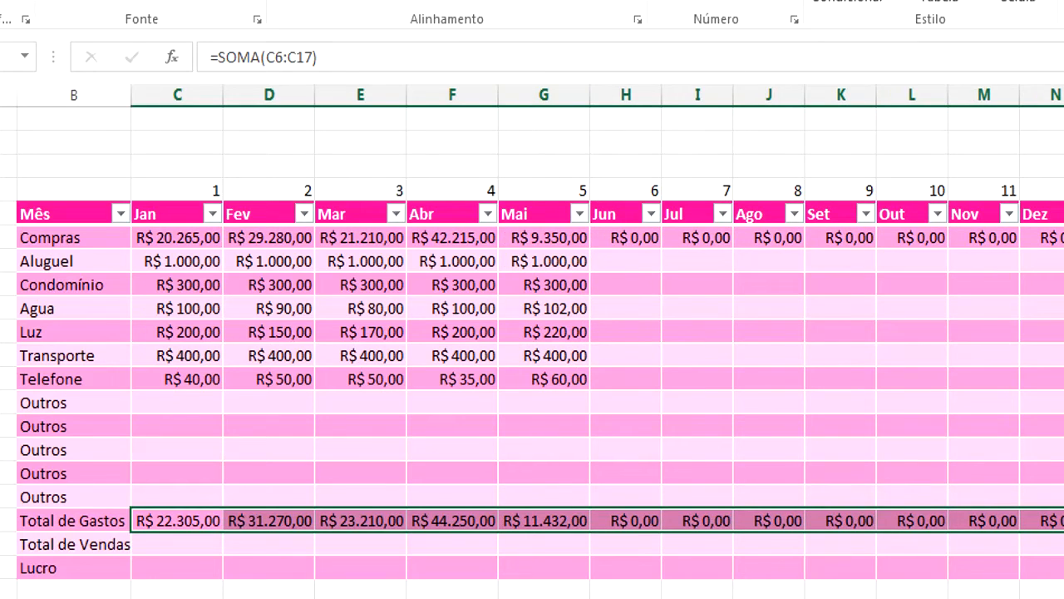
left_click(178, 546)
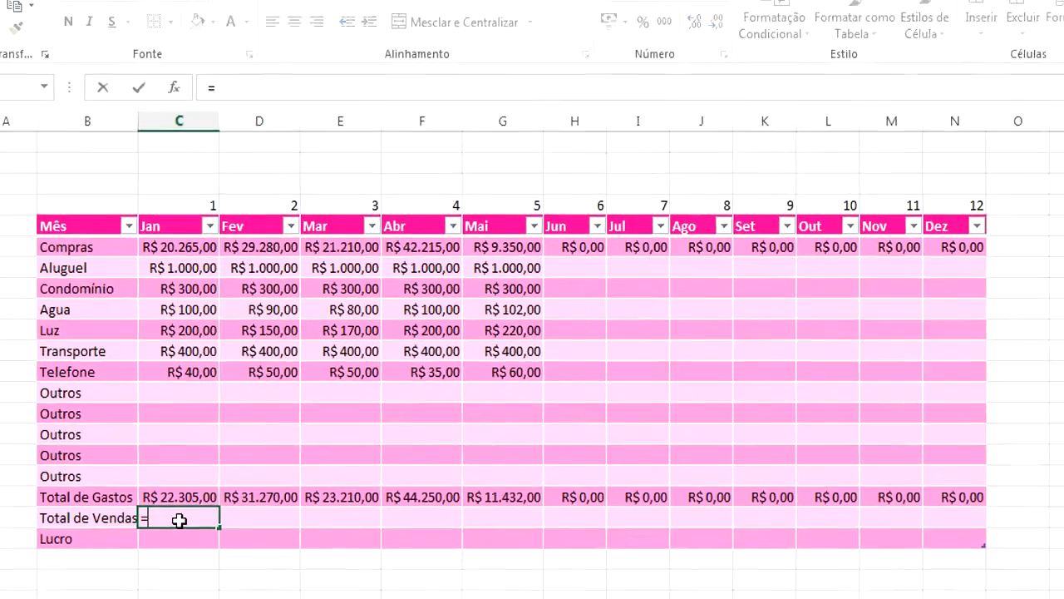
type("=somase")
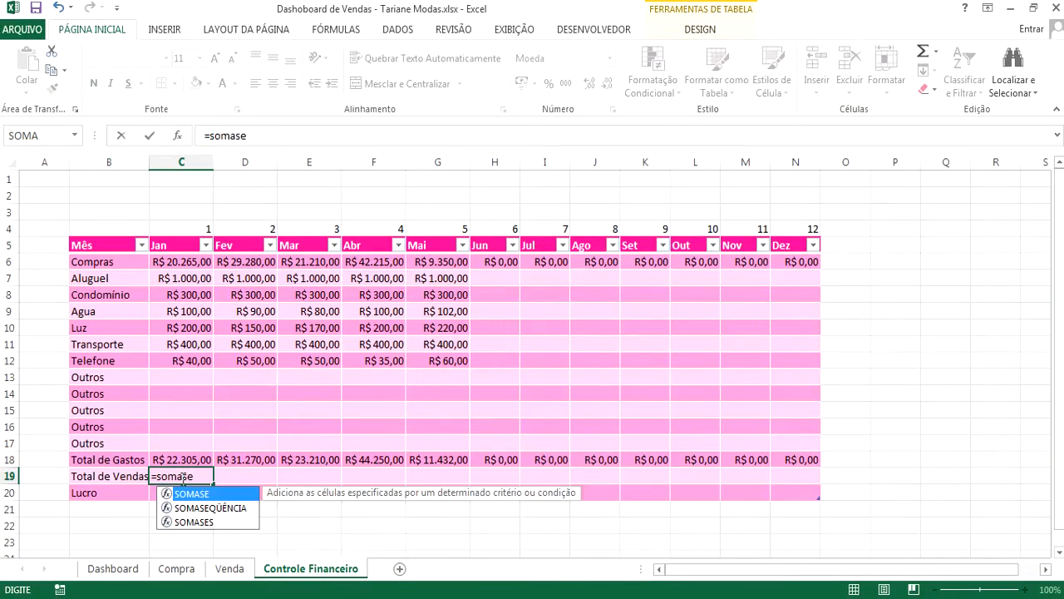
type("(")
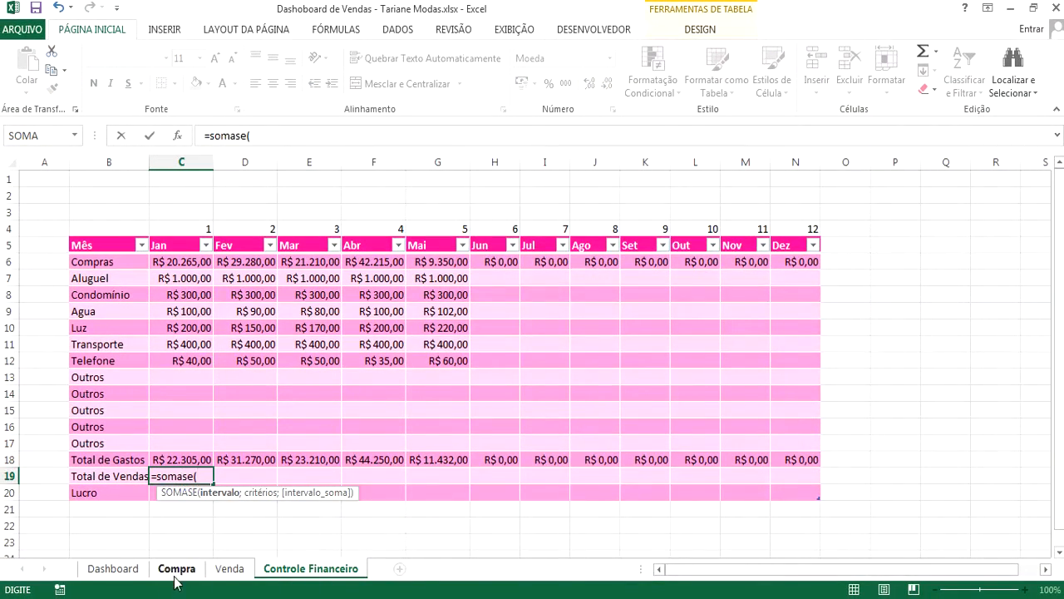
key("Escape")
- Add a Mês column to the Venda table by entering the header in J5
left_click(230, 568)
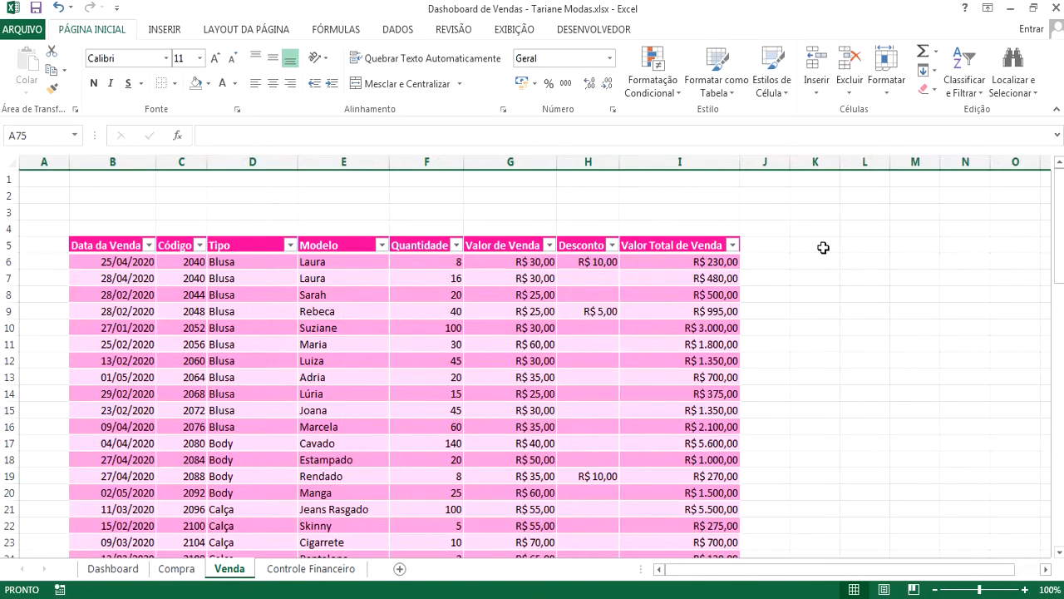
left_click(765, 261)
left_click(775, 244)
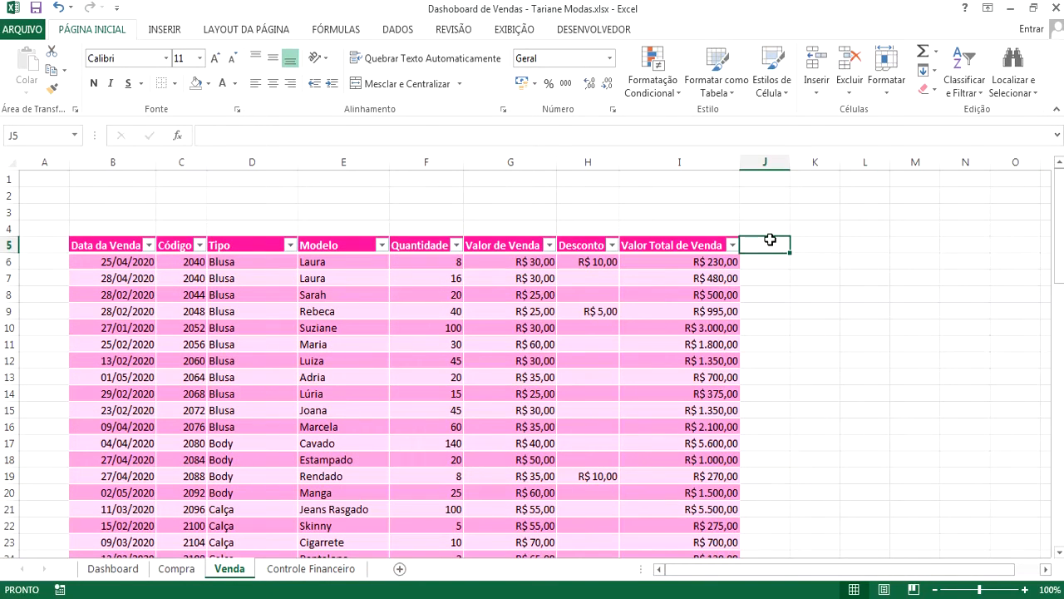
type("Me")
type("ês")
key("Return")
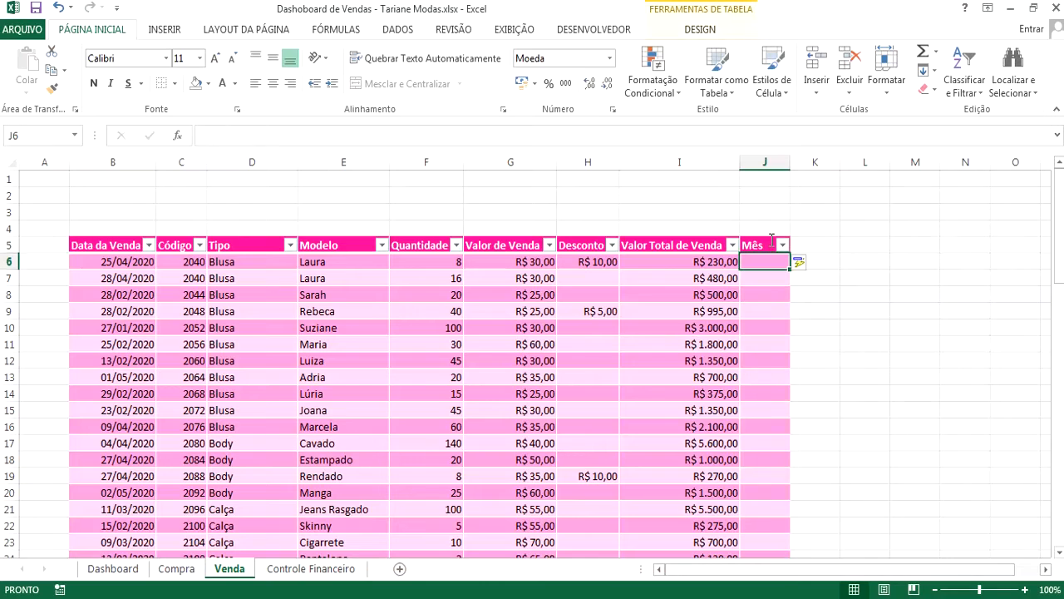
- Fill the Venda table's Mês column with the month of each sale using =MÊS([@[Data da Venda]]) in J6
type("=mes")
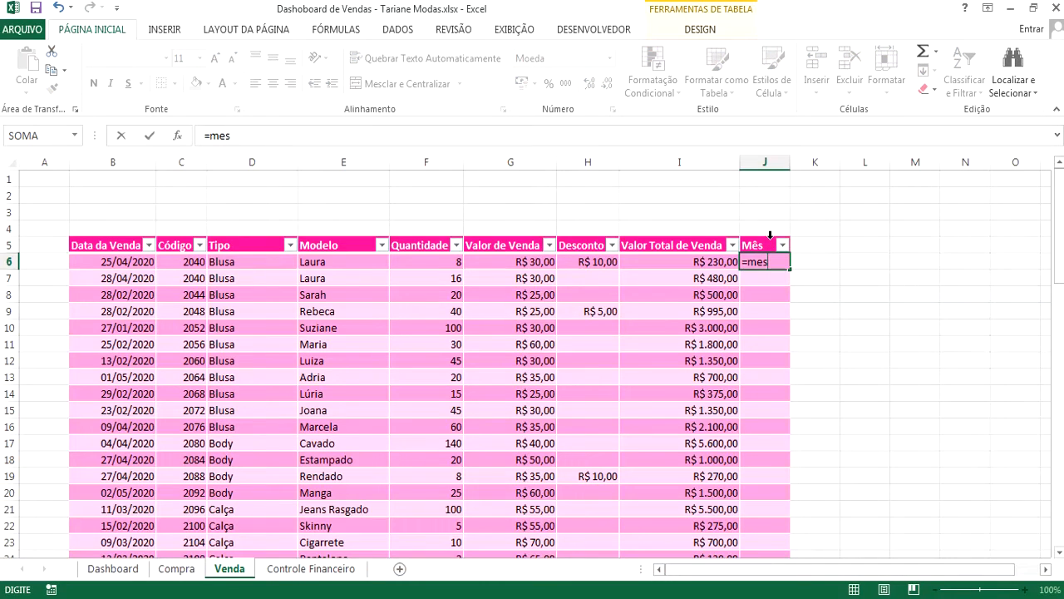
key("Tab")
key("Left")
key("Left")
key("Left")
key("Left")
key("Left")
key("Left")
key("Left")
key("Left")
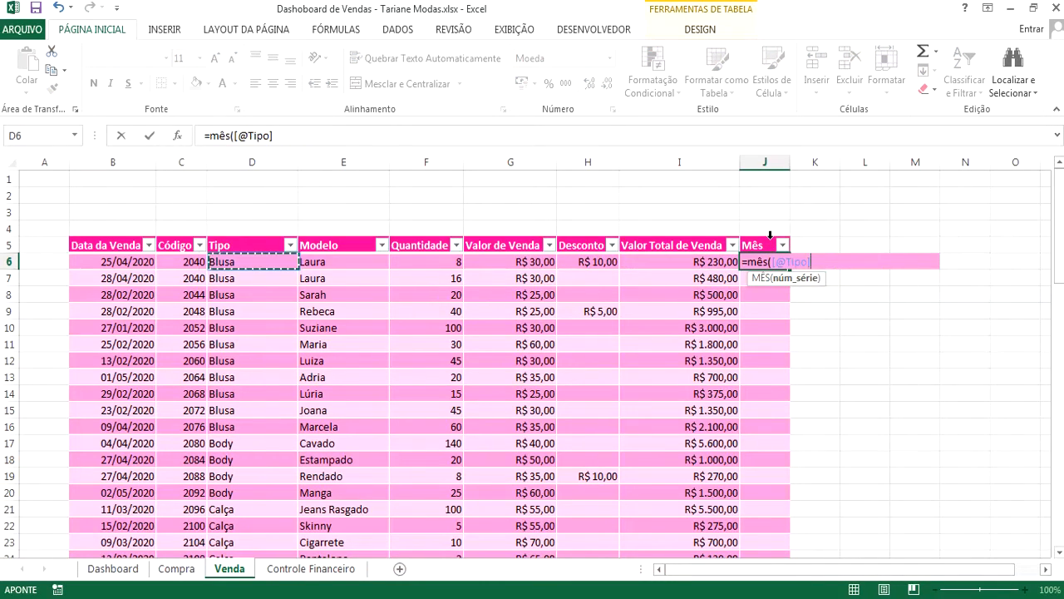
key("Return")
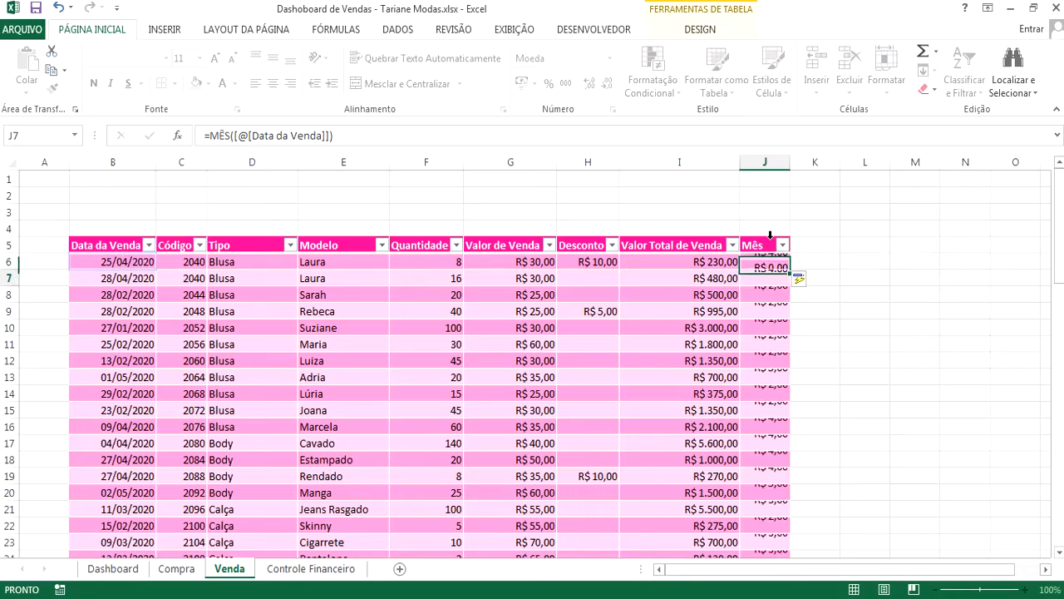
- Format the Venda sheet's column J as Número with 0 decimal places
left_click(765, 162)
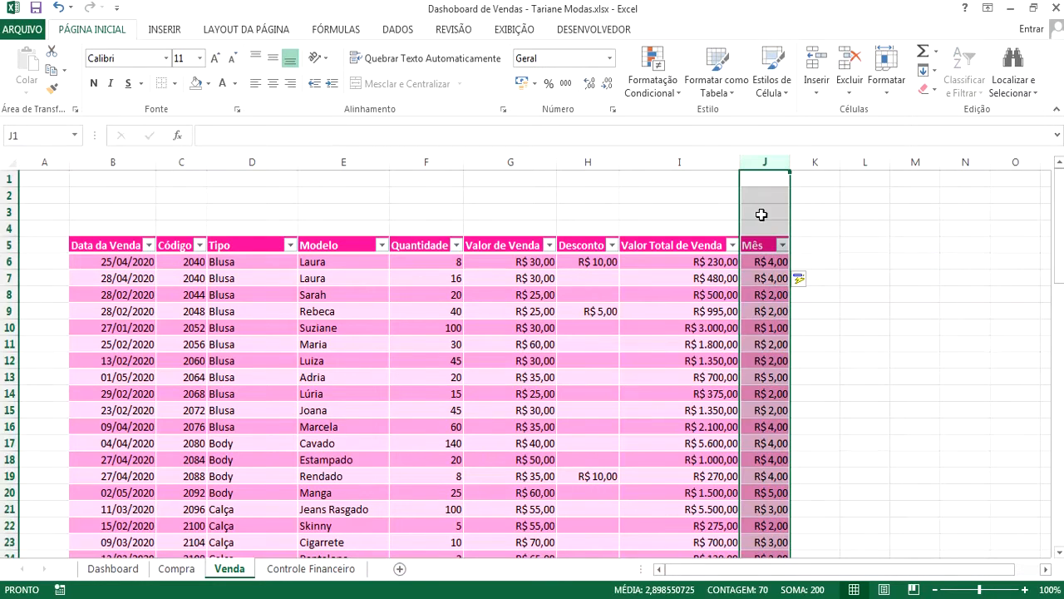
right_click(765, 285)
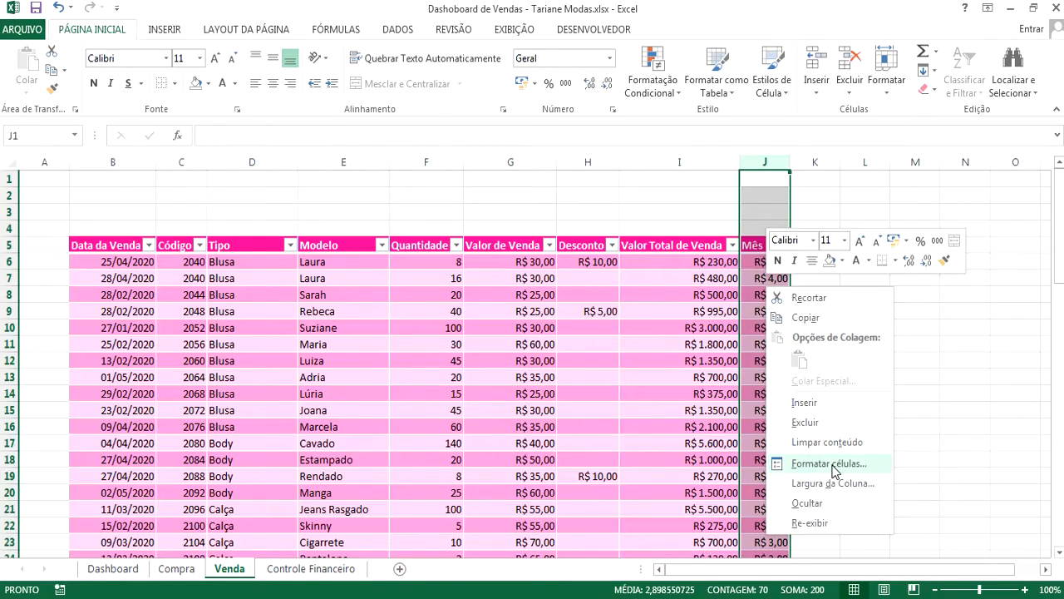
left_click(829, 463)
left_click(645, 301)
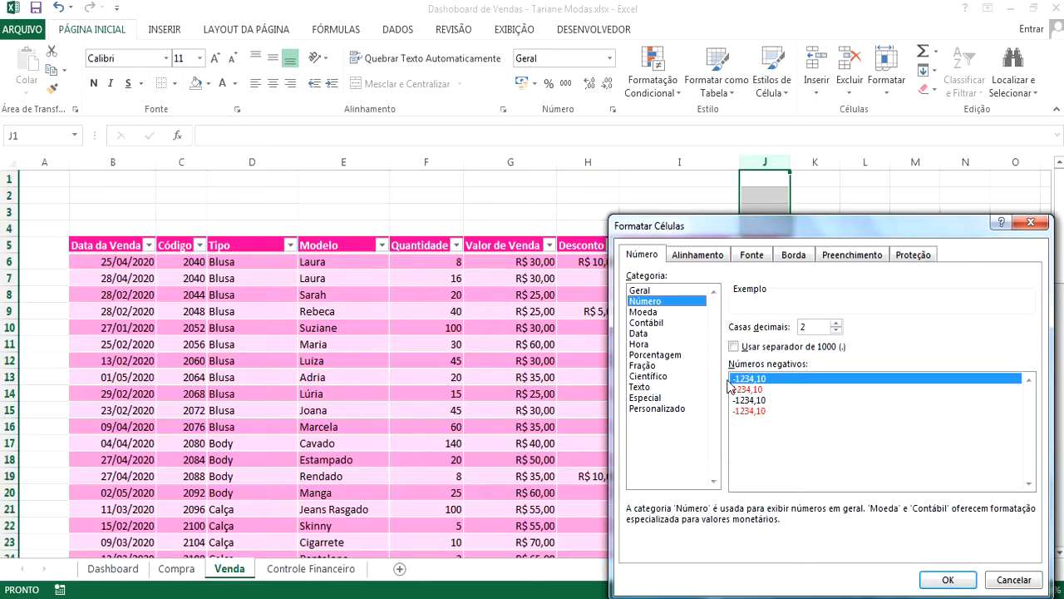
left_click(836, 330)
left_click(836, 330)
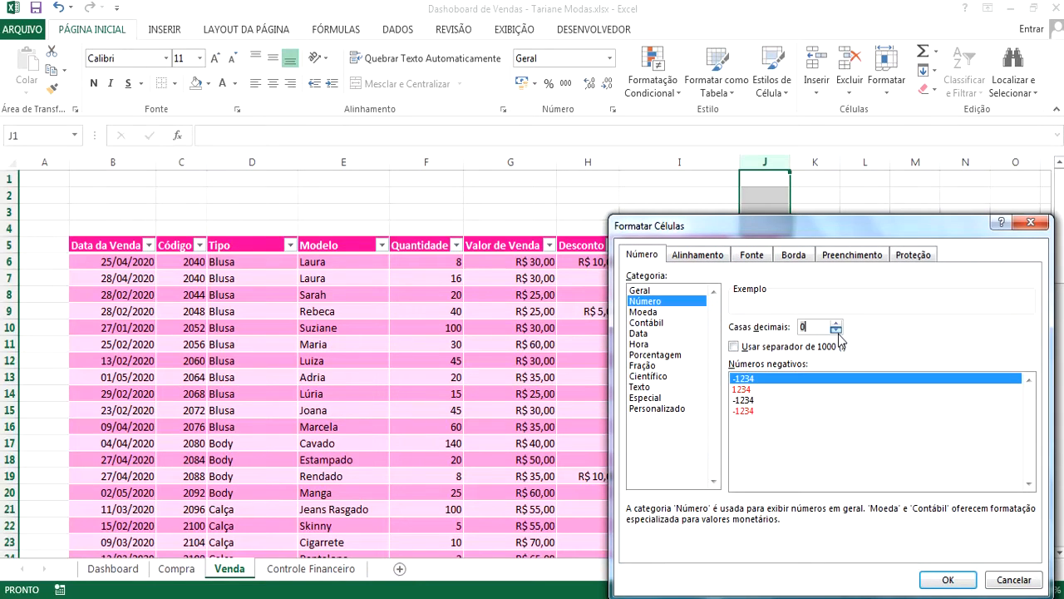
left_click(947, 580)
left_click(789, 314)
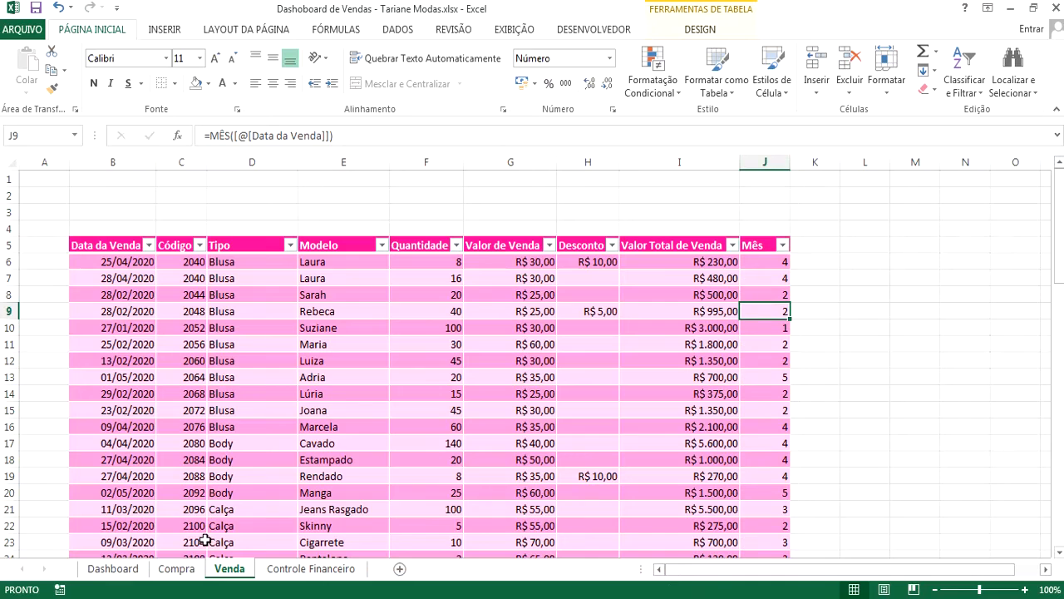
- Start January's Total de Vendas formula in C19 of Controle Financeiro with SOMASE and the absolute range Venda!$J:$J
left_click(311, 568)
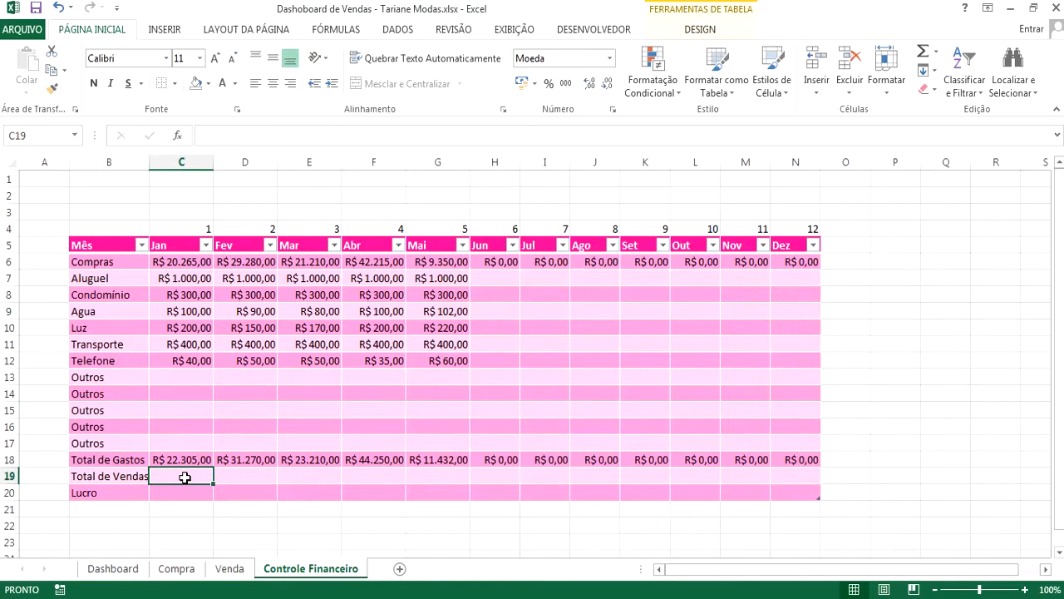
type("=somas")
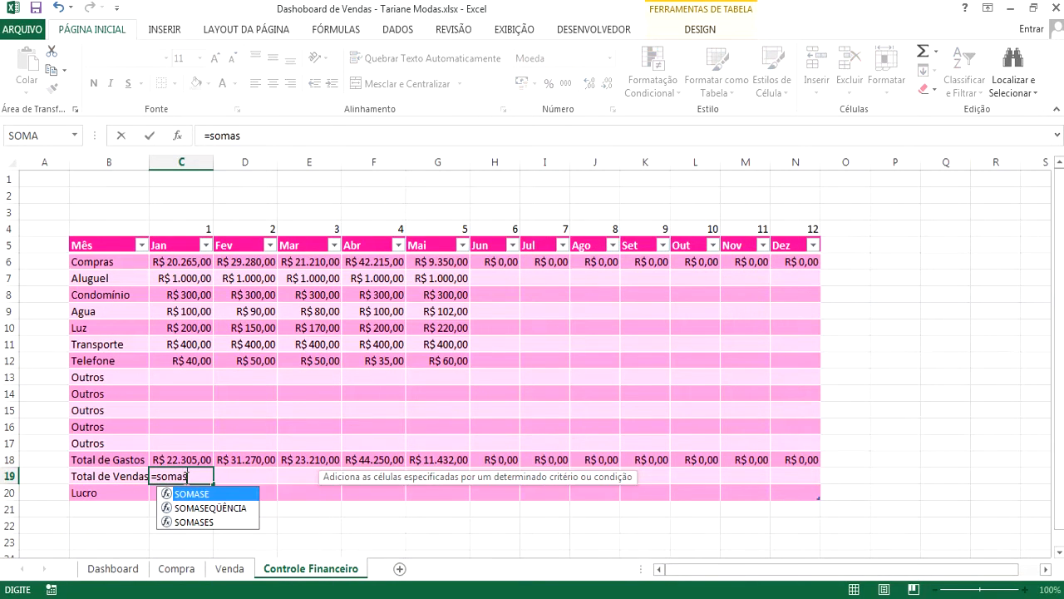
type("e(")
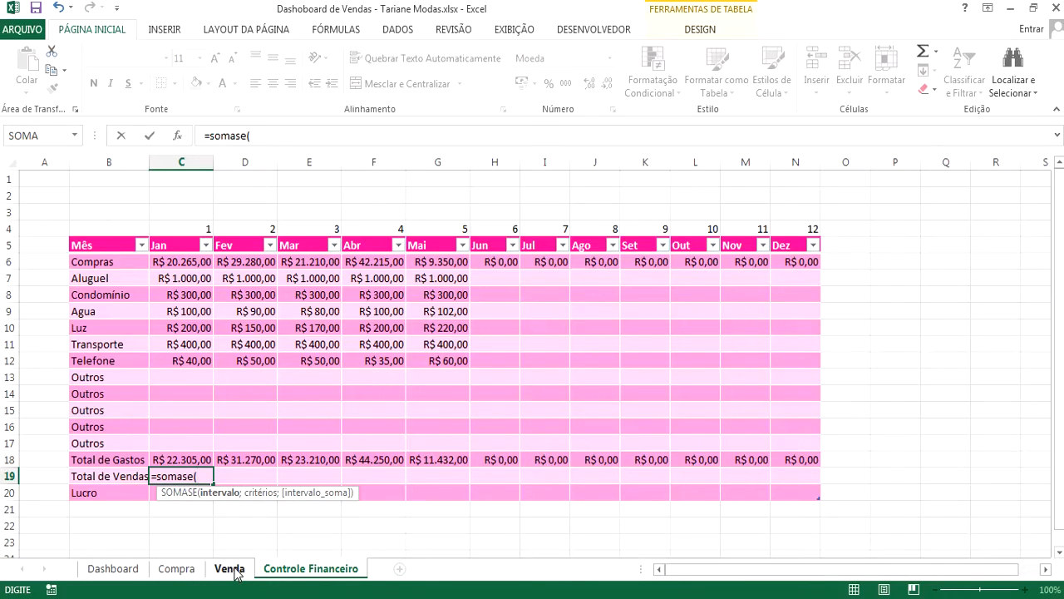
left_click(234, 570)
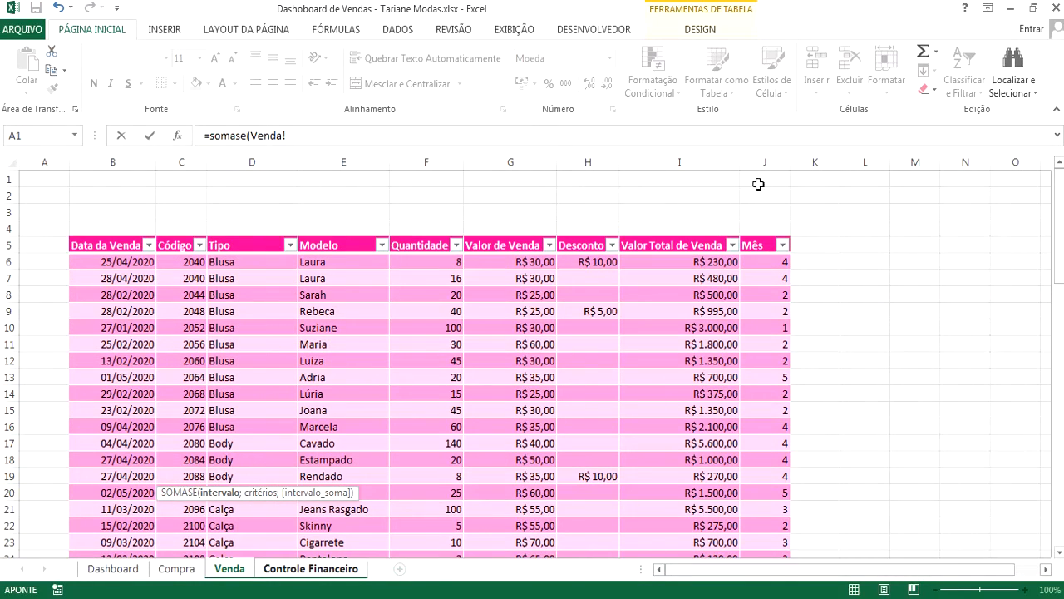
left_click(764, 158)
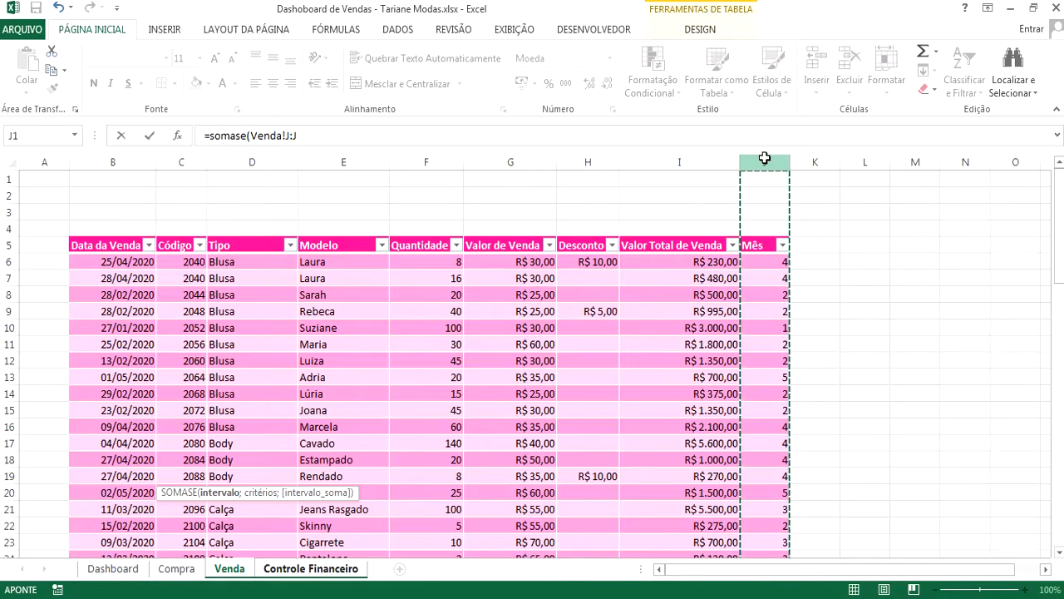
key("F4")
type(";")
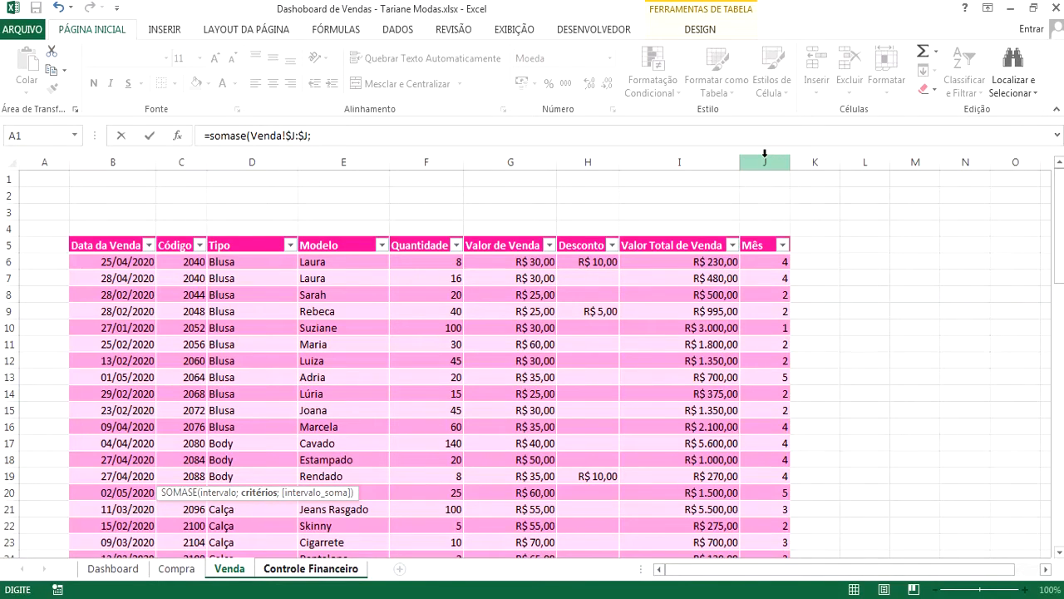
- Complete C19's SOMASE with criterion 'Controle Financeiro'!C4 and sum range Venda!$I:$I, and fill it across to N19
left_click(332, 572)
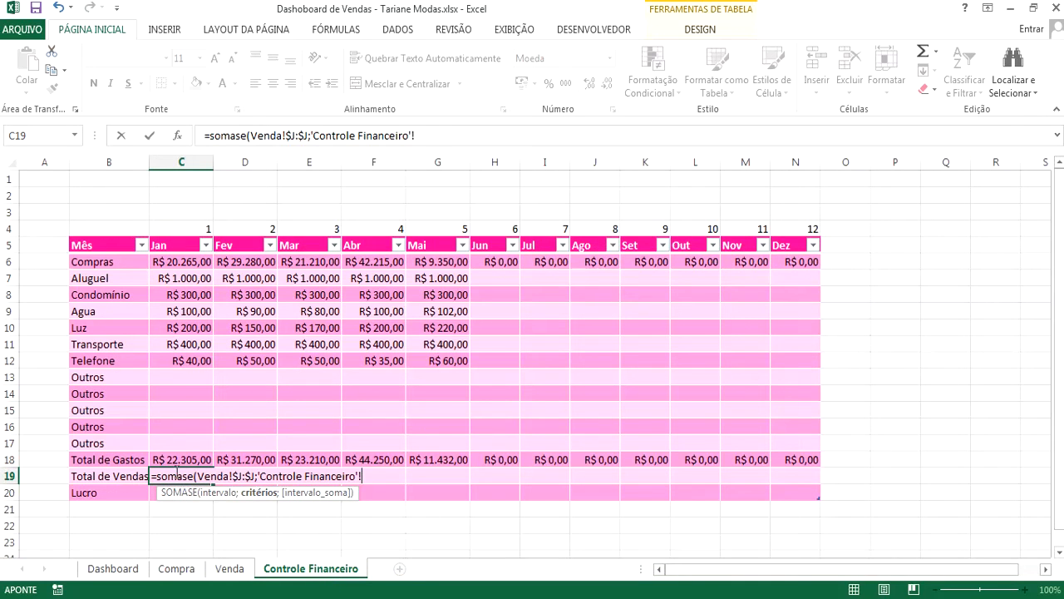
left_click(185, 230)
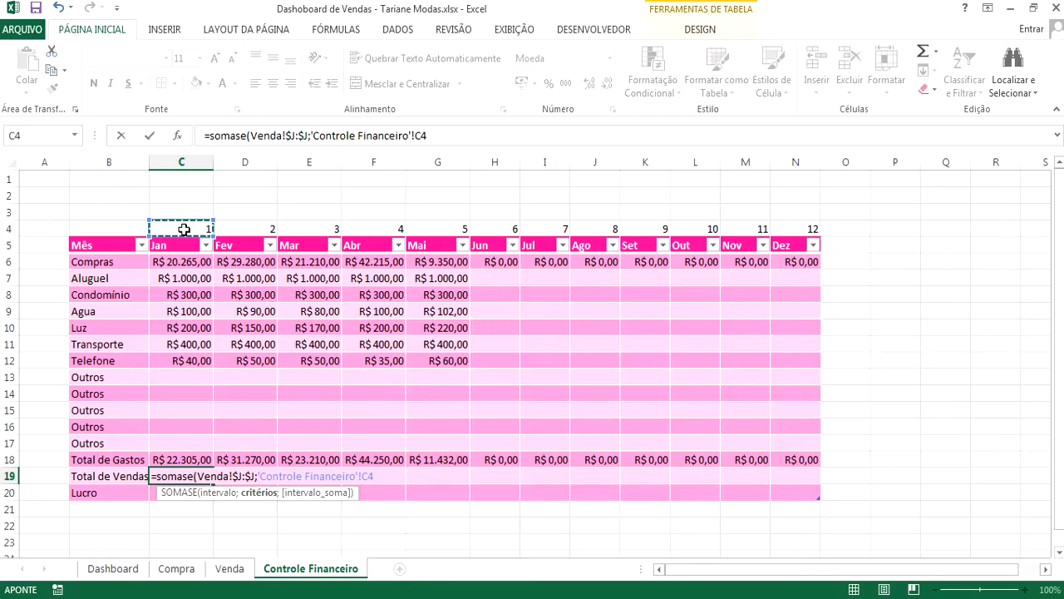
type(";")
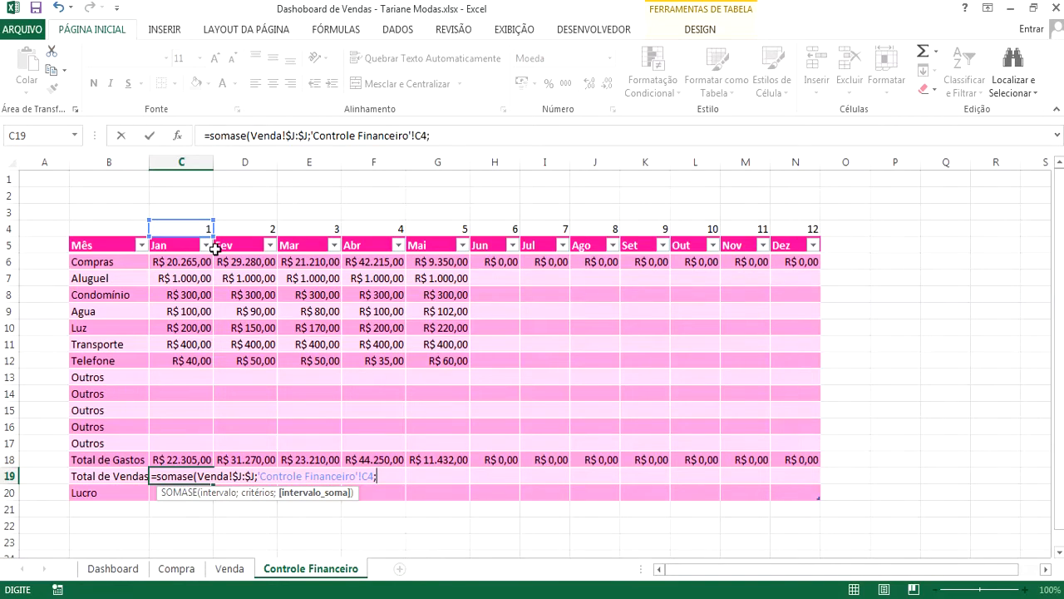
left_click(230, 569)
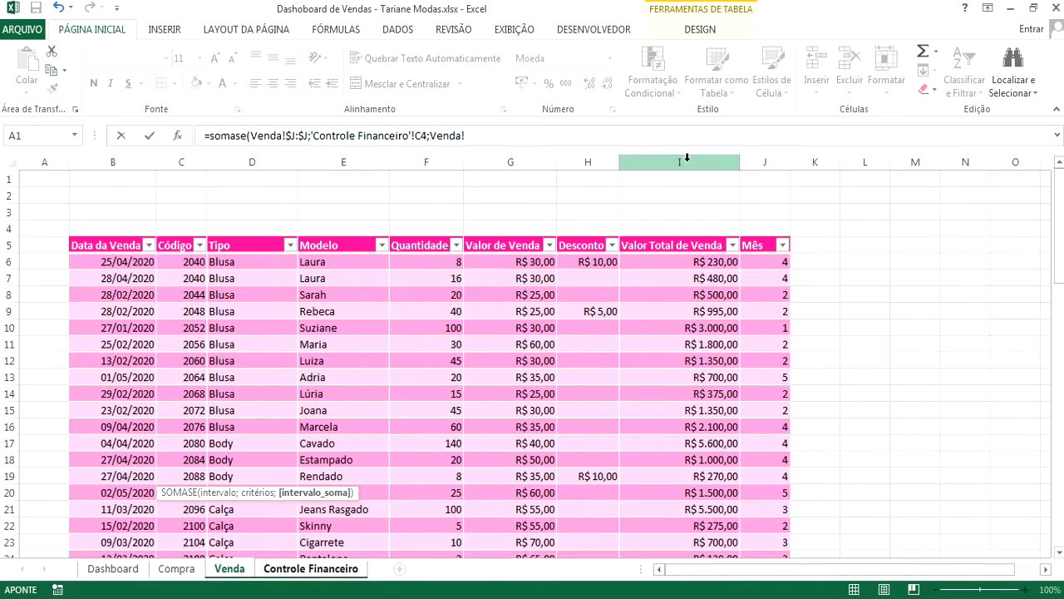
left_click(680, 161)
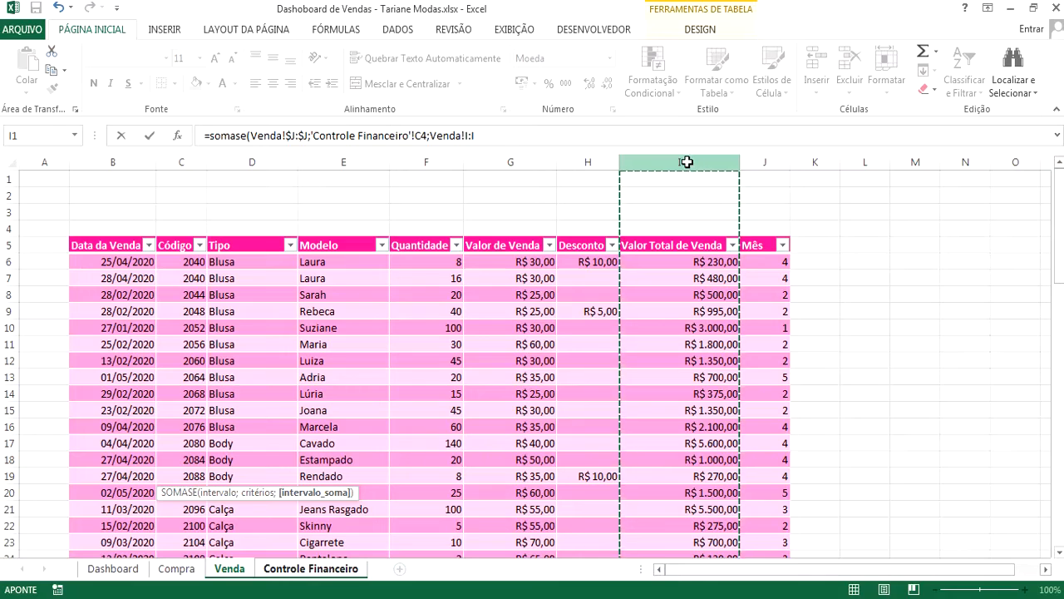
key("F4")
key("Return")
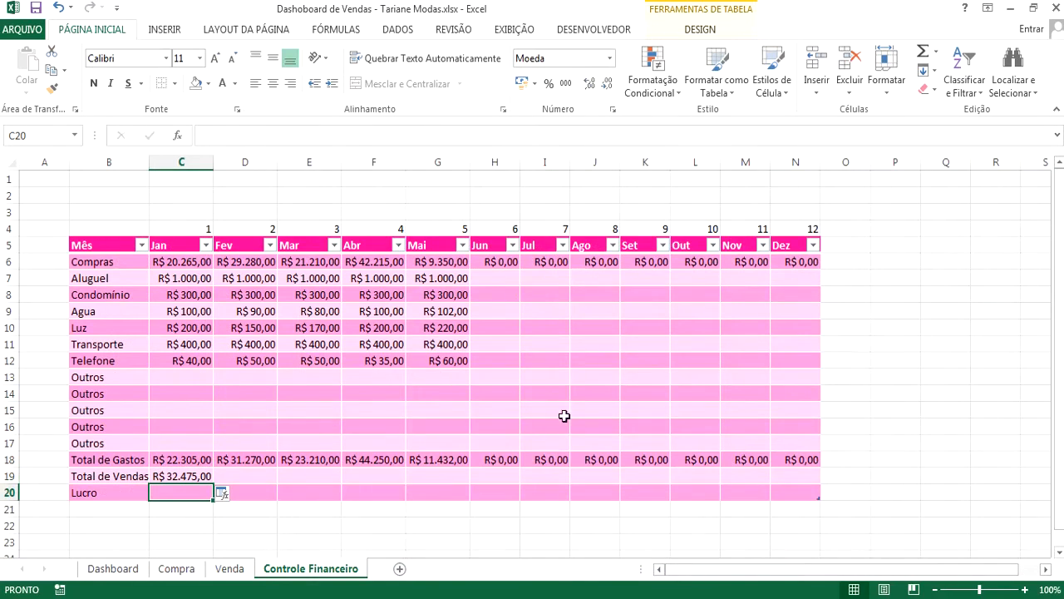
left_click(195, 476)
left_click_drag(215, 484, 815, 493)
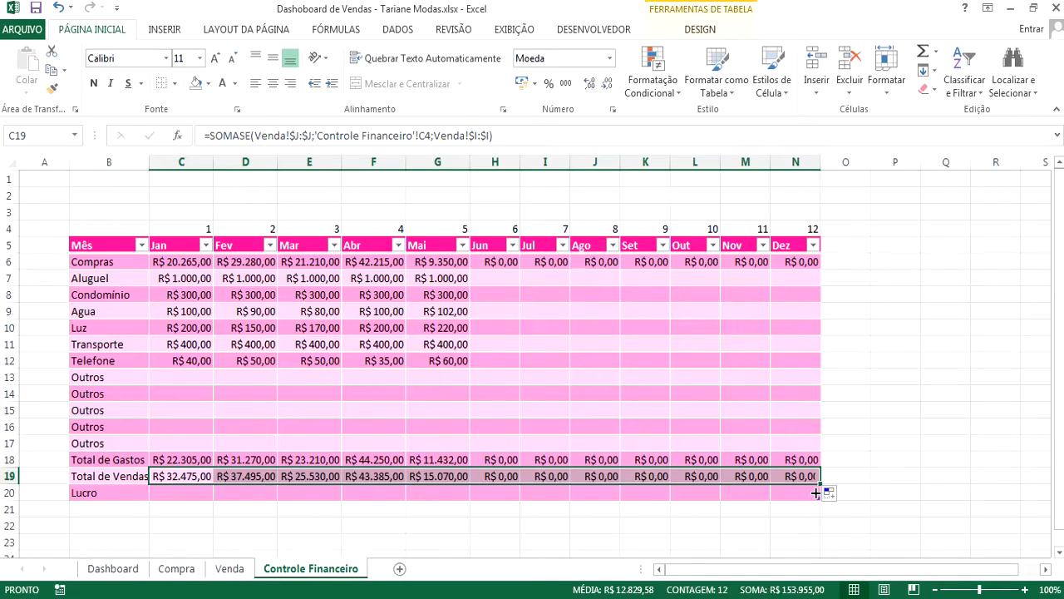
- Calculate January's Lucro in C20 as Total de Vendas minus Total de Gastos with =C19-C18
left_click(175, 493)
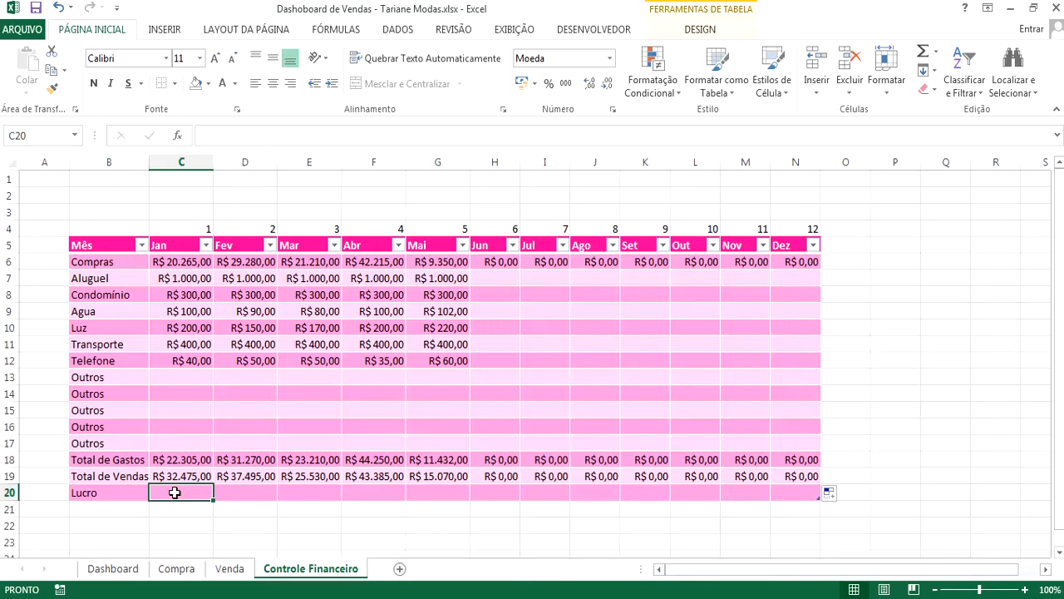
type("=")
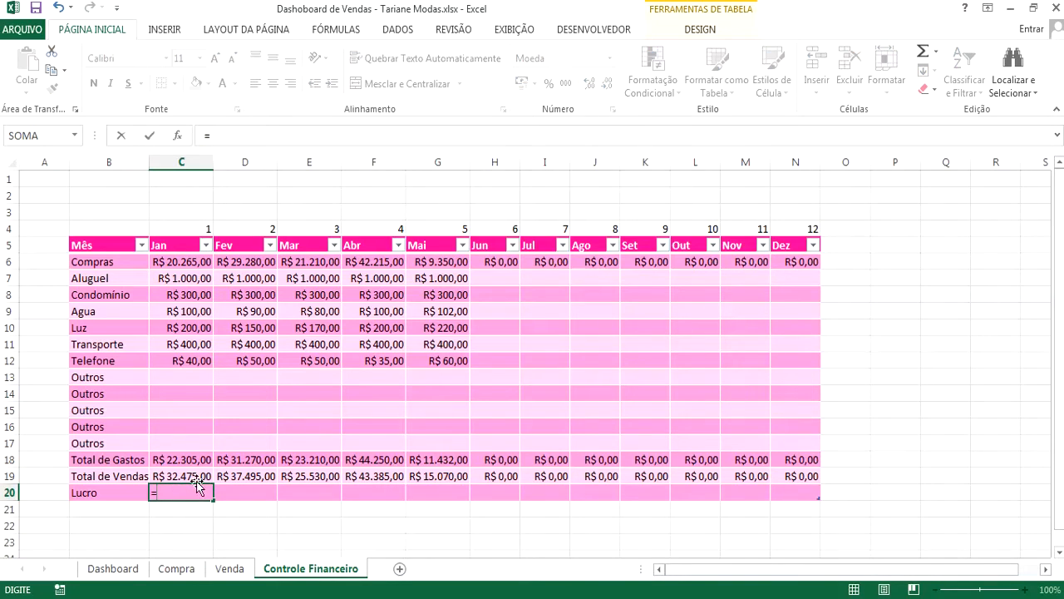
left_click(186, 475)
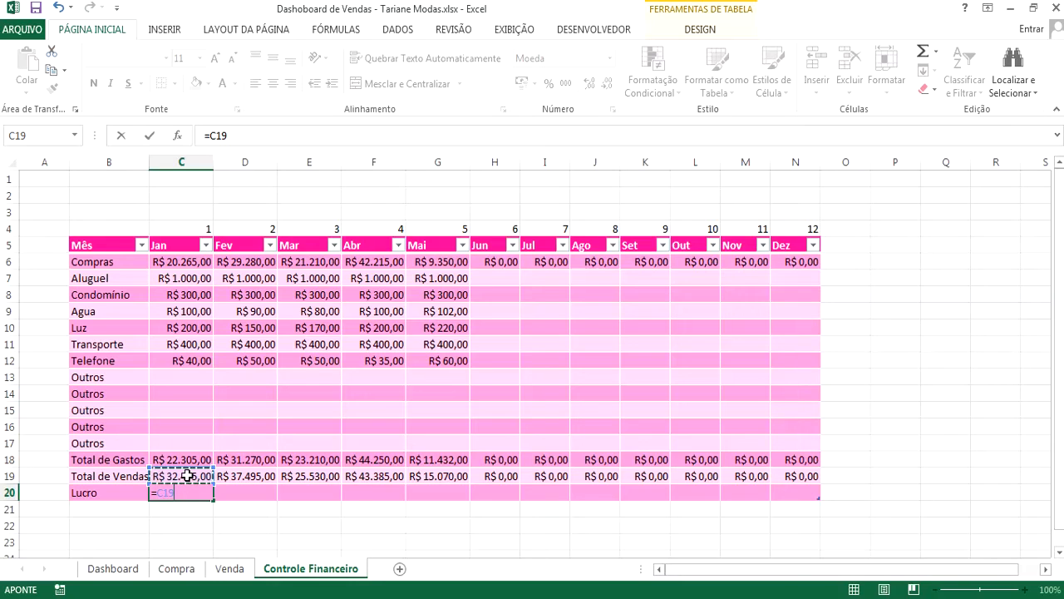
type("-")
left_click(192, 459)
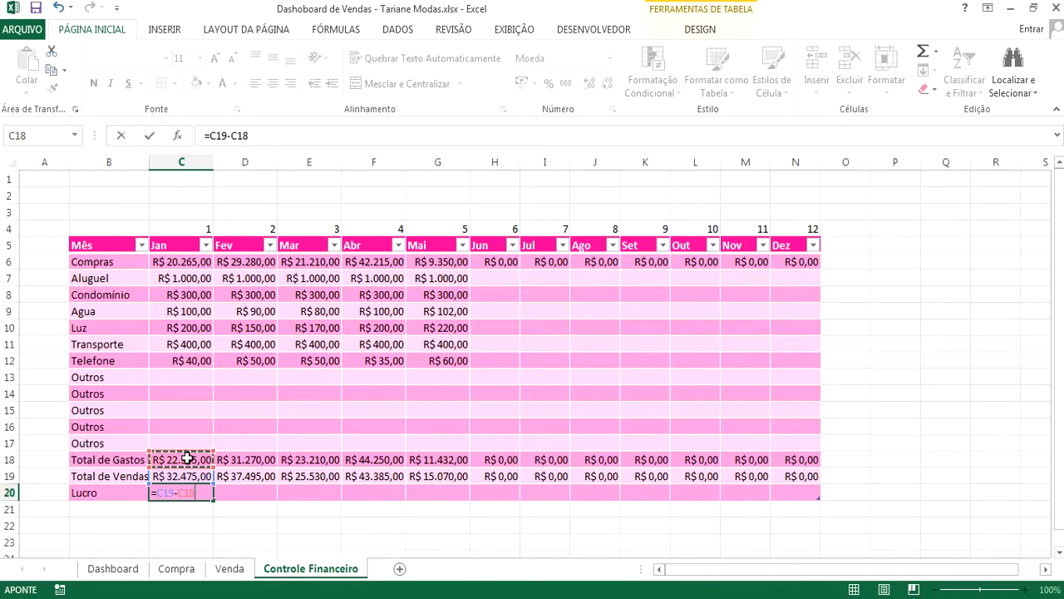
key("Return")
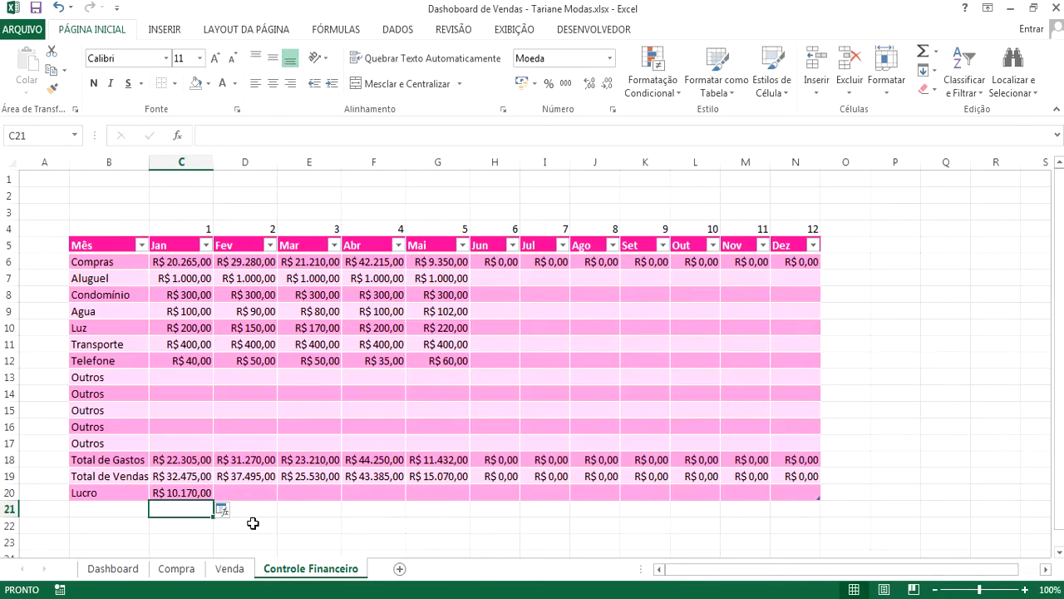
- Fill the Lucro formula from C20 across to December in N20
left_click(208, 494)
left_click_drag(213, 499, 805, 496)
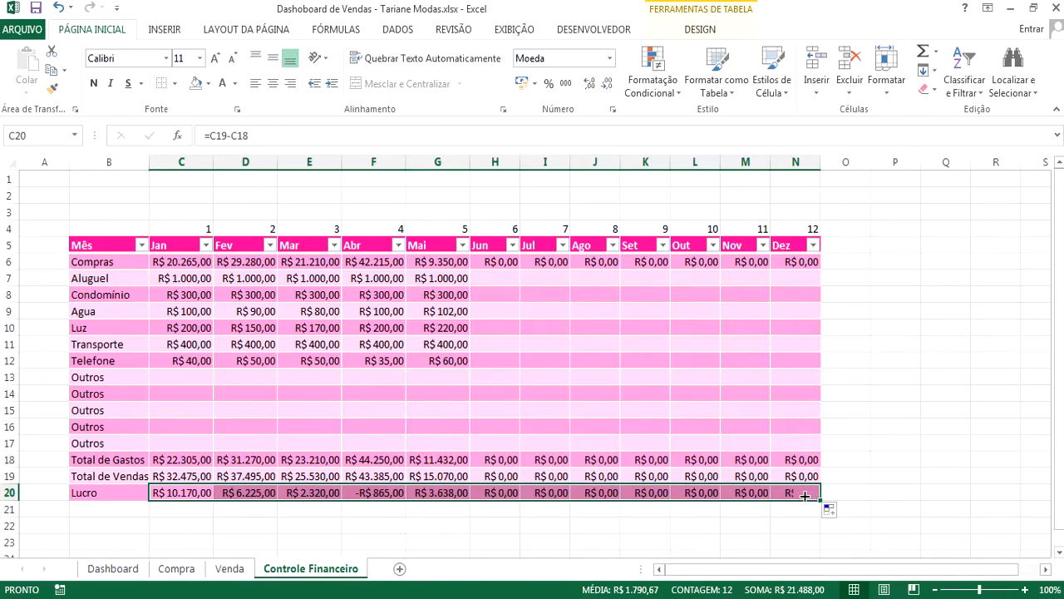
left_click(886, 459)
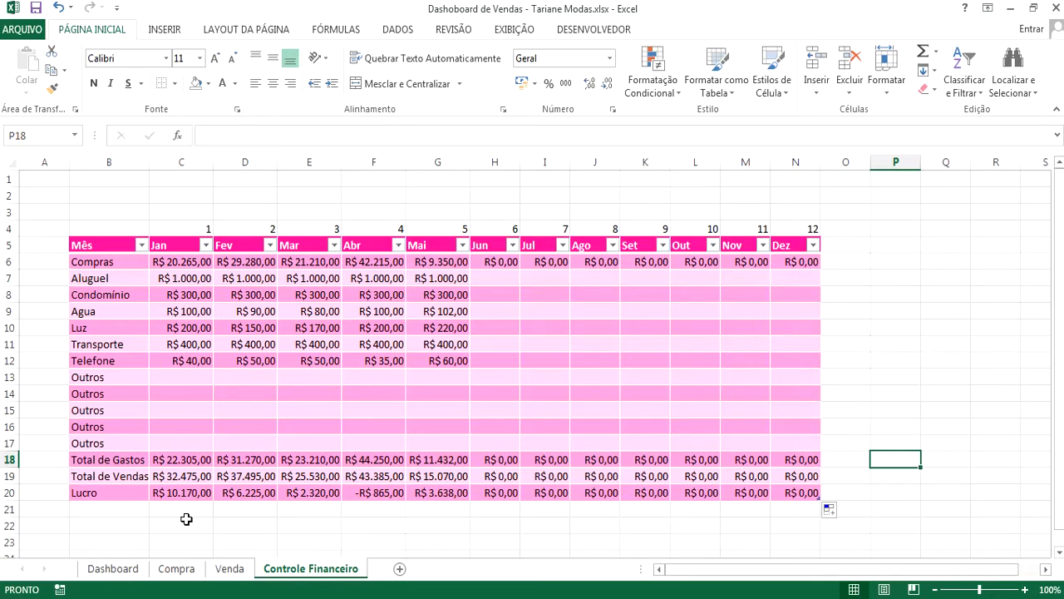
- Look over the Venda table and inspect May's Compras formula in G6 of Controle Financeiro
left_click(230, 570)
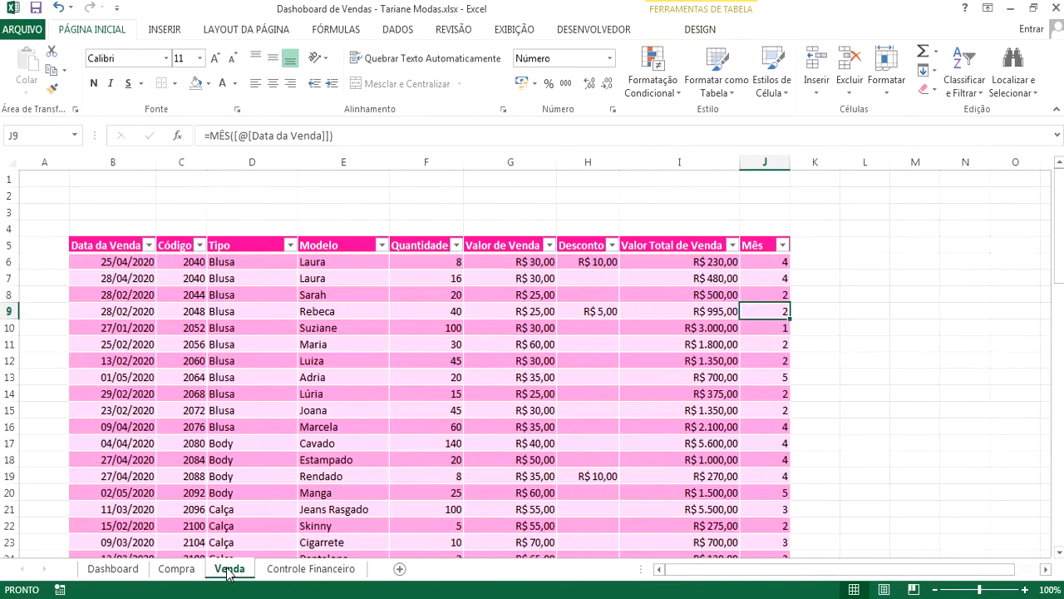
left_click(291, 570)
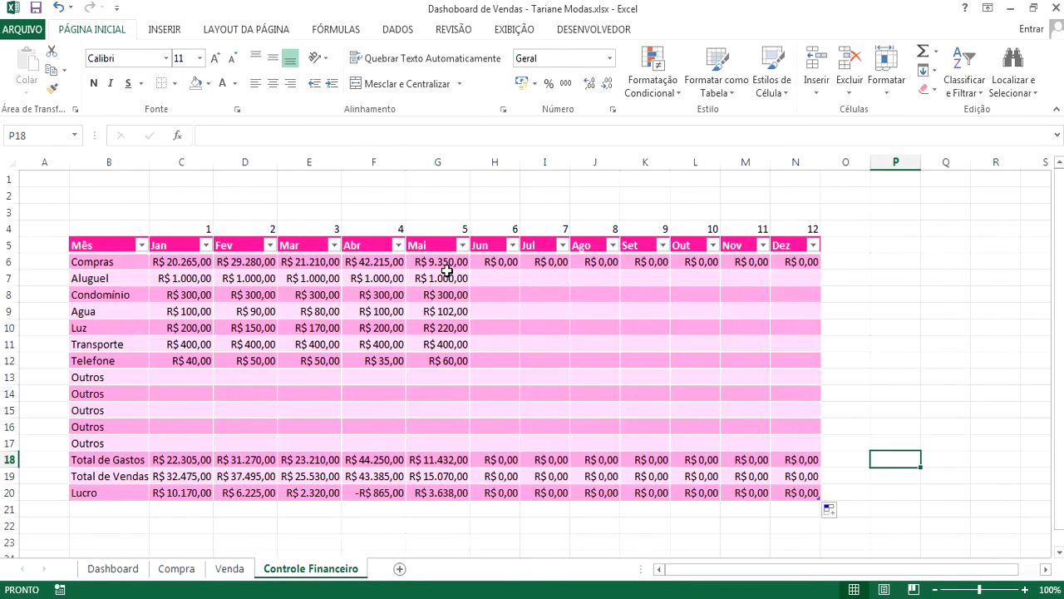
left_click(447, 265)
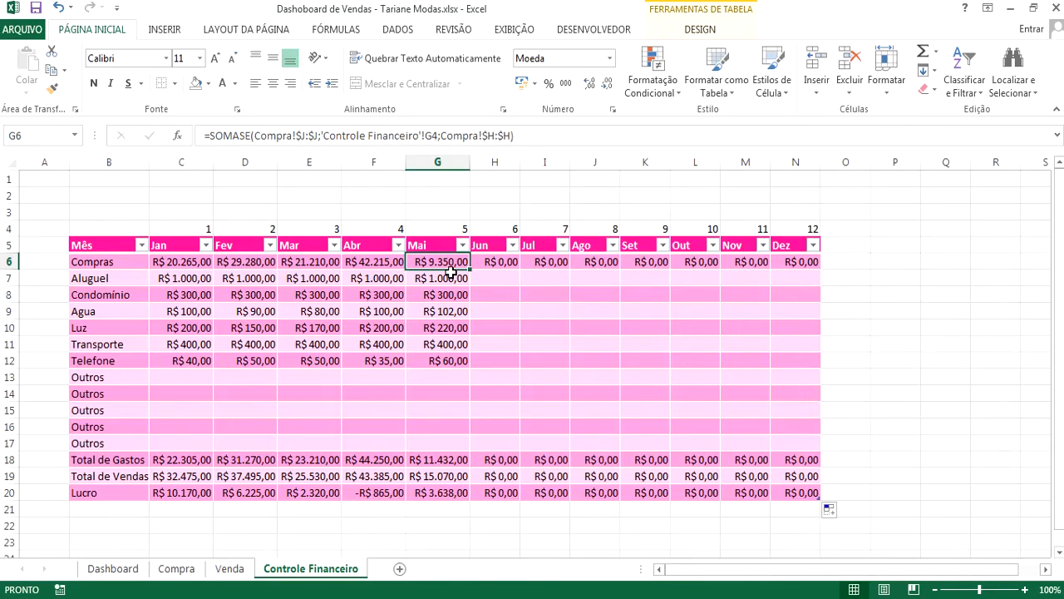
- Add a test purchase dated 20/05/2020 in B130, directly below the last row of the Compra table
left_click(177, 568)
left_click(130, 450)
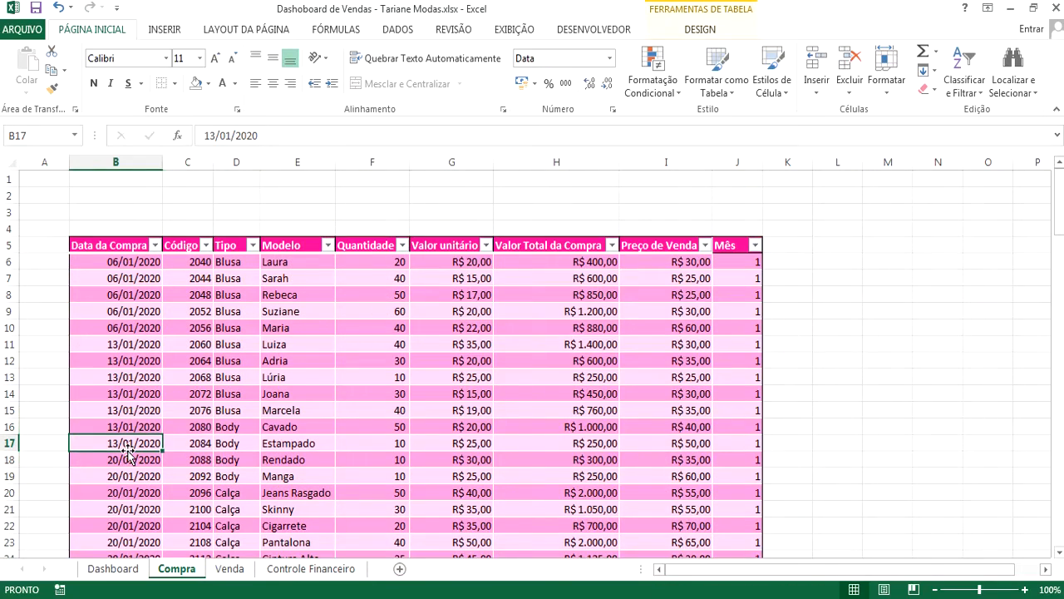
key("ctrl+Down")
key("Down")
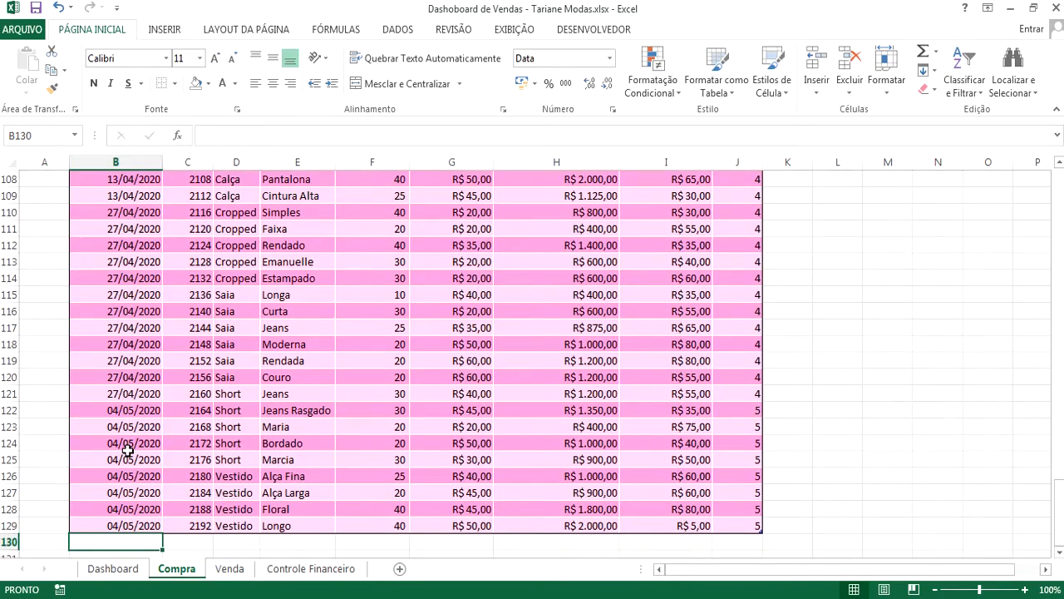
type("20")
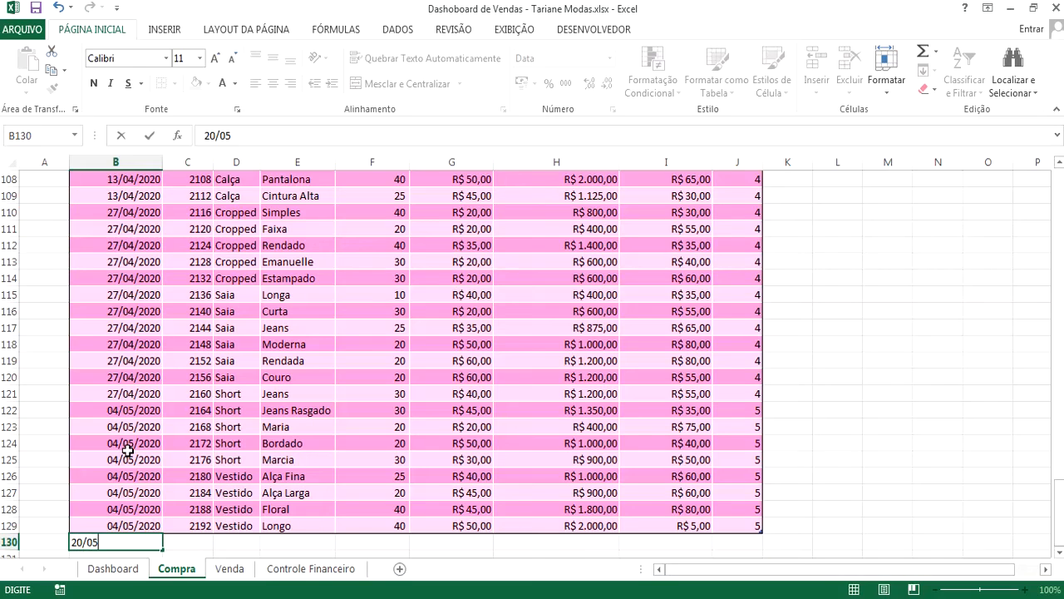
type("/05")
key("Tab")
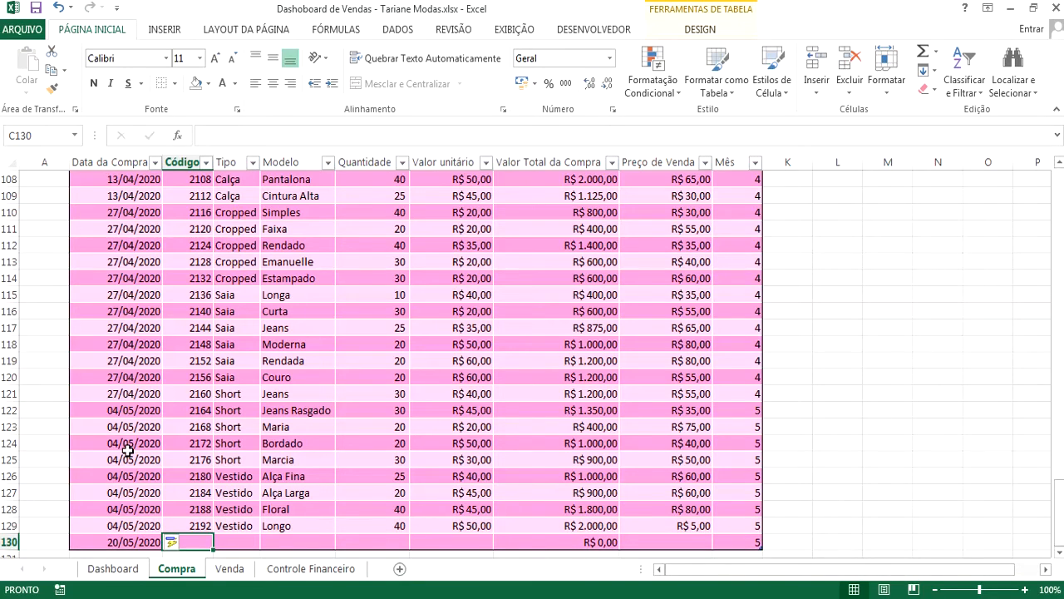
- Enter a Quantidade of 50 and a Valor unitário of R$ 50,00 for the test purchase in row 130
key("Tab")
key("Tab")
key("Tab")
key("Tab")
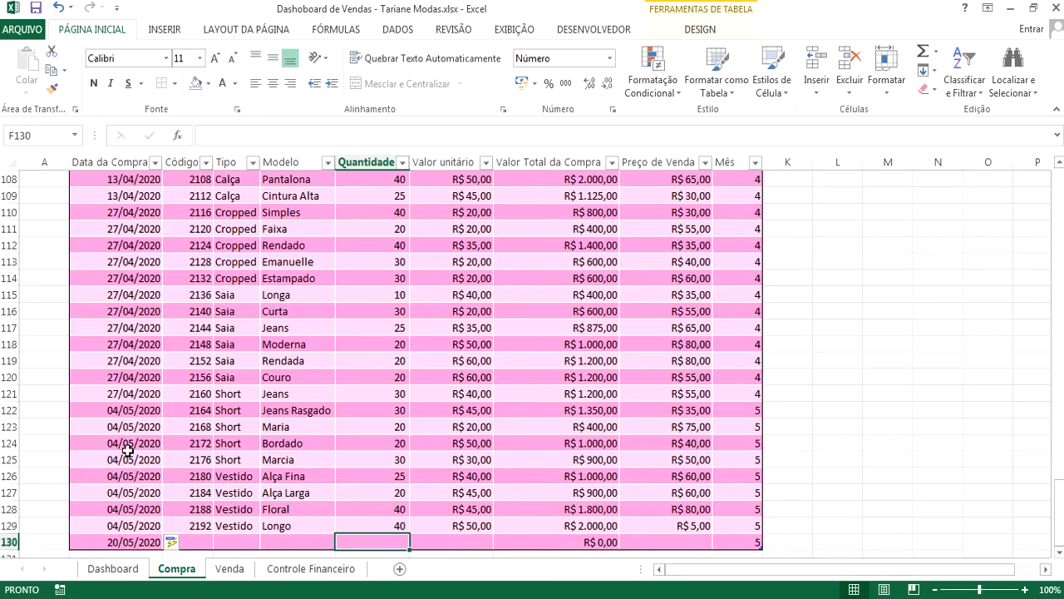
key("Tab")
key("shift+Tab")
key("shift+Tab")
type("5")
key("Tab")
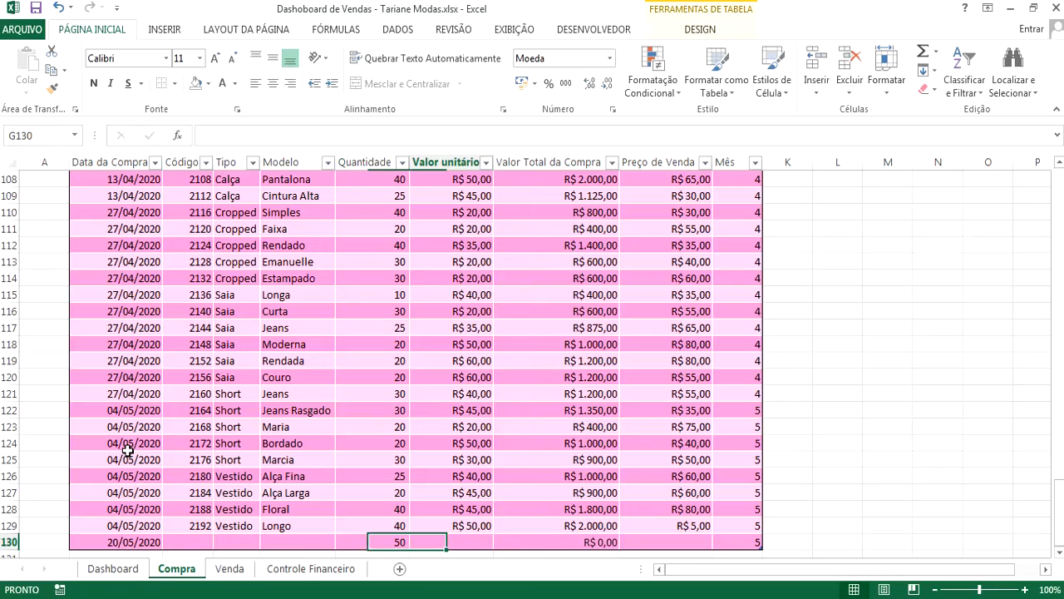
type("50")
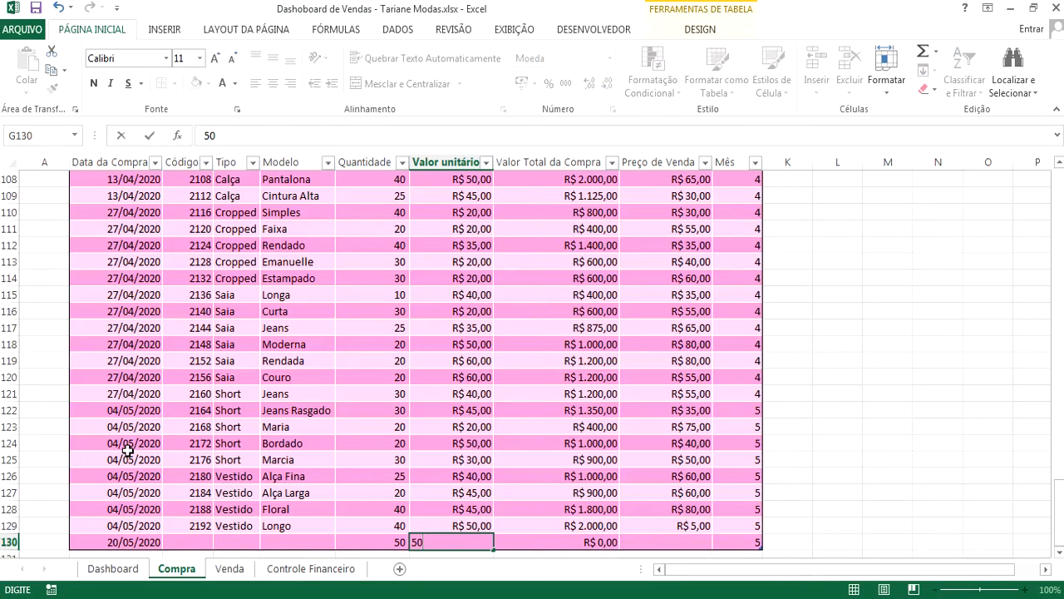
key("Tab")
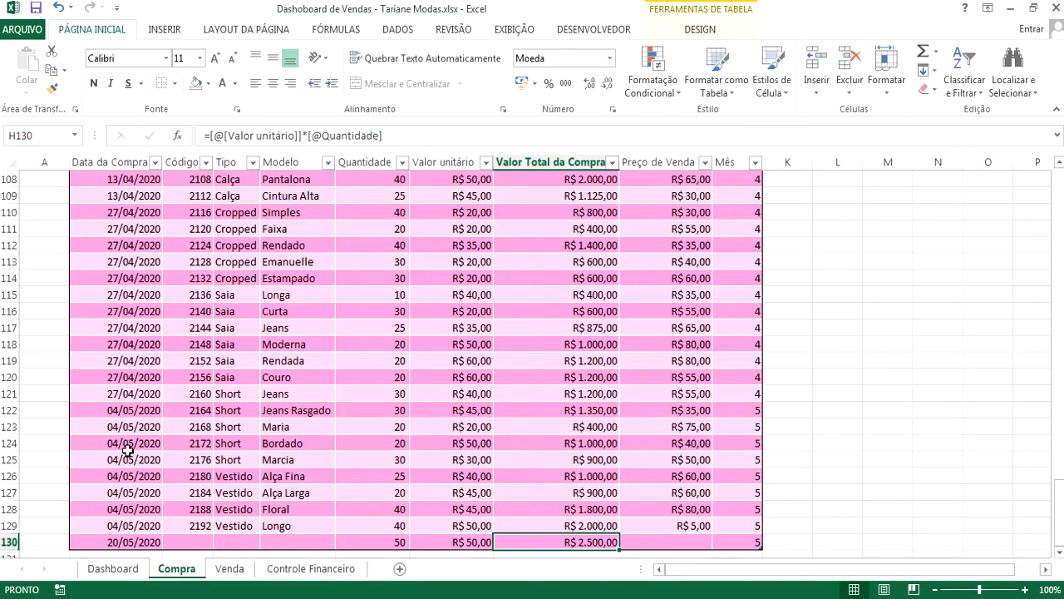
- Check how May's Compras, Total de Gastos and Lucro respond to the test purchase in Controle Financeiro
left_click(308, 574)
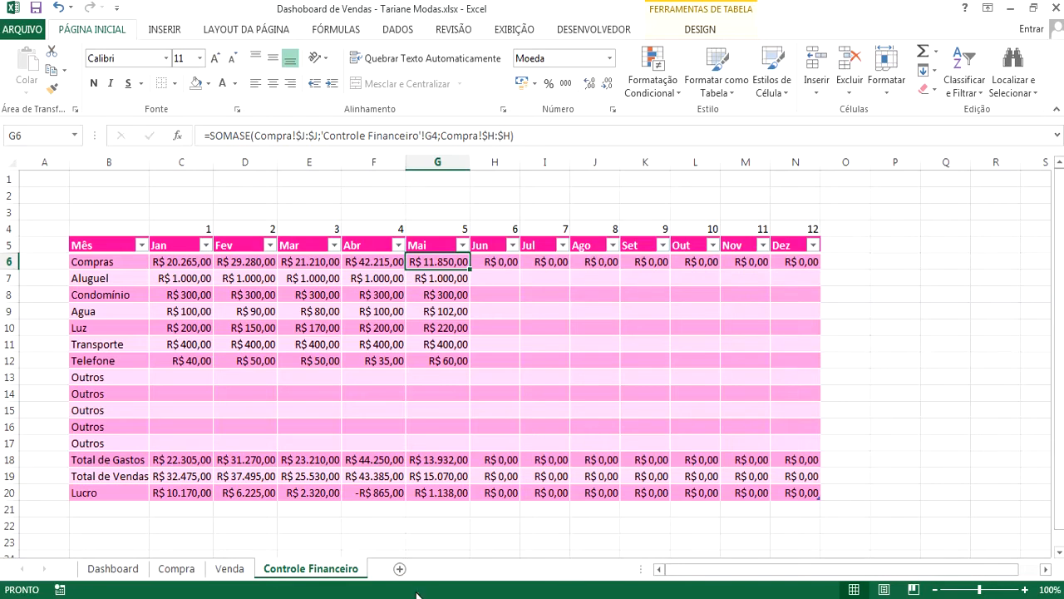
left_click(107, 478)
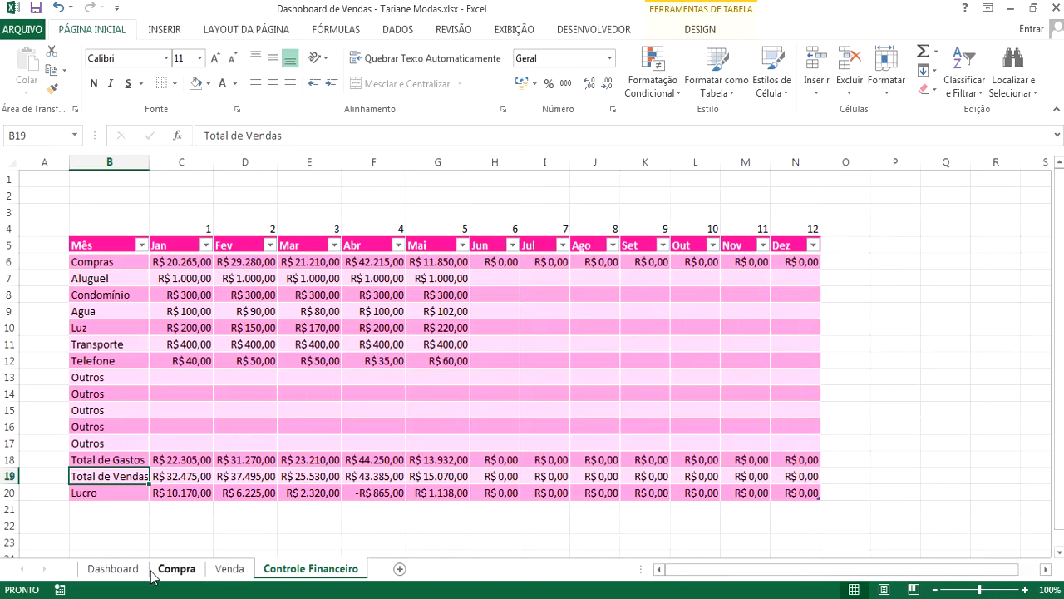
- Delete the test purchase in row 130 of the Compra table and return to the Controle Financeiro sheet
left_click(176, 570)
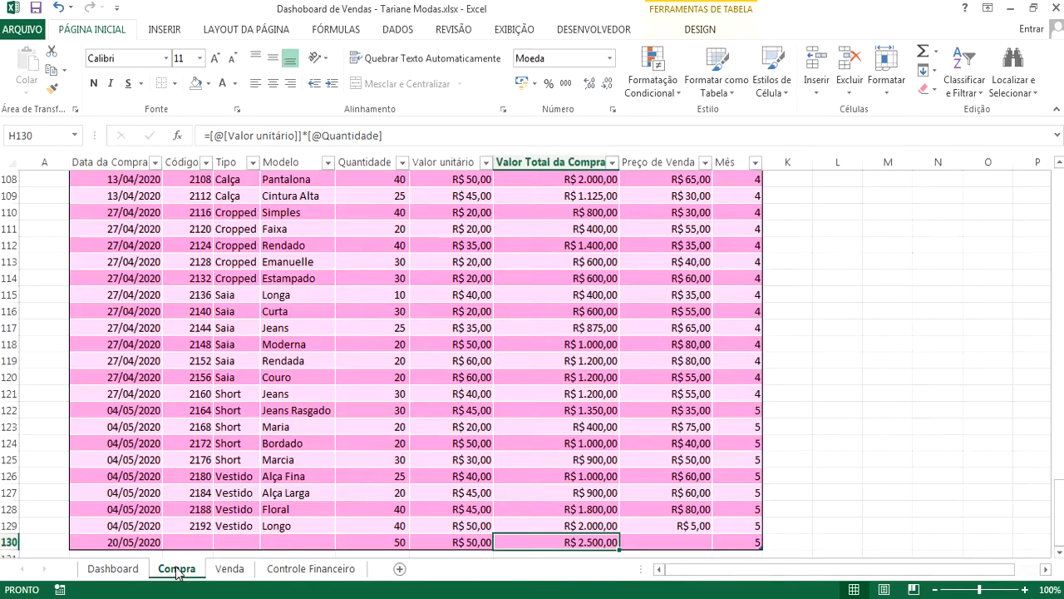
left_click(8, 542)
key("Delete")
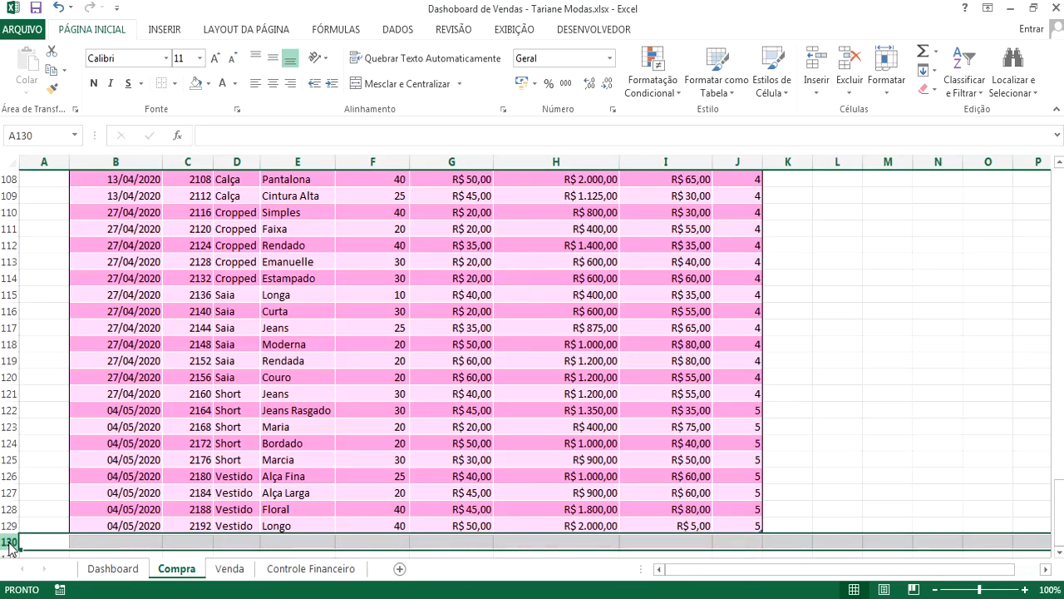
left_click(181, 411)
scroll(267, 480, "up", 7)
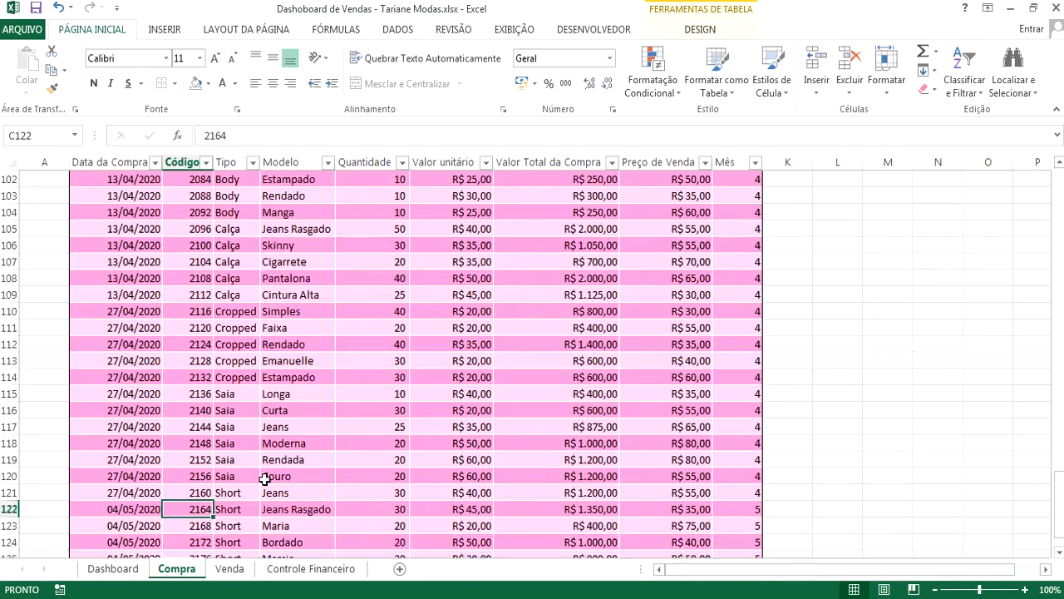
scroll(268, 481, "up", 20)
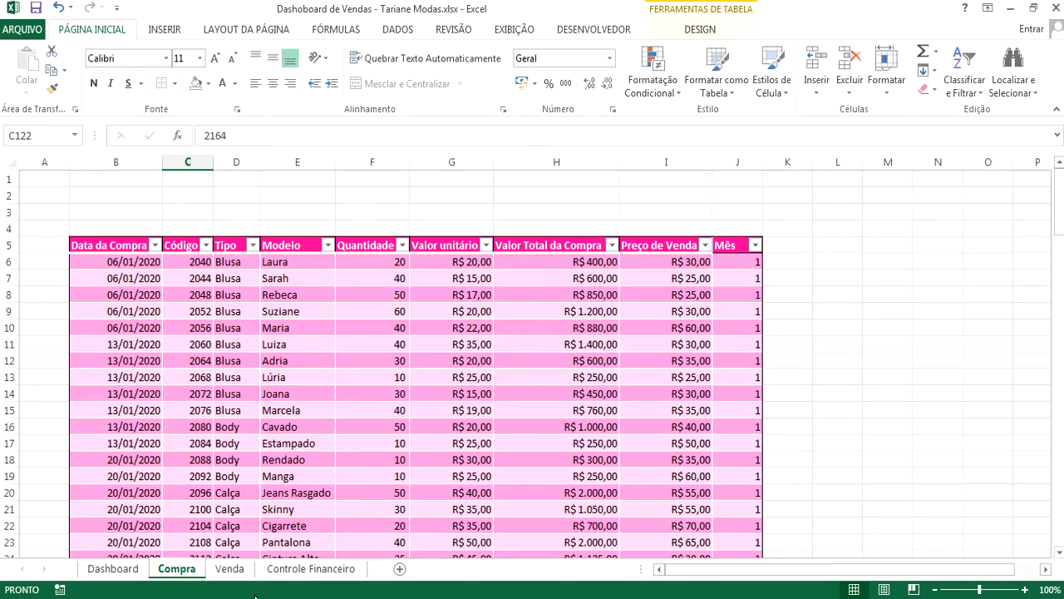
left_click(231, 571)
left_click(305, 574)
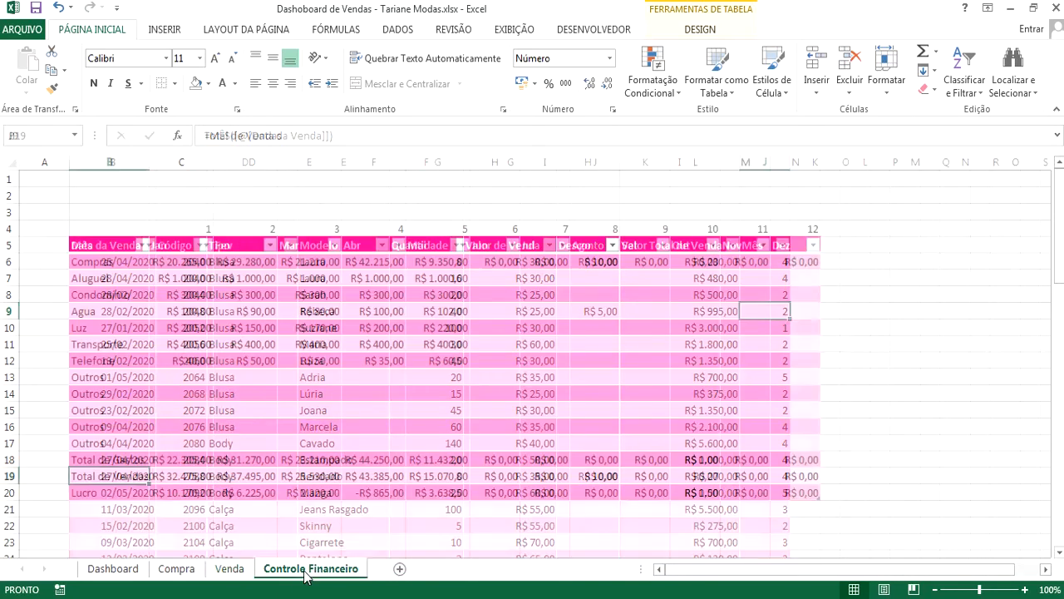